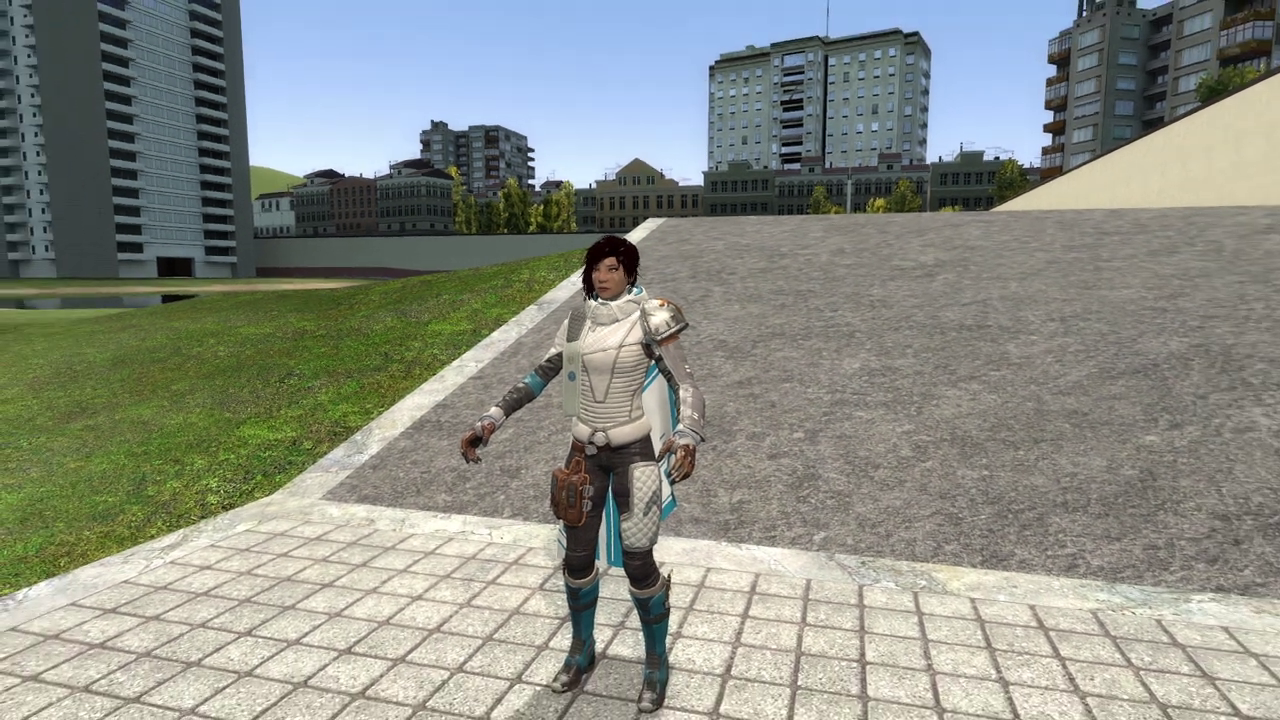
{"action": "scroll", "coordinate": [640, 360], "scroll_direction": "down", "scroll_amount": 3}
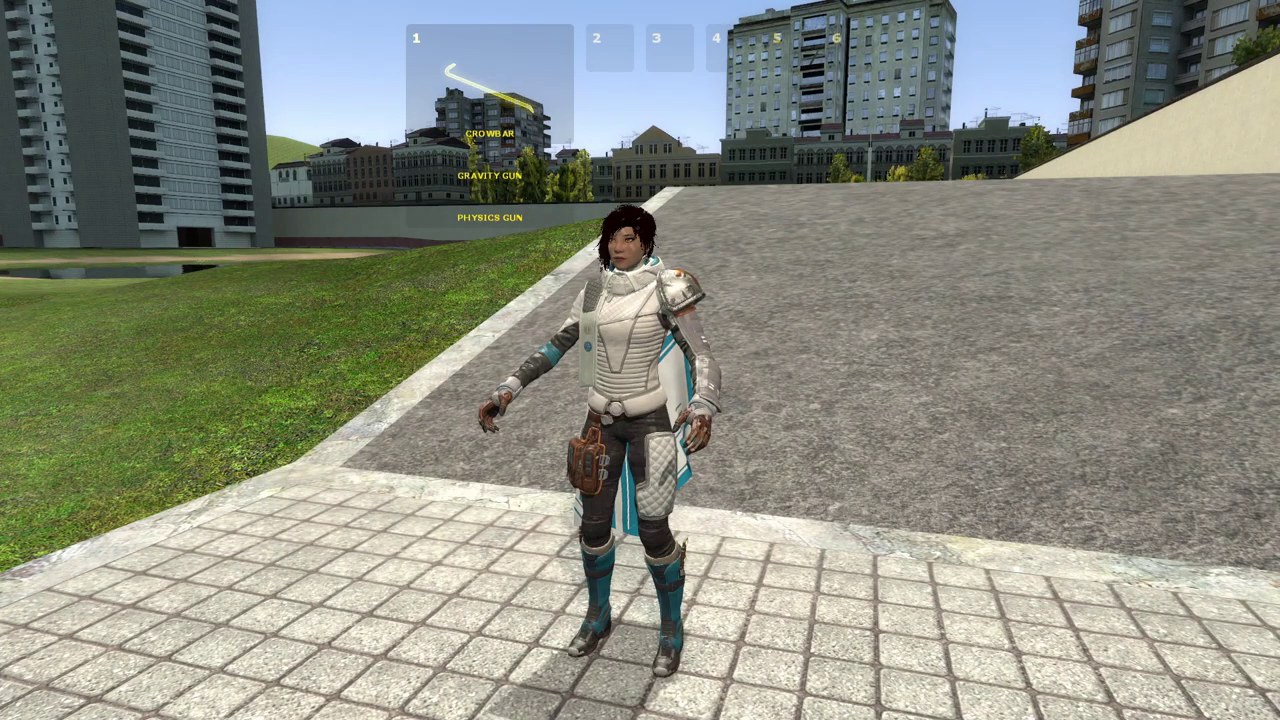
{"action": "key", "text": "2"}
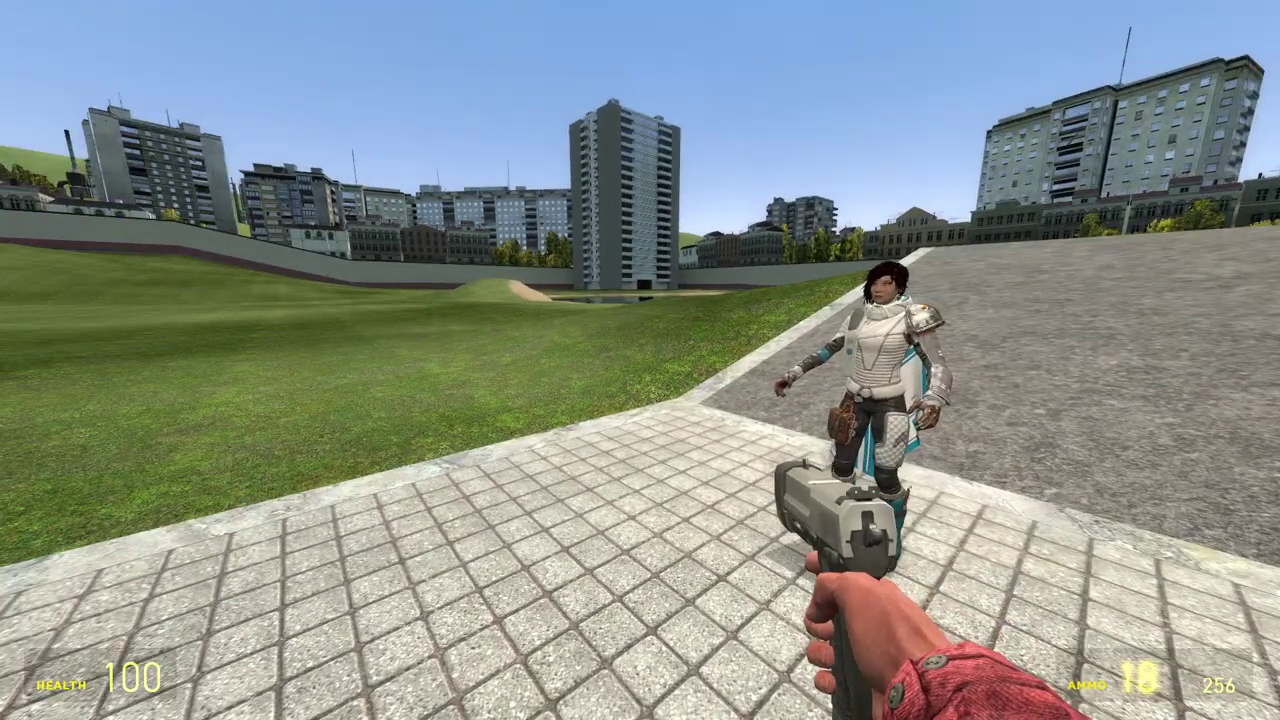
{"action": "key", "text": "c"}
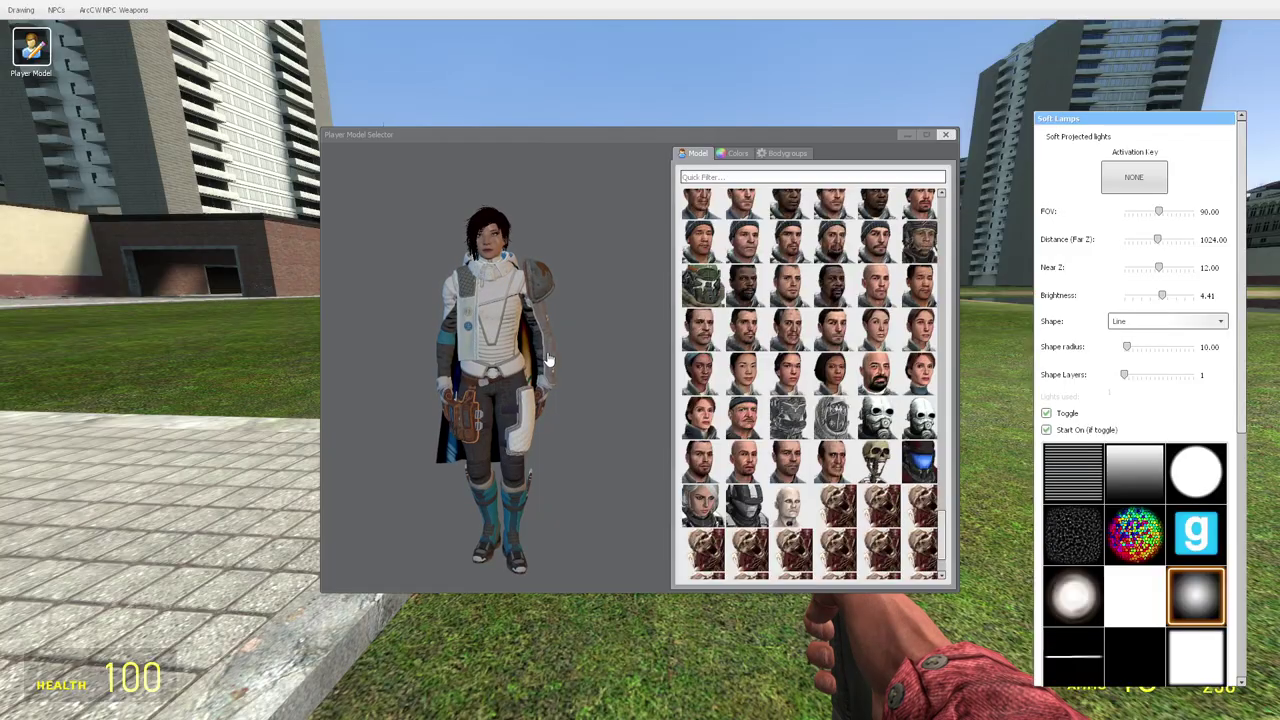
{"action": "key", "text": "c"}
{"action": "key", "text": "w"}
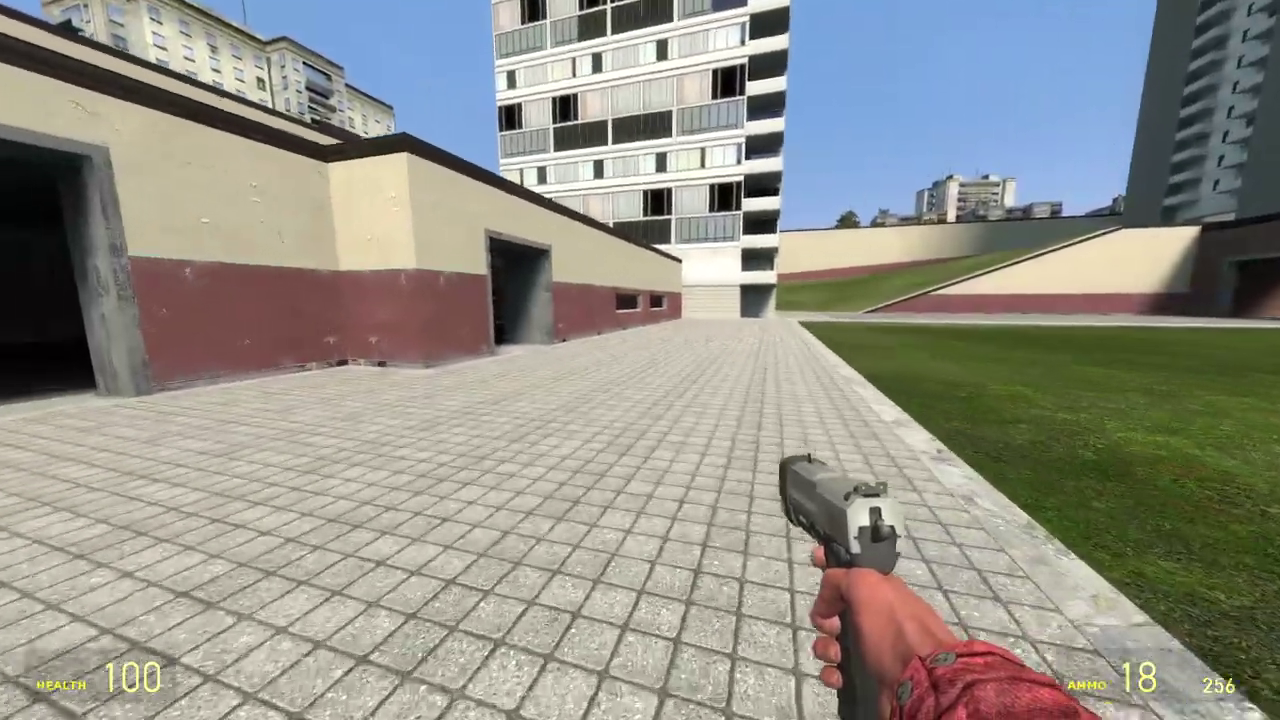
{"action": "left_click", "coordinate": [640, 360]}
{"action": "left_click", "coordinate": [640, 360]}
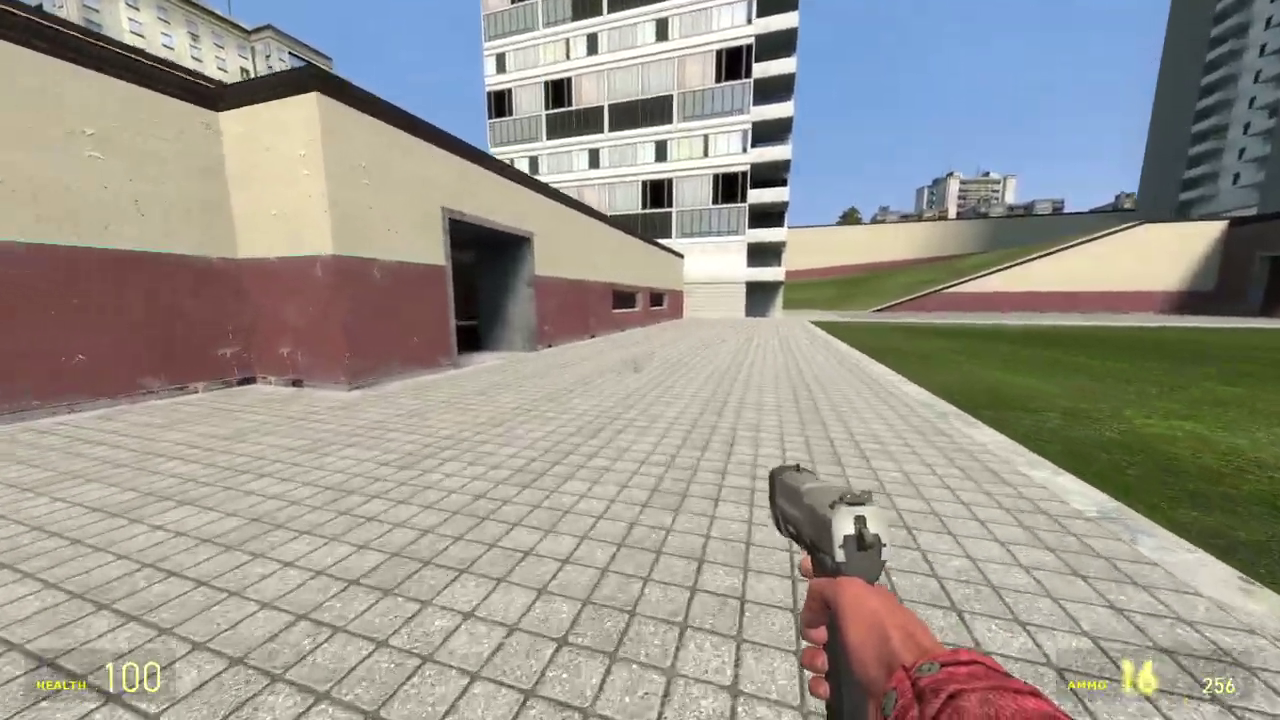
{"action": "key", "text": "r"}
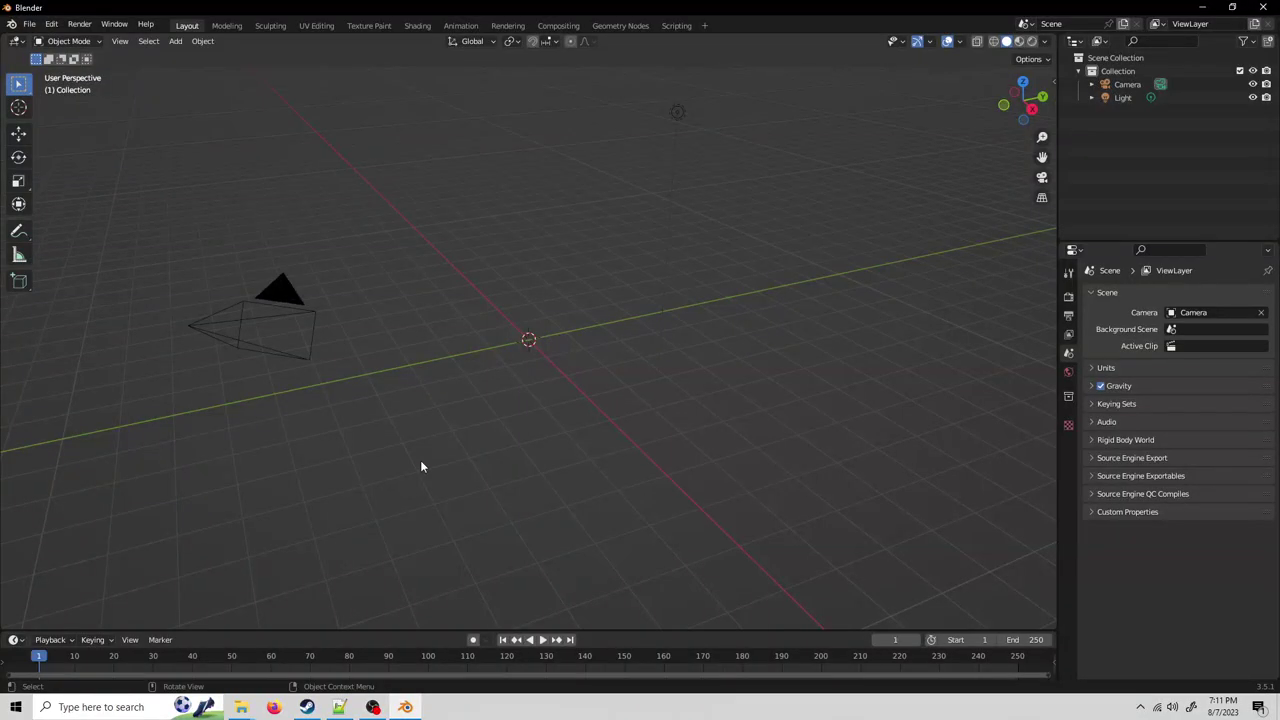
Step: Start a Source Engine model import and browse from the ana pm folder to its proportion trick compile folder
{"action": "left_click", "coordinate": [29, 23]}
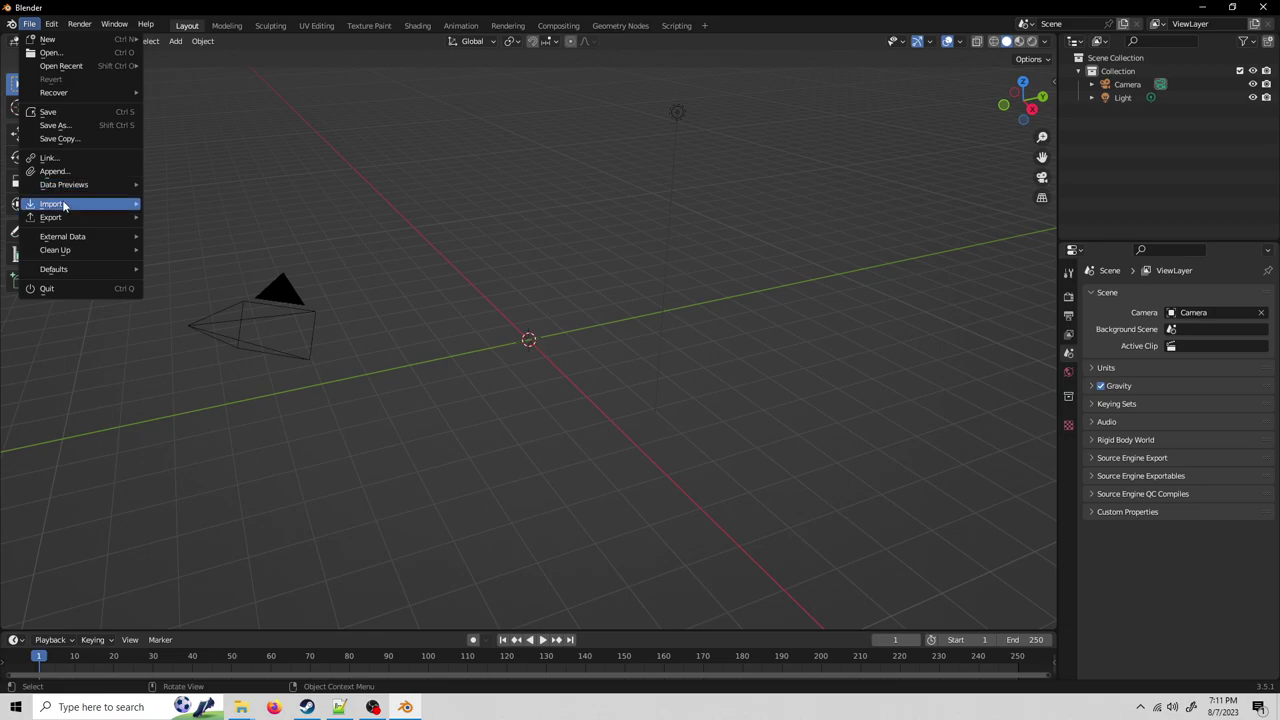
{"action": "mouse_move", "coordinate": [62, 204]}
{"action": "left_click", "coordinate": [250, 390]}
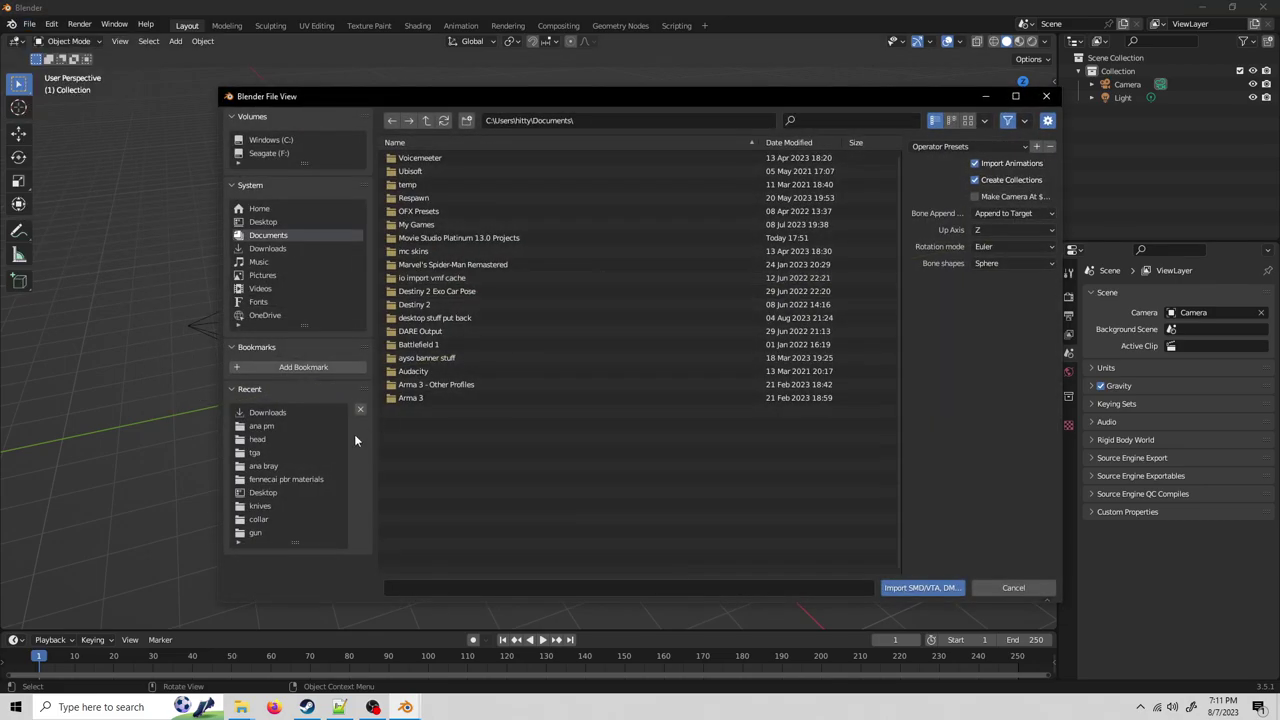
{"action": "left_click", "coordinate": [262, 426]}
{"action": "double_click", "coordinate": [478, 191]}
{"action": "double_click", "coordinate": [470, 159]}
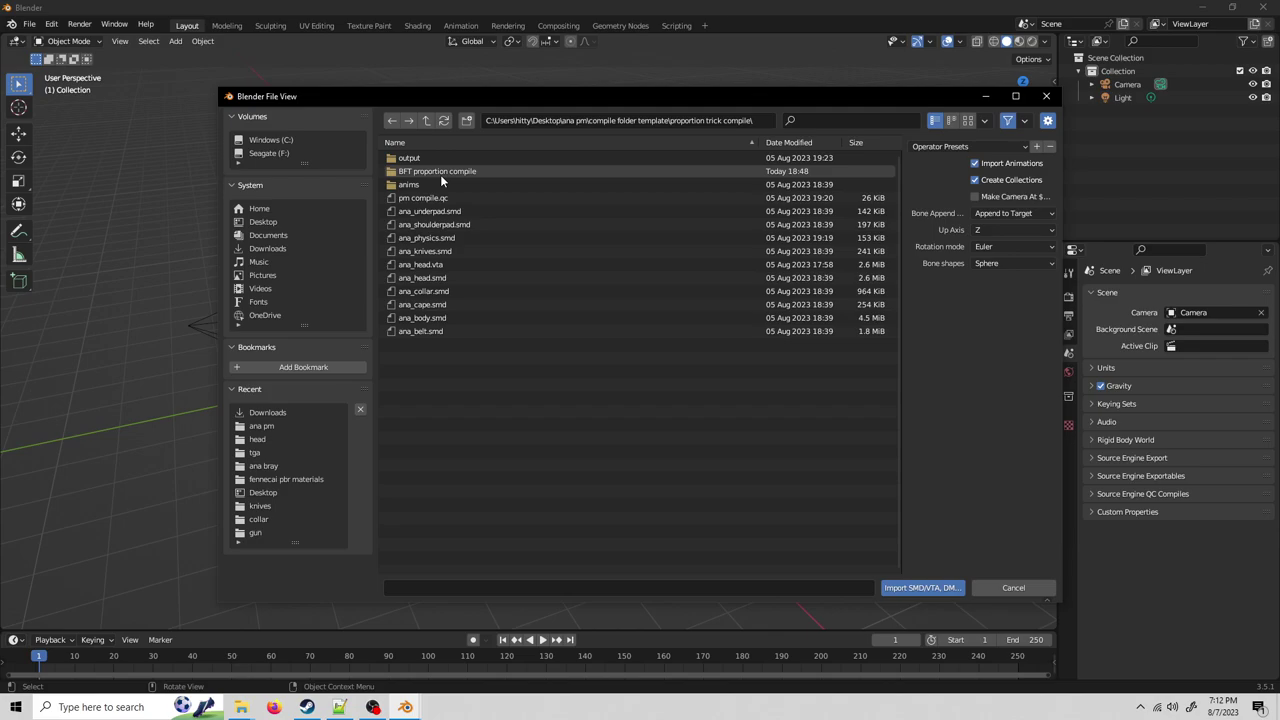
{"action": "double_click", "coordinate": [440, 172]}
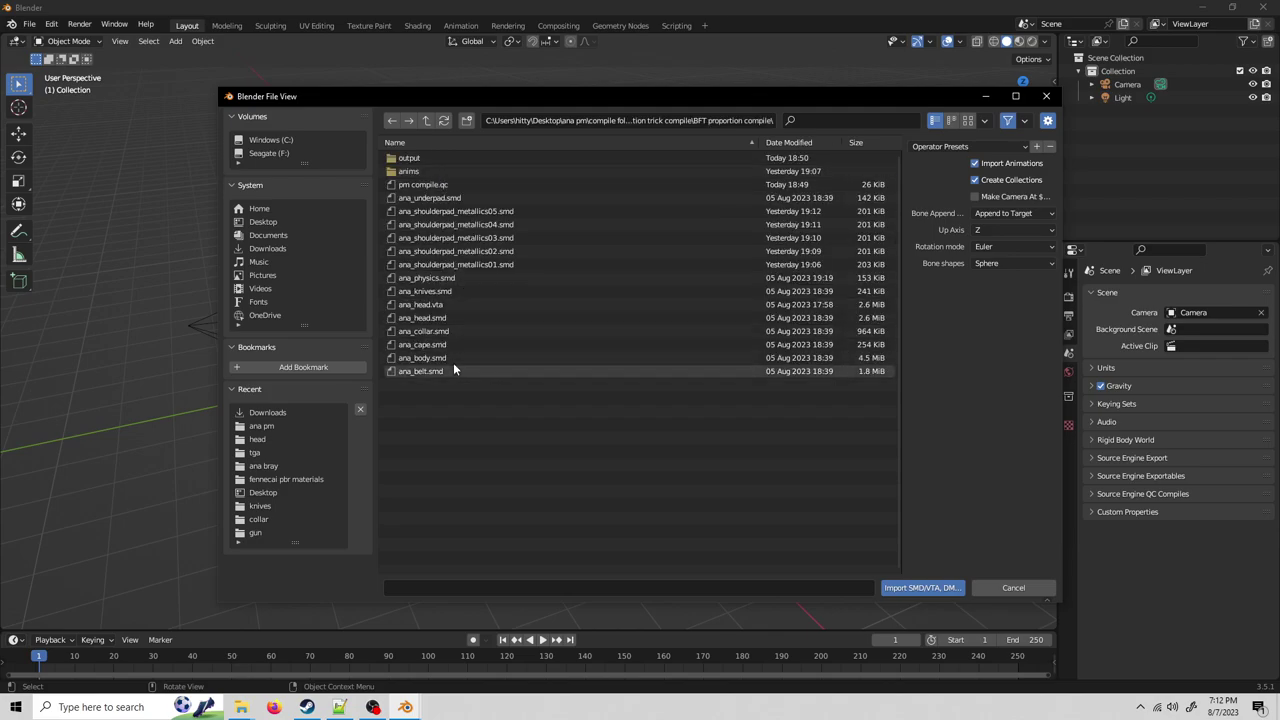
{"action": "left_click", "coordinate": [474, 212]}
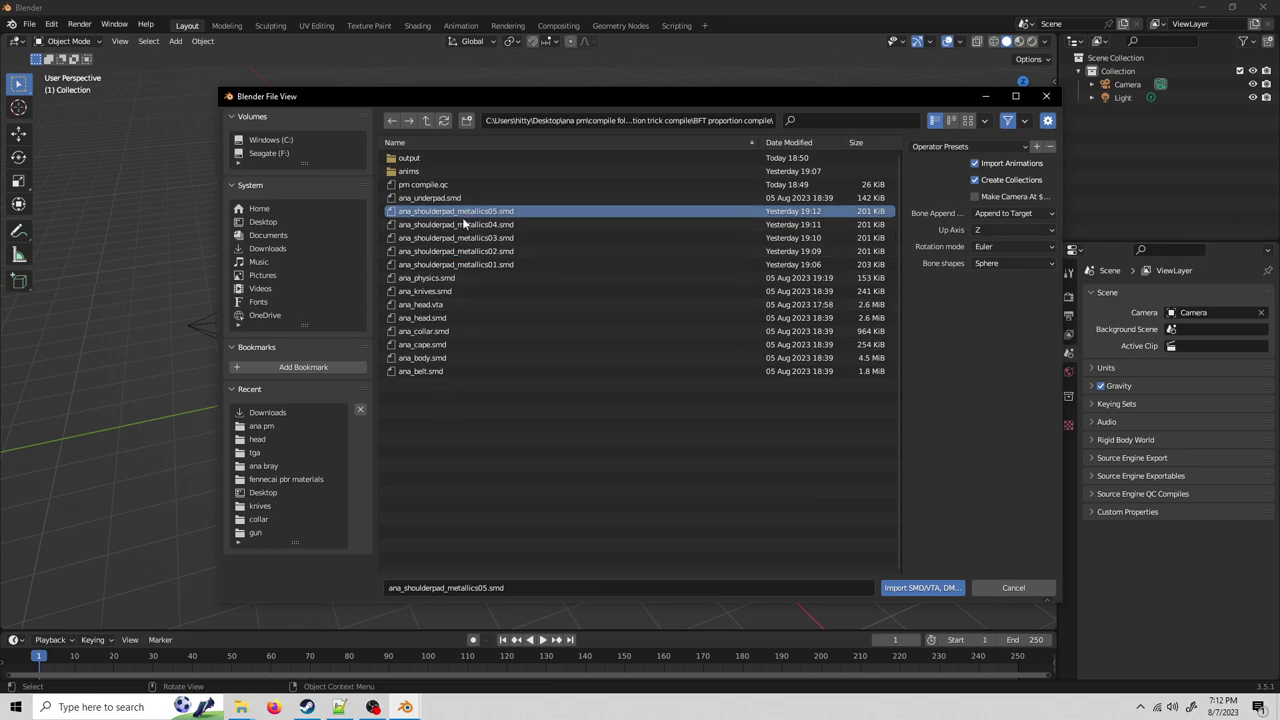
{"action": "key", "text": "BackSpace"}
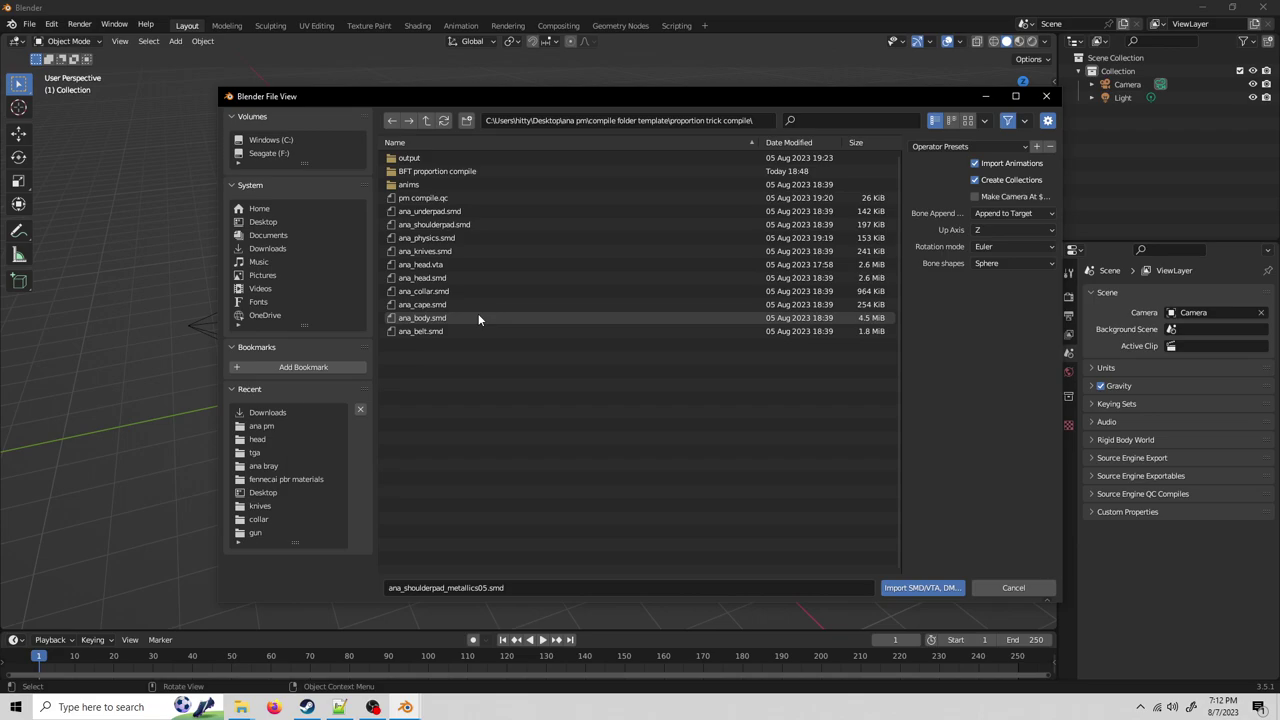
Step: Import ana_body.smd together with ana_underpad.smd from the proportion trick compile folder
{"action": "left_click", "coordinate": [478, 318]}
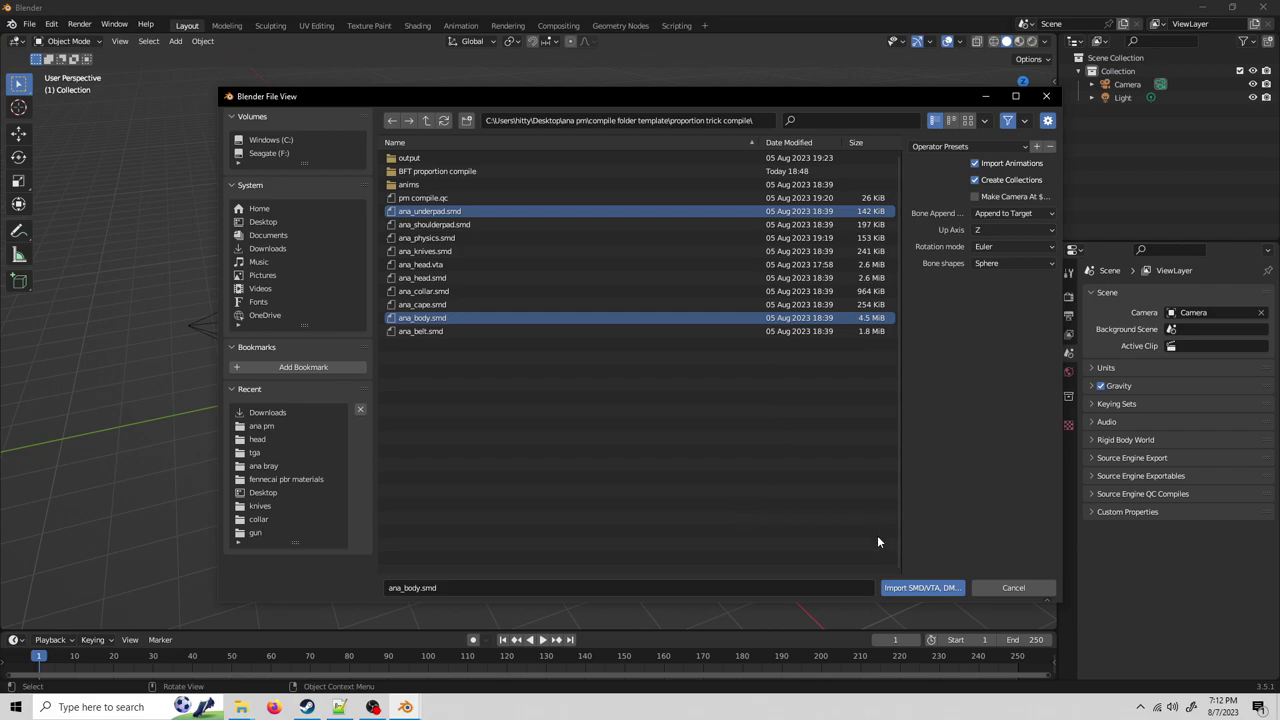
{"action": "left_click", "coordinate": [936, 590]}
{"action": "scroll", "coordinate": [573, 455], "scroll_direction": "down", "scroll_amount": 5}
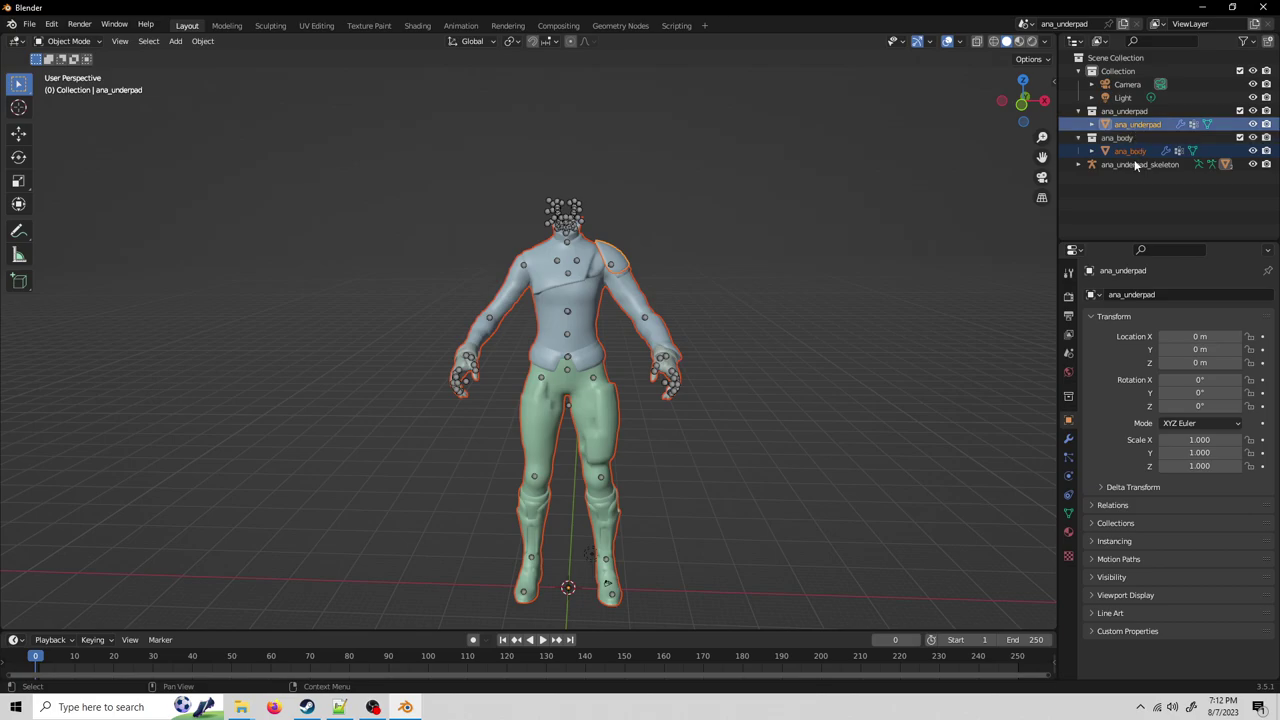
Step: Move the ana_underpad and ana_body meshes out of their collections and delete the two emptied collections
{"action": "left_click_drag", "start_coordinate": [1134, 154], "coordinate": [1135, 204]}
{"action": "left_click", "coordinate": [1120, 109]}
{"action": "left_click", "coordinate": [1117, 126], "text": "shift"}
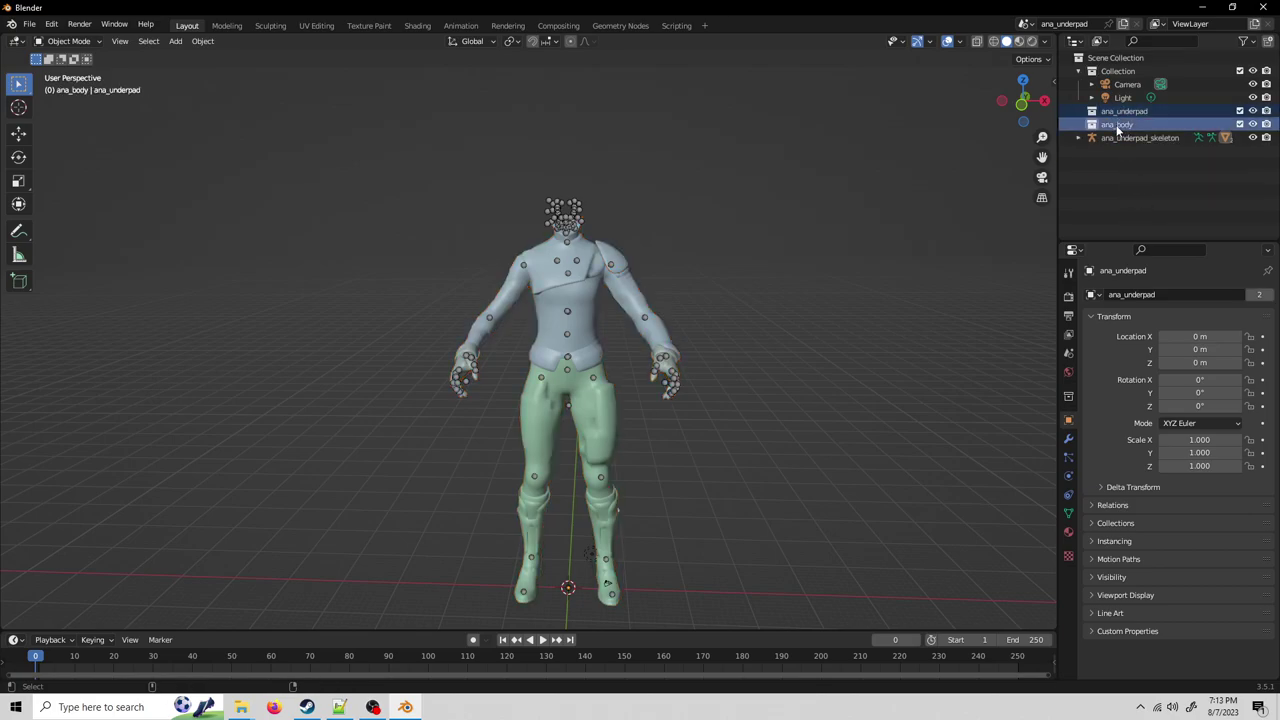
{"action": "right_click", "coordinate": [1088, 125]}
{"action": "left_click", "coordinate": [988, 200]}
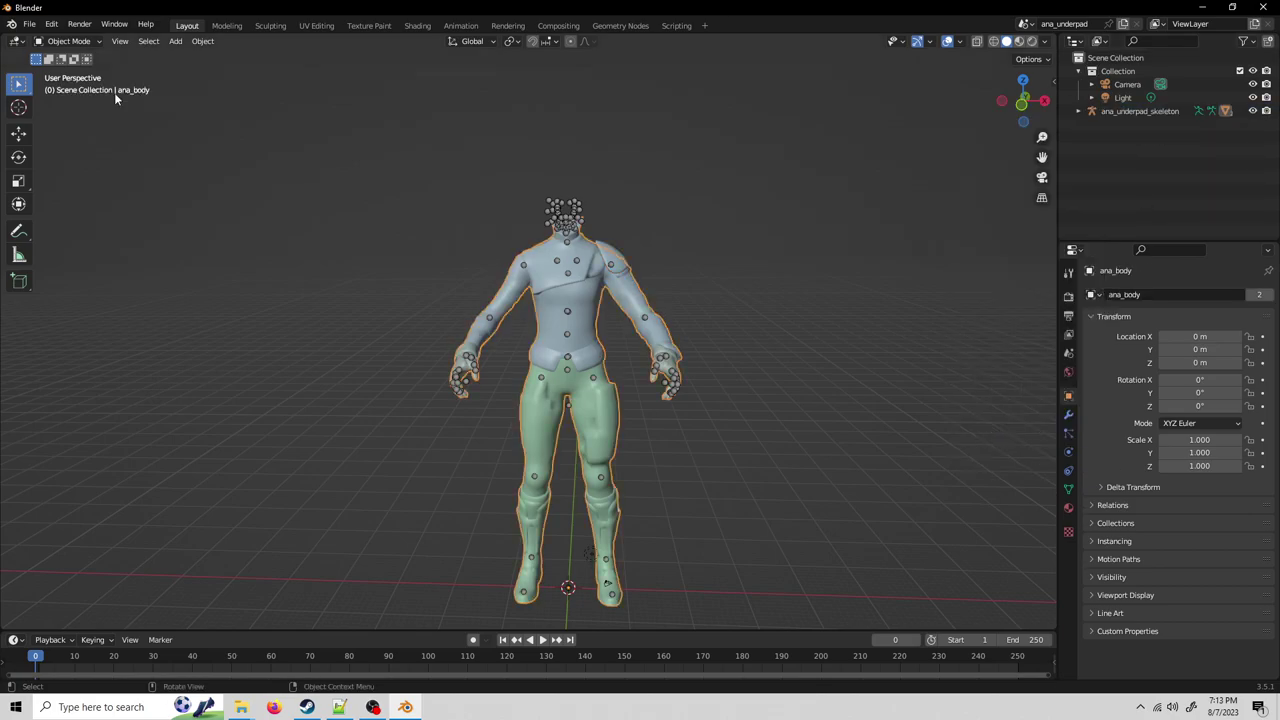
Step: Put the ana_body mesh in Edit Mode, viewed from the front with X-Ray display enabled
{"action": "left_click", "coordinate": [68, 41]}
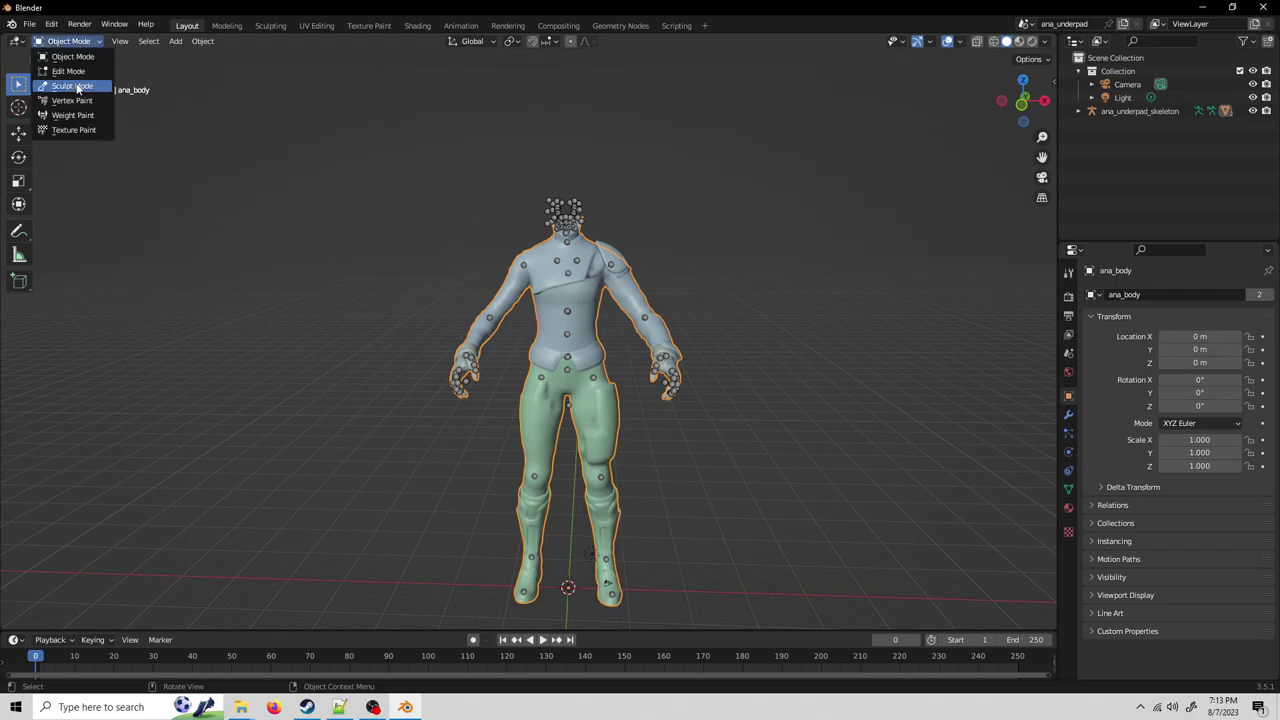
{"action": "left_click", "coordinate": [62, 71]}
{"action": "left_click", "coordinate": [279, 265]}
{"action": "left_click", "coordinate": [163, 41]}
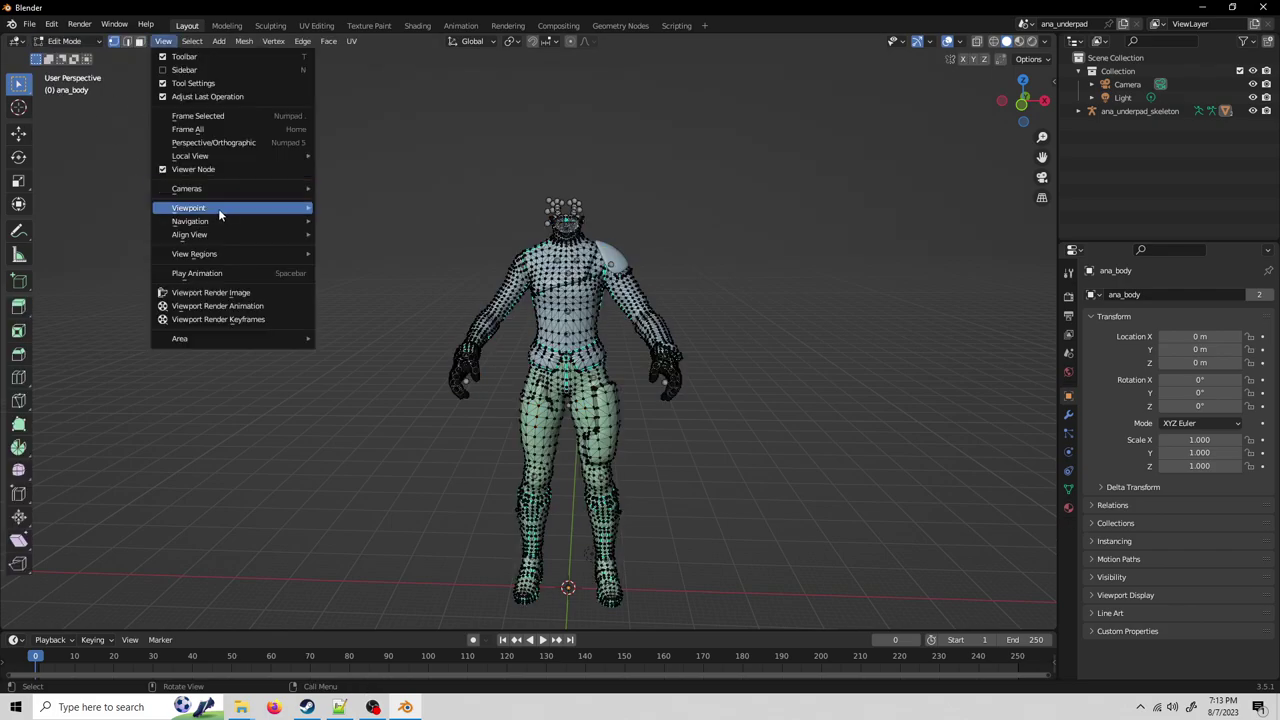
{"action": "mouse_move", "coordinate": [218, 208]}
{"action": "left_click", "coordinate": [365, 266]}
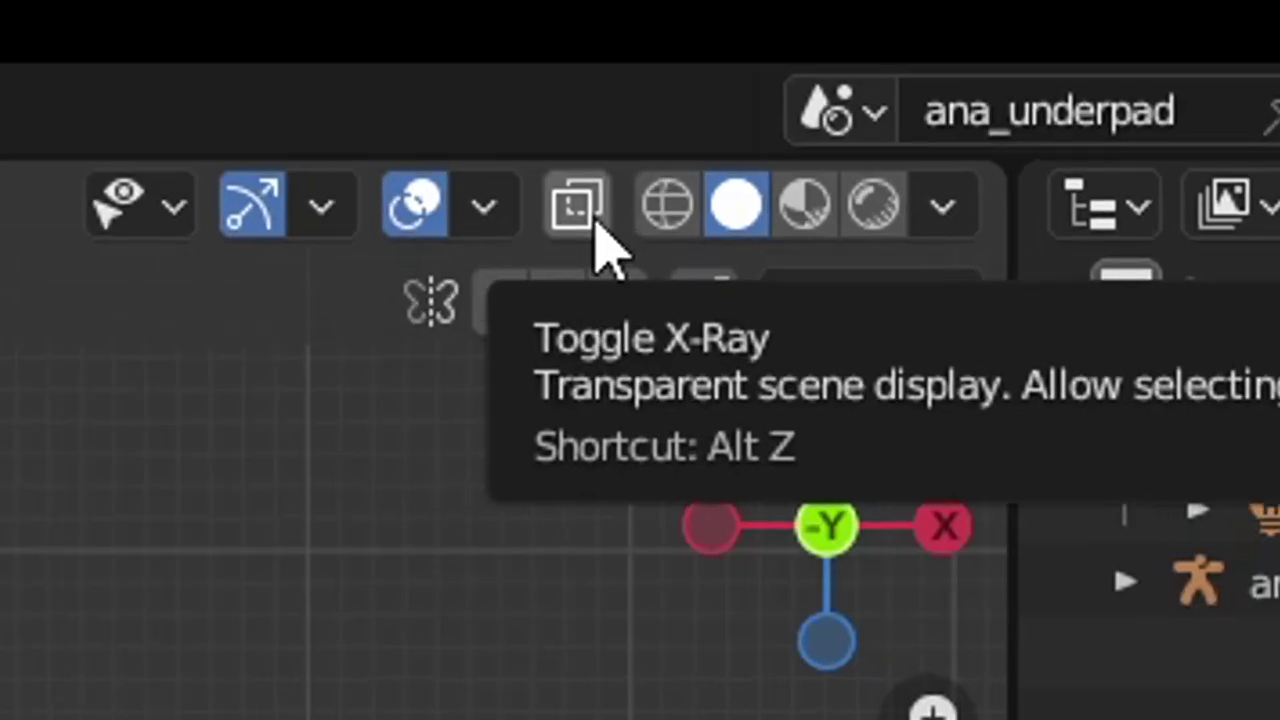
{"action": "left_click", "coordinate": [979, 42]}
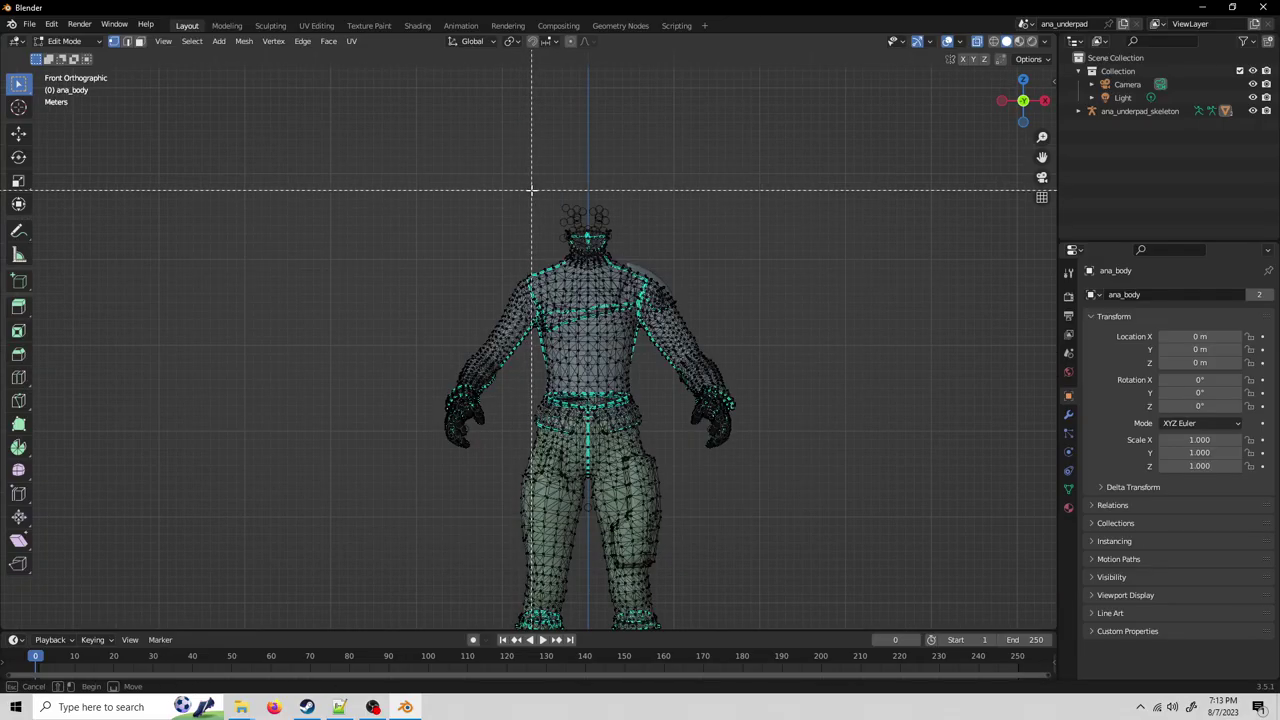
Step: Select the neck, torso and leg vertices of ana_body and delete them, keeping only the arms
{"action": "left_click_drag", "start_coordinate": [538, 187], "coordinate": [640, 628]}
{"action": "middle_click_drag", "start_coordinate": [601, 425], "coordinate": [581, 270], "text": "shift"}
{"action": "scroll", "coordinate": [581, 270], "scroll_direction": "down", "scroll_amount": 2}
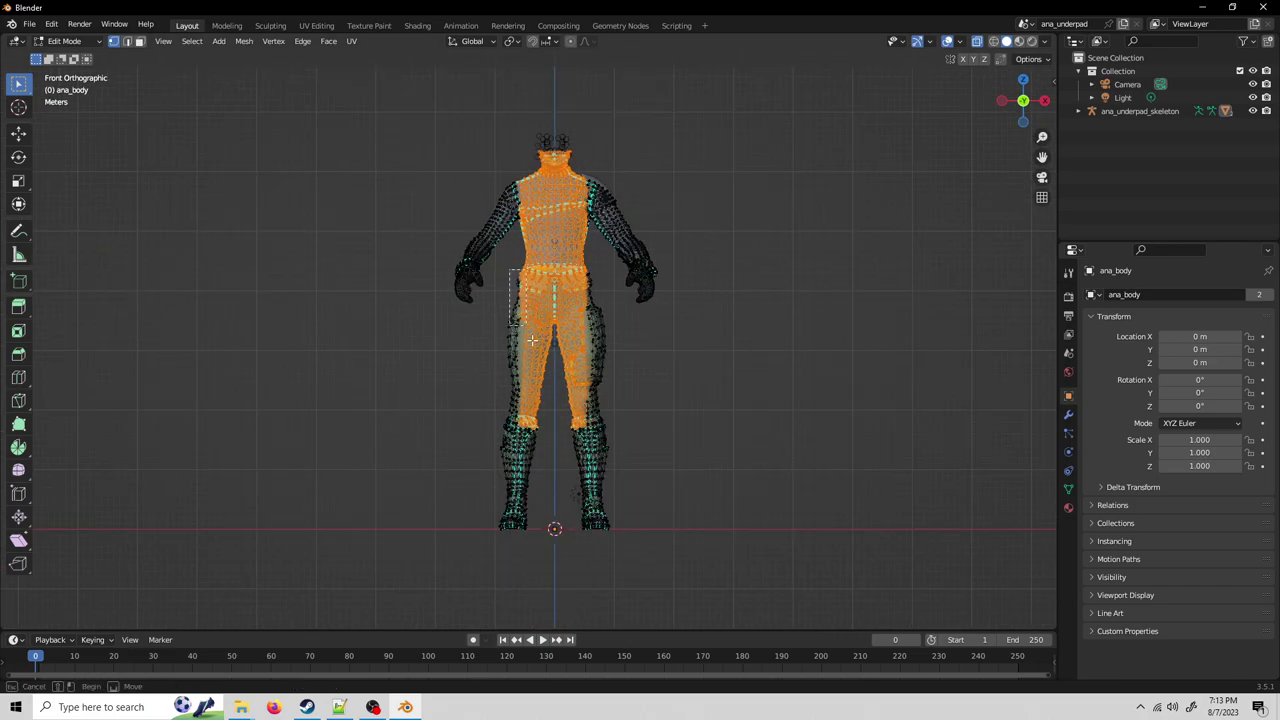
{"action": "left_click_drag", "start_coordinate": [508, 315], "coordinate": [614, 606]}
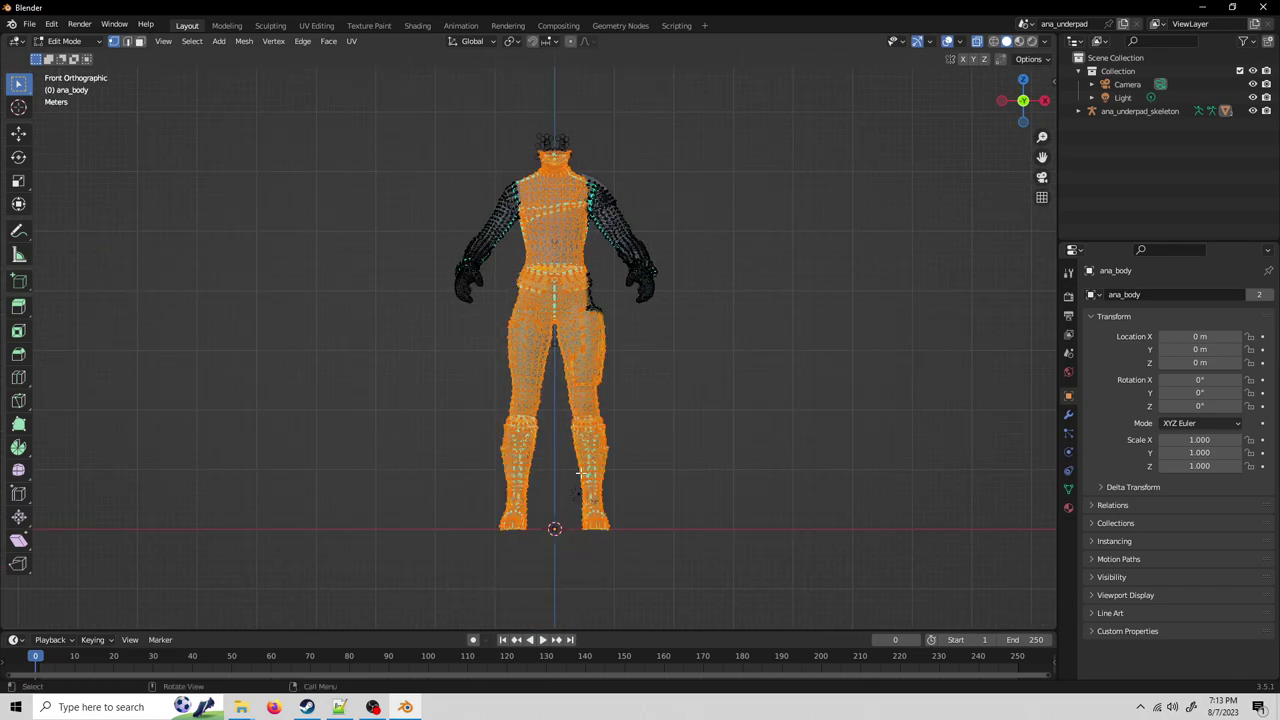
{"action": "scroll", "coordinate": [546, 428], "scroll_direction": "up", "scroll_amount": 3}
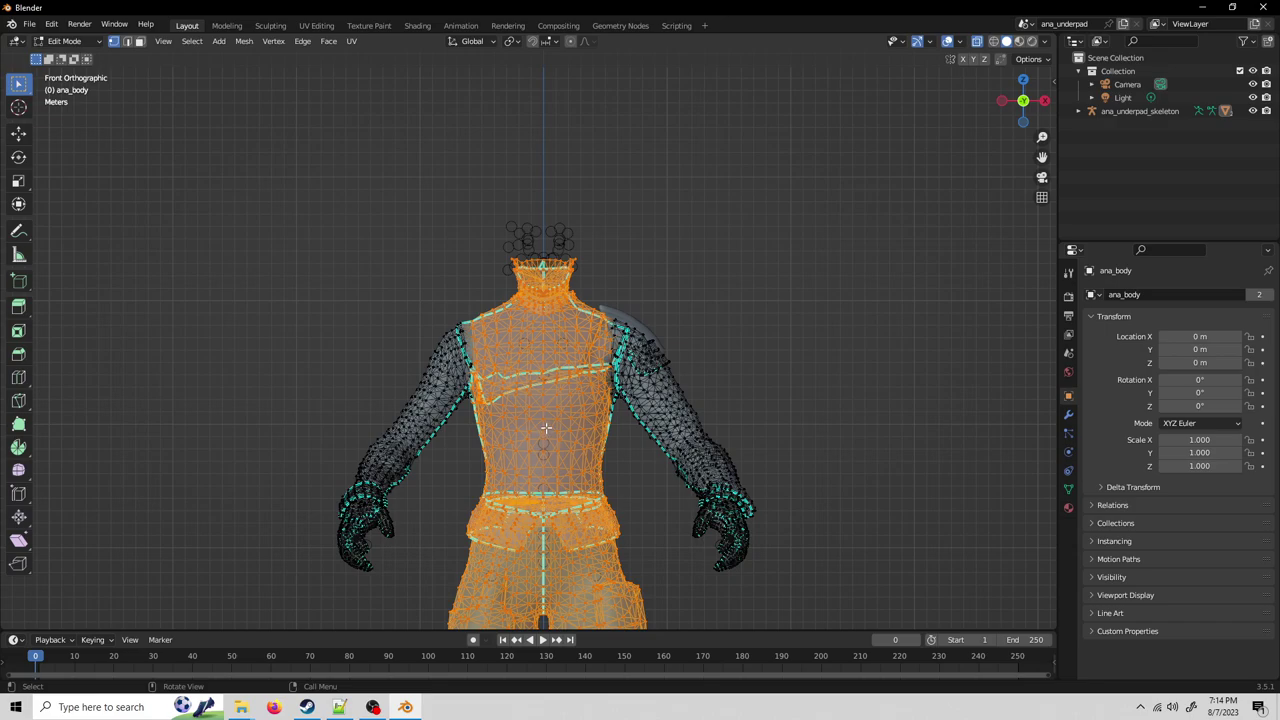
{"action": "key", "text": "x"}
{"action": "left_click", "coordinate": [540, 335]}
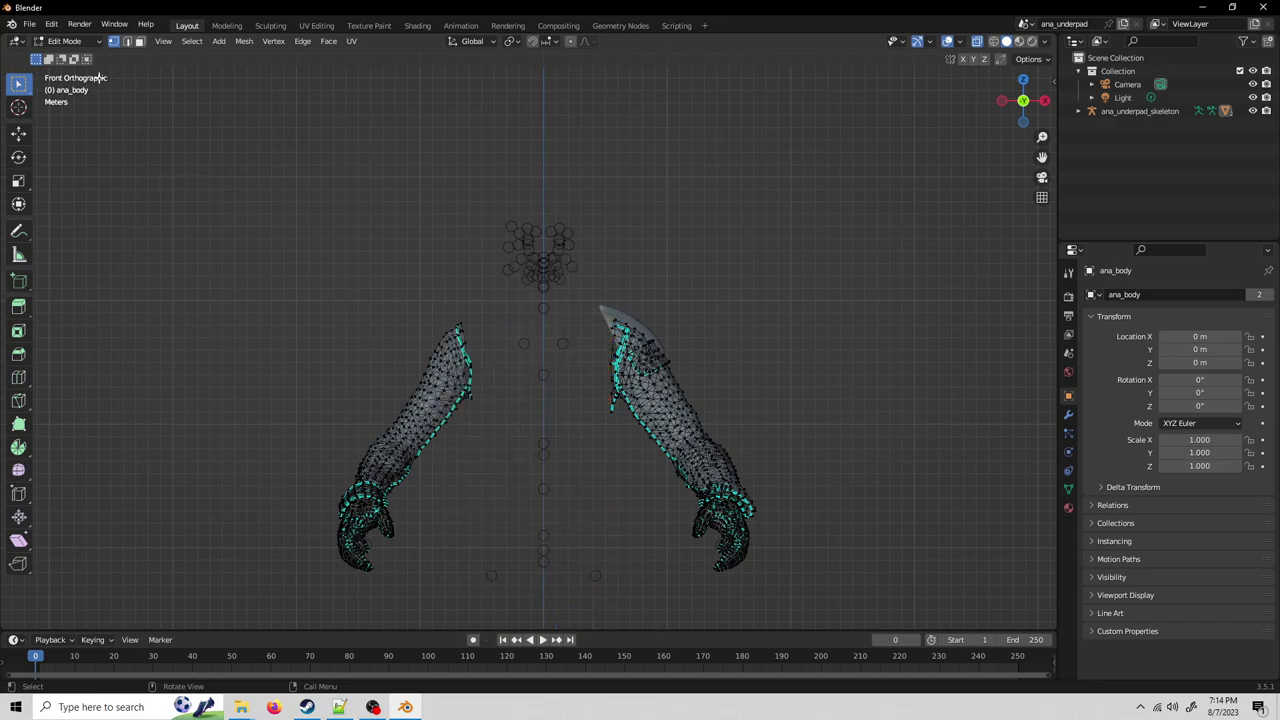
Step: Return to Object Mode and delete the ana_underpad mesh on the shoulder
{"action": "key", "text": "Tab"}
{"action": "middle_click_drag", "start_coordinate": [485, 303], "coordinate": [445, 331]}
{"action": "left_click", "coordinate": [557, 388]}
{"action": "left_click", "coordinate": [632, 308]}
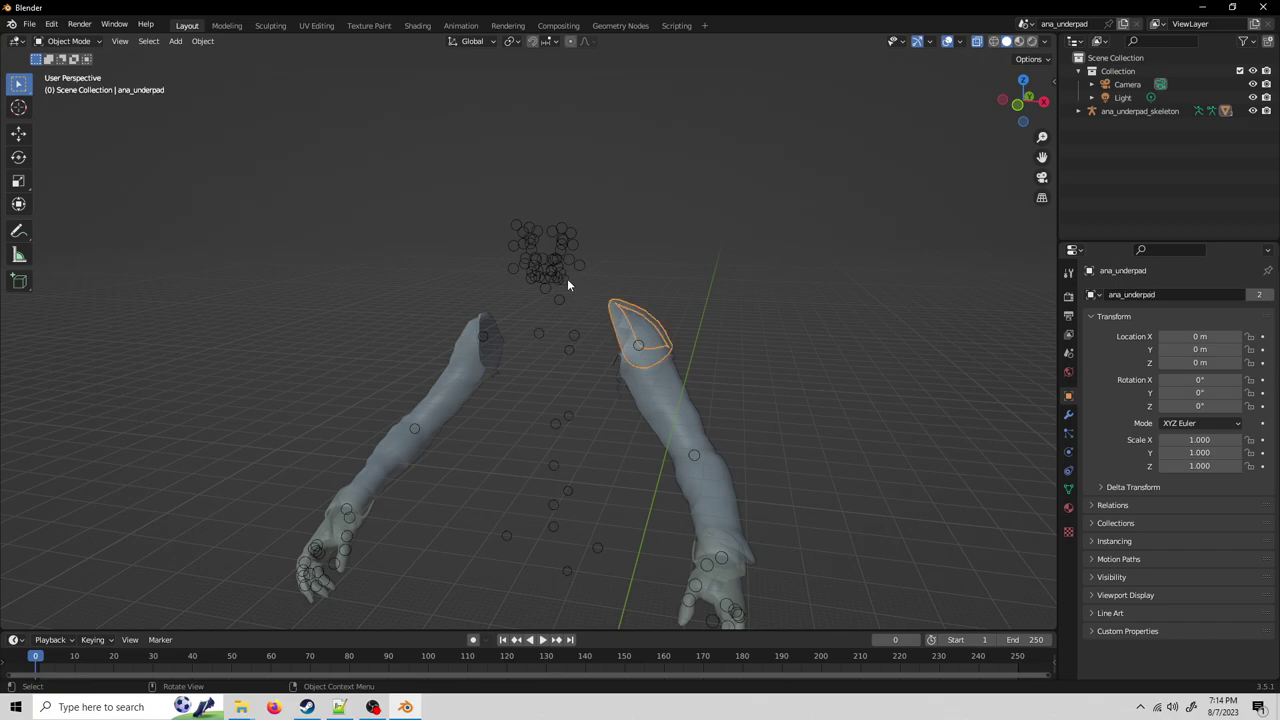
{"action": "middle_click_drag", "start_coordinate": [567, 285], "coordinate": [655, 346]}
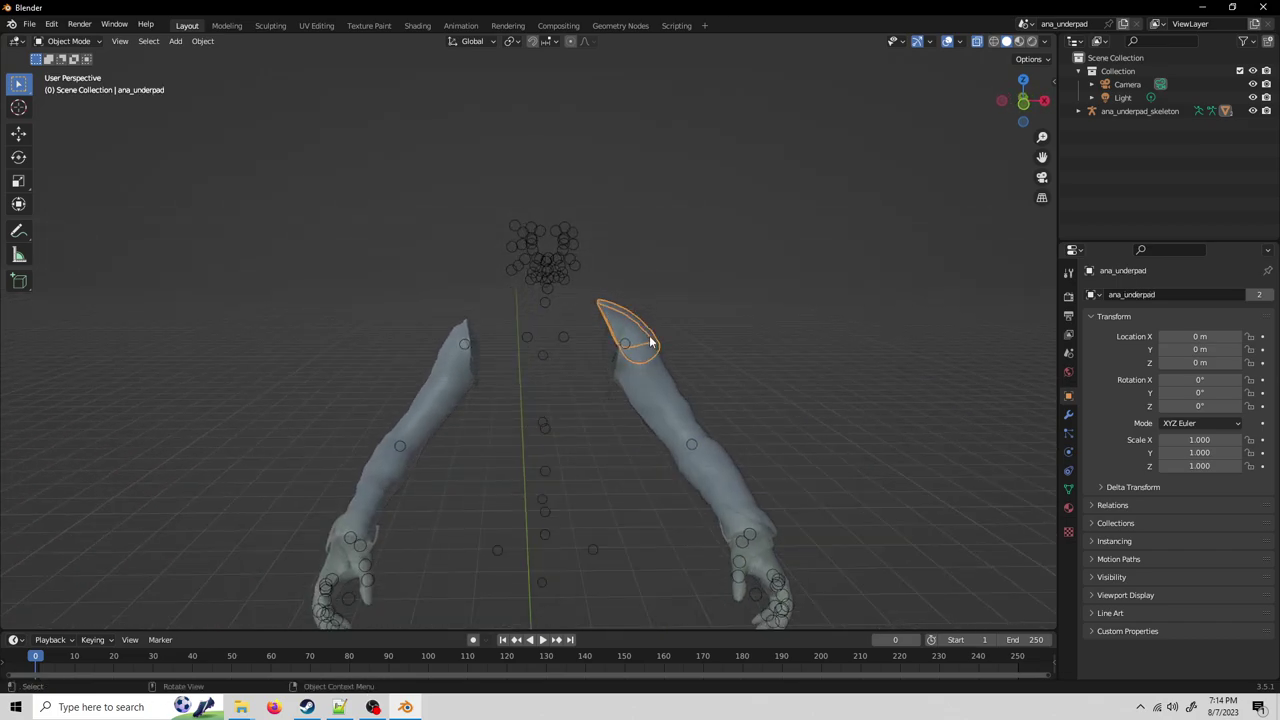
{"action": "scroll", "coordinate": [566, 362], "scroll_direction": "down", "scroll_amount": 3}
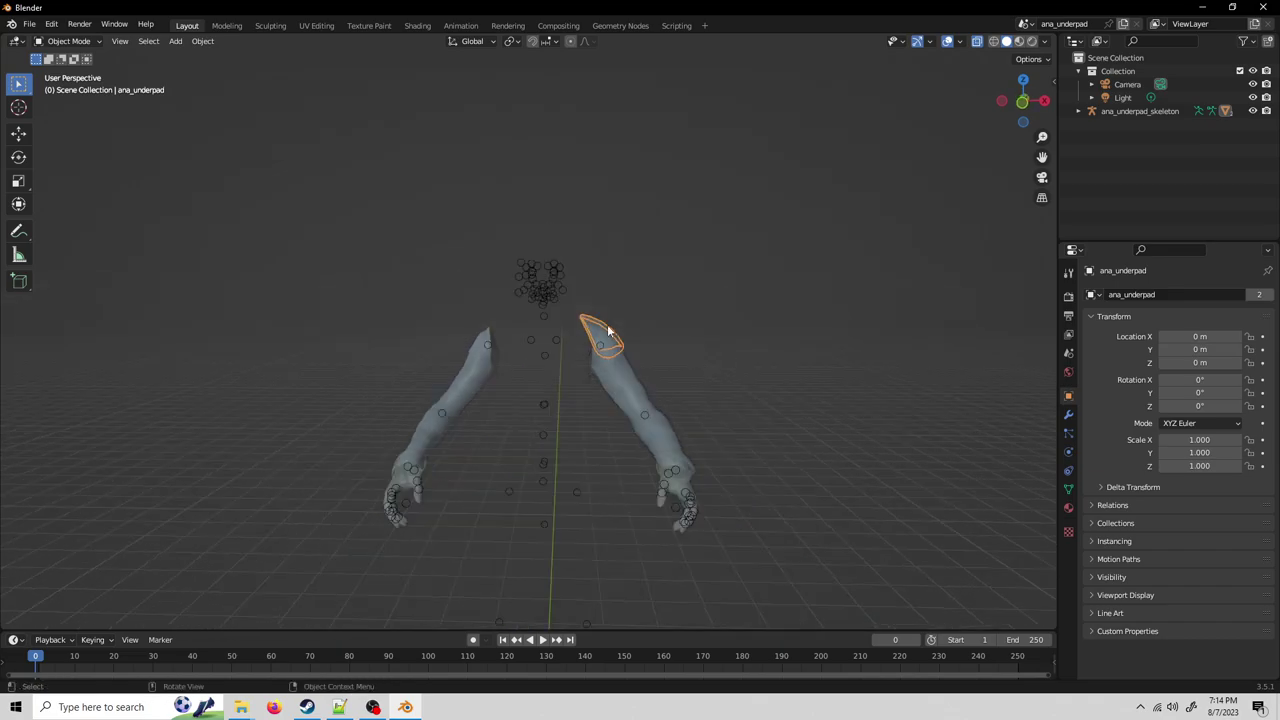
{"action": "key", "text": "Delete"}
Step: Turn off X-Ray display and check the remaining arm meshes from several angles
{"action": "middle_click_drag", "start_coordinate": [566, 406], "coordinate": [495, 458]}
{"action": "left_click", "coordinate": [595, 372]}
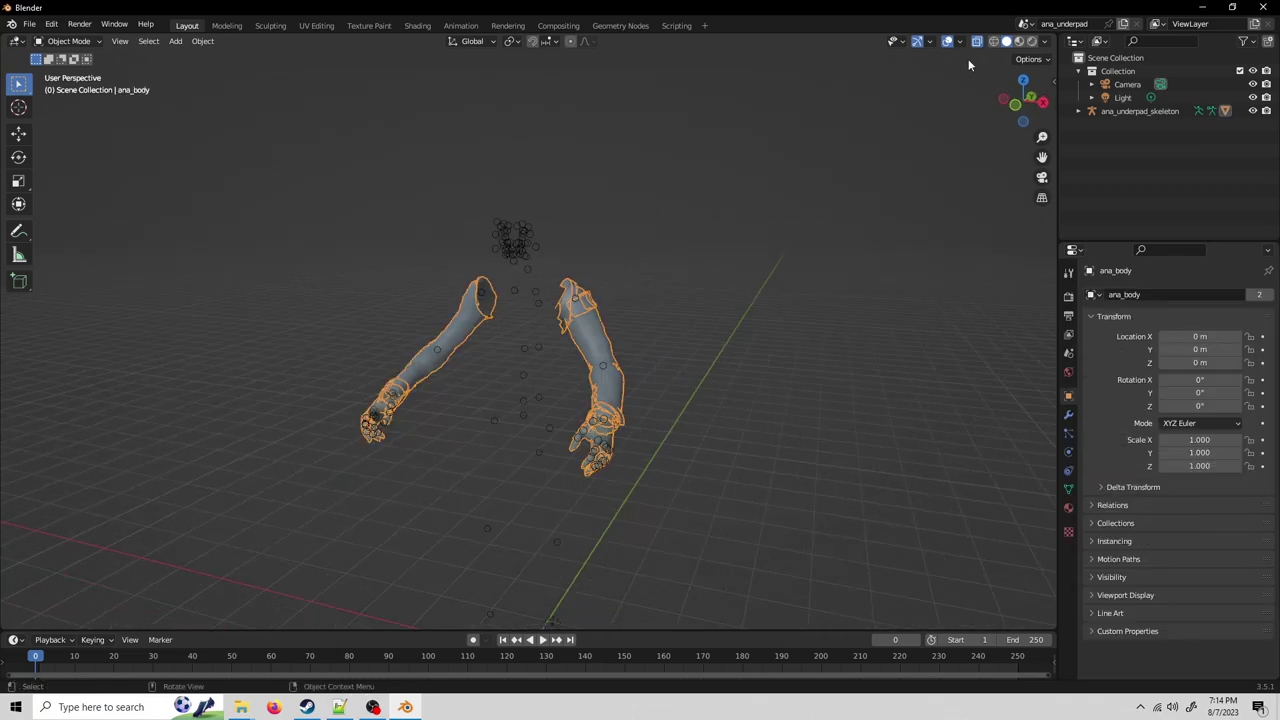
{"action": "left_click", "coordinate": [976, 41]}
{"action": "middle_click_drag", "start_coordinate": [610, 350], "coordinate": [688, 379]}
{"action": "left_click", "coordinate": [688, 379]}
{"action": "middle_click_drag", "start_coordinate": [643, 436], "coordinate": [536, 485]}
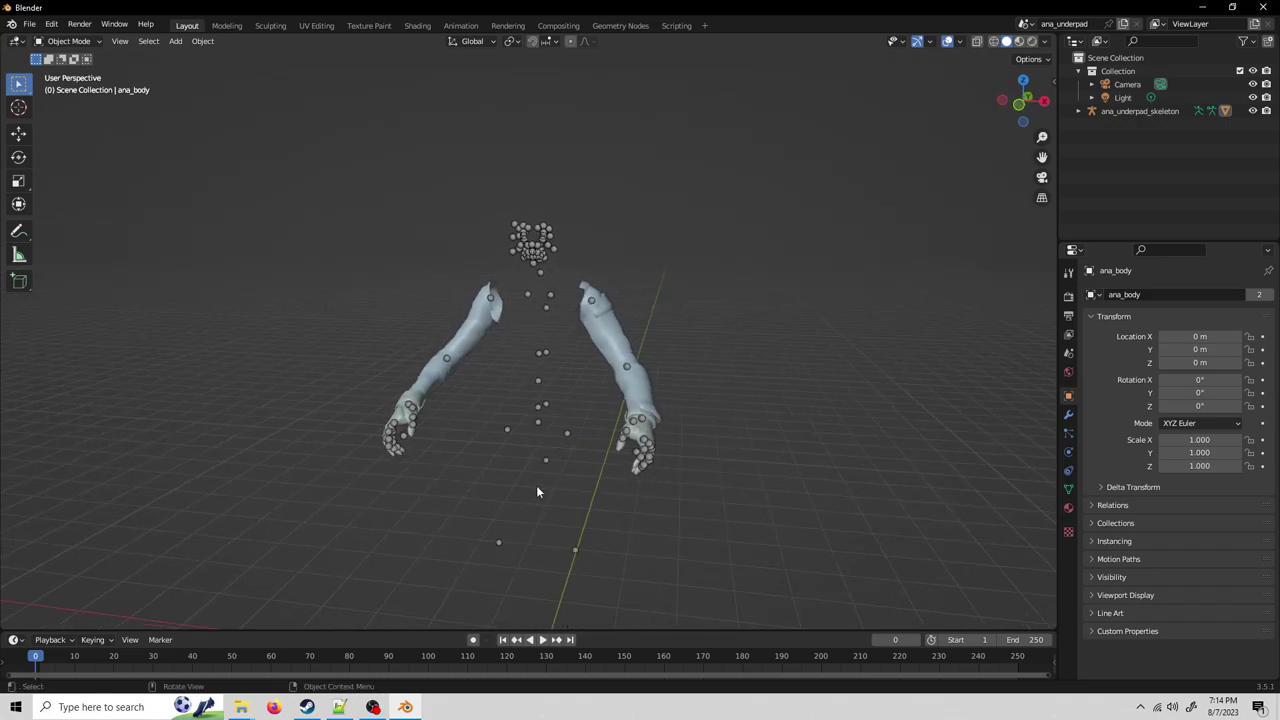
Step: Show the scene's Source Engine Export settings
{"action": "left_click", "coordinate": [1067, 352]}
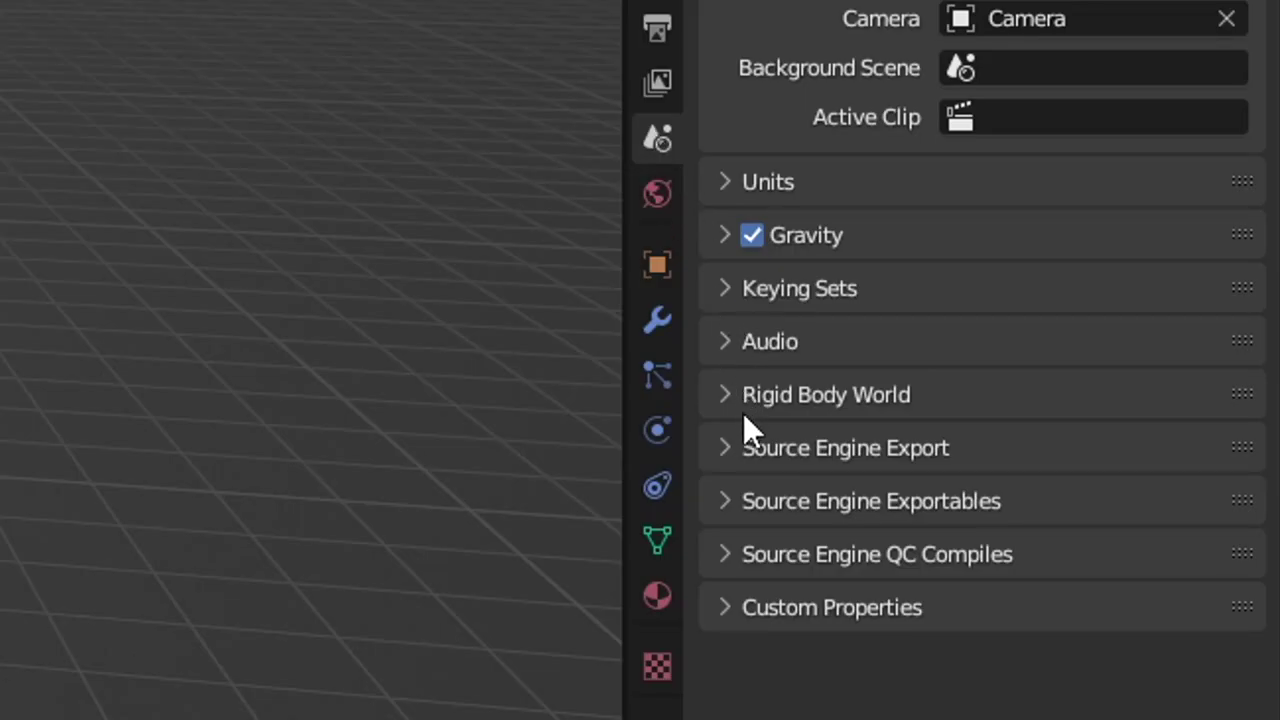
{"action": "left_click", "coordinate": [752, 446]}
{"action": "left_click", "coordinate": [949, 606]}
{"action": "left_click", "coordinate": [1235, 555]}
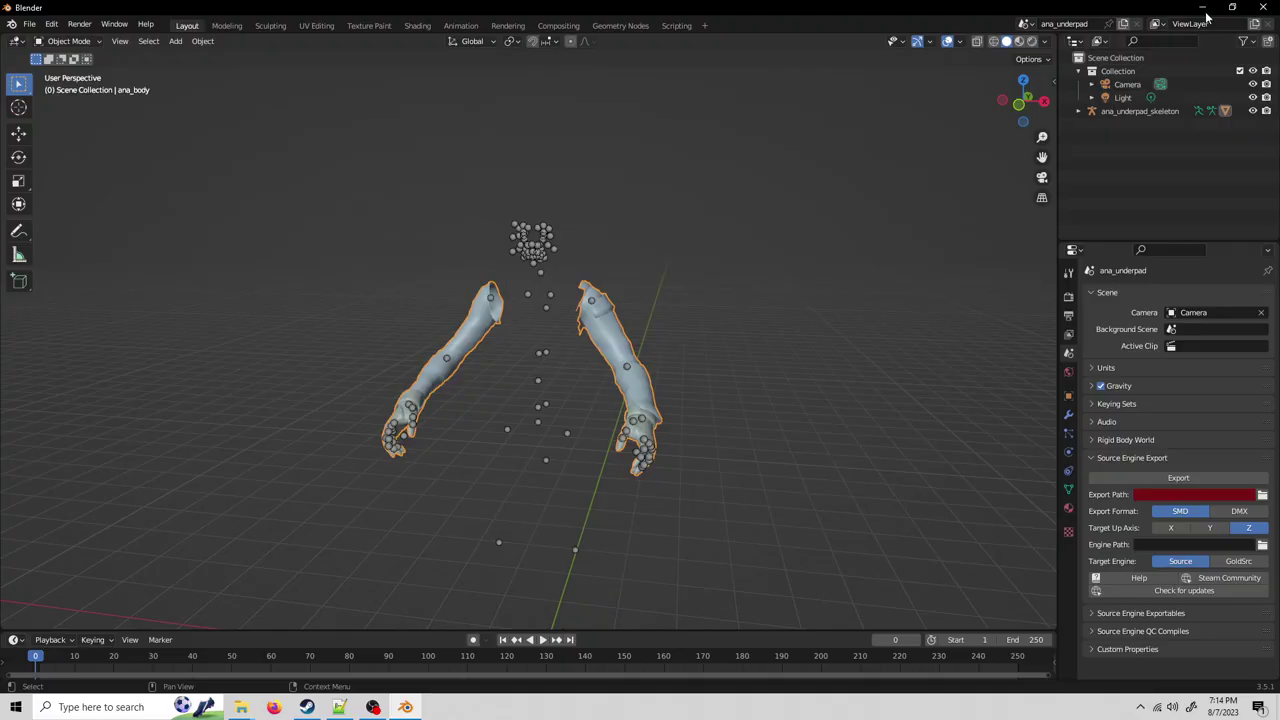
Step: Copy the c arms compile folder template from the pm template compile folder on the desktop and close that folder
{"action": "left_click", "coordinate": [1203, 9]}
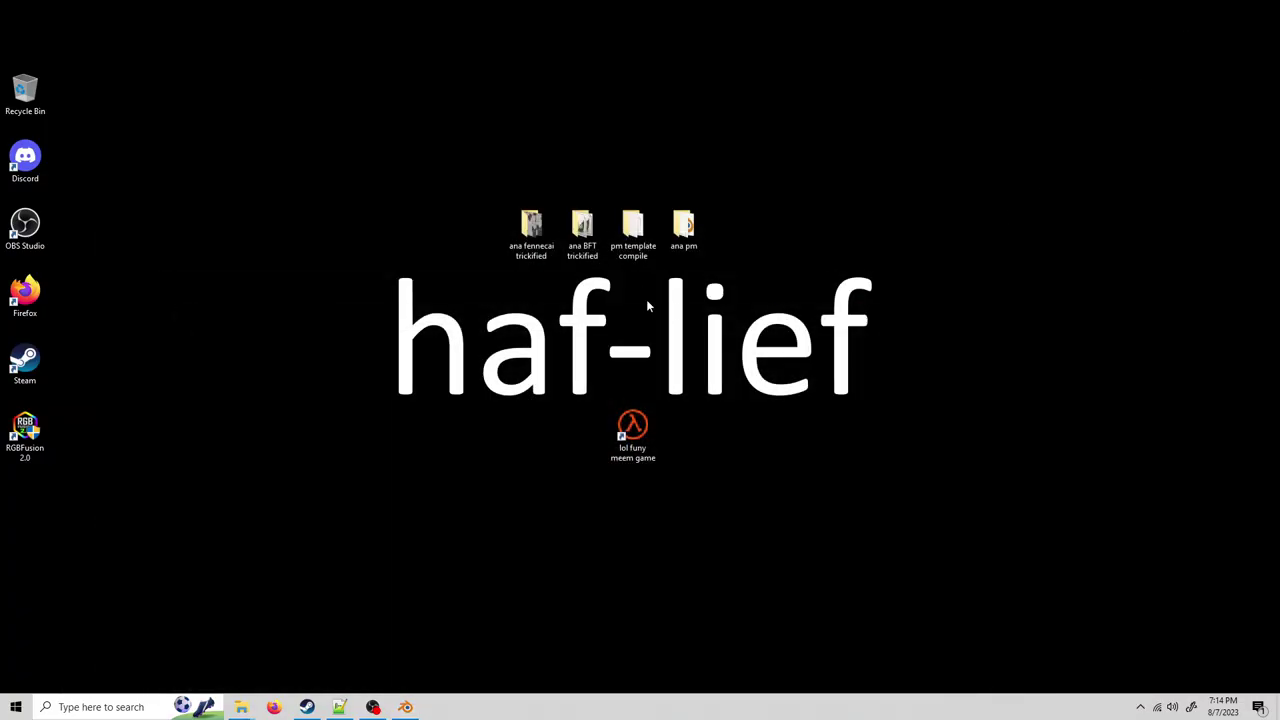
{"action": "double_click", "coordinate": [630, 228]}
{"action": "left_click_drag", "start_coordinate": [544, 145], "coordinate": [461, 119]}
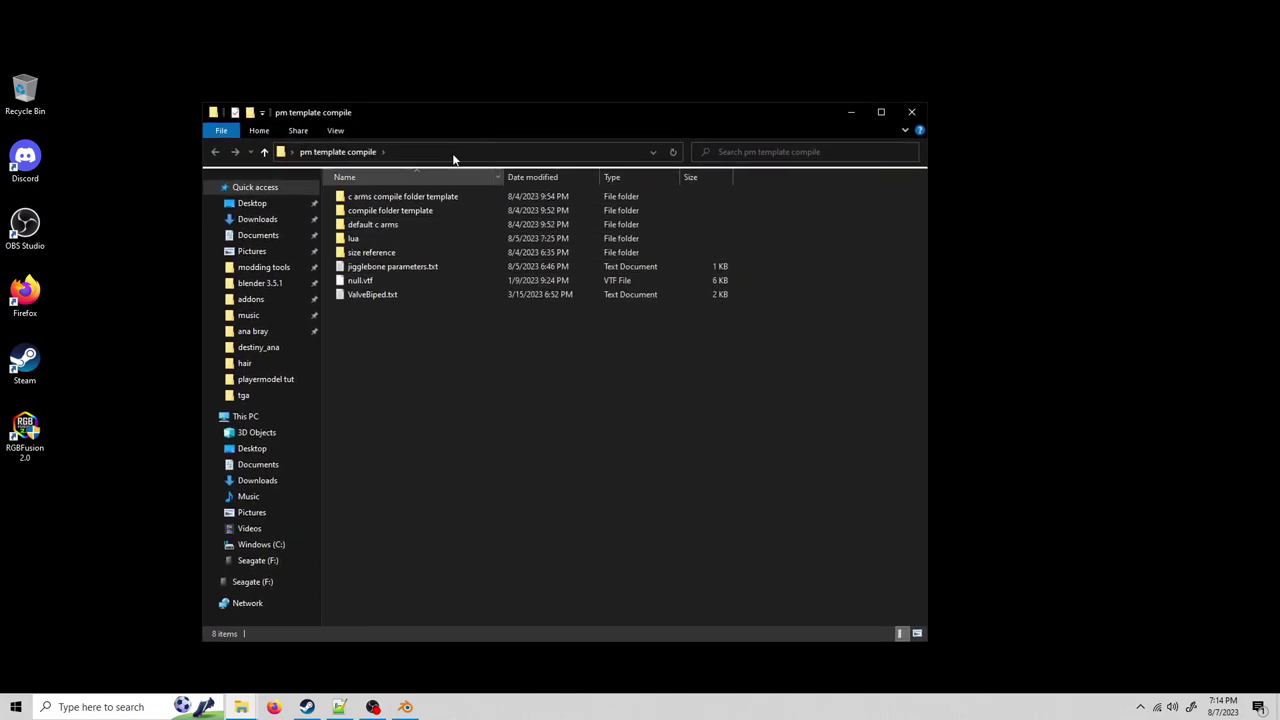
{"action": "left_click_drag", "start_coordinate": [486, 120], "coordinate": [620, 117]}
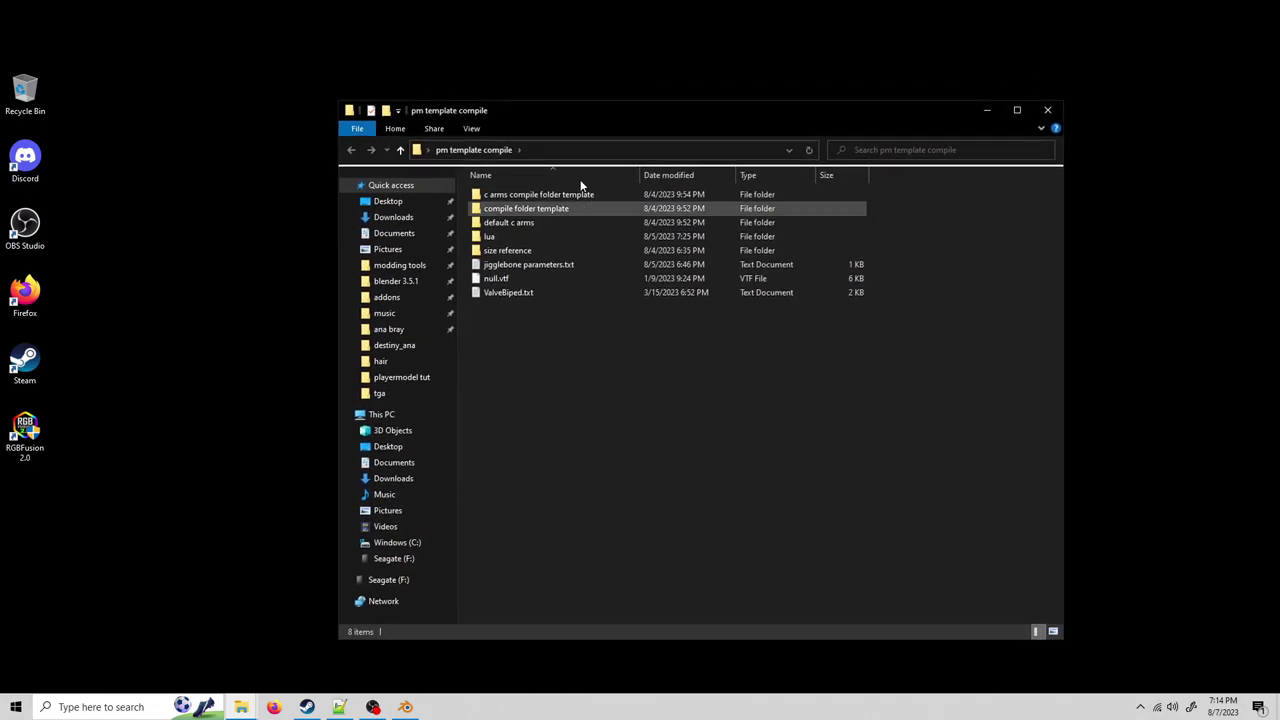
{"action": "right_click", "coordinate": [504, 200]}
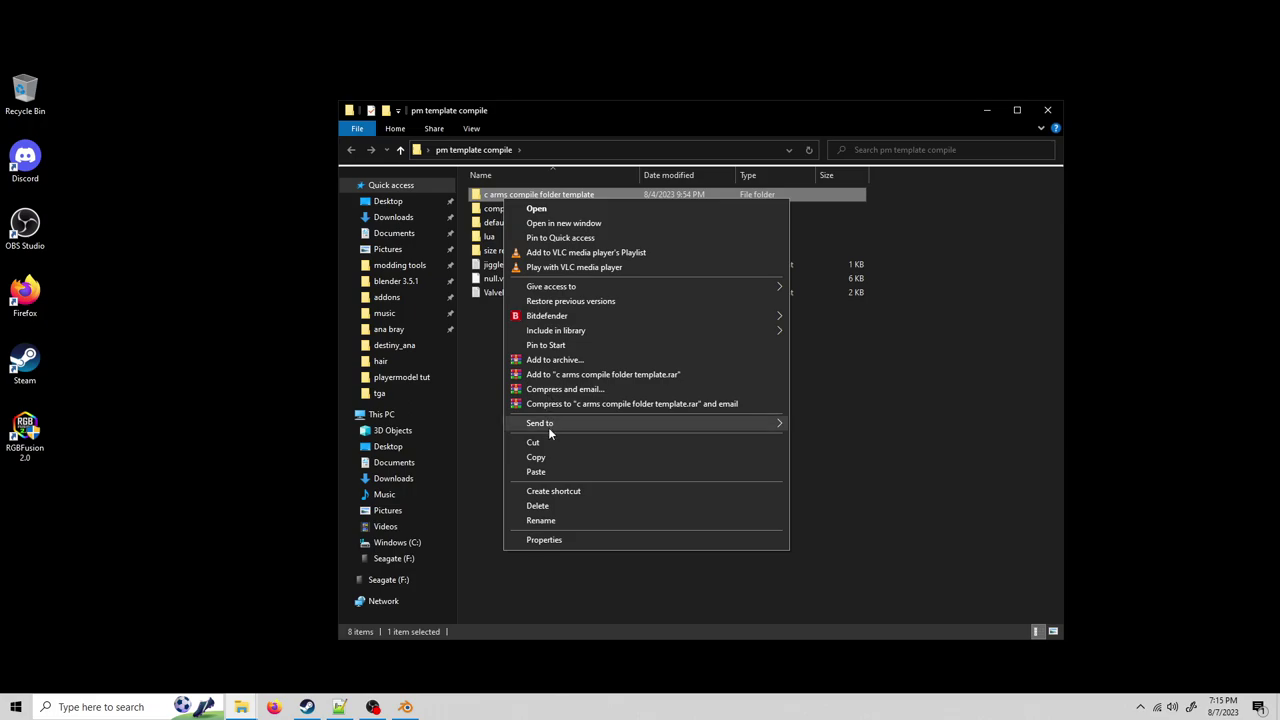
{"action": "left_click", "coordinate": [549, 461]}
{"action": "left_click", "coordinate": [1047, 110]}
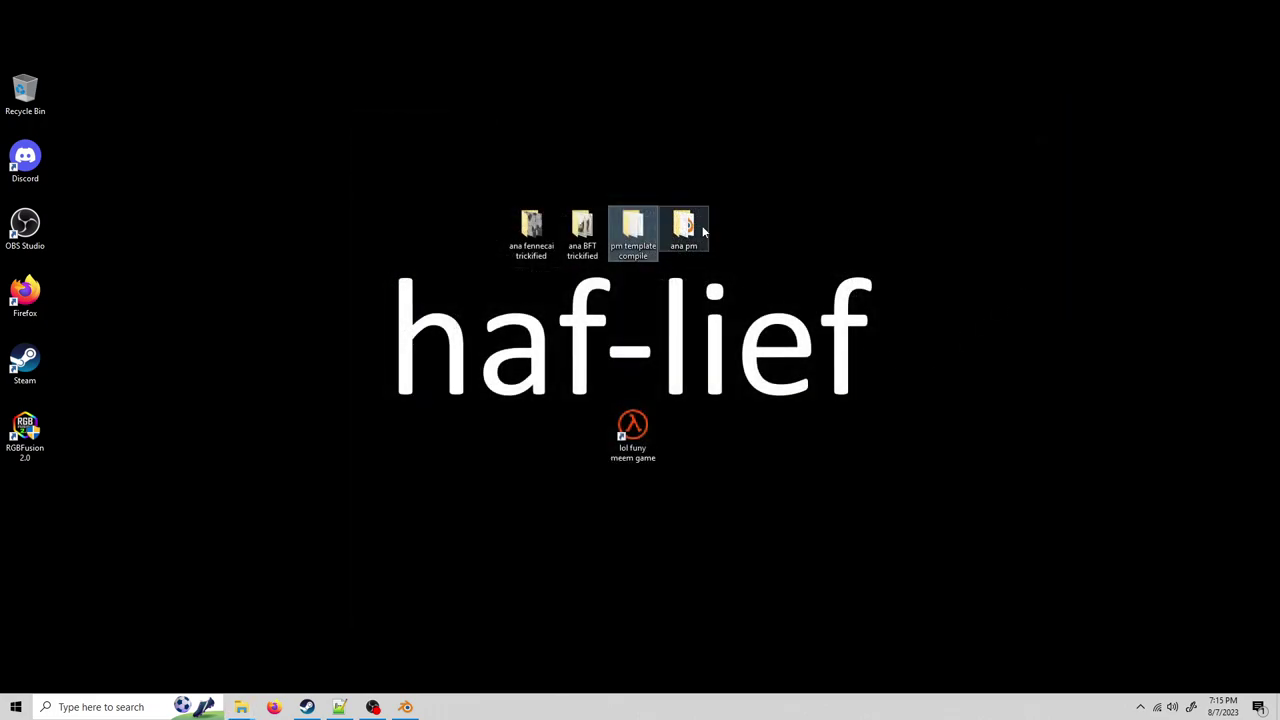
Step: Paste the copied template folder into the ana pm folder and rename it "ana c arms compile"
{"action": "double_click", "coordinate": [702, 231]}
{"action": "right_click", "coordinate": [577, 376]}
{"action": "left_click", "coordinate": [634, 469]}
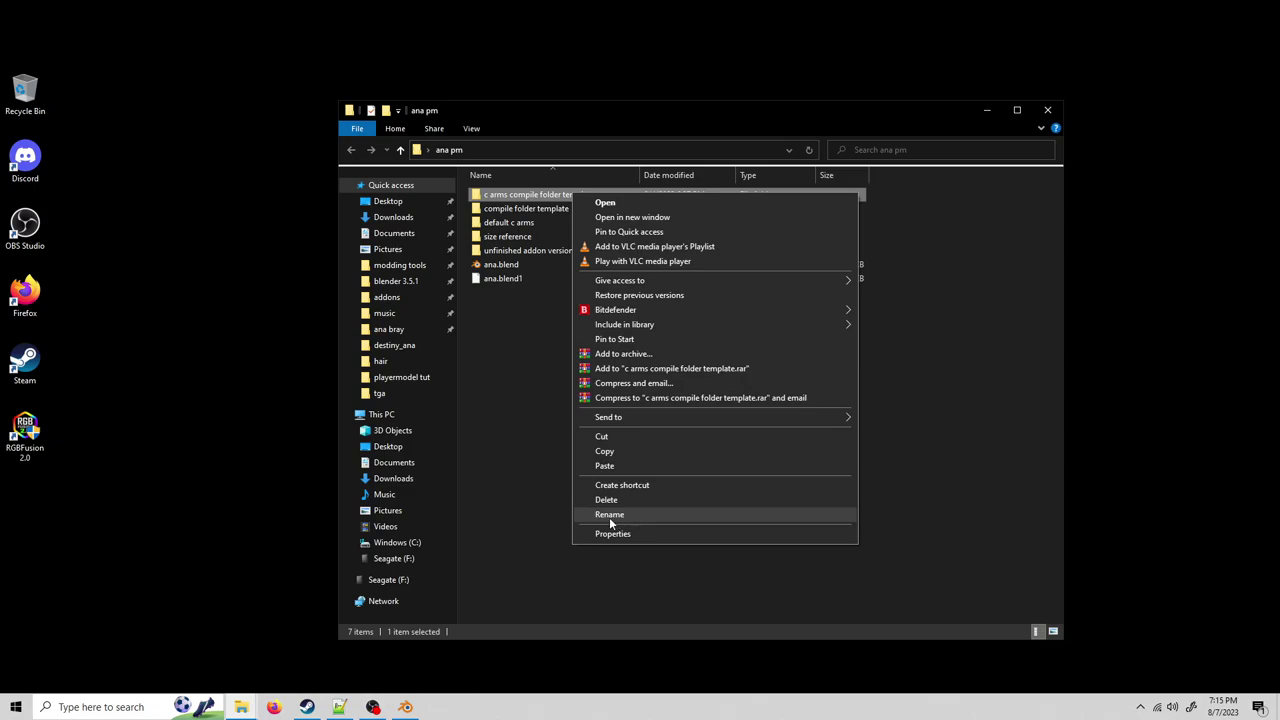
{"action": "left_click", "coordinate": [609, 515]}
{"action": "type", "text": "ana c arms"}
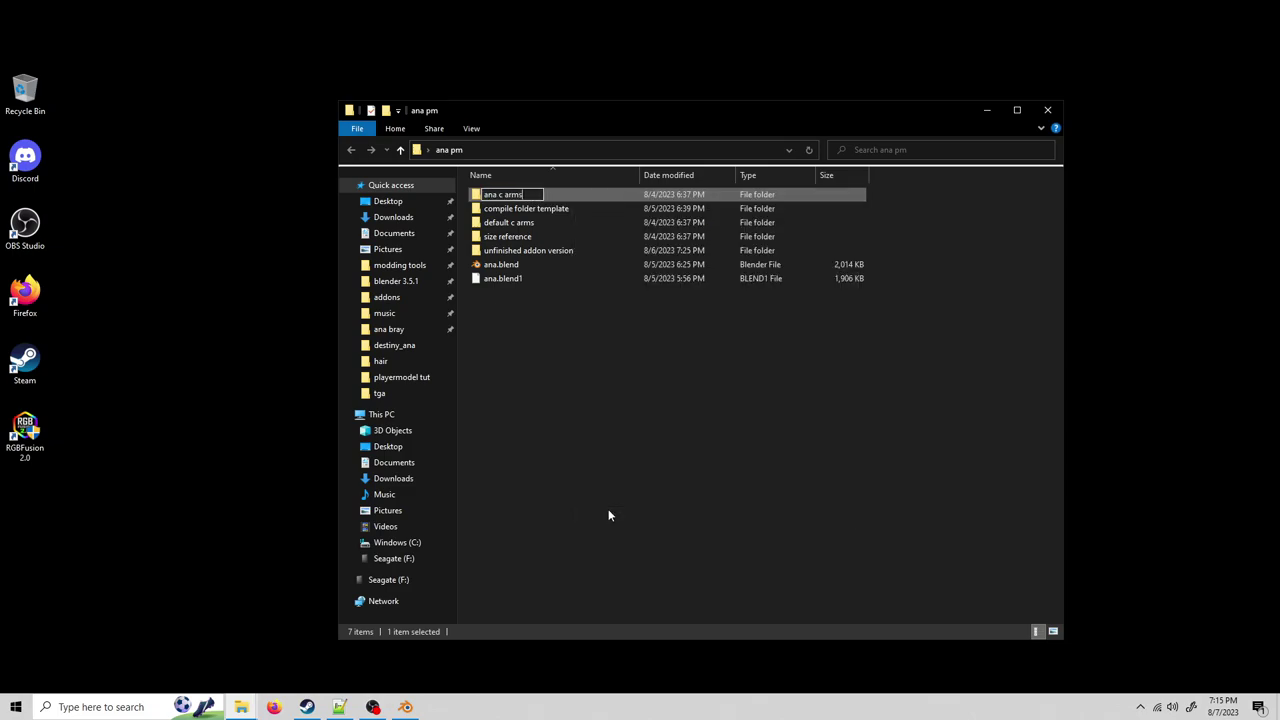
{"action": "type", "text": " compile"}
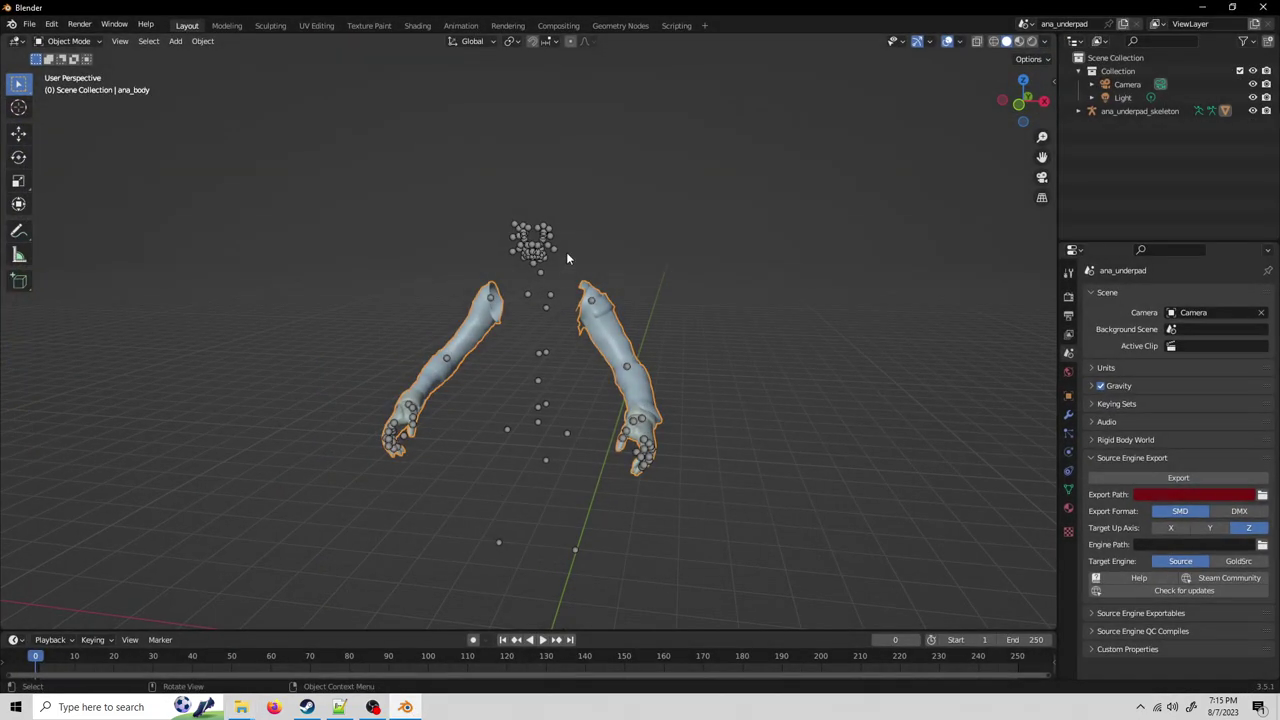
Step: In Blender, set the Source Engine export path to the ana c arms compile folder and rename the arm mesh object ana_carms
{"action": "left_click", "coordinate": [1261, 495]}
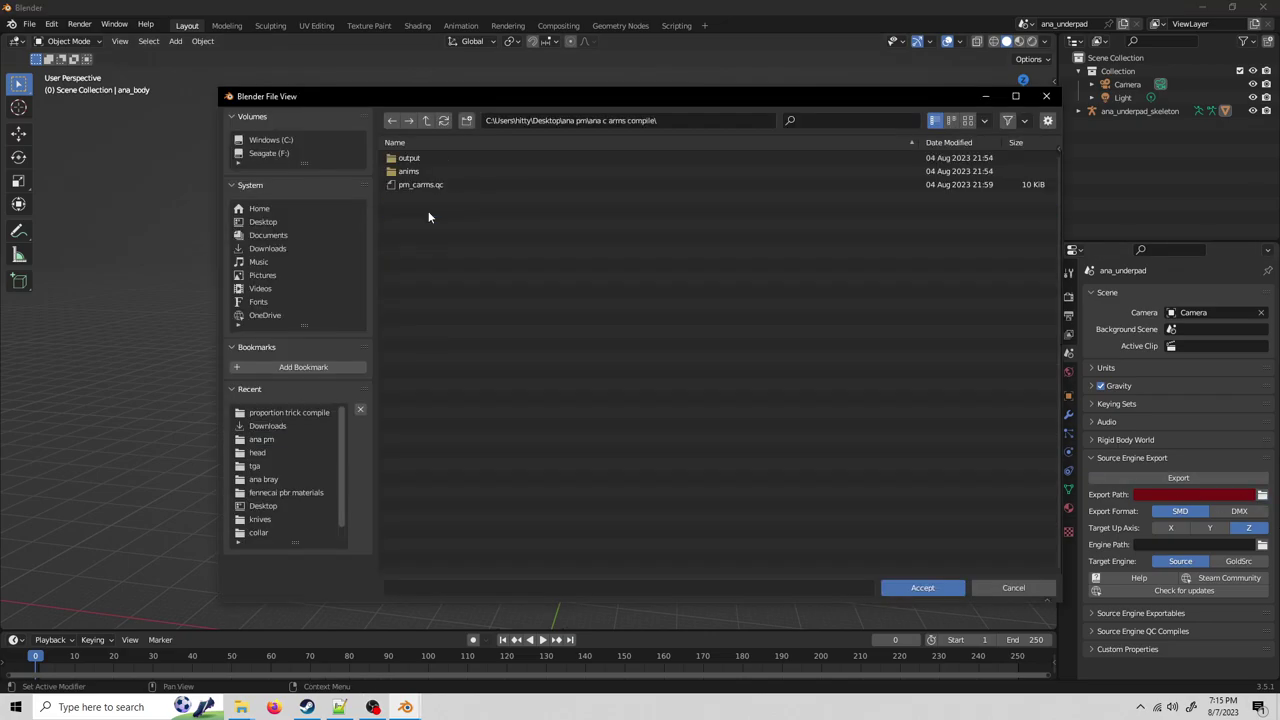
{"action": "left_click", "coordinate": [935, 592]}
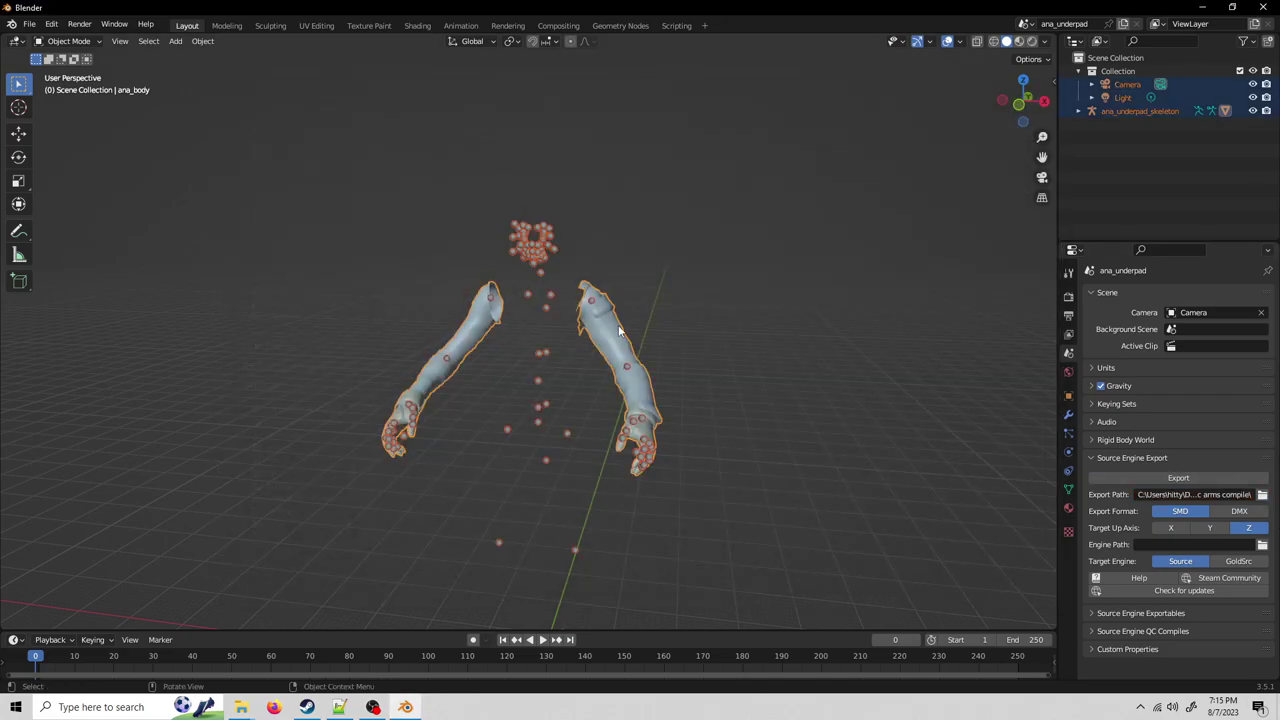
{"action": "left_click", "coordinate": [1068, 395]}
{"action": "double_click", "coordinate": [1140, 294]}
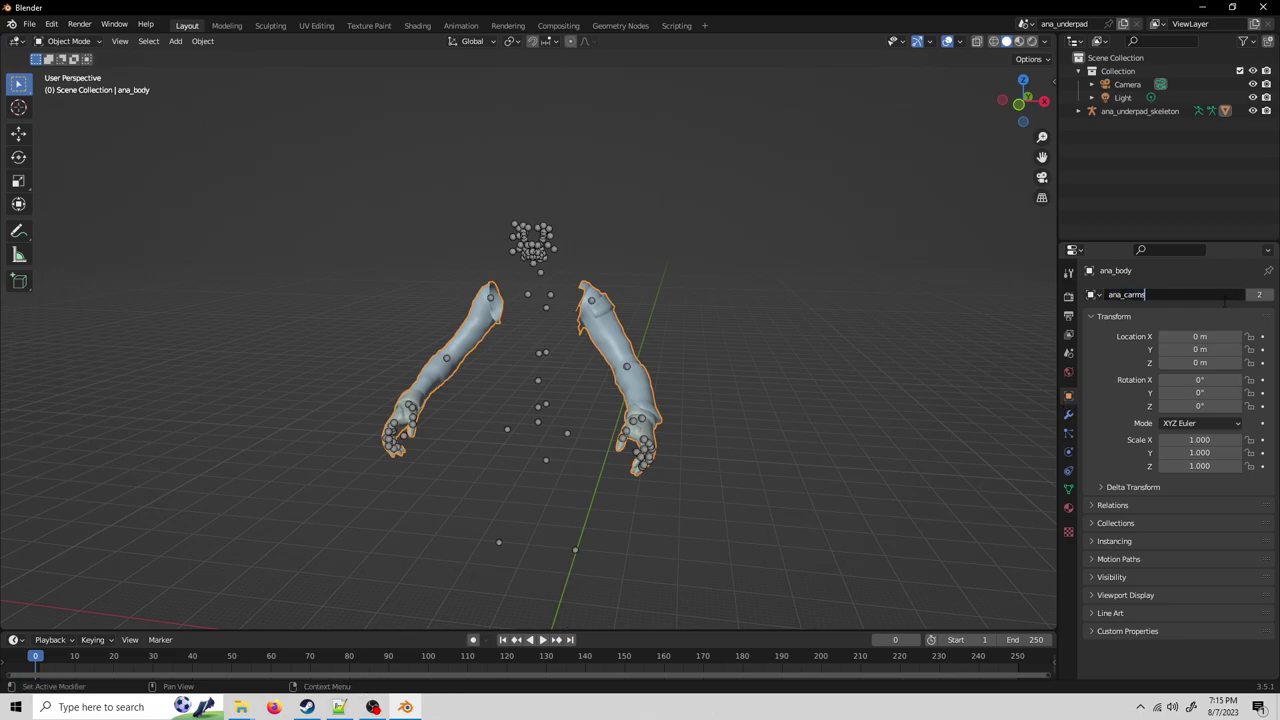
{"action": "type", "text": "ana_carms"}
{"action": "key", "text": "Return"}
Step: Select everything in the scene and export the arms as ana_carms.smd
{"action": "left_click", "coordinate": [476, 298]}
{"action": "key", "text": "a"}
{"action": "left_click", "coordinate": [29, 23]}
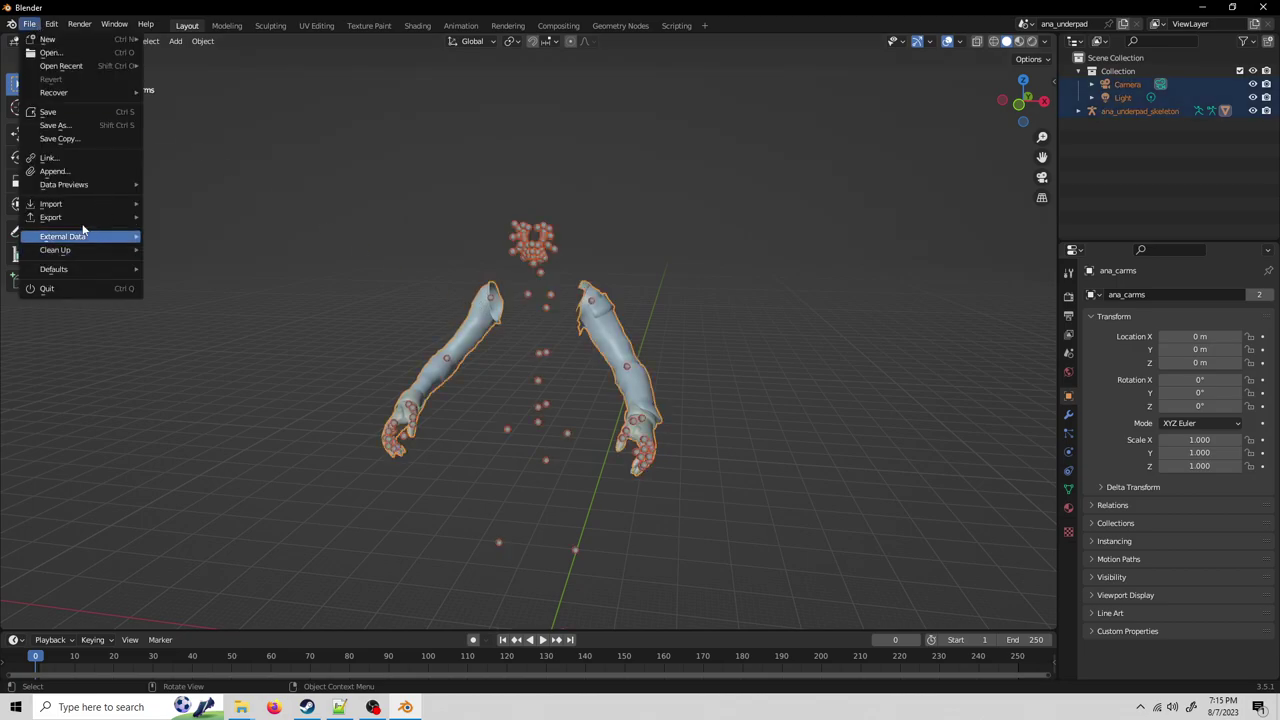
{"action": "mouse_move", "coordinate": [60, 217]}
{"action": "mouse_move", "coordinate": [243, 391]}
{"action": "left_click", "coordinate": [390, 390]}
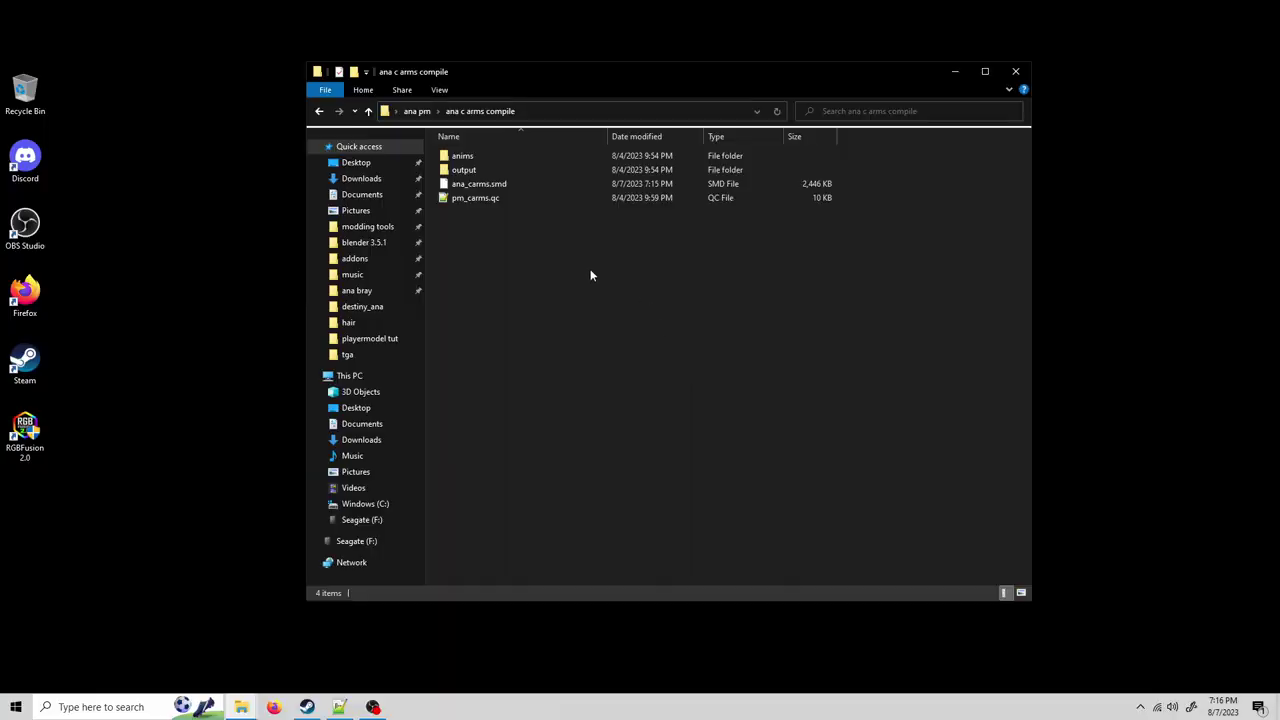
Step: Open pm_carms.qc in Notepad++ and set its $modelname path to timbleweebs/destiny_ana/ana_pm_arms.mdl
{"action": "double_click", "coordinate": [488, 200]}
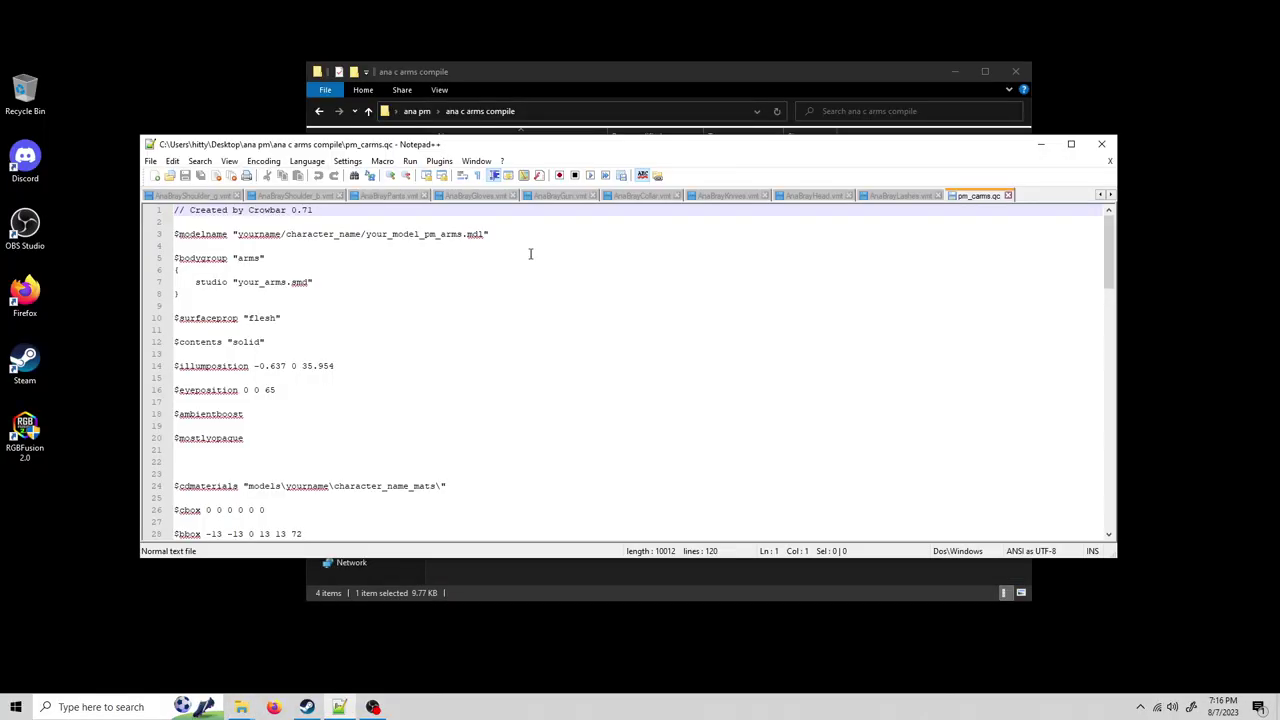
{"action": "left_click_drag", "start_coordinate": [441, 146], "coordinate": [883, 139]}
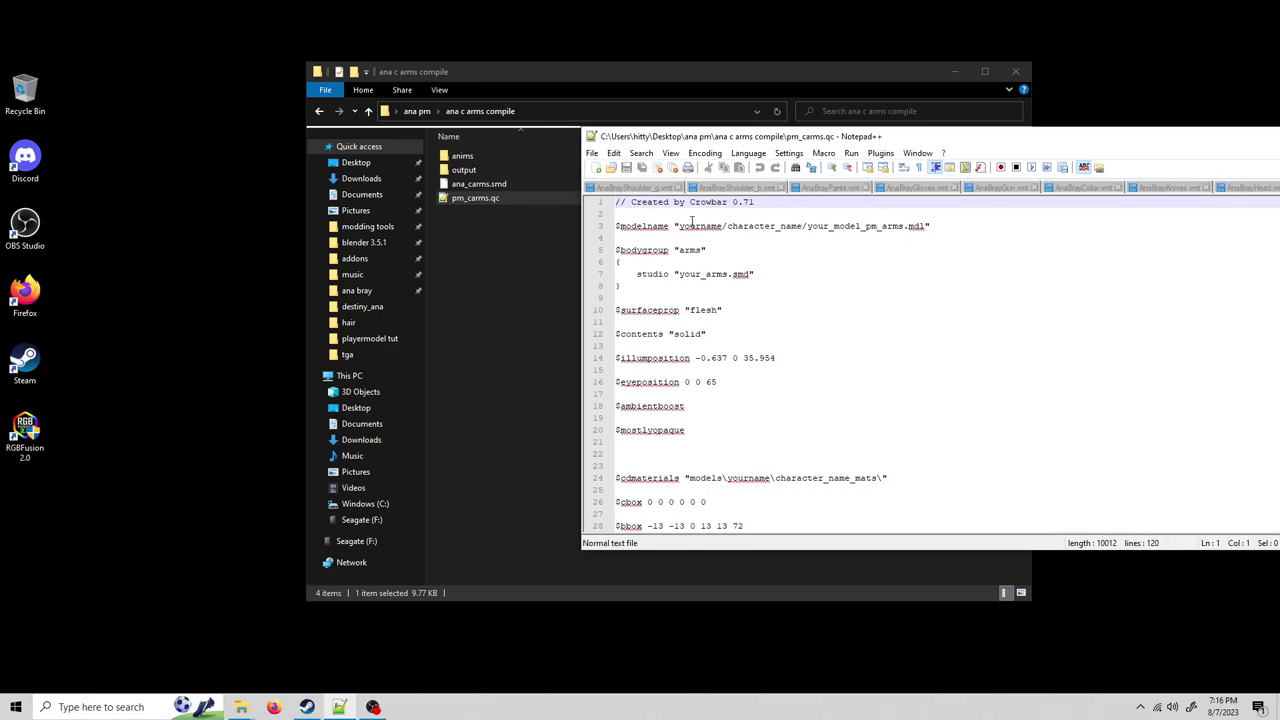
{"action": "left_click_drag", "start_coordinate": [677, 226], "coordinate": [726, 226]}
{"action": "left_click", "coordinate": [786, 226]}
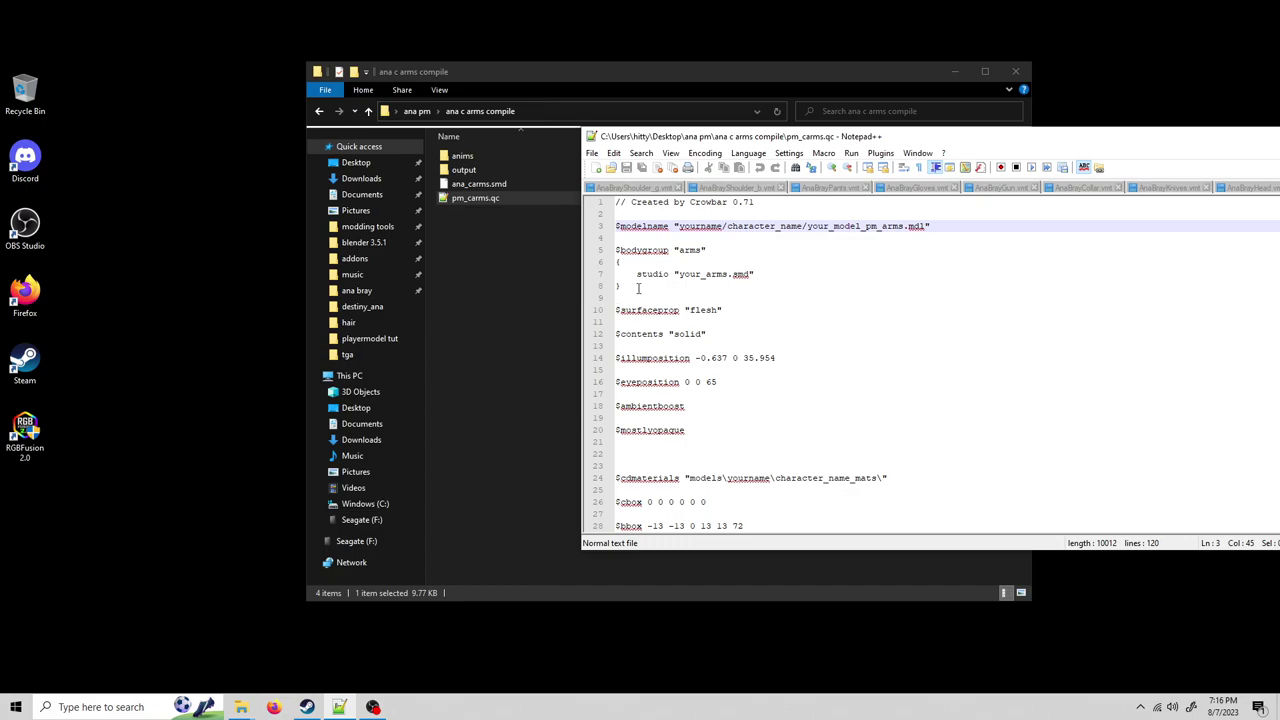
{"action": "left_click_drag", "start_coordinate": [722, 226], "coordinate": [678, 226]}
{"action": "key", "text": "BackSpace"}
{"action": "type", "text": "timbleweebs/destiny_a"}
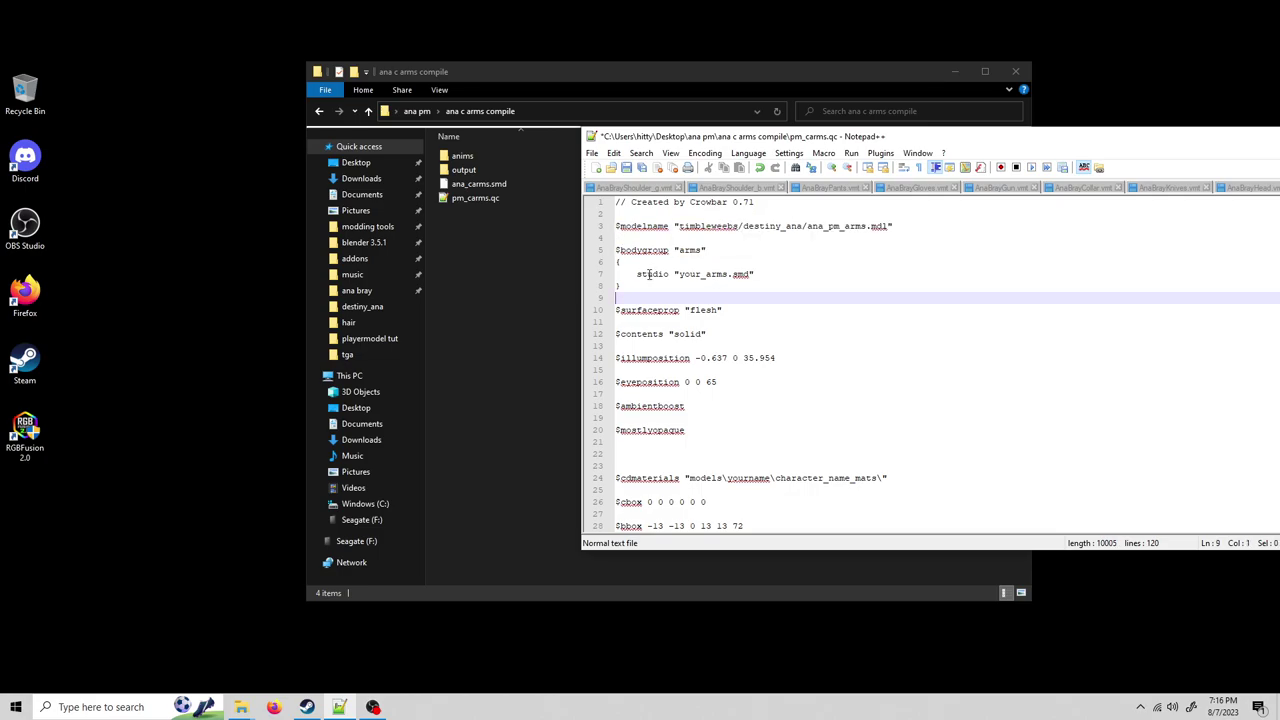
Step: Copy the name of the ana_carms.smd file and use it for the studio entry of the arms bodygroup
{"action": "left_click", "coordinate": [485, 184]}
{"action": "right_click", "coordinate": [504, 186]}
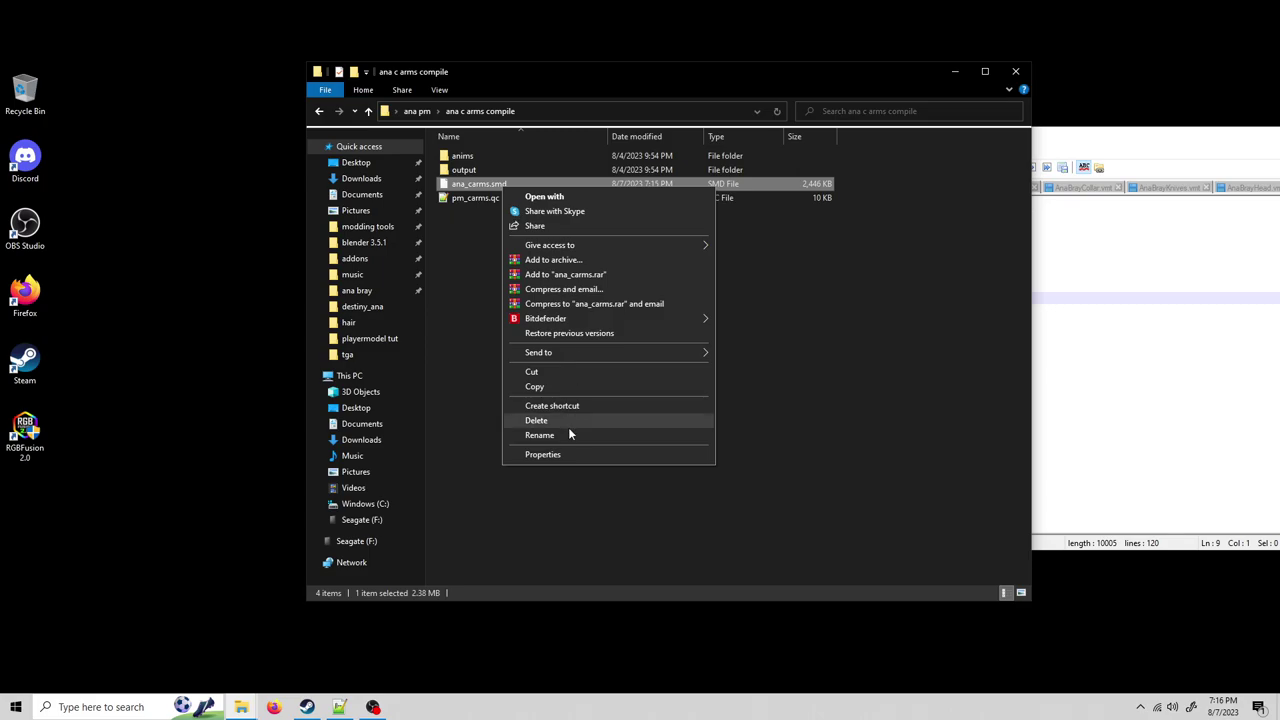
{"action": "left_click", "coordinate": [560, 435]}
{"action": "right_click", "coordinate": [475, 186]}
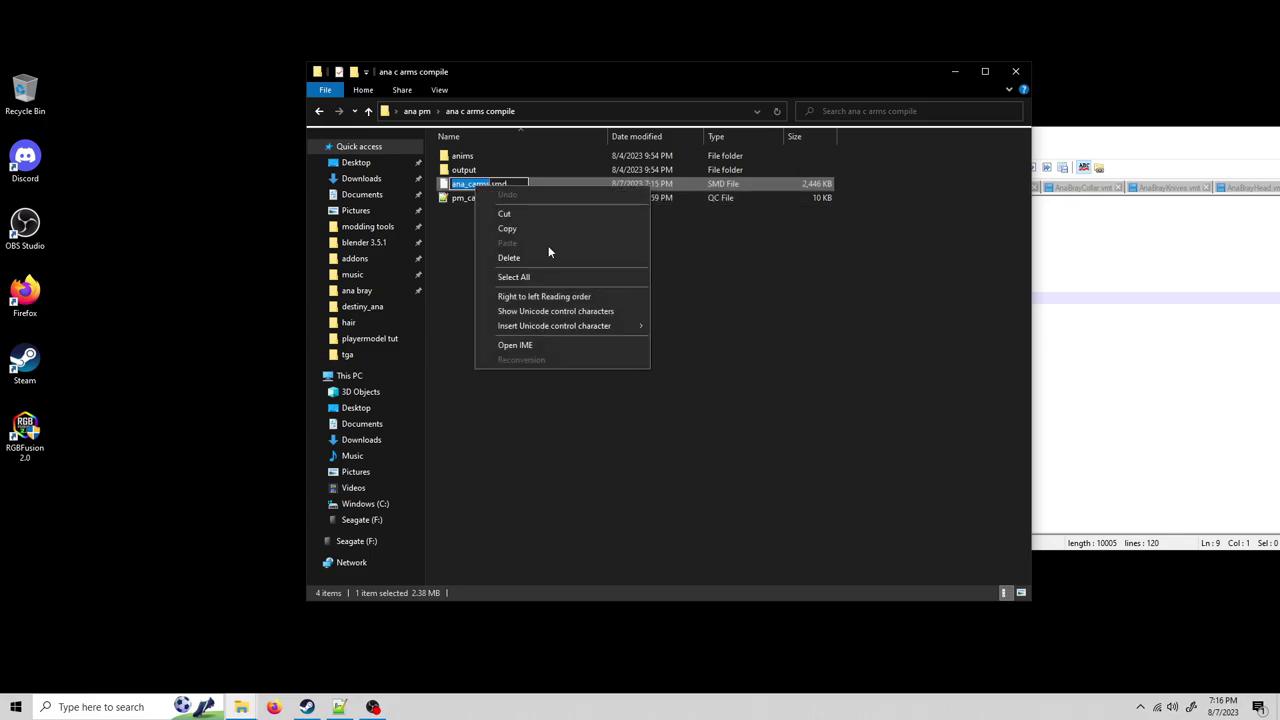
{"action": "left_click", "coordinate": [534, 228]}
{"action": "left_click", "coordinate": [534, 228]}
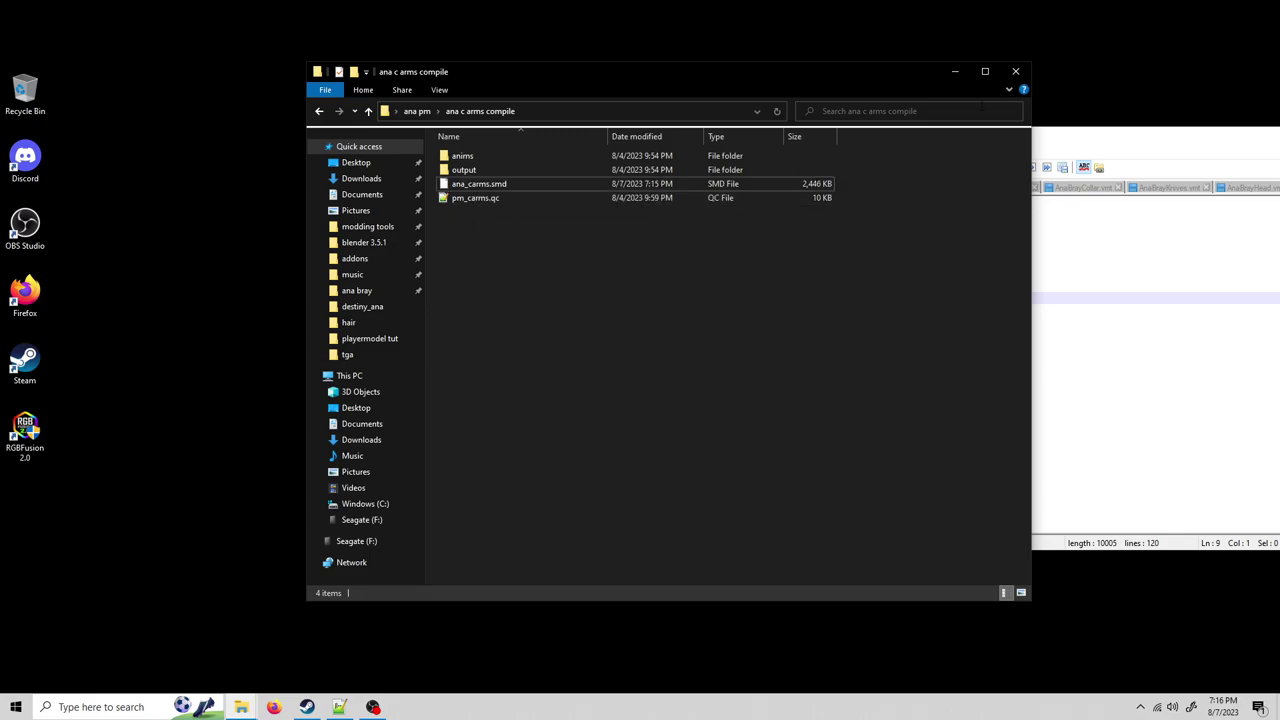
{"action": "left_click", "coordinate": [955, 74]}
{"action": "left_click", "coordinate": [732, 273]}
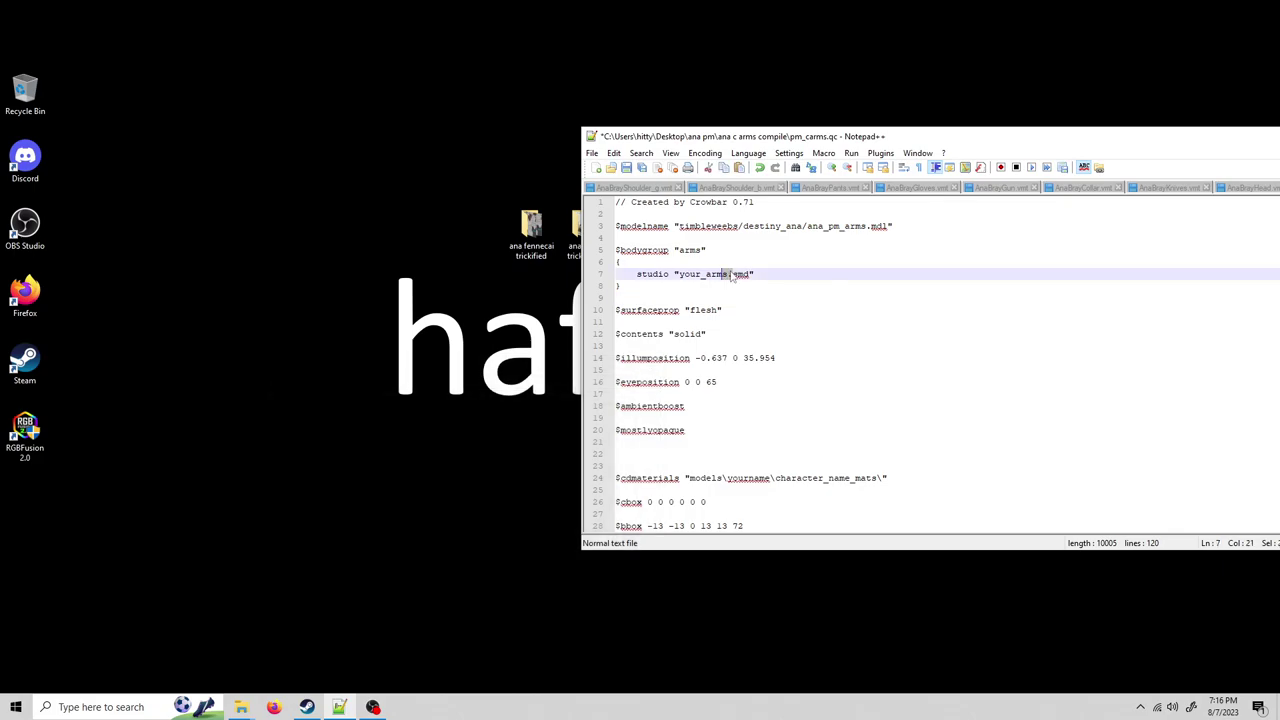
{"action": "left_click_drag", "start_coordinate": [728, 273], "coordinate": [685, 279]}
{"action": "key", "text": "ctrl+v"}
Step: Set the $cdmaterials path in pm_carms.qc to models\timbleweebs\destiny_ana\, save the file and close the editor
{"action": "left_click_drag", "start_coordinate": [794, 130], "coordinate": [546, 130]}
{"action": "scroll", "coordinate": [395, 410], "scroll_direction": "down", "scroll_amount": 2}
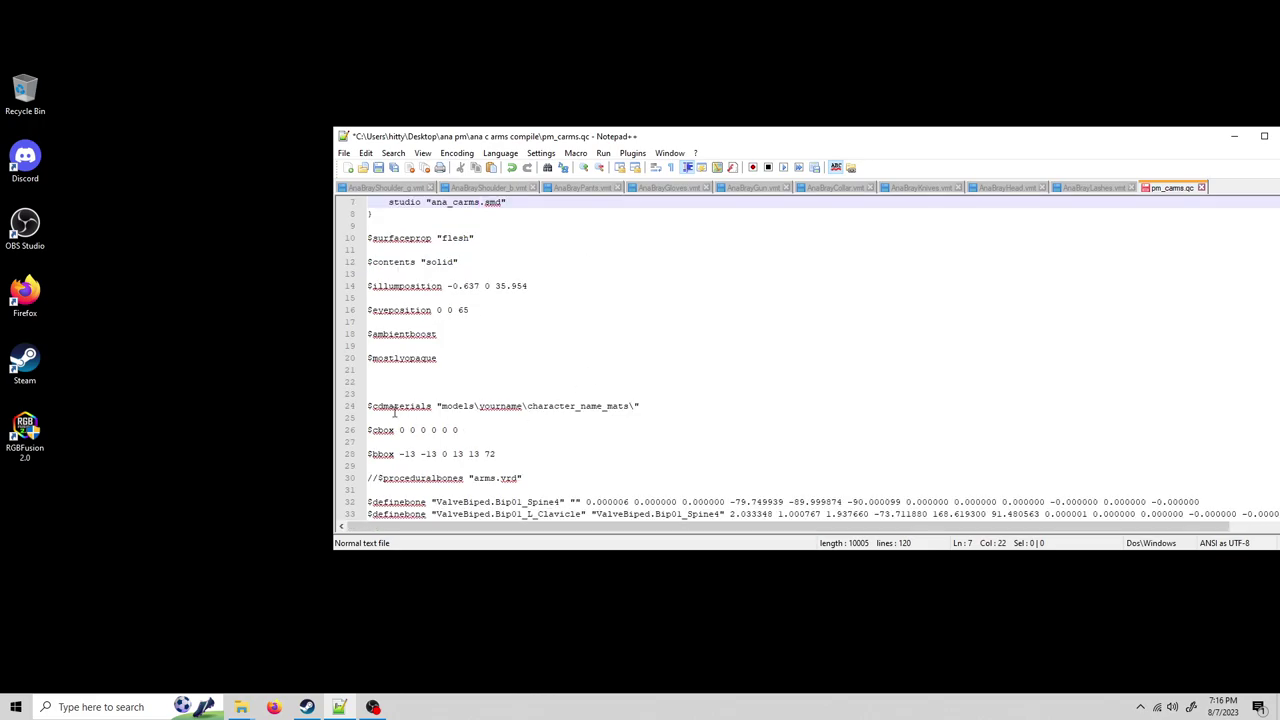
{"action": "left_click_drag", "start_coordinate": [645, 405], "coordinate": [355, 412]}
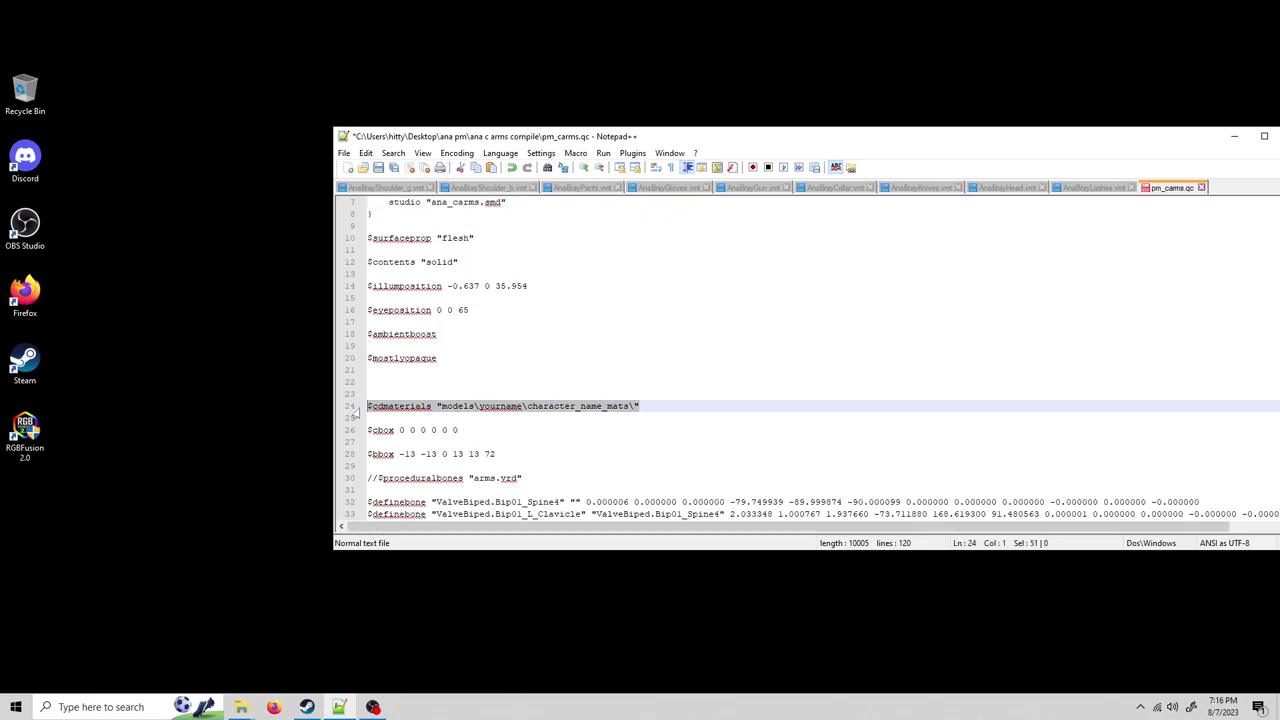
{"action": "left_click", "coordinate": [651, 405]}
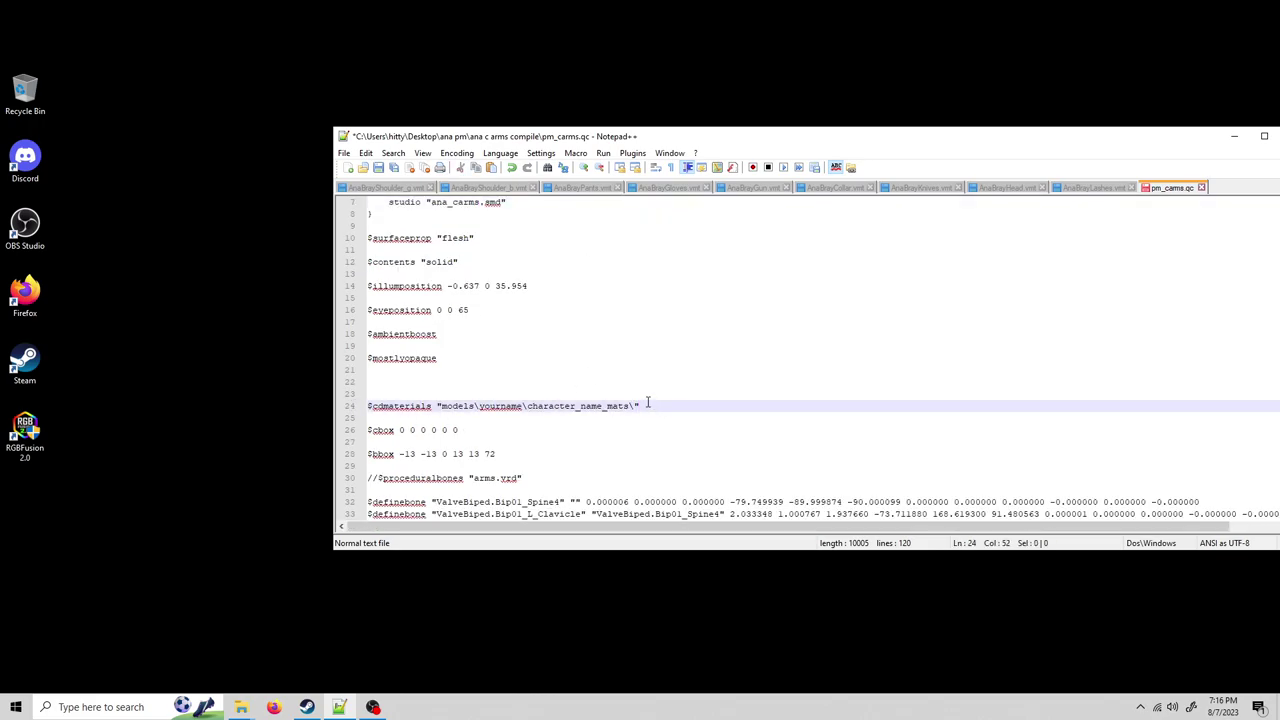
{"action": "mouse_move", "coordinate": [647, 405]}
{"action": "left_mouse_down"}
{"action": "mouse_move", "coordinate": [409, 406]}
{"action": "mouse_move", "coordinate": [671, 397]}
{"action": "mouse_move", "coordinate": [648, 405]}
{"action": "left_mouse_up"}
{"action": "mouse_move", "coordinate": [241, 707]}
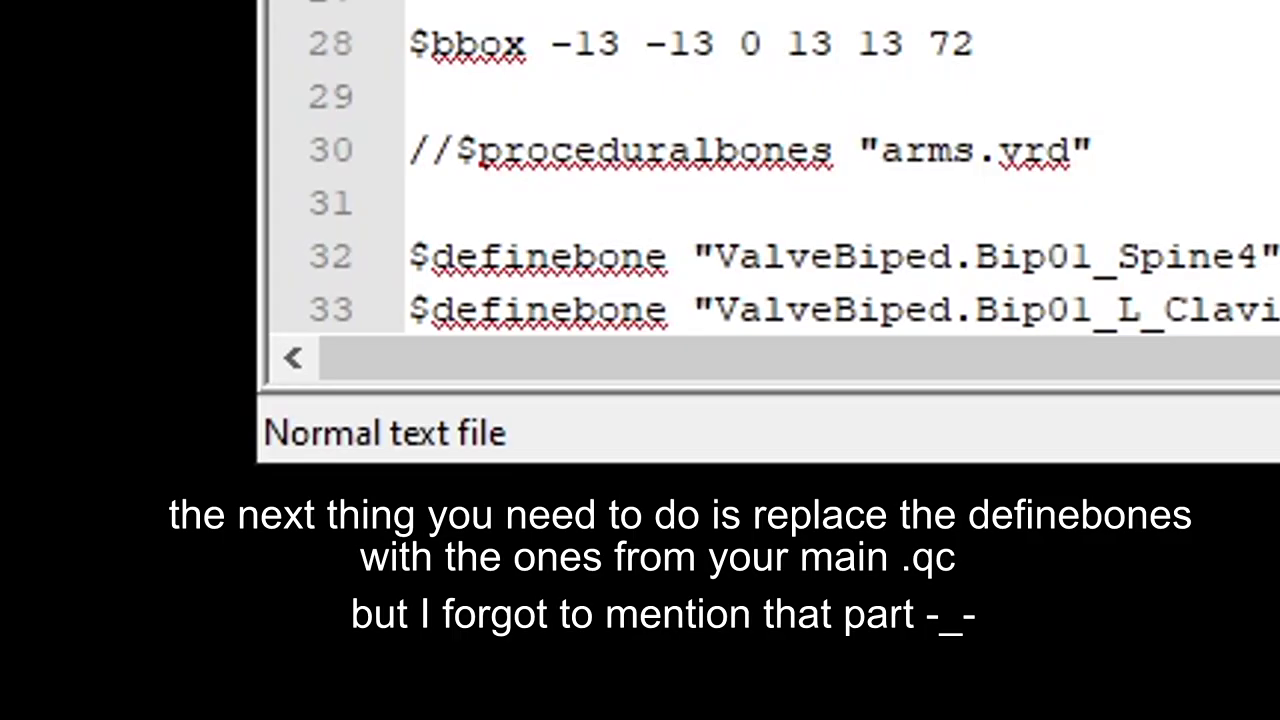
{"action": "scroll", "coordinate": [760, 175], "scroll_direction": "down", "scroll_amount": 3}
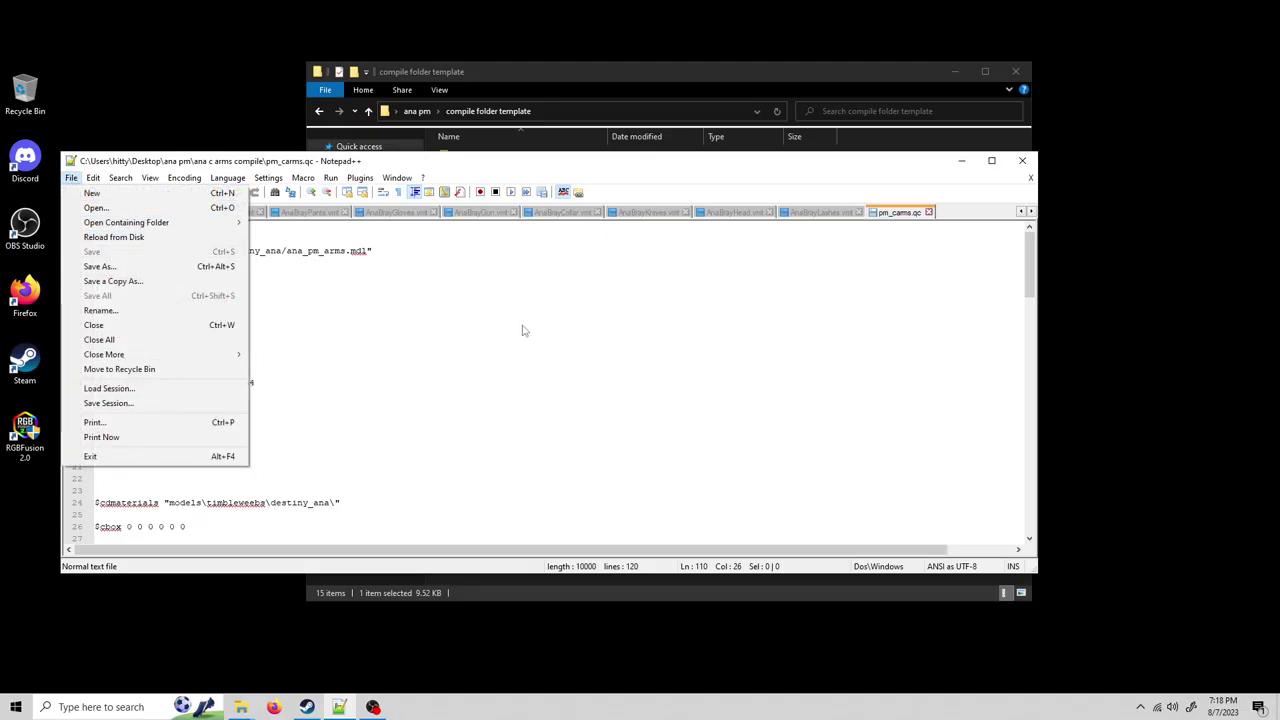
{"action": "left_click", "coordinate": [517, 320]}
{"action": "left_click", "coordinate": [1022, 160]}
{"action": "left_click", "coordinate": [955, 71]}
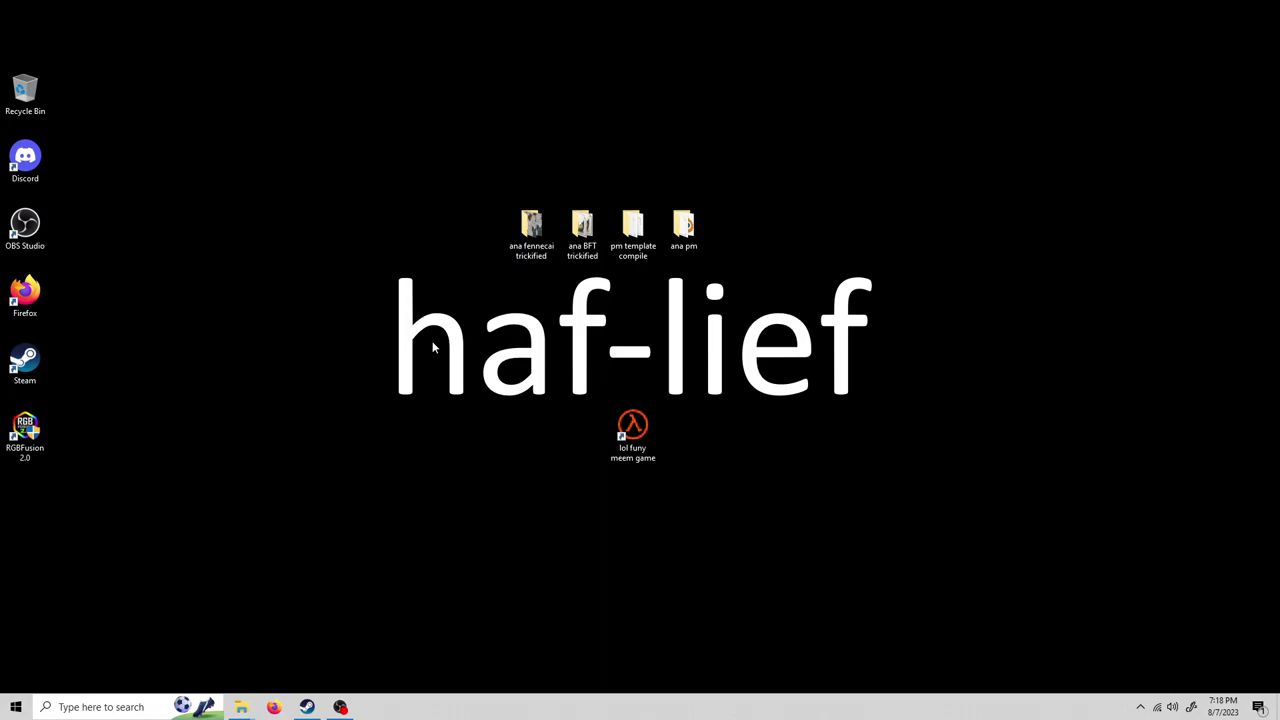
Step: Open Crowbar from the crowbar 2022 folder and choose pm_carms.qc in ana c arms compile as the QC input
{"action": "mouse_move", "coordinate": [247, 712]}
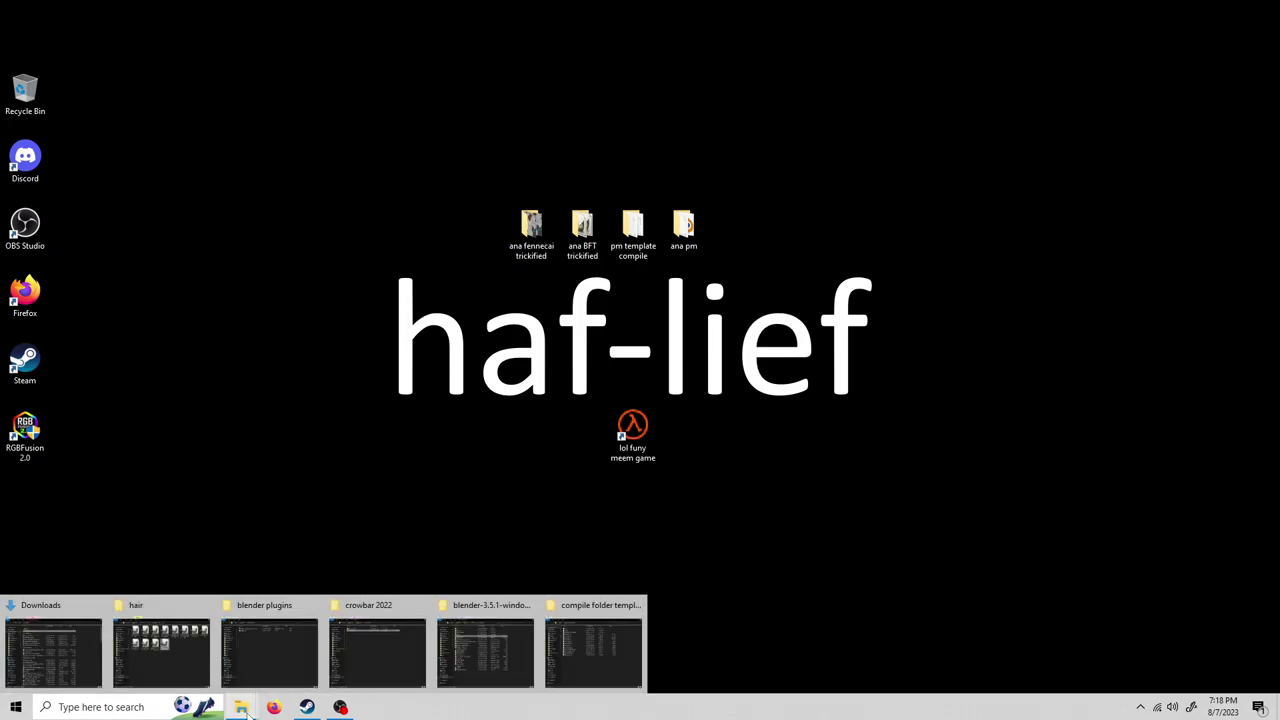
{"action": "left_click", "coordinate": [361, 684]}
{"action": "double_click", "coordinate": [475, 251]}
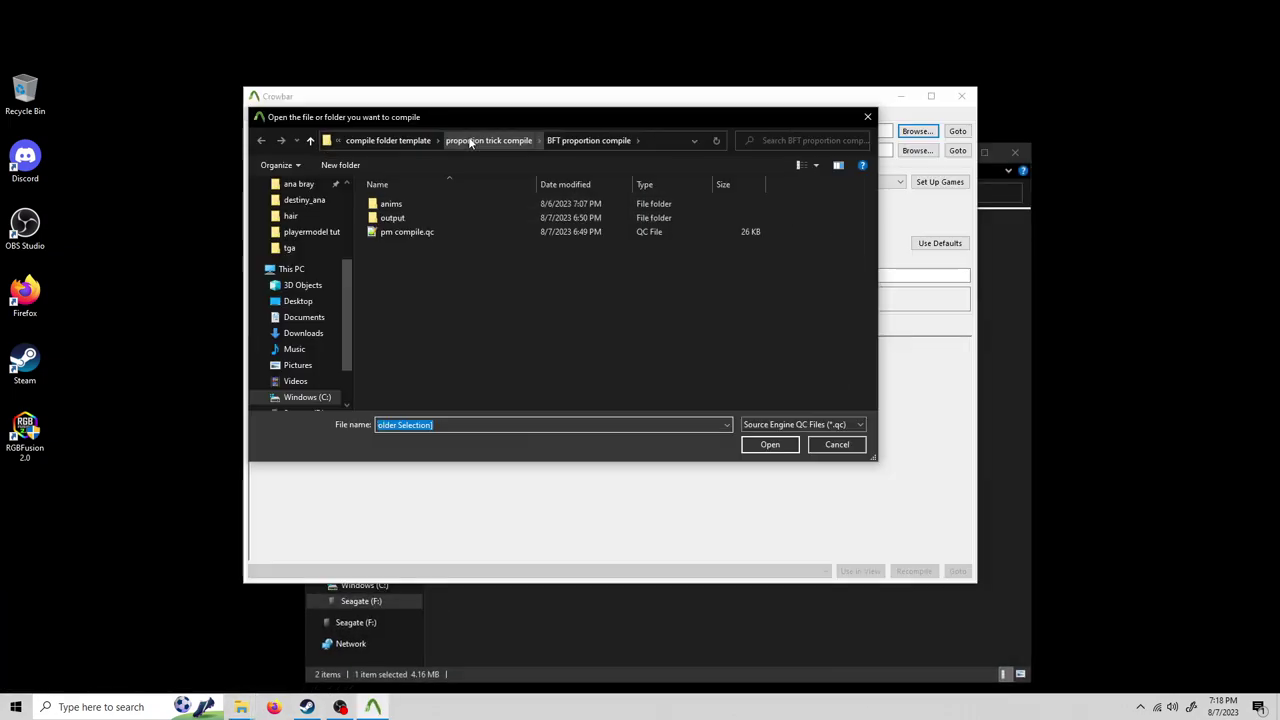
{"action": "left_click", "coordinate": [470, 141]}
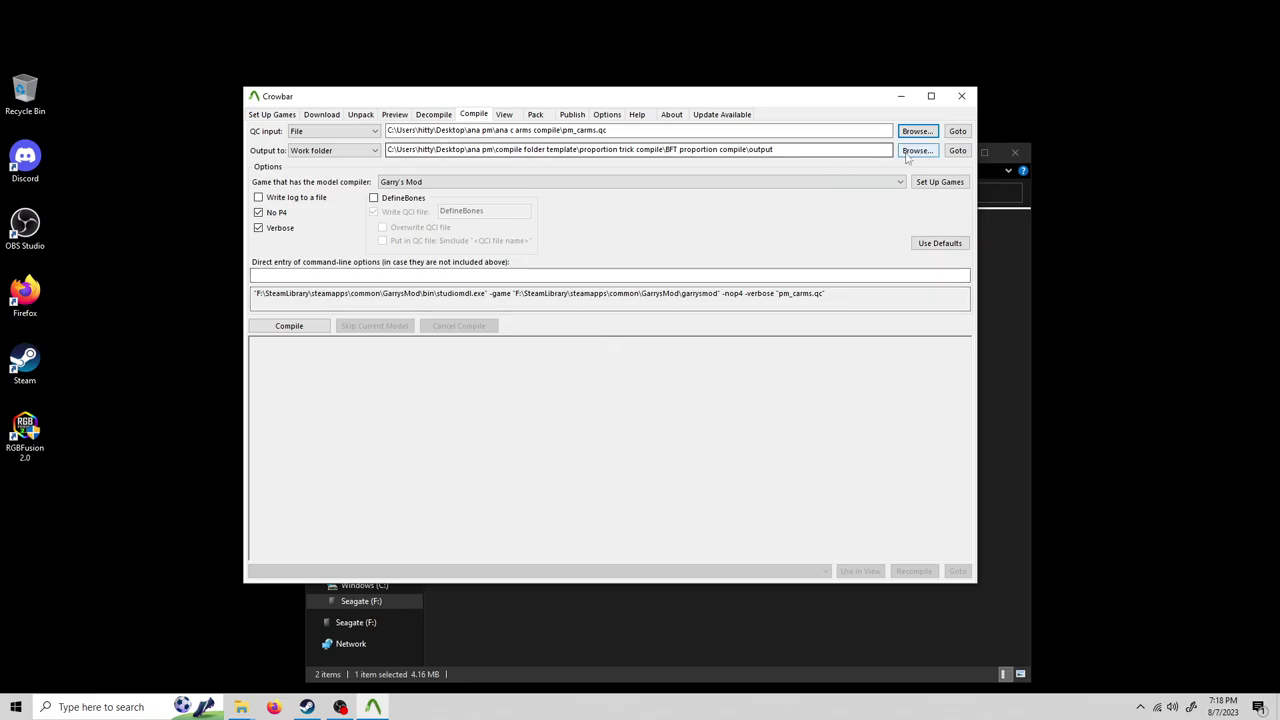
Step: Set the output folder to ana c arms compile\output and compile the arms model for Garry's Mod
{"action": "left_click", "coordinate": [915, 150]}
{"action": "left_click", "coordinate": [395, 140]}
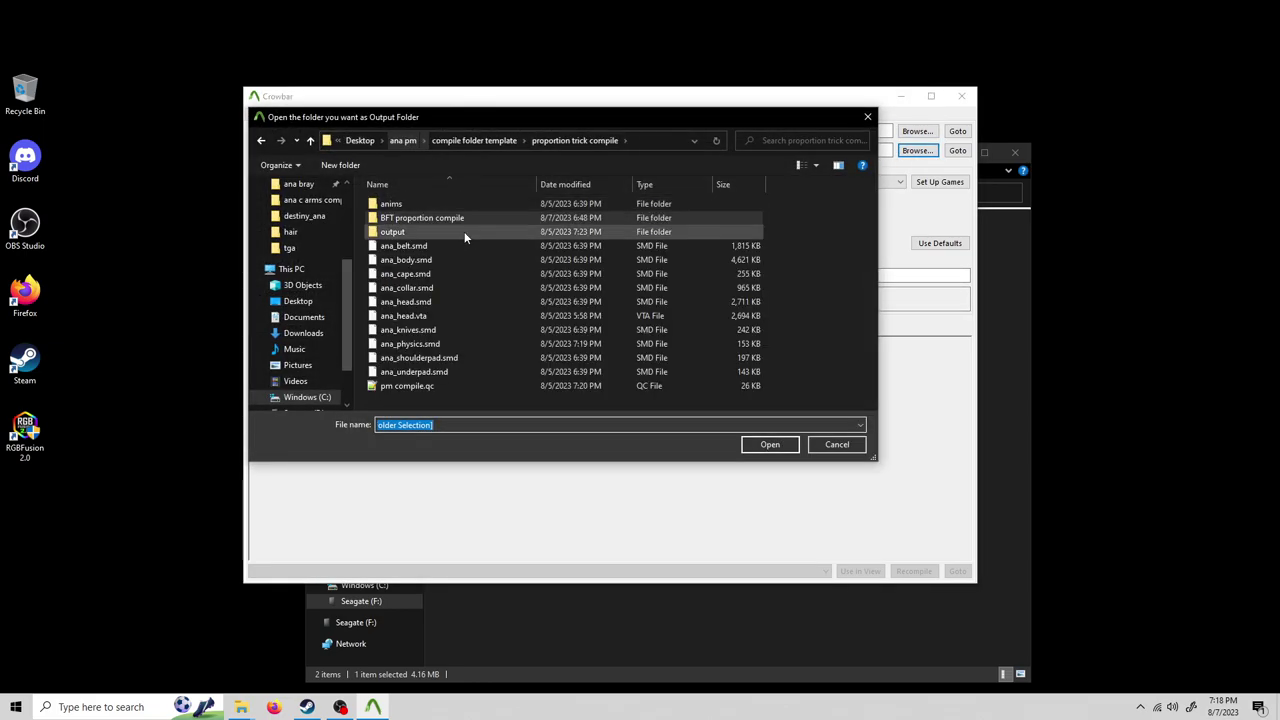
{"action": "left_click", "coordinate": [405, 140]}
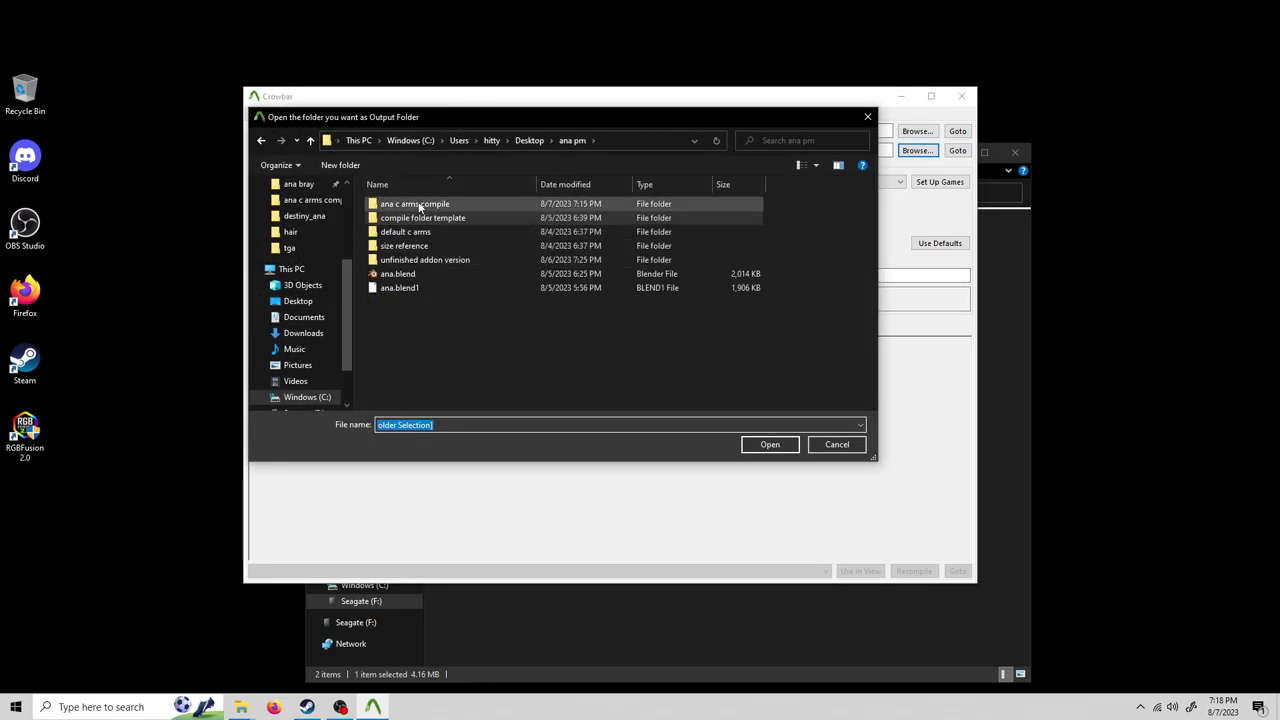
{"action": "double_click", "coordinate": [414, 204]}
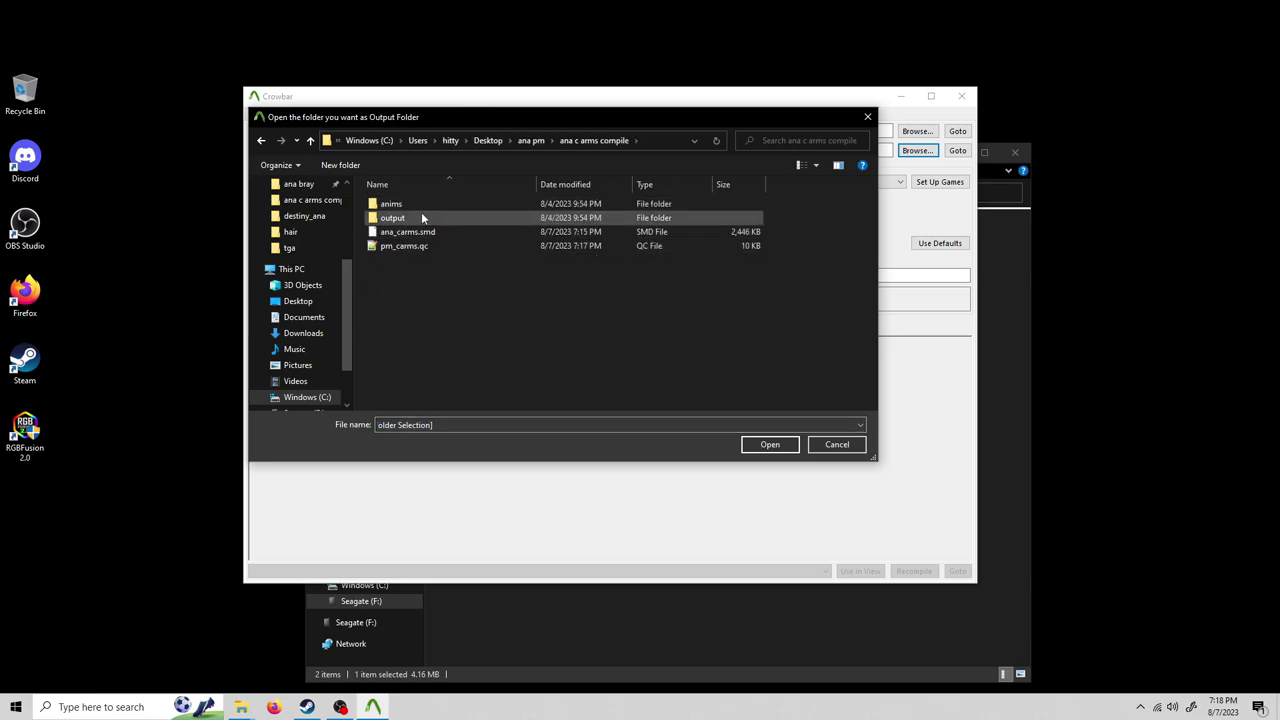
{"action": "double_click", "coordinate": [421, 215]}
{"action": "left_click", "coordinate": [792, 448]}
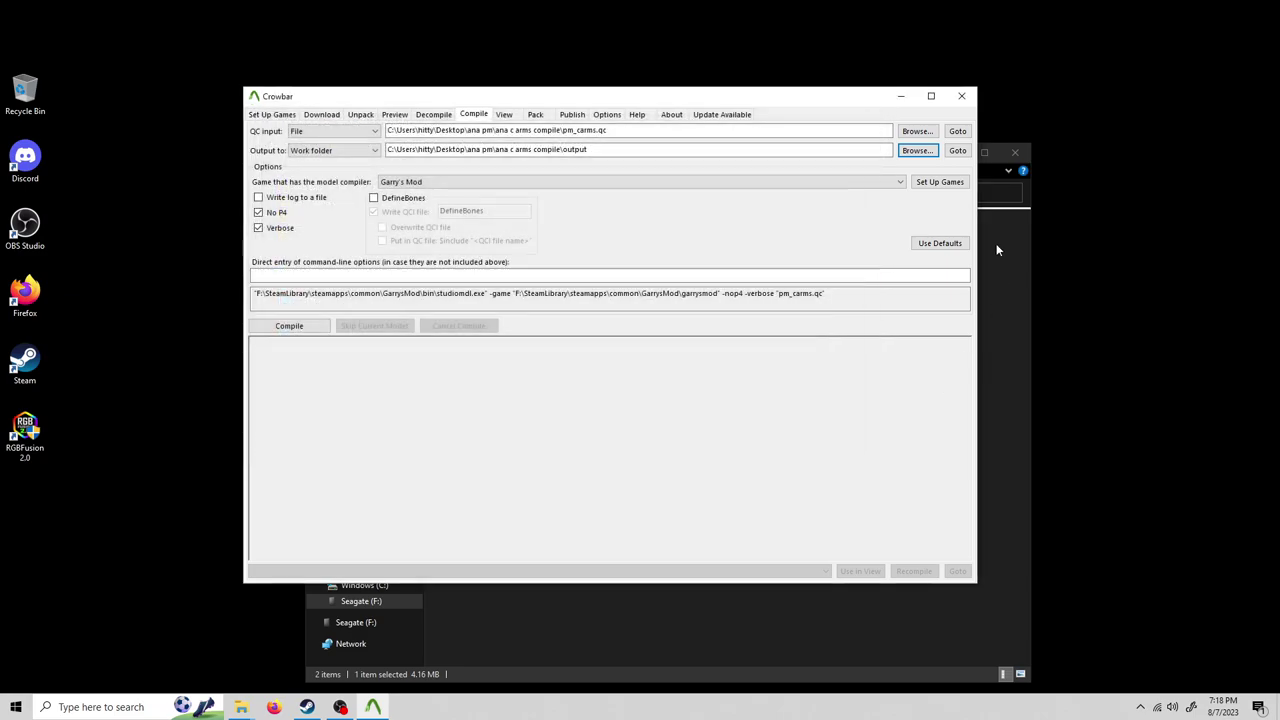
{"action": "left_click", "coordinate": [295, 326]}
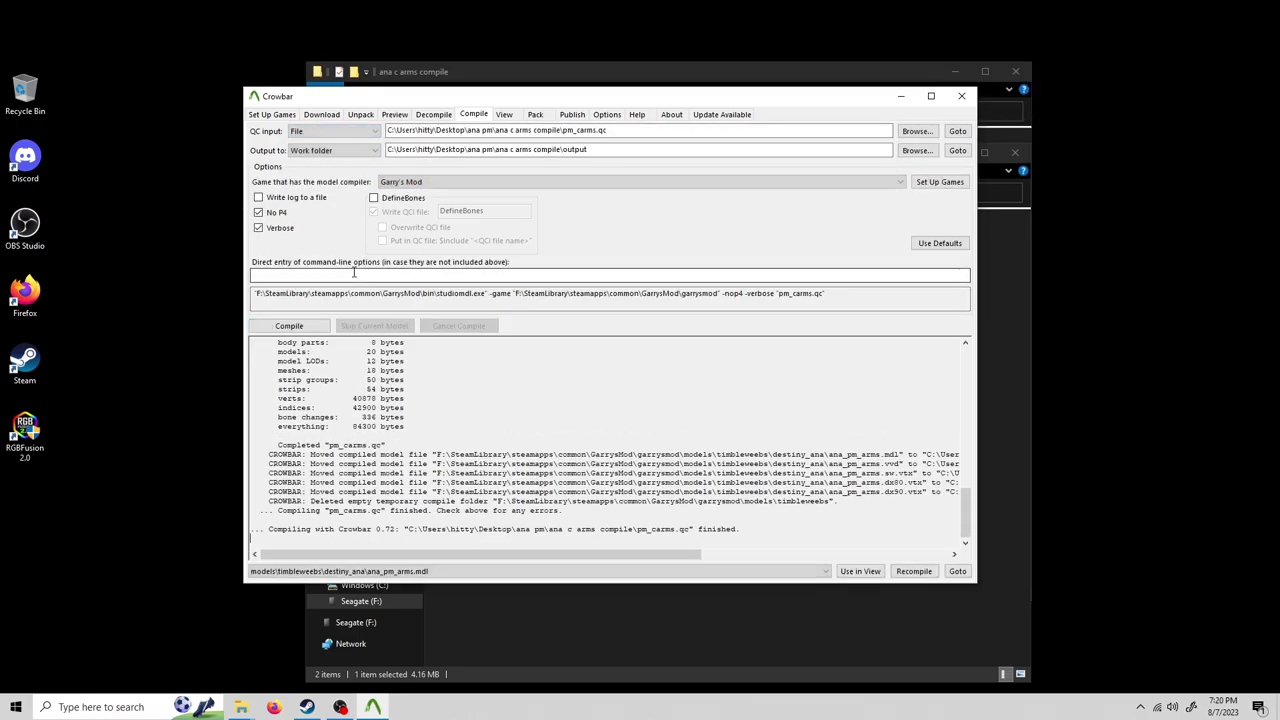
Step: Open the compiled destiny_ana folder inside ana c arms compile\output\models\timbleweebs and cut all the ana_pm_arms files
{"action": "left_click", "coordinate": [901, 96]}
{"action": "left_click", "coordinate": [955, 153]}
{"action": "double_click", "coordinate": [547, 167]}
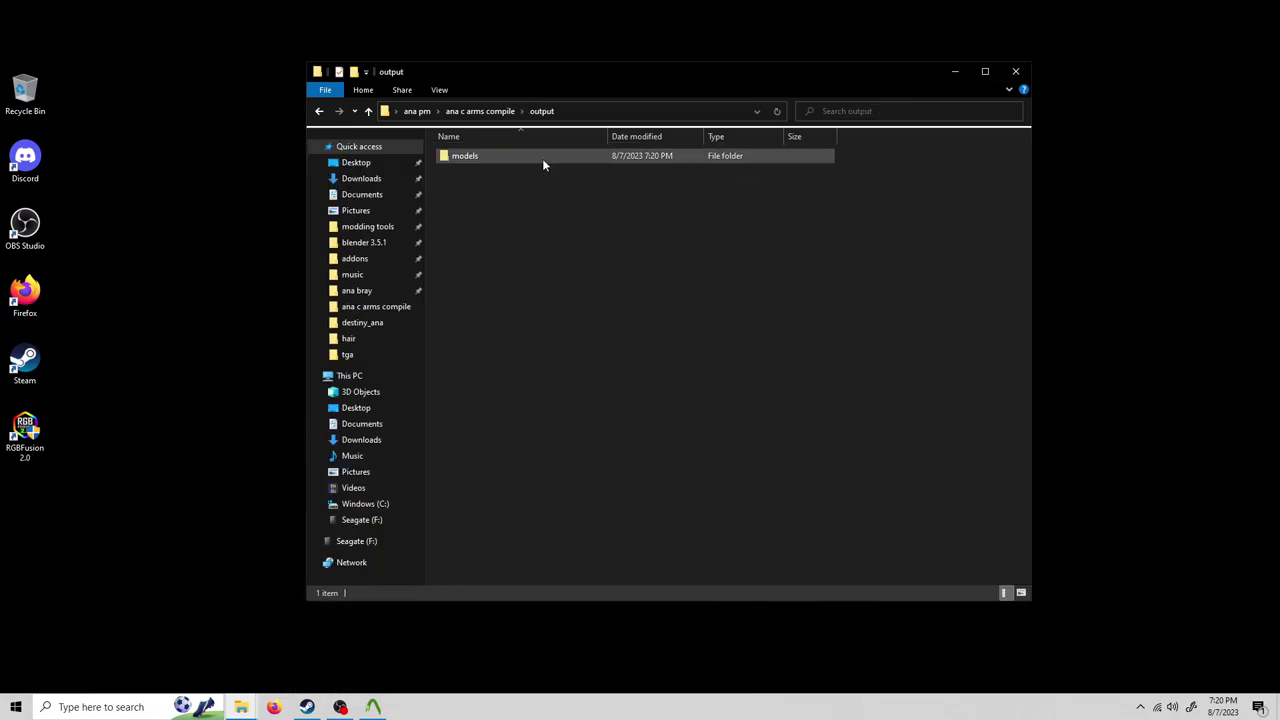
{"action": "double_click", "coordinate": [542, 158]}
{"action": "double_click", "coordinate": [542, 158]}
{"action": "left_click", "coordinate": [622, 319]}
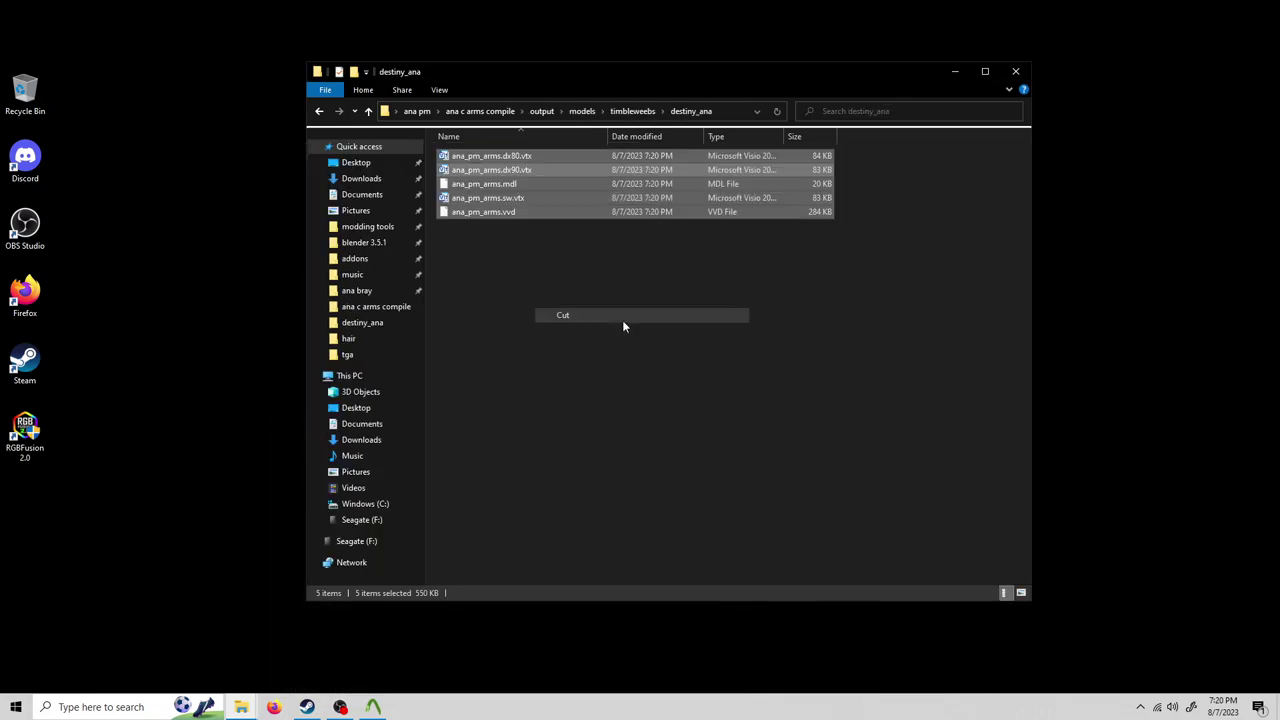
{"action": "left_click", "coordinate": [622, 318]}
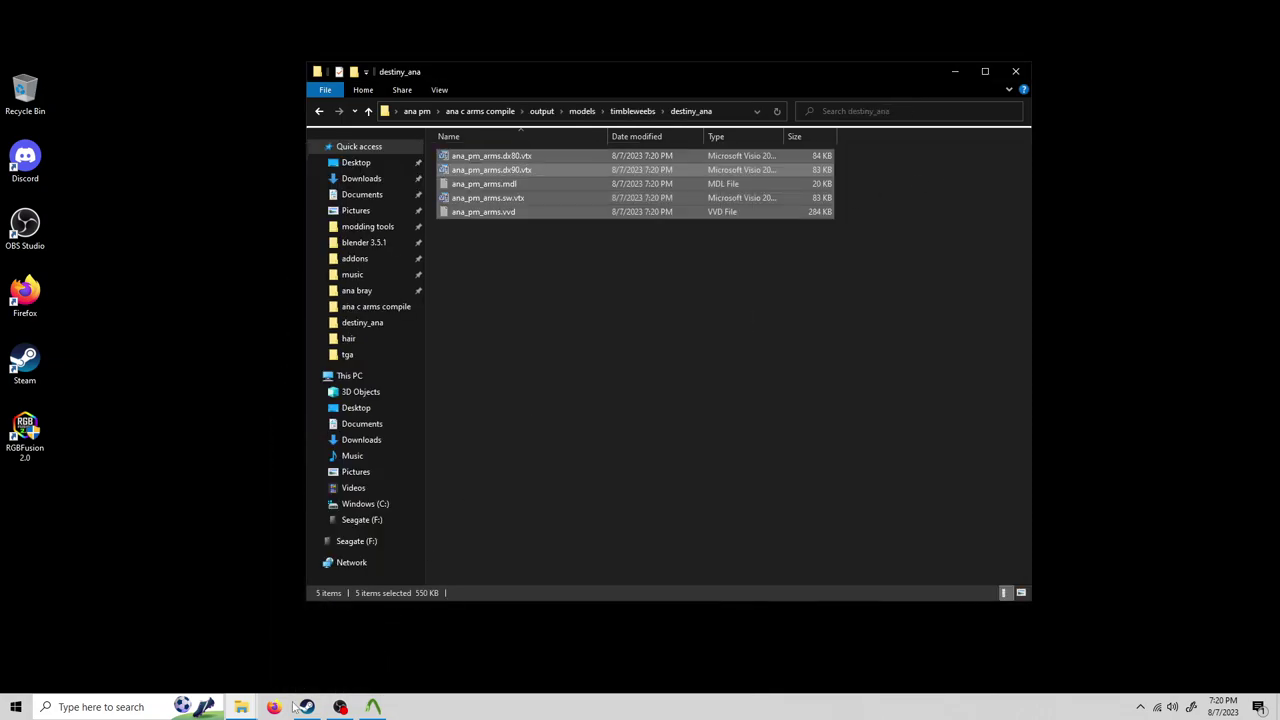
Step: Paste the arms files into models\timbleweebs\destiny_ana of the ana pm folder in the Garry's Mod addons
{"action": "right_click", "coordinate": [241, 707]}
{"action": "left_click", "coordinate": [197, 457]}
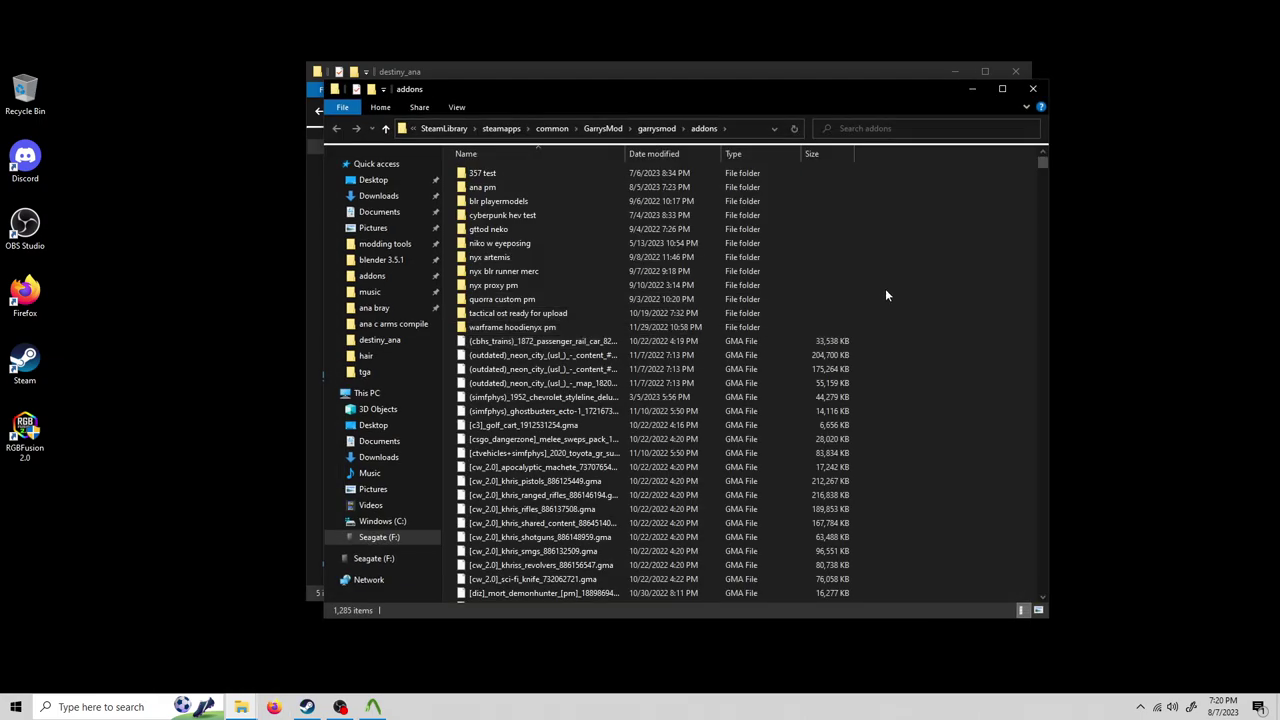
{"action": "double_click", "coordinate": [530, 187]}
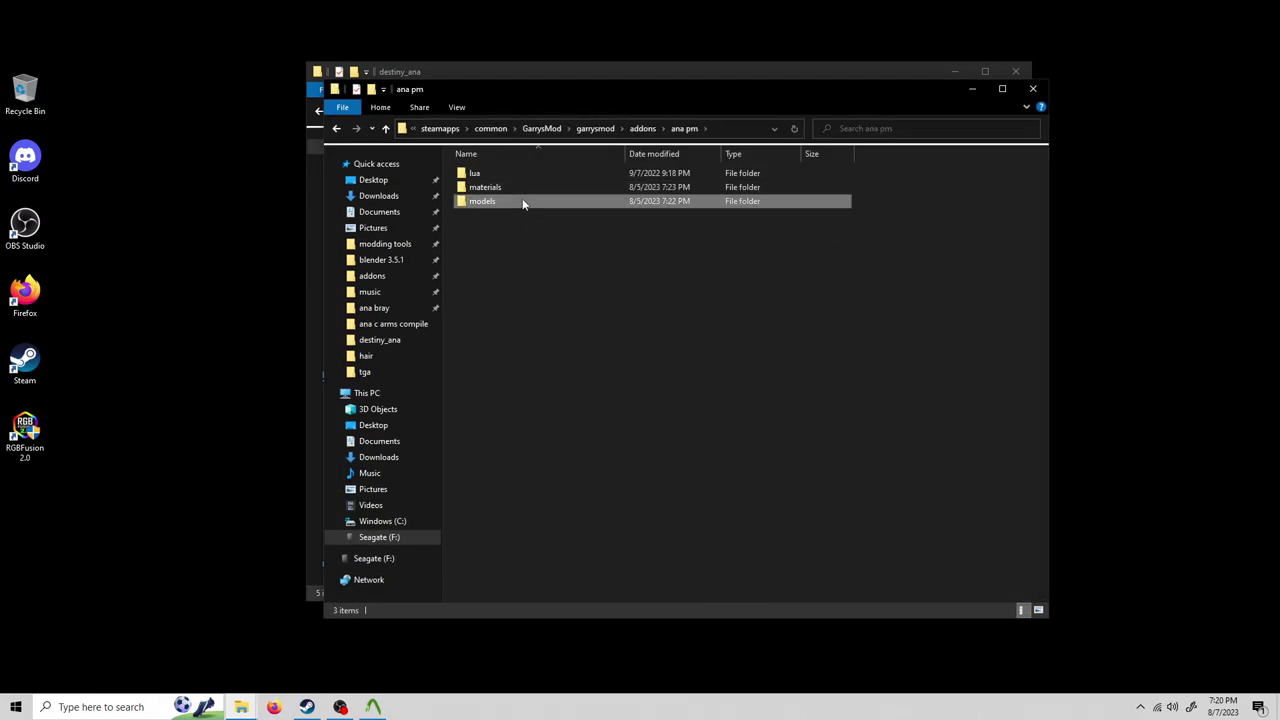
{"action": "double_click", "coordinate": [525, 200]}
{"action": "double_click", "coordinate": [515, 176]}
{"action": "right_click", "coordinate": [532, 291]}
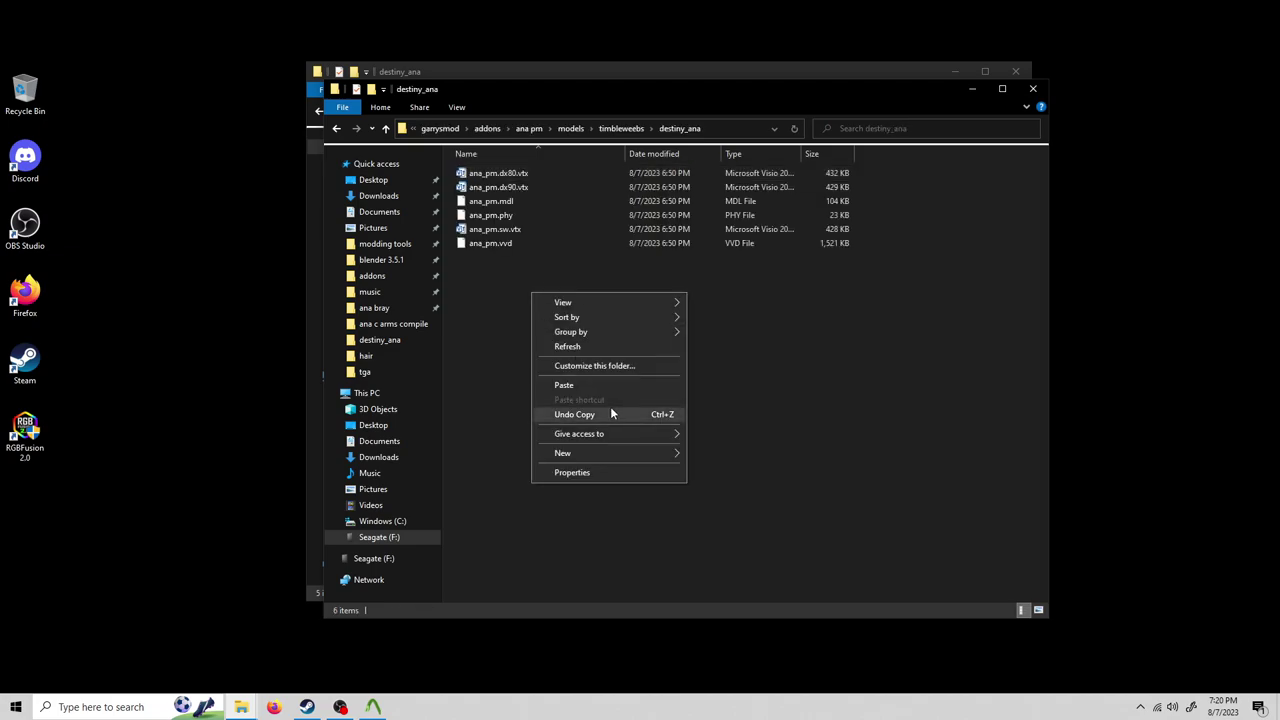
{"action": "left_click", "coordinate": [610, 385]}
{"action": "left_click", "coordinate": [655, 461]}
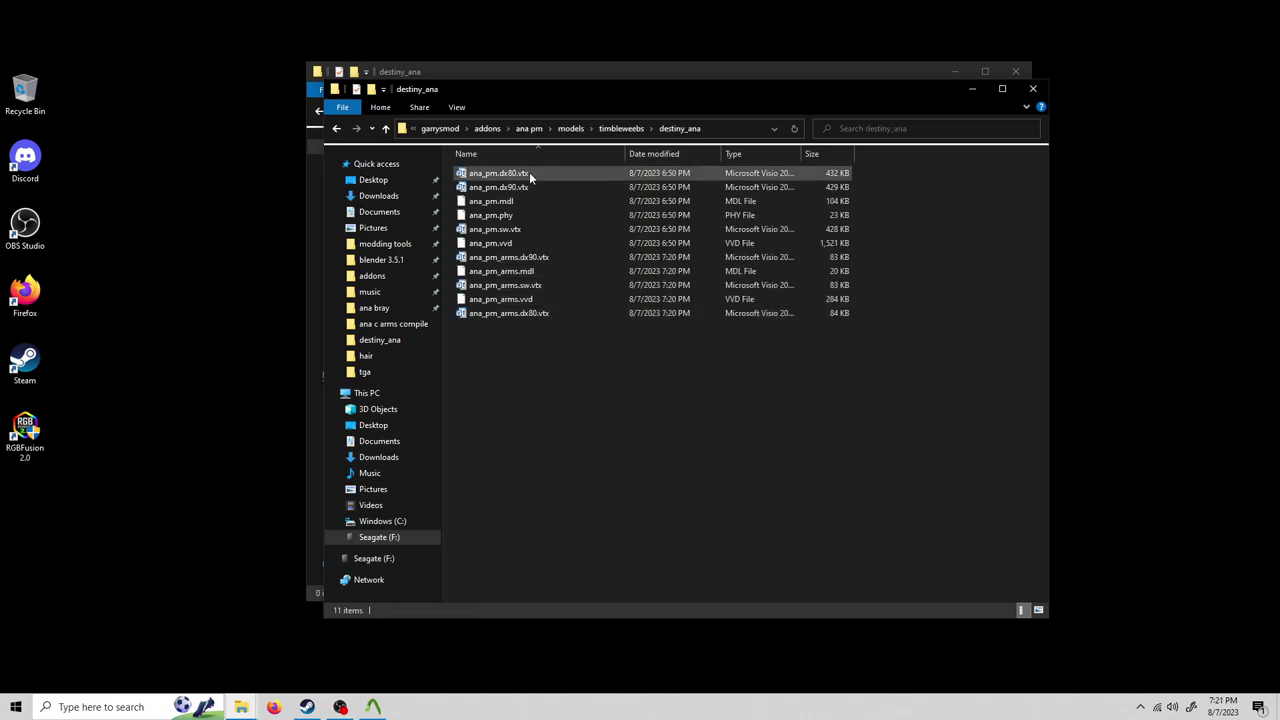
Step: Copy the name of the ana_pm_arms.mdl file without its extension, leaving the file name as it is
{"action": "right_click", "coordinate": [530, 272]}
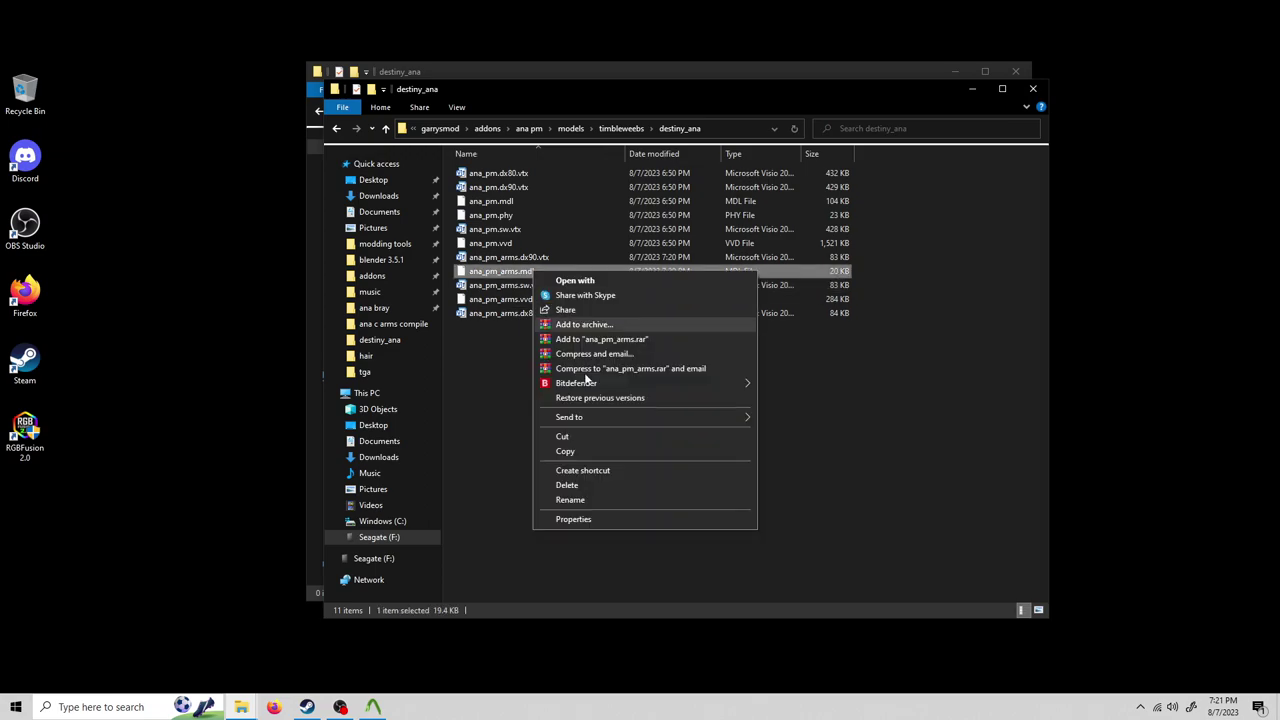
{"action": "left_click", "coordinate": [598, 502]}
{"action": "right_click", "coordinate": [505, 274]}
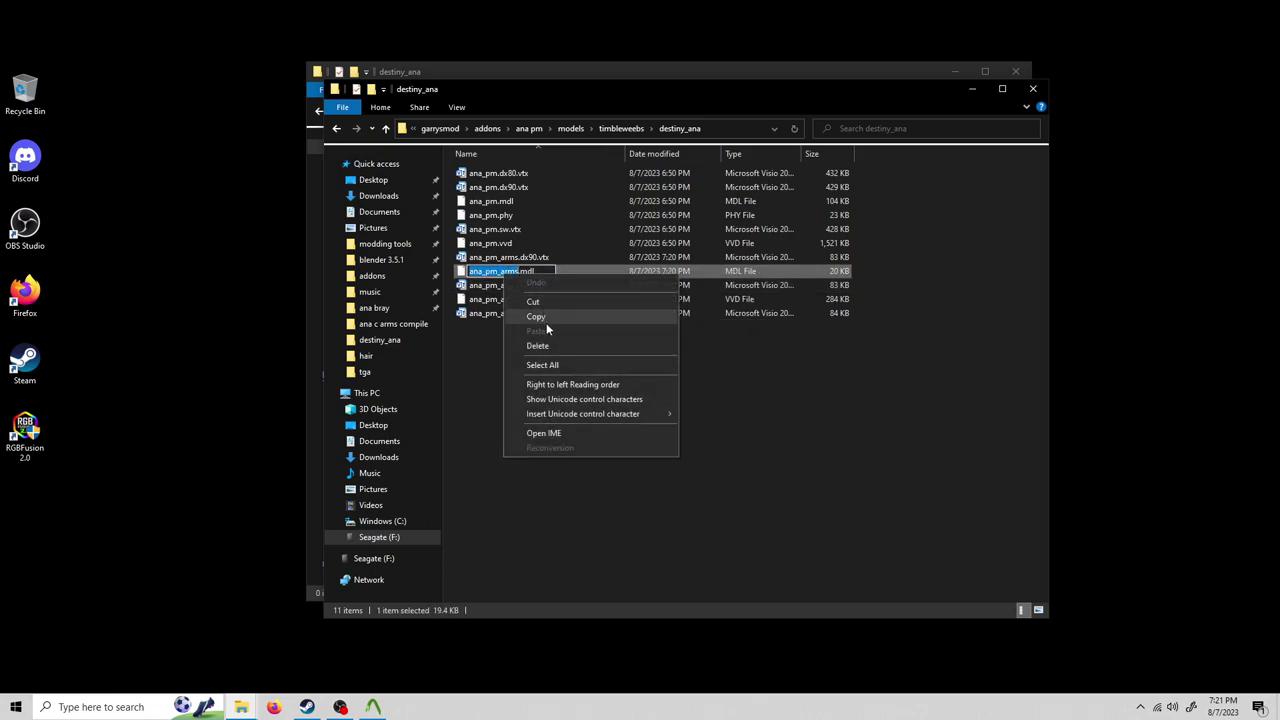
{"action": "left_click", "coordinate": [544, 320]}
{"action": "left_click", "coordinate": [514, 349]}
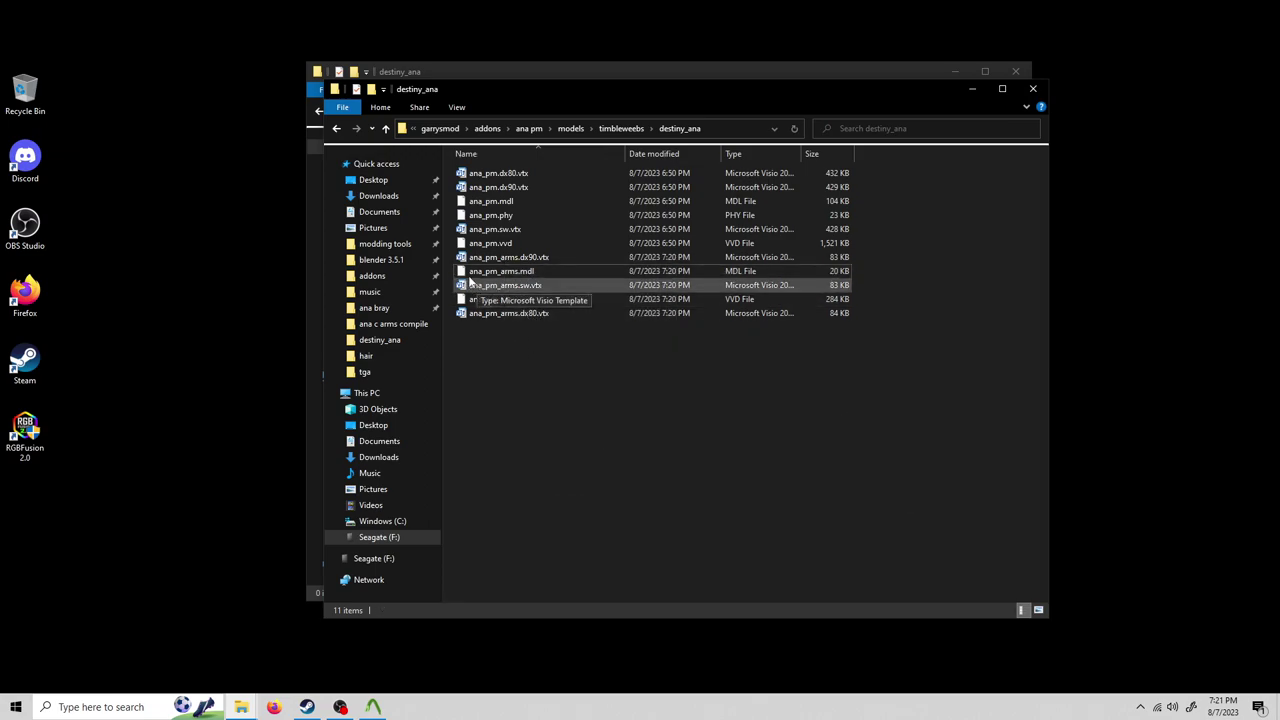
Step: Open yourmodel_pm.lua from the lua\autorun folder of the ana pm addon in Notepad++
{"action": "left_click", "coordinate": [610, 131]}
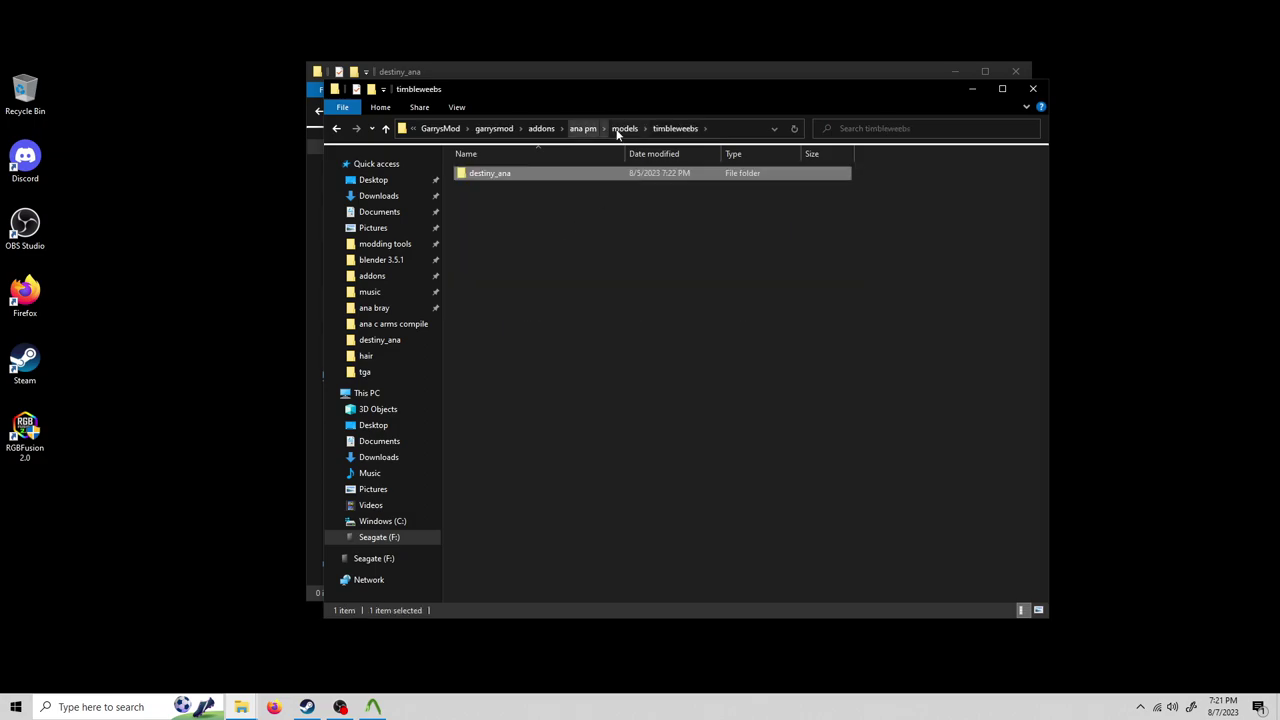
{"action": "left_click", "coordinate": [586, 129]}
{"action": "double_click", "coordinate": [504, 172]}
{"action": "left_click", "coordinate": [504, 174]}
{"action": "double_click", "coordinate": [504, 174]}
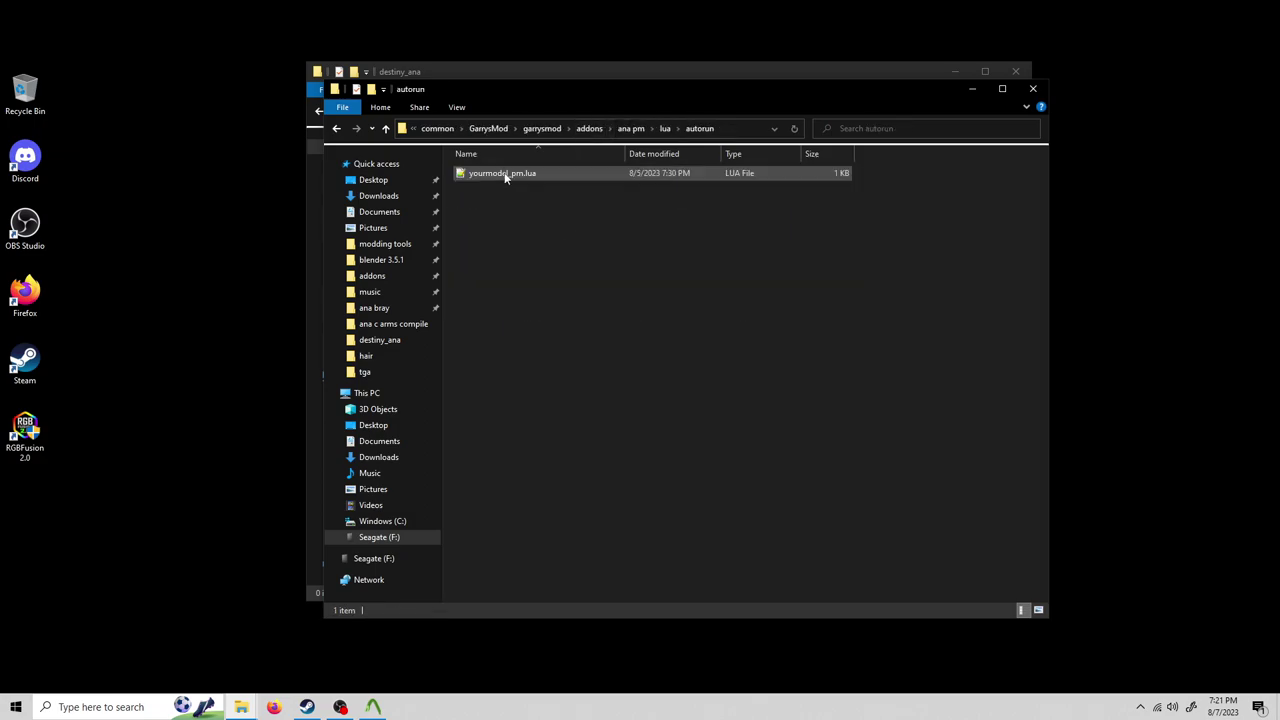
{"action": "double_click", "coordinate": [497, 174]}
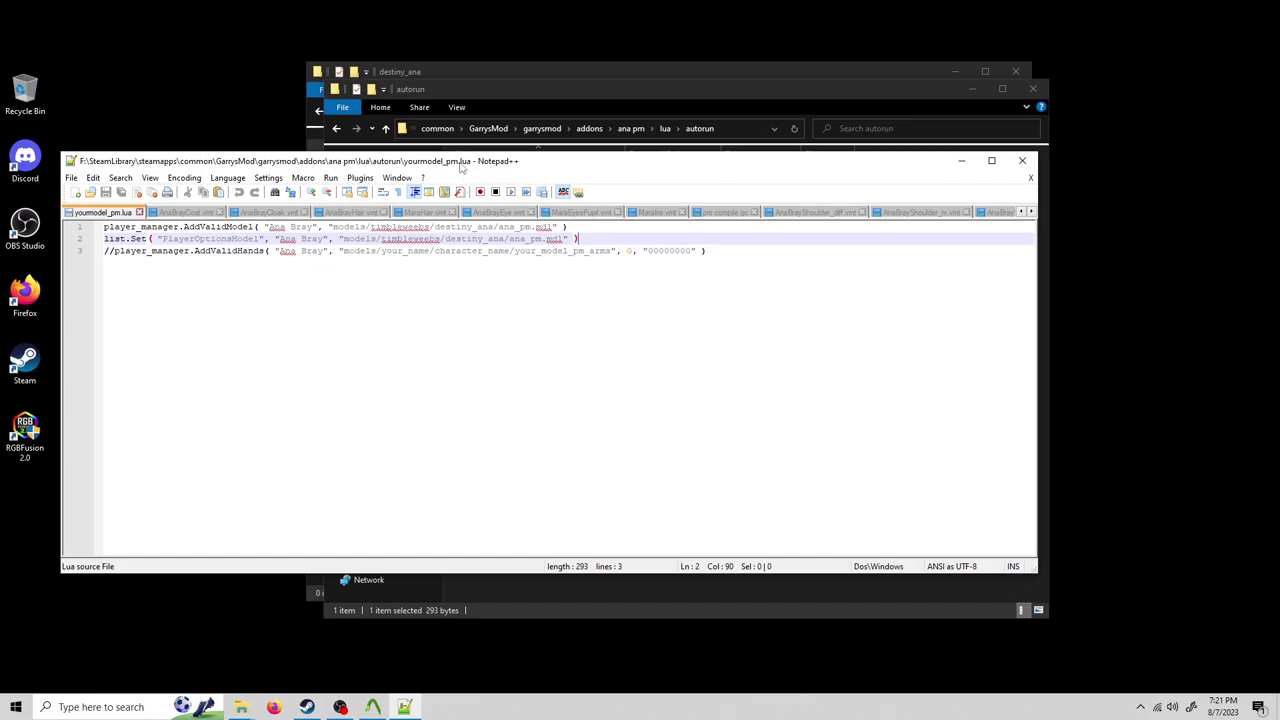
{"action": "left_click_drag", "start_coordinate": [462, 167], "coordinate": [539, 215]}
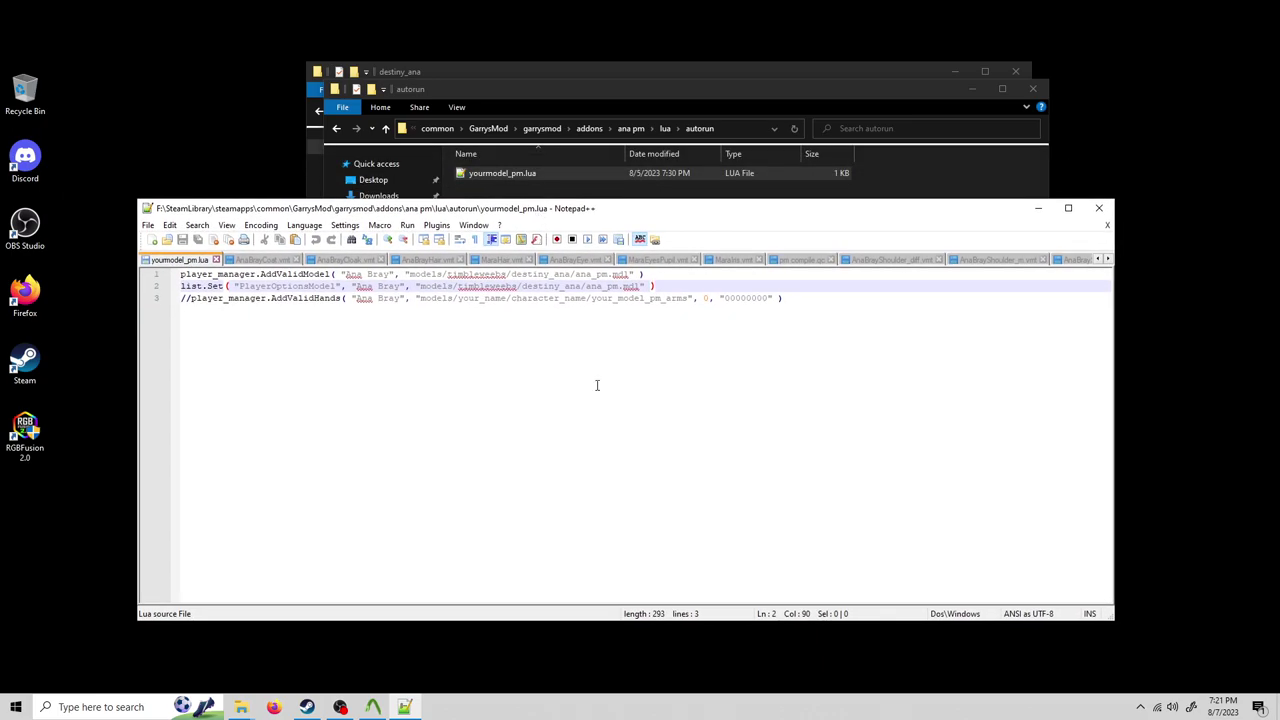
Step: Set the AddValidHands model path to models/timbleweebs/destiny_ana/ana_pm_arms, reusing the copied file name and the folder path from the line above
{"action": "left_click_drag", "start_coordinate": [687, 298], "coordinate": [596, 299]}
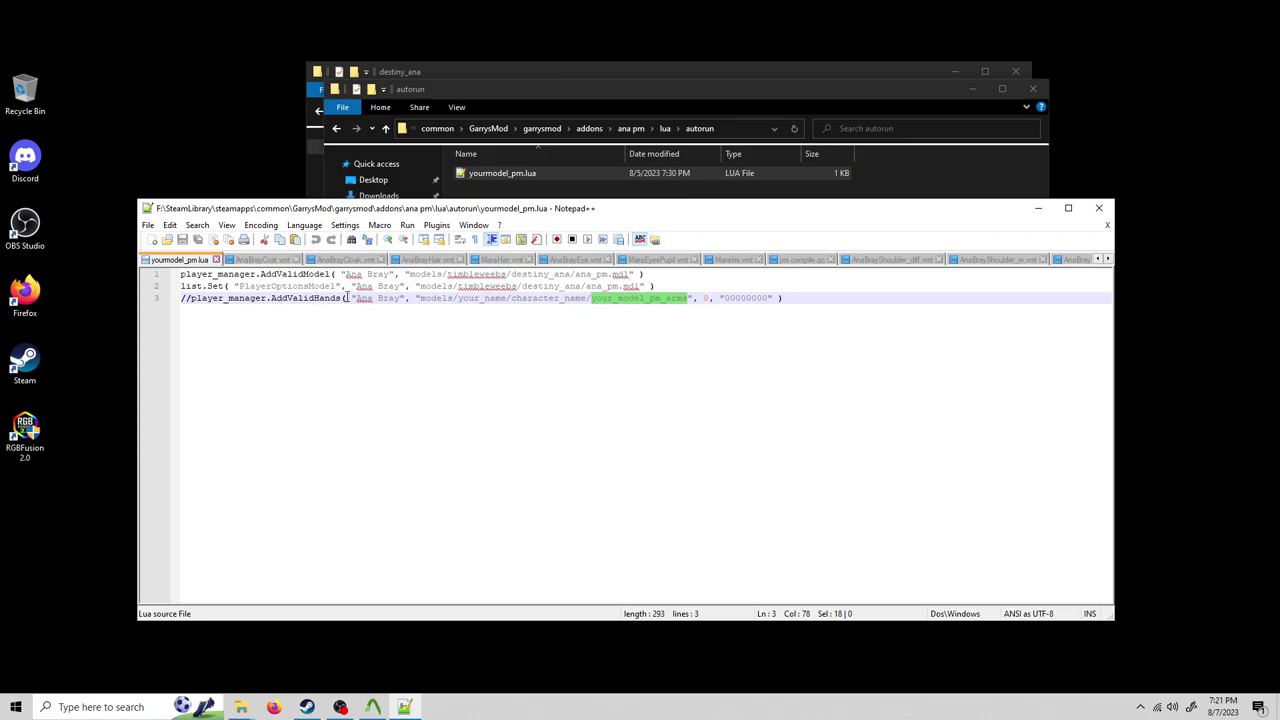
{"action": "key", "text": "ctrl+v"}
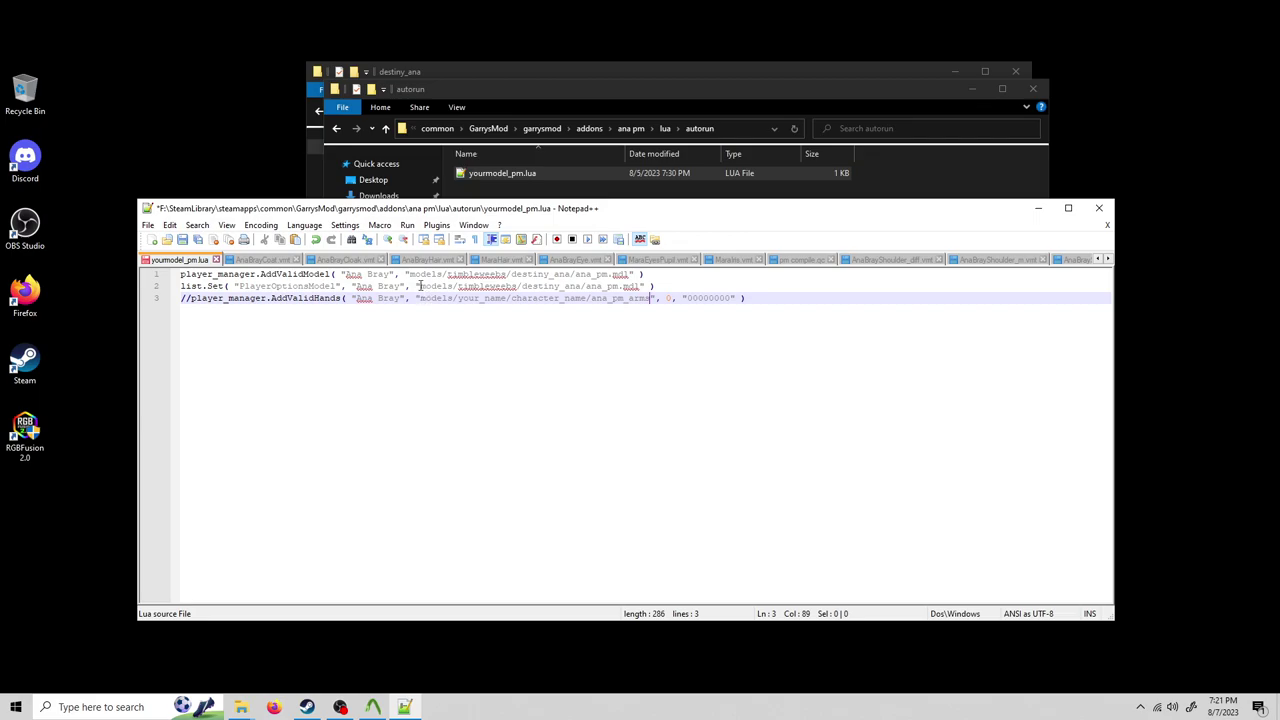
{"action": "left_click_drag", "start_coordinate": [420, 286], "coordinate": [477, 287]}
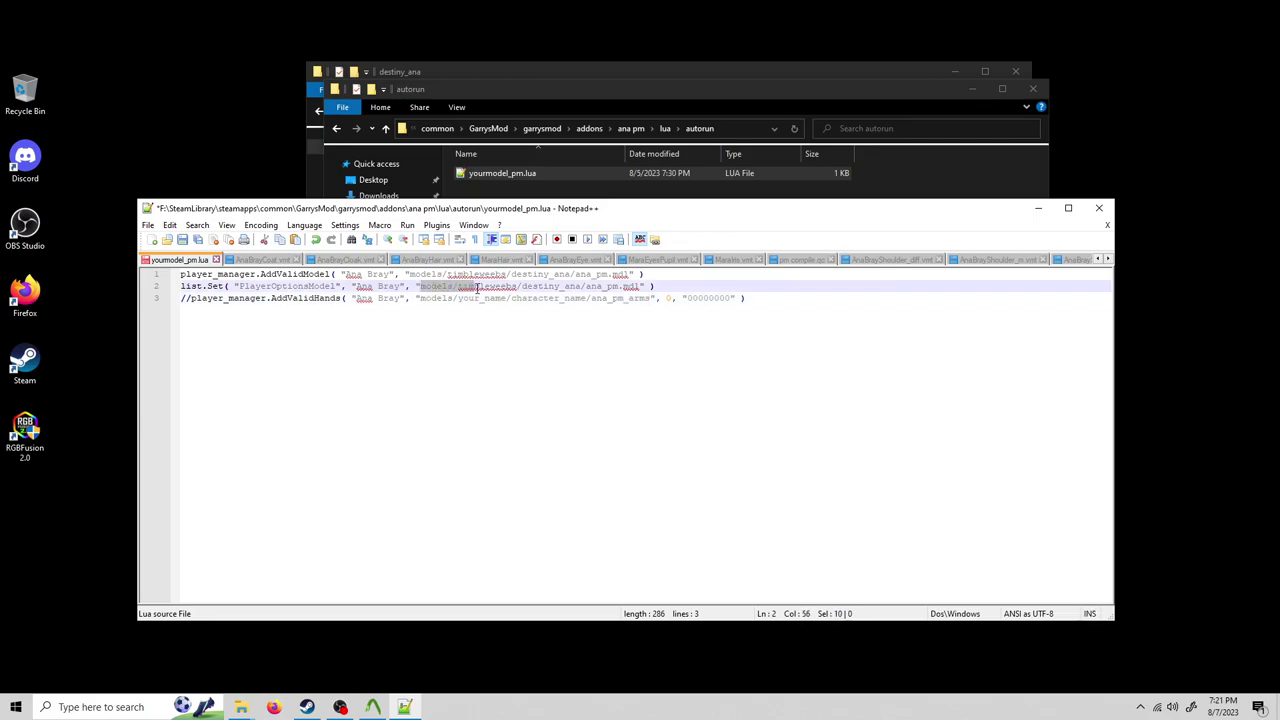
{"action": "right_click", "coordinate": [578, 290]}
{"action": "left_click", "coordinate": [596, 308]}
{"action": "left_click_drag", "start_coordinate": [592, 298], "coordinate": [418, 299]}
{"action": "key", "text": "ctrl+v"}
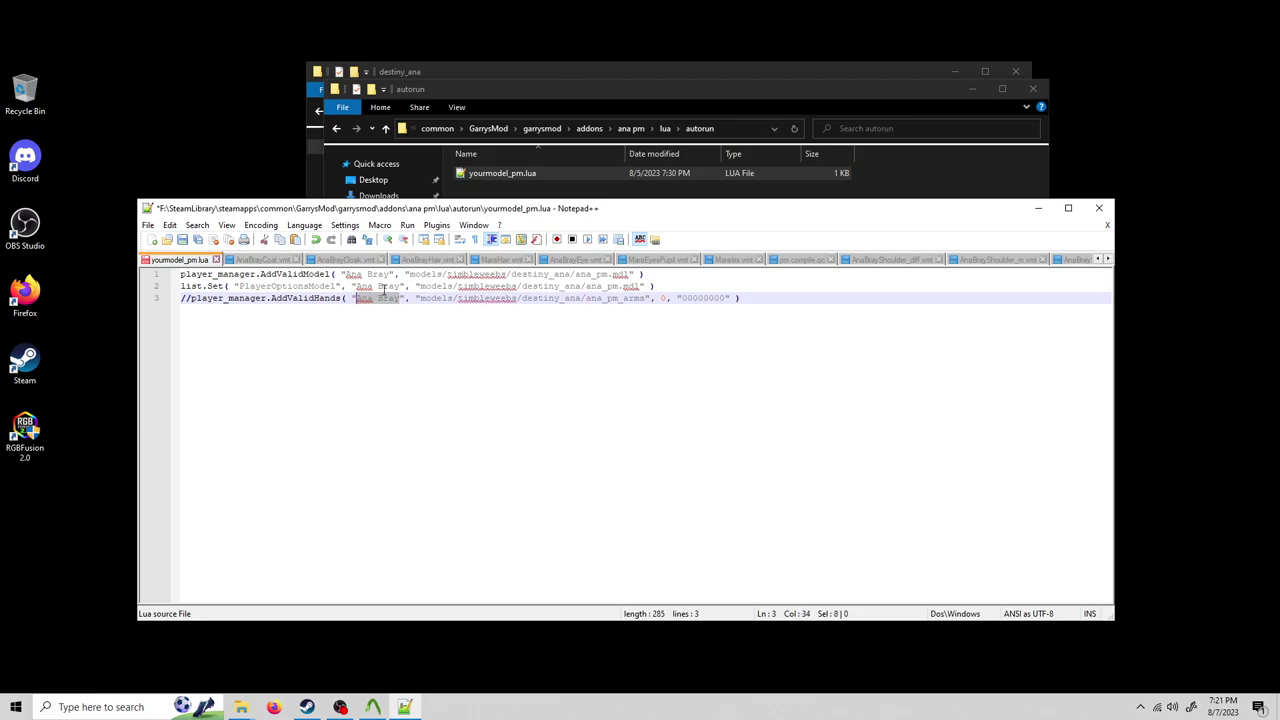
Step: Compare the model name across the three lines, uncomment the AddValidHands line and save the Lua file
{"action": "left_click_drag", "start_coordinate": [401, 286], "coordinate": [357, 287]}
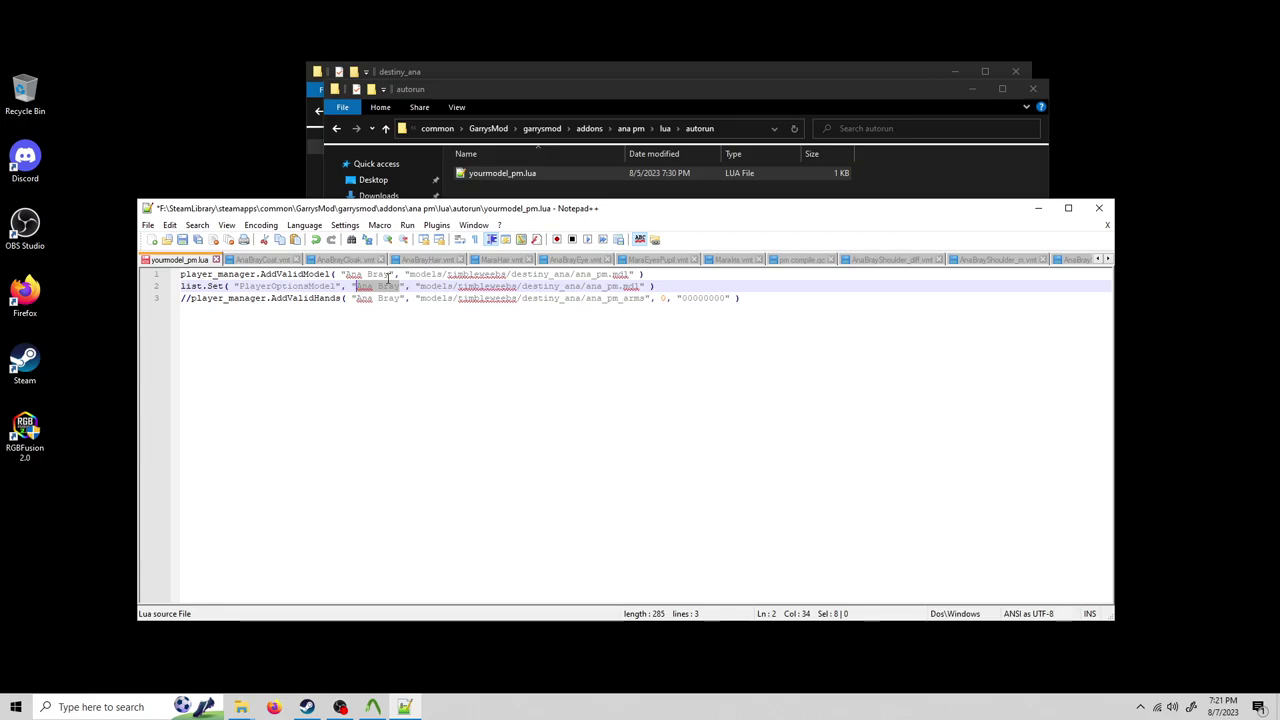
{"action": "left_click", "coordinate": [390, 275]}
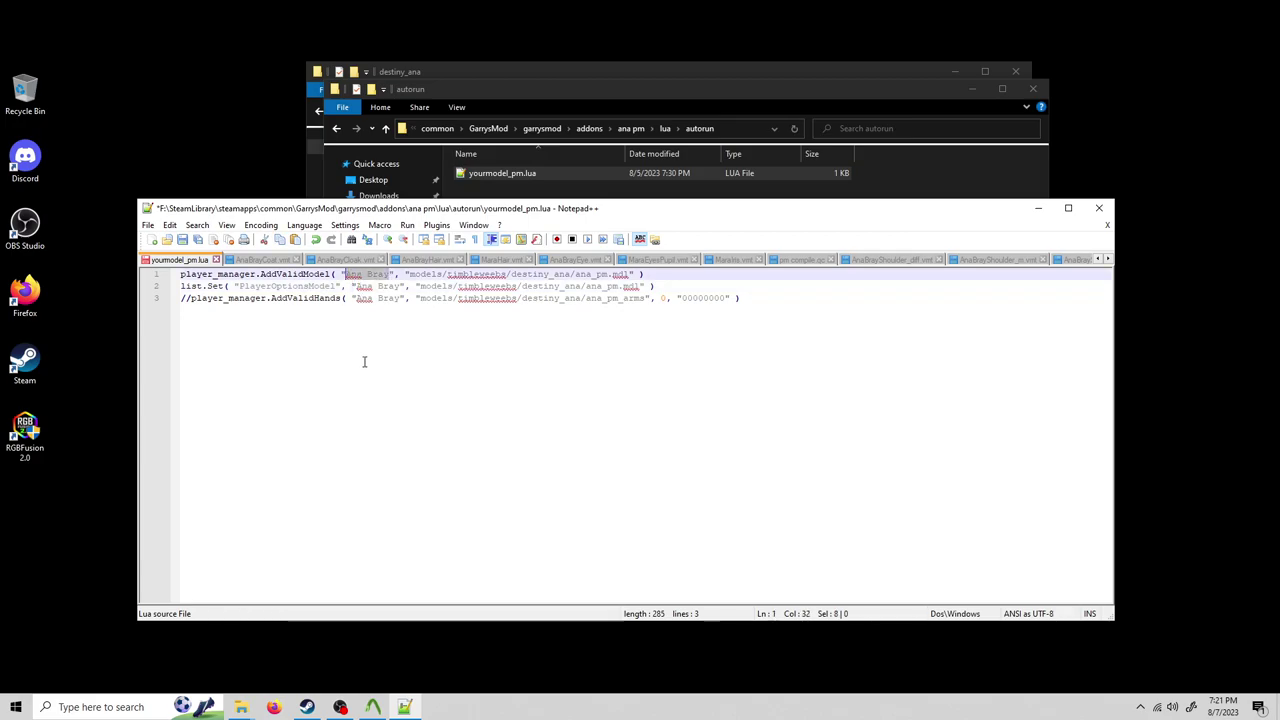
{"action": "left_click", "coordinate": [410, 298]}
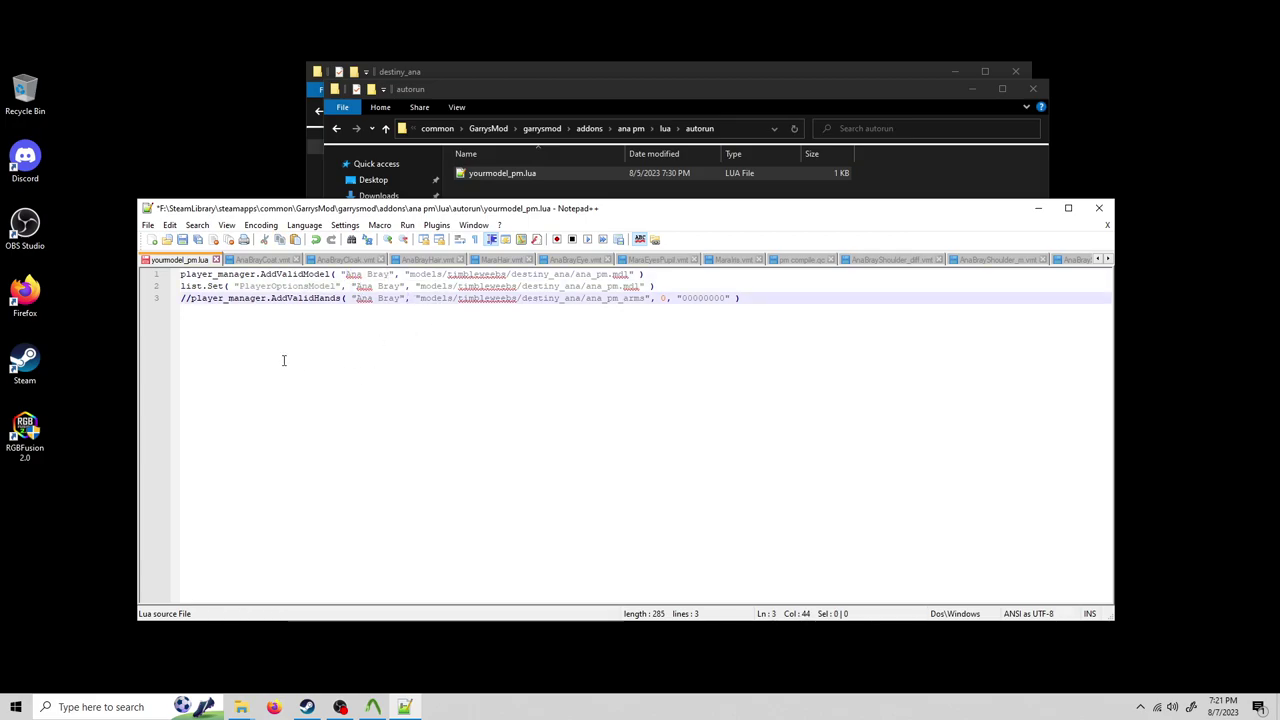
{"action": "key", "text": "BackSpace"}
{"action": "key", "text": "BackSpace"}
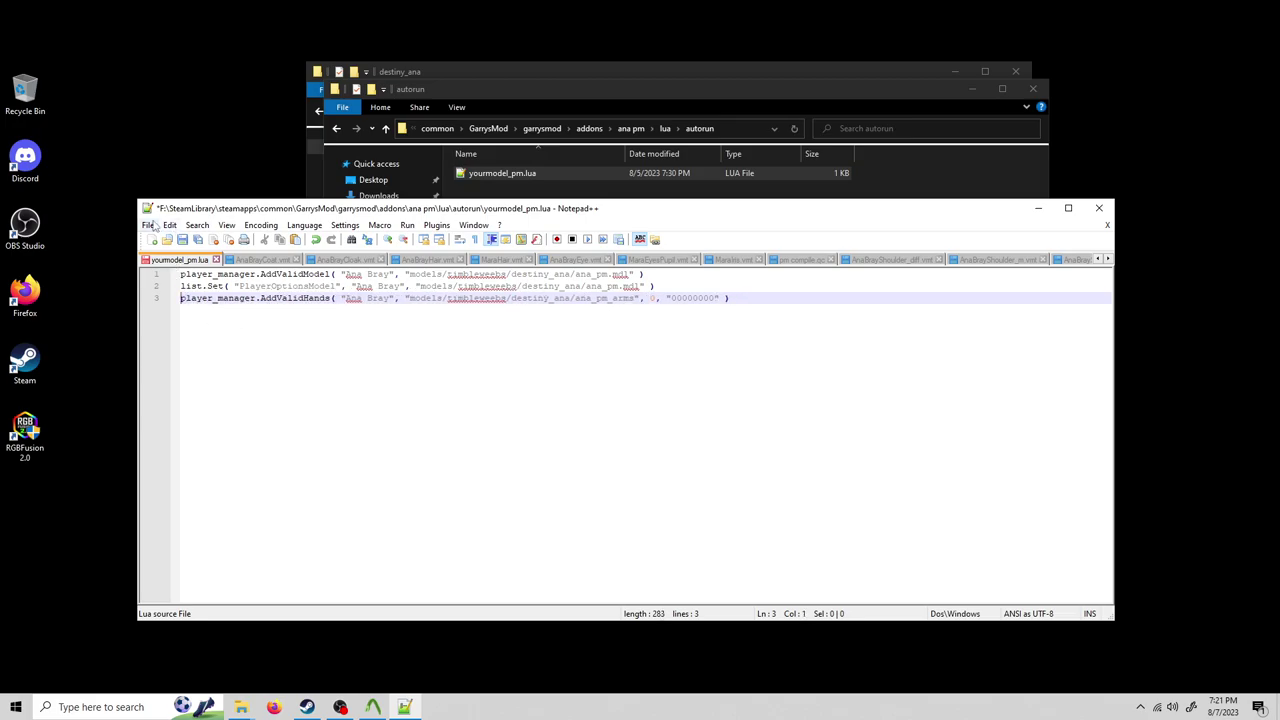
{"action": "left_click", "coordinate": [148, 225]}
{"action": "left_click", "coordinate": [200, 298]}
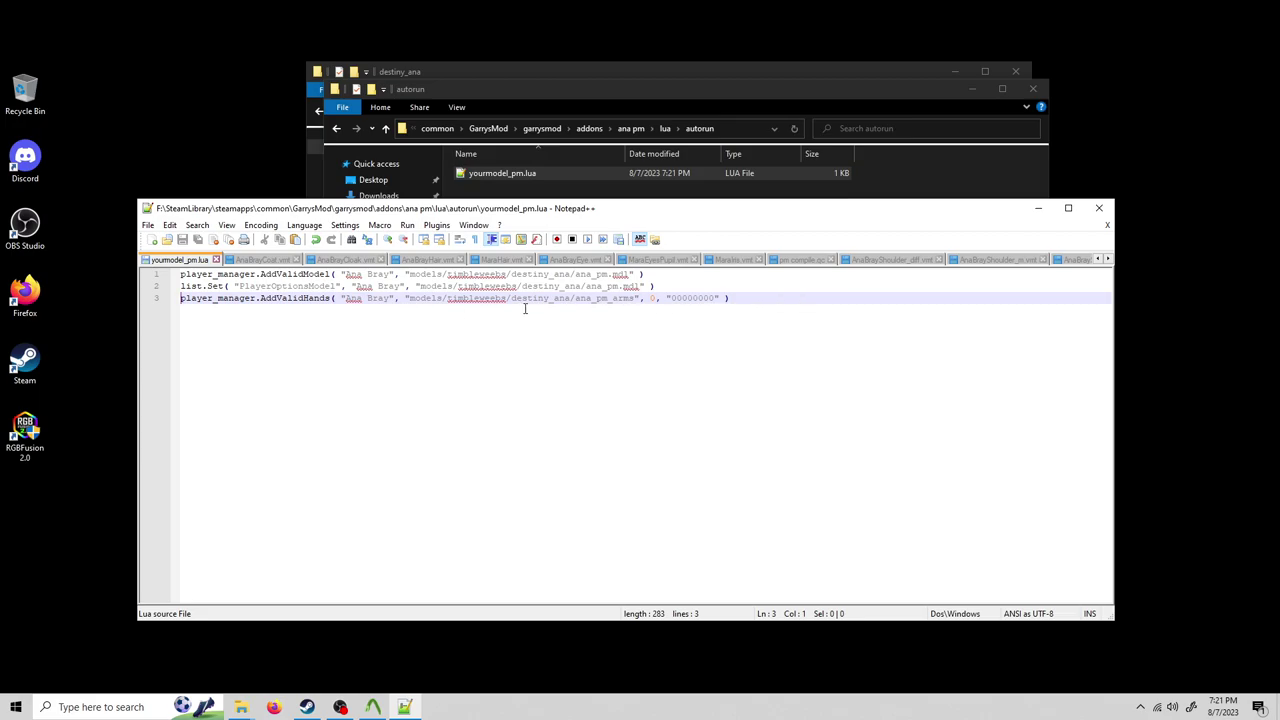
Step: Return to yourmodel_pm.lua from the game, append .mdl to the ana_pm_arms path in the AddValidHands line and save the file
{"action": "key", "text": "alt+Tab"}
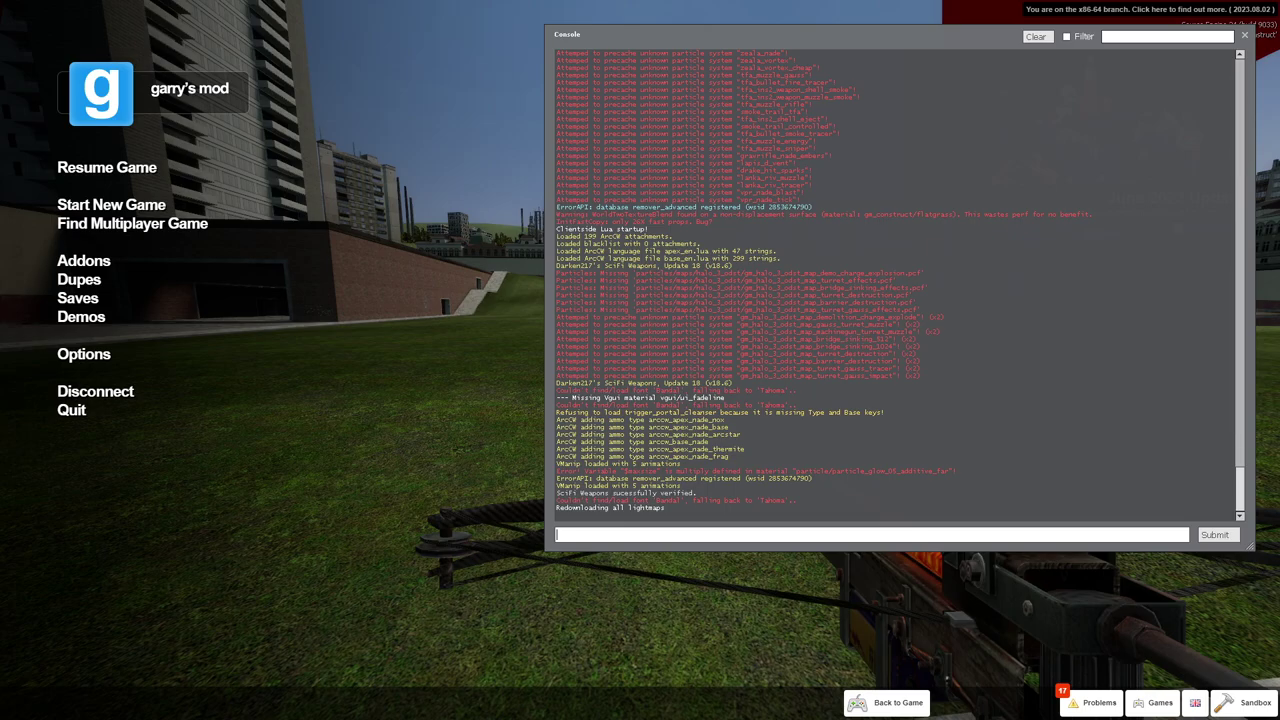
{"action": "key", "text": "alt+Tab"}
{"action": "left_click", "coordinate": [897, 131]}
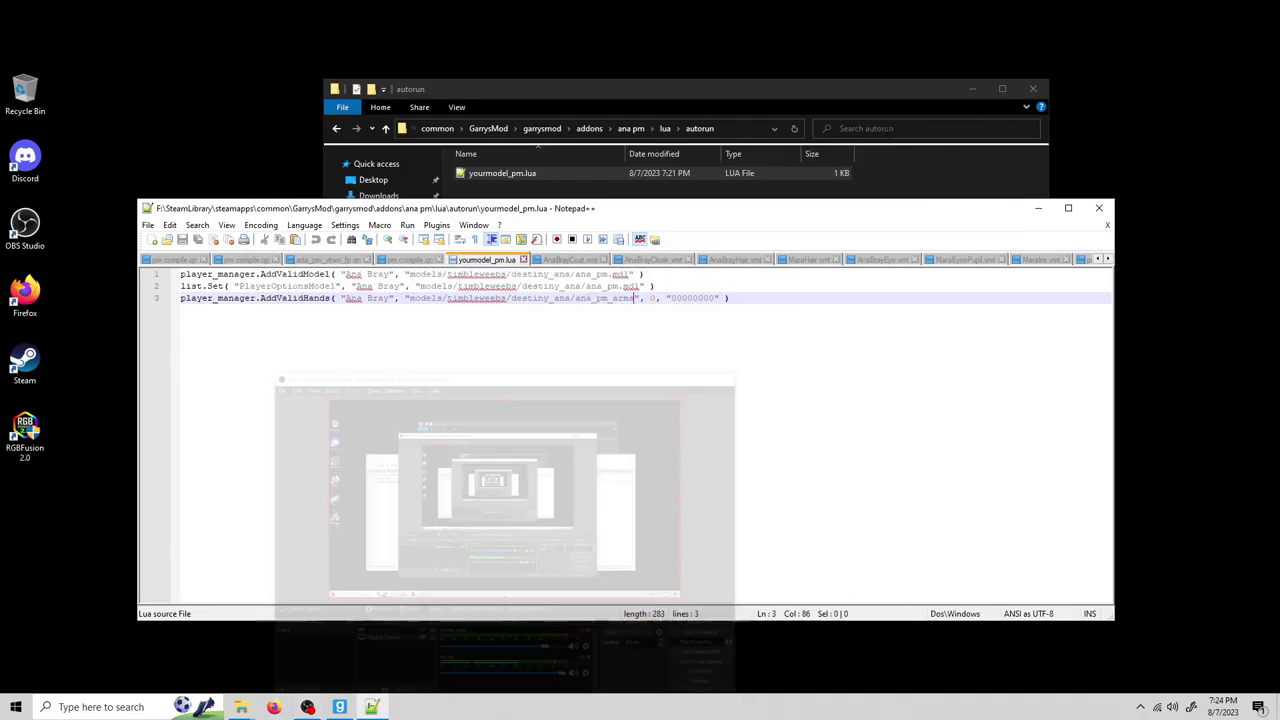
{"action": "left_click_drag", "start_coordinate": [889, 214], "coordinate": [838, 174]}
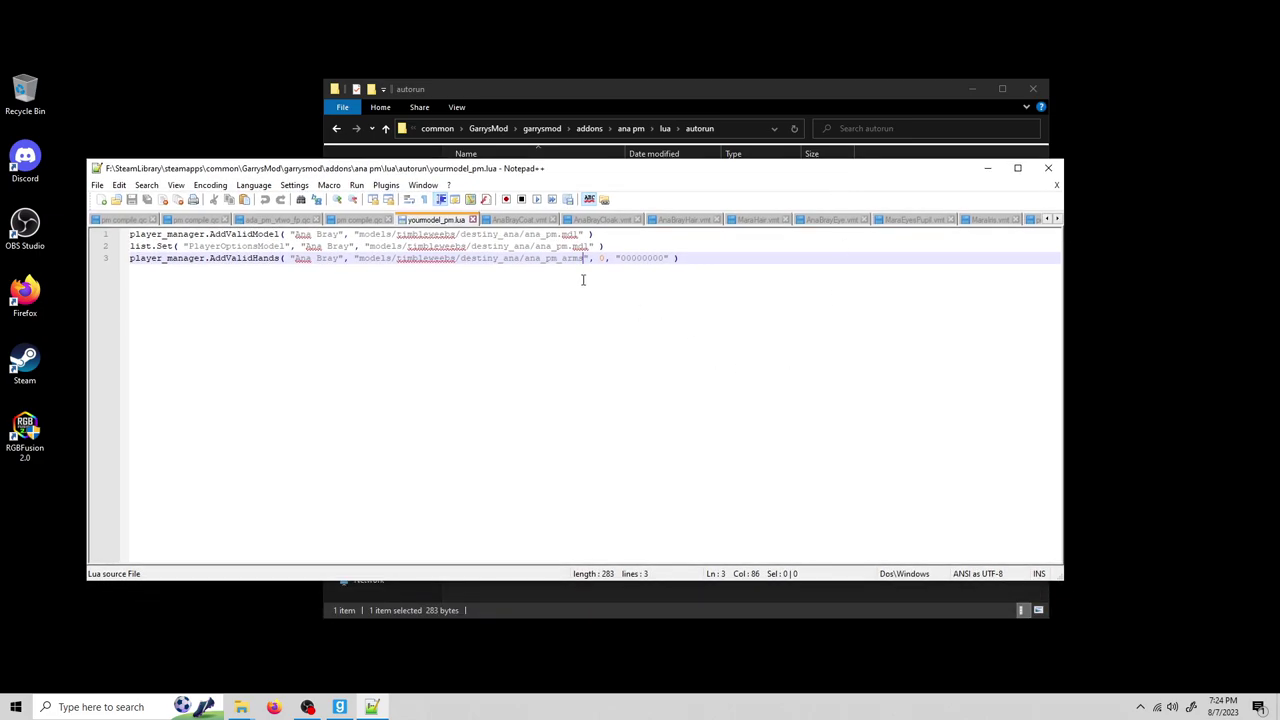
{"action": "type", "text": ".mdl"}
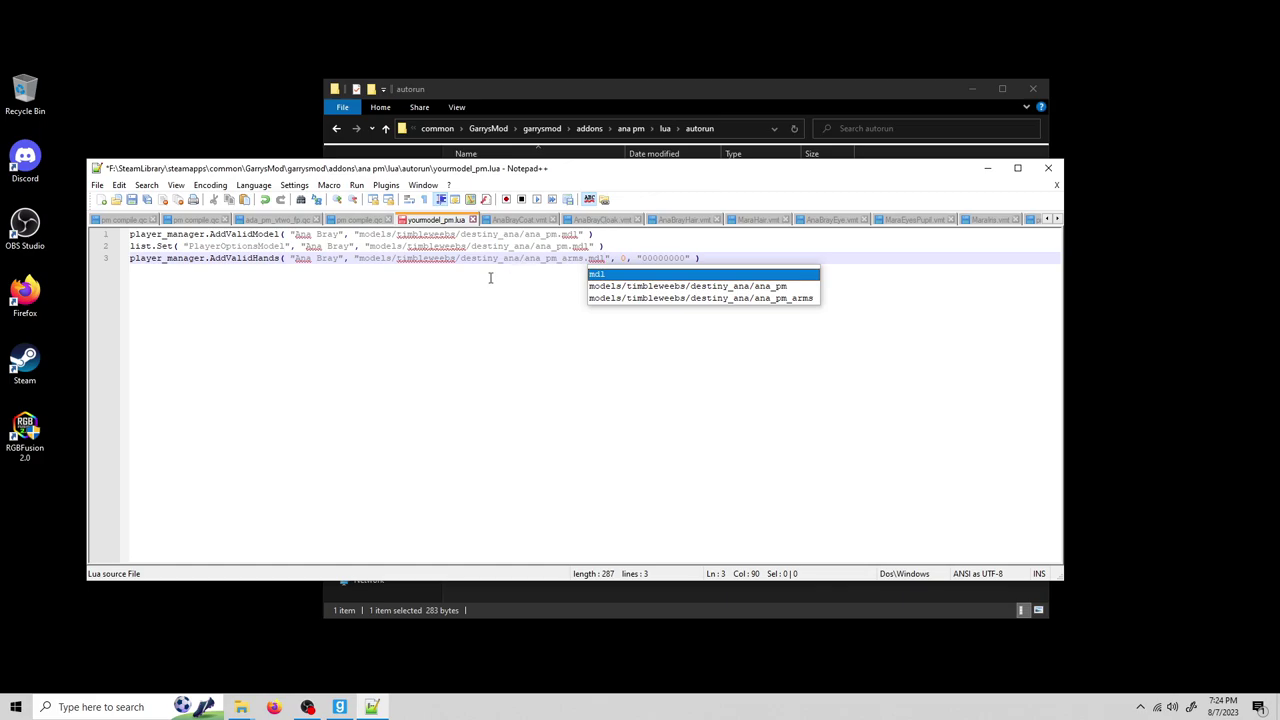
{"action": "left_click", "coordinate": [733, 254]}
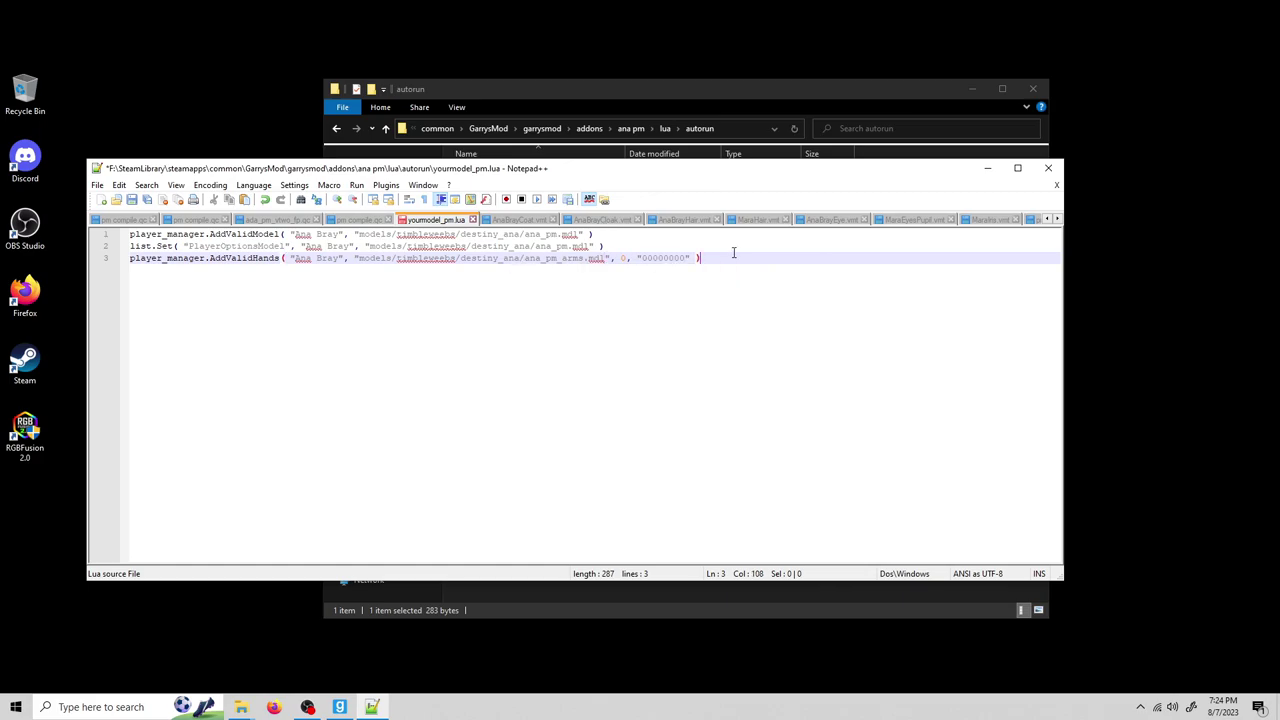
{"action": "left_click", "coordinate": [97, 186]}
{"action": "left_click", "coordinate": [120, 259]}
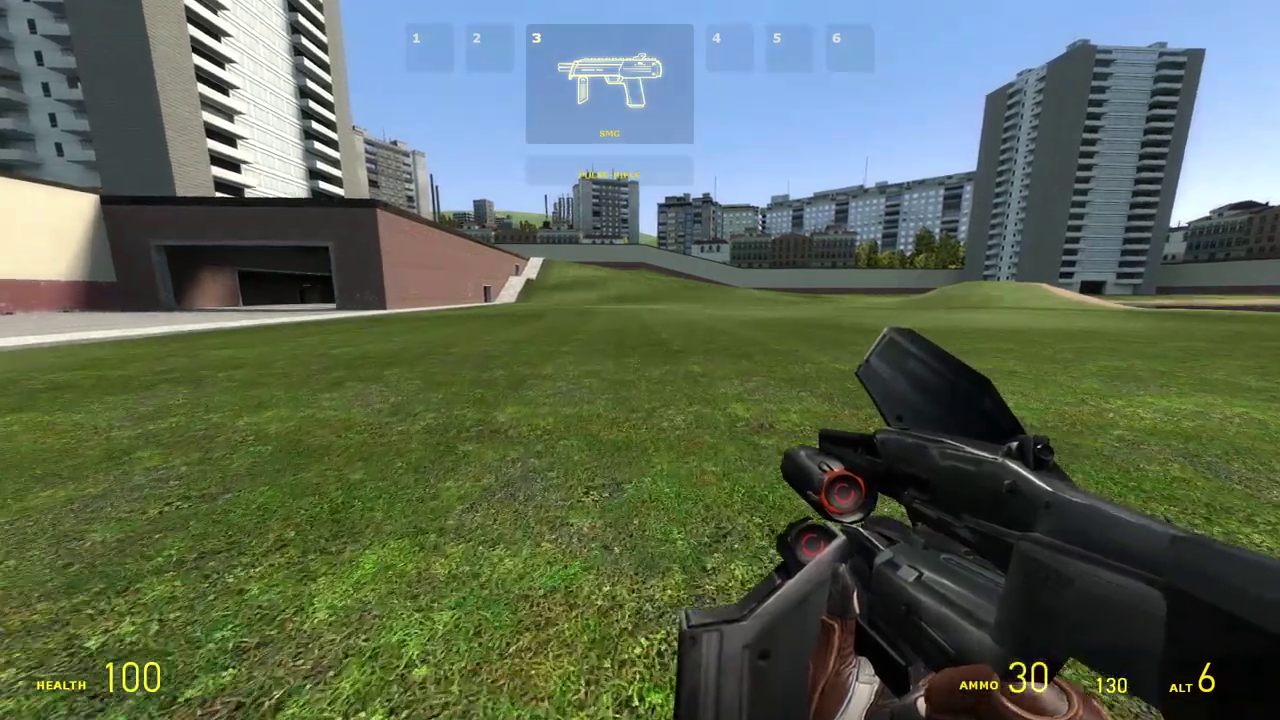
Step: Walk around the map in Garry's Mod, switching between and firing different weapons to examine the first-person arms
{"action": "left_click", "coordinate": [640, 360]}
{"action": "key", "text": "w"}
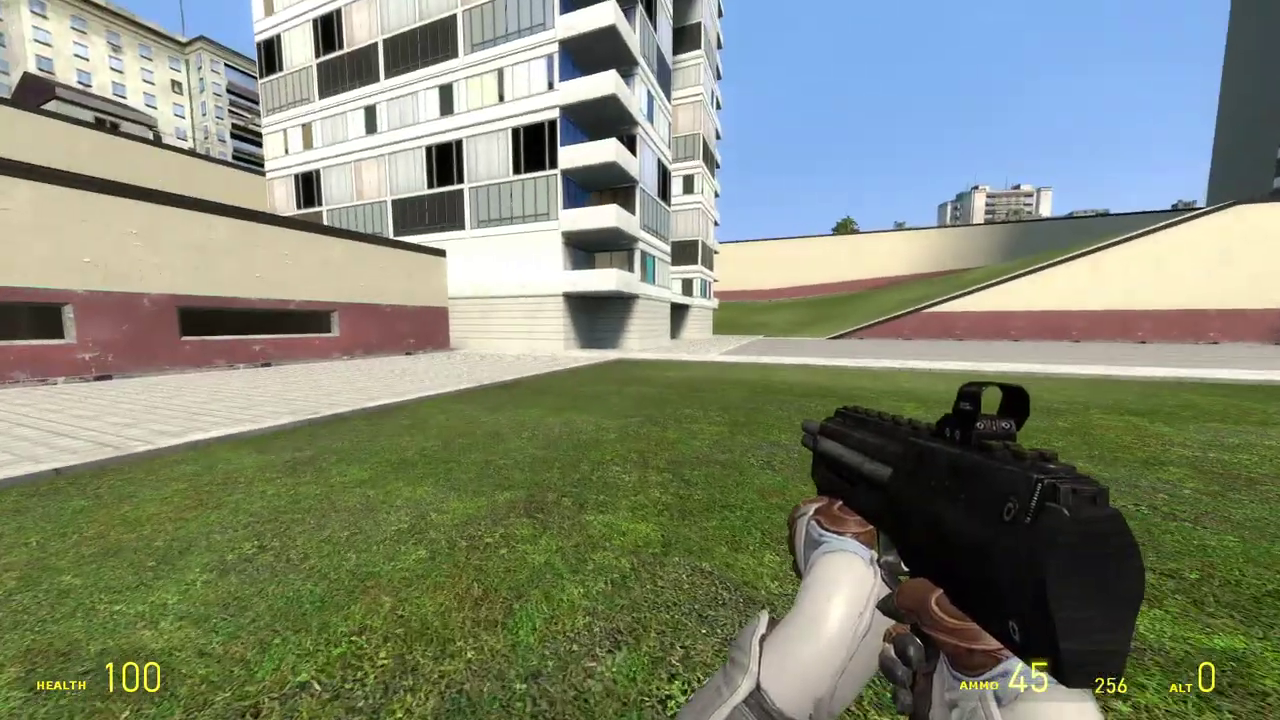
{"action": "scroll", "coordinate": [640, 360], "scroll_direction": "up", "scroll_amount": 1}
{"action": "left_click", "coordinate": [640, 360]}
{"action": "scroll", "coordinate": [640, 360], "scroll_direction": "up", "scroll_amount": 1}
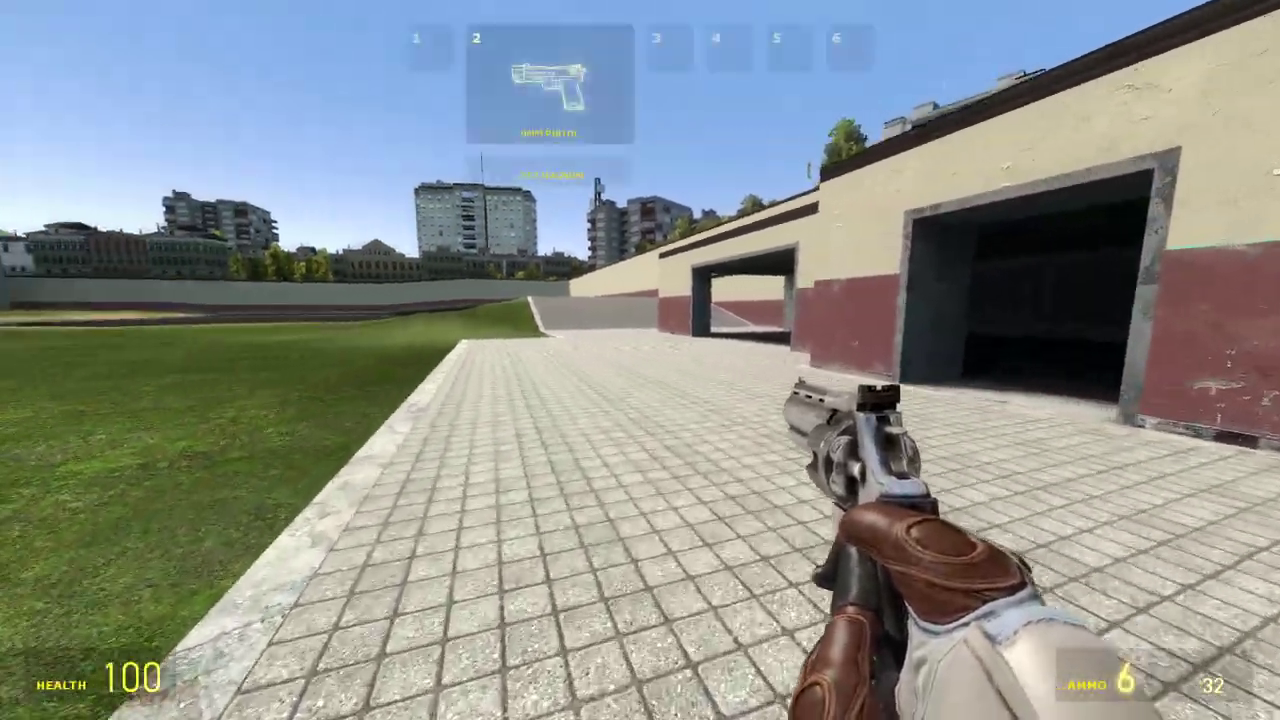
{"action": "left_click", "coordinate": [640, 360]}
{"action": "left_click", "coordinate": [640, 360]}
{"action": "left_click", "coordinate": [640, 360]}
{"action": "key", "text": "r"}
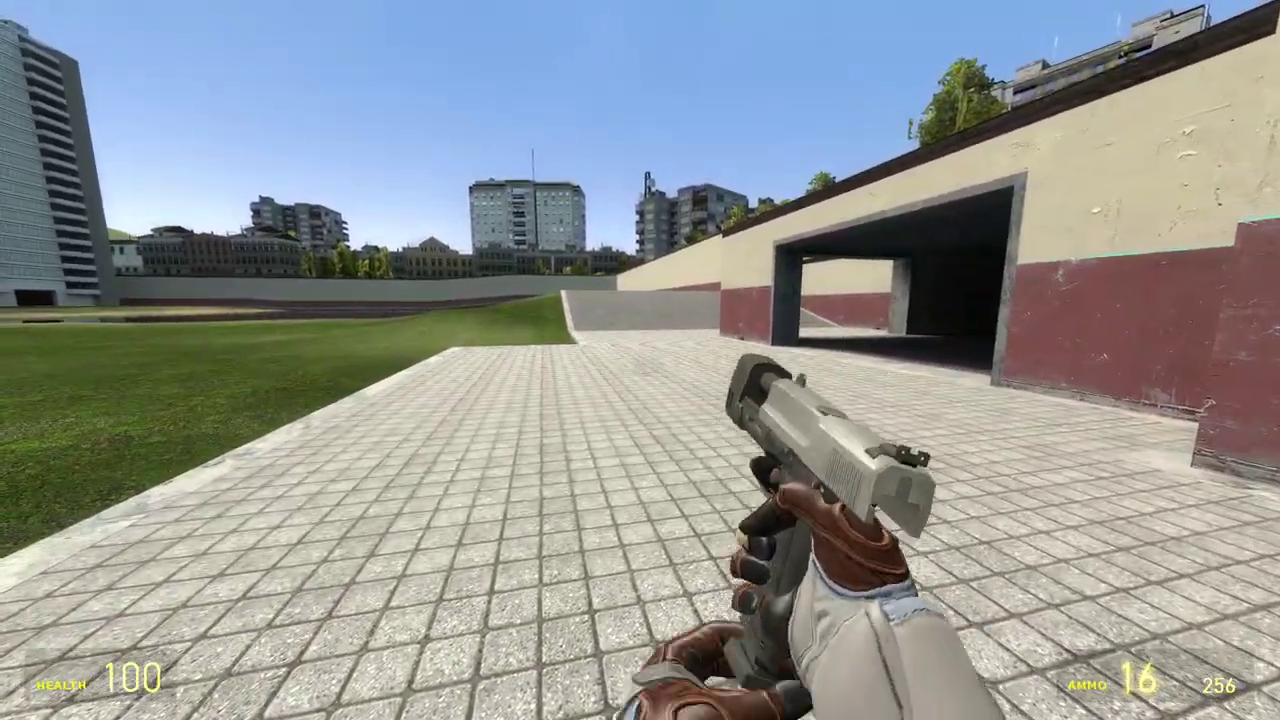
{"action": "scroll", "coordinate": [640, 360], "scroll_direction": "up", "scroll_amount": 1}
{"action": "key", "text": "w"}
{"action": "scroll", "coordinate": [640, 360], "scroll_direction": "up", "scroll_amount": 2}
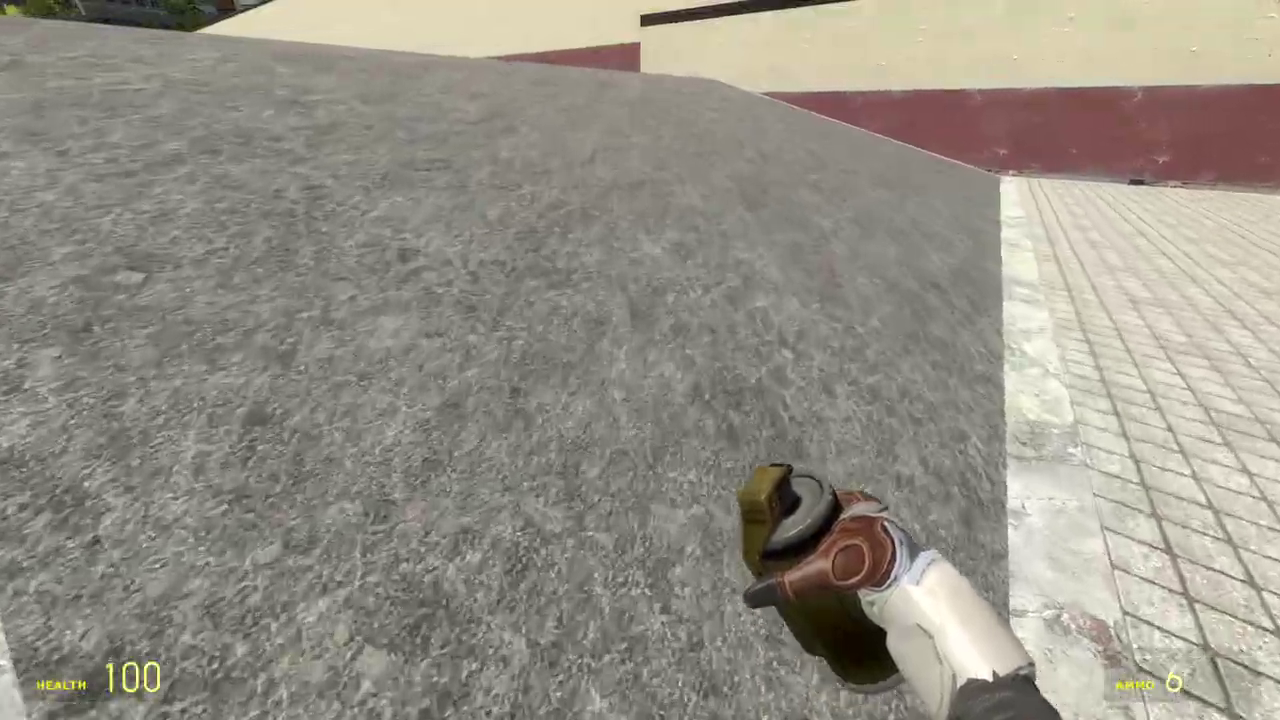
{"action": "scroll", "coordinate": [640, 360], "scroll_direction": "down", "scroll_amount": 1}
{"action": "left_click", "coordinate": [640, 360]}
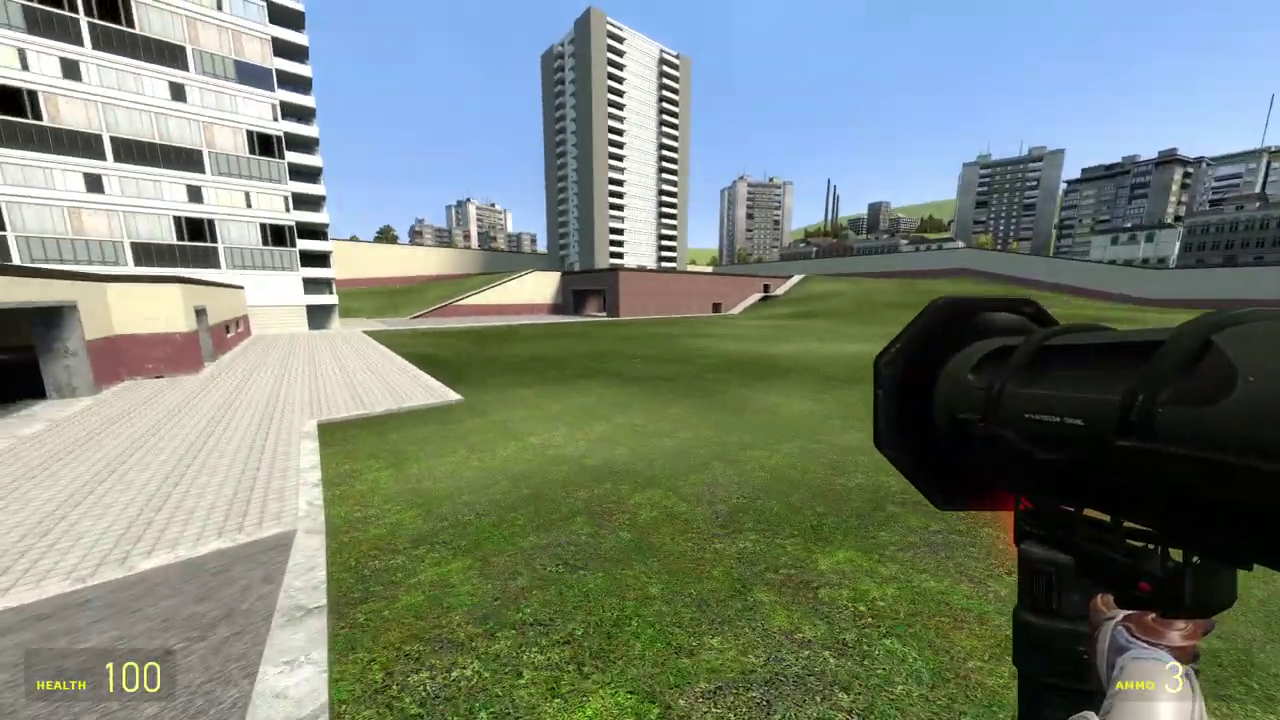
{"action": "key", "text": "a"}
{"action": "scroll", "coordinate": [640, 360], "scroll_direction": "down", "scroll_amount": 1}
{"action": "left_click", "coordinate": [640, 360]}
{"action": "scroll", "coordinate": [640, 360], "scroll_direction": "down", "scroll_amount": 2}
{"action": "left_click", "coordinate": [640, 360]}
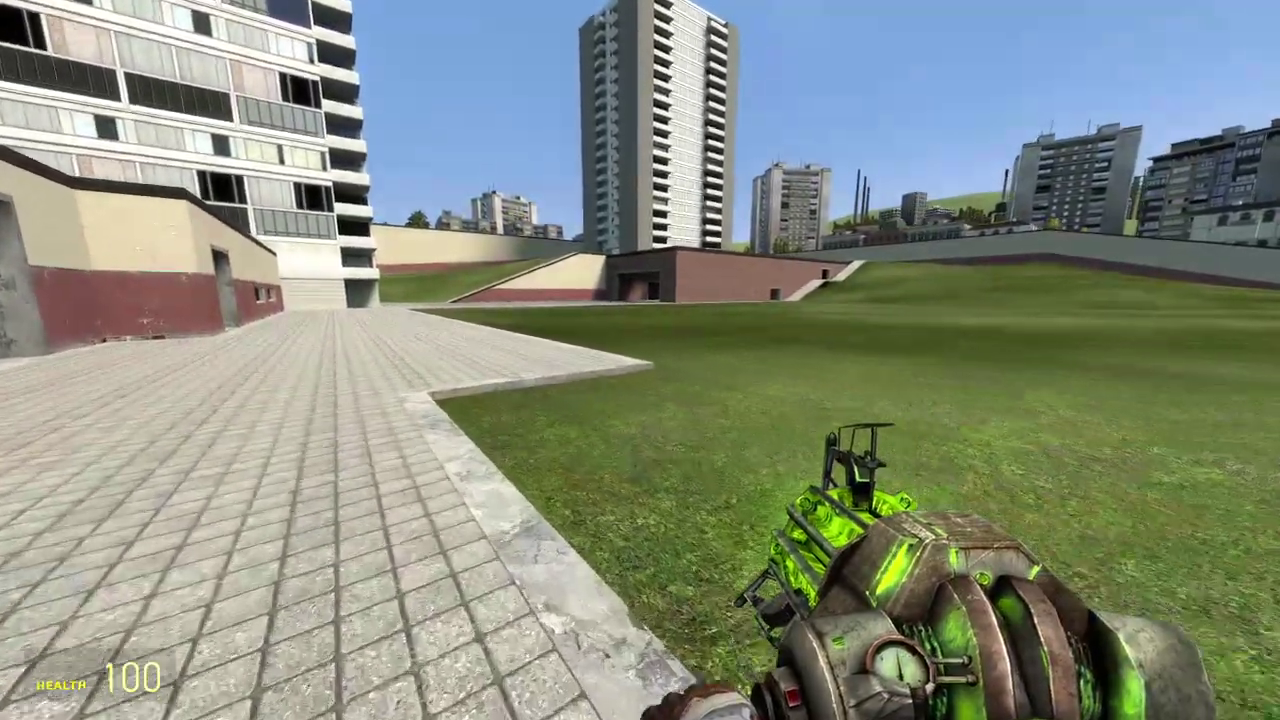
Step: Open the weapons list, then walk around with the rocket launcher to examine the custom first-person arms
{"action": "key", "text": "q"}
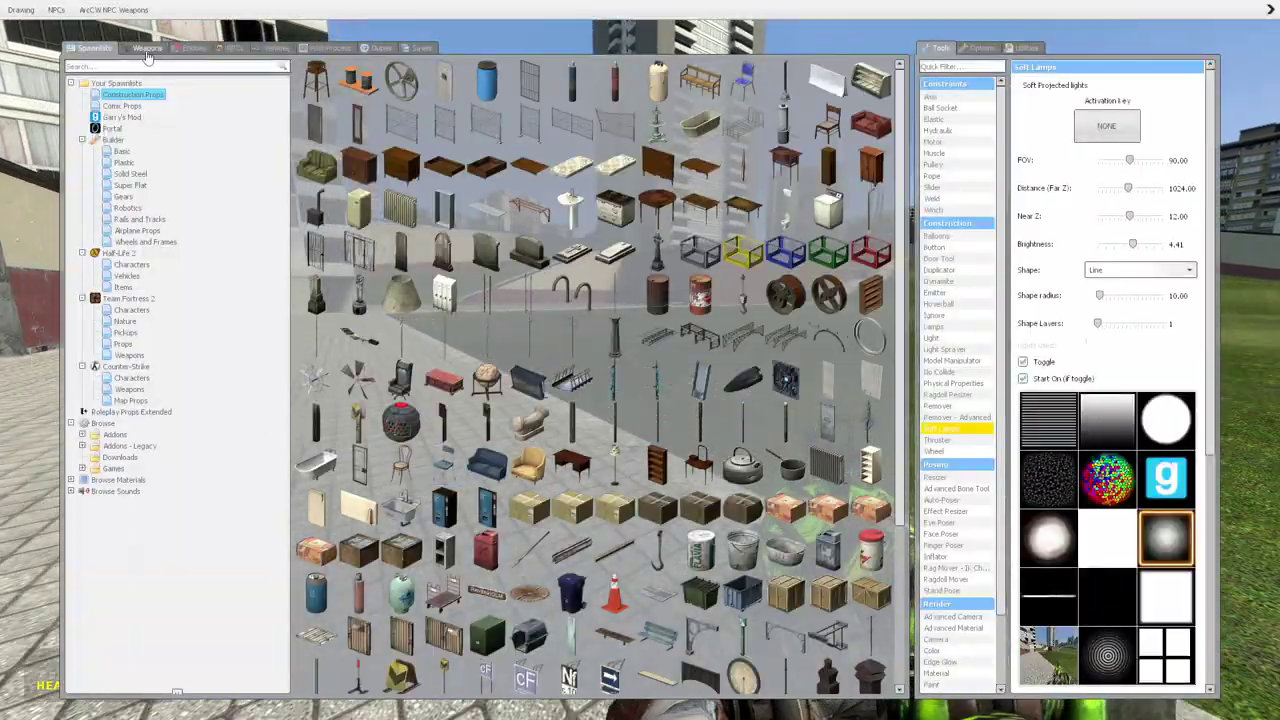
{"action": "left_click", "coordinate": [145, 48]}
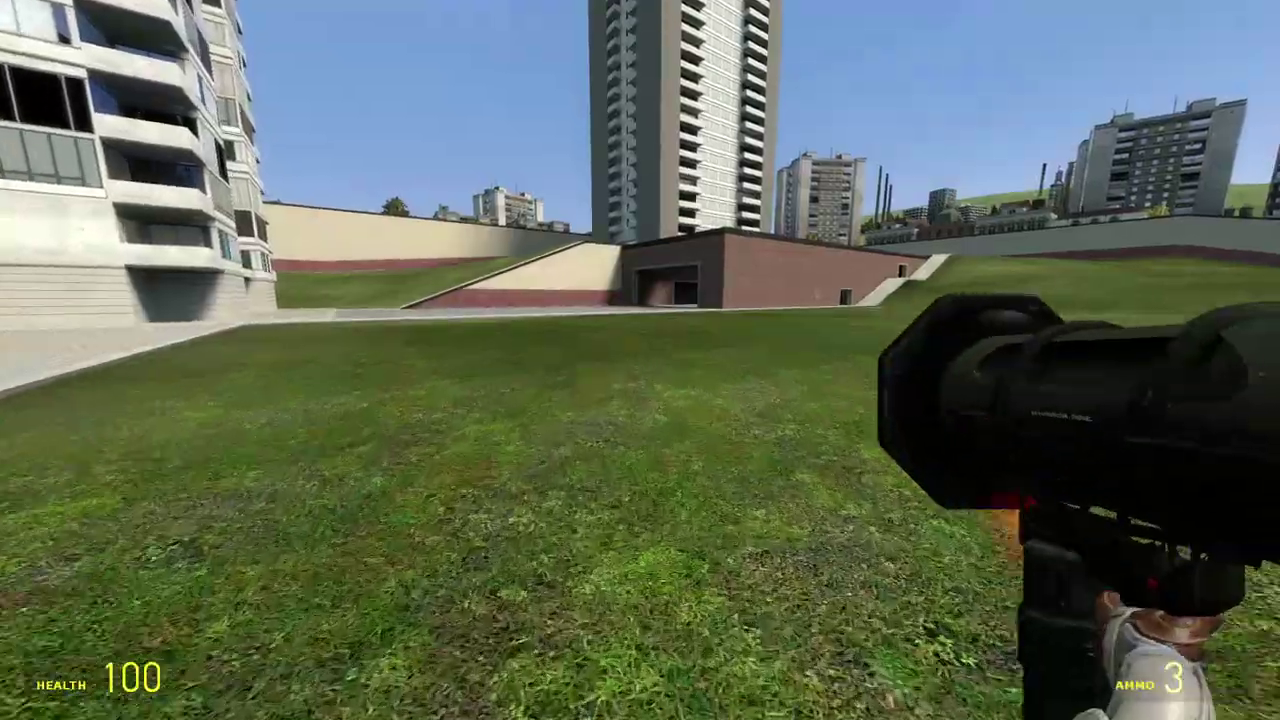
{"action": "key", "text": "w"}
{"action": "key", "text": "w"}
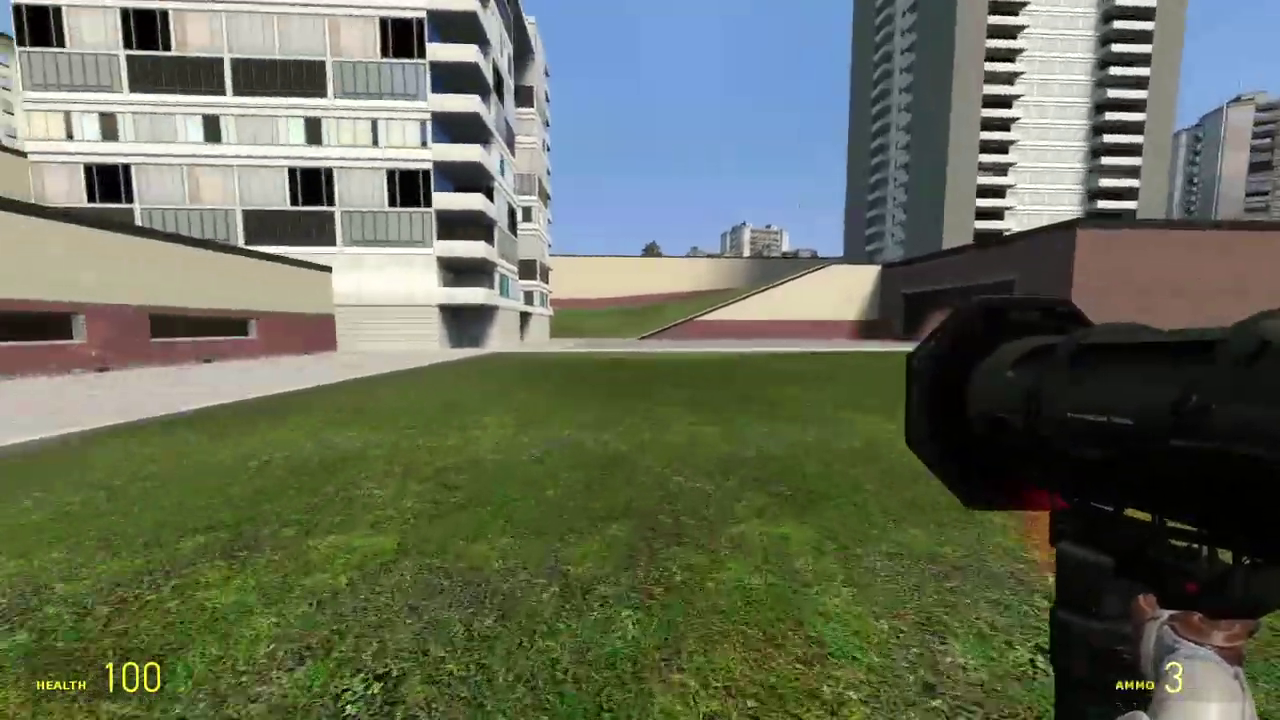
{"action": "key", "text": "w"}
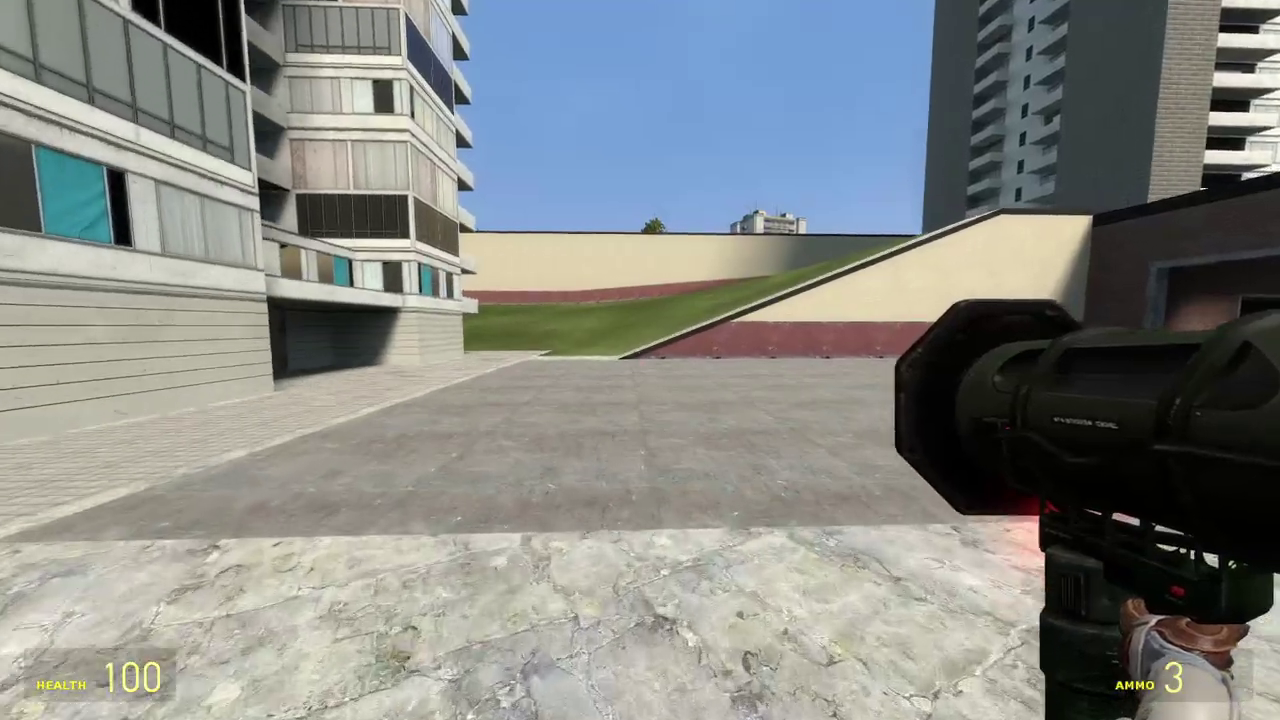
Step: Equip weapons from the ArcCW - Apex Legends list, then aim and fire the G7 Scout to check the arms
{"action": "key", "text": "q"}
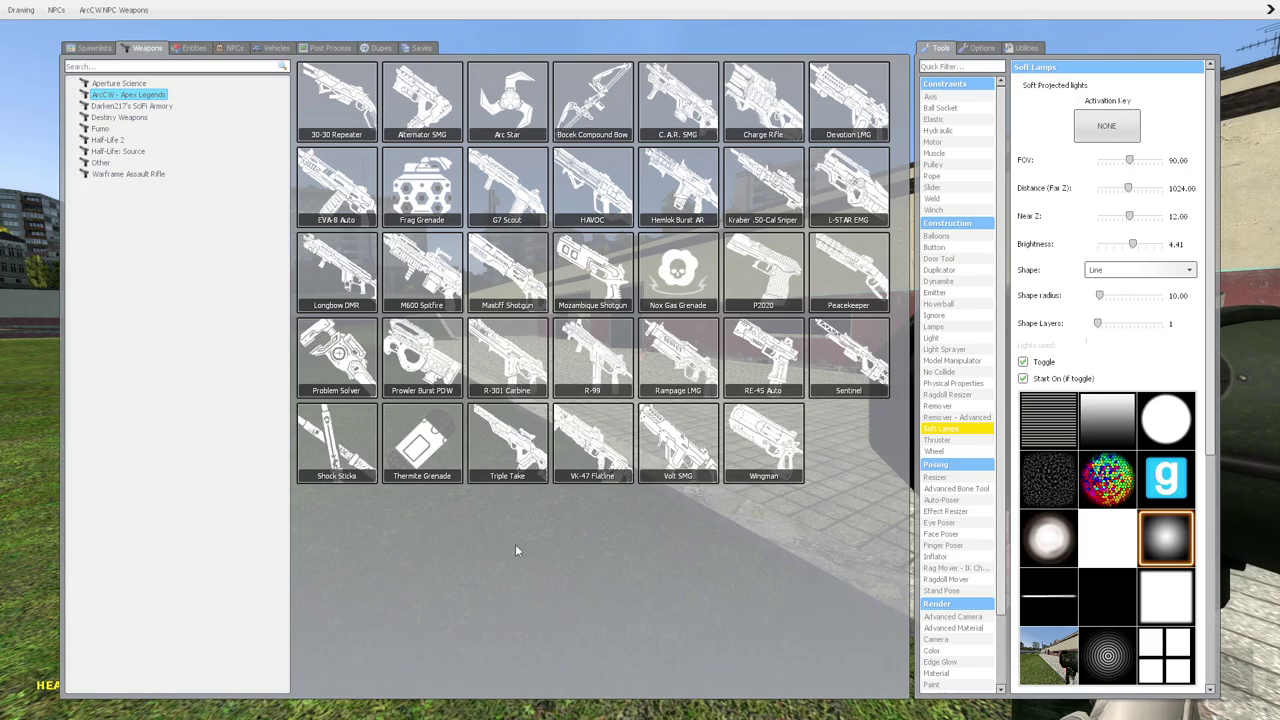
{"action": "left_click", "coordinate": [422, 443]}
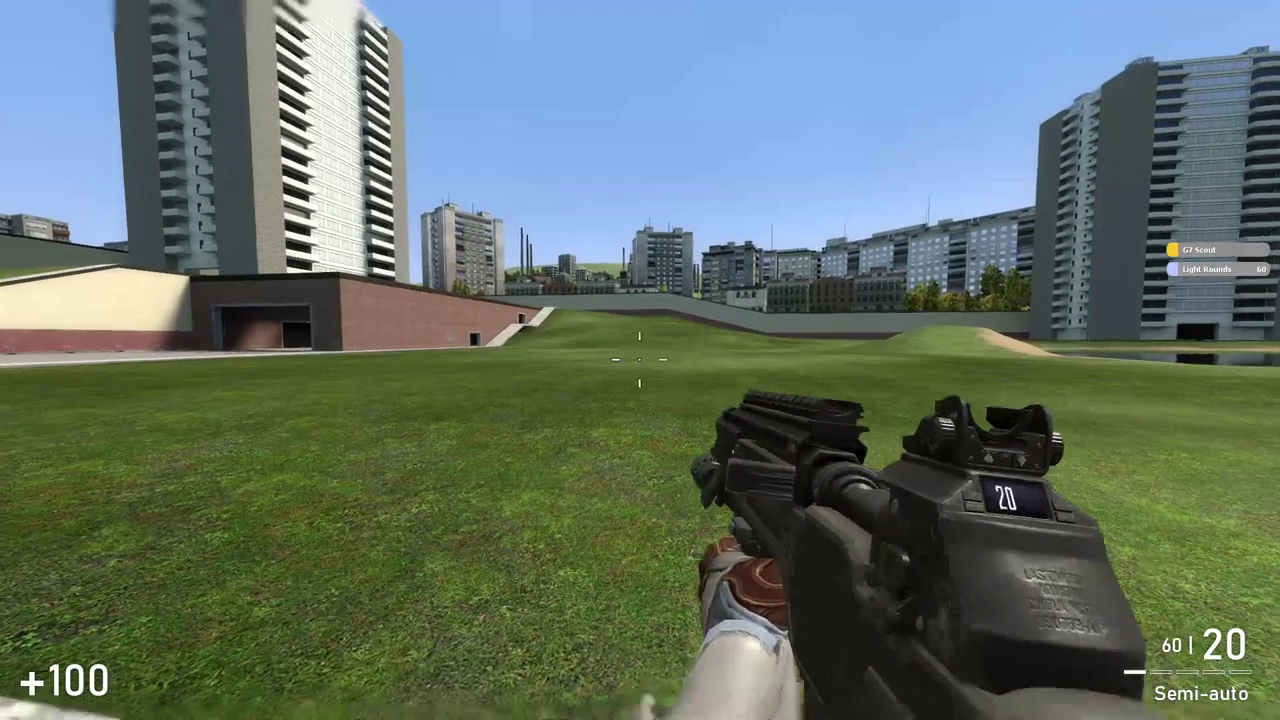
{"action": "right_click", "coordinate": [640, 360]}
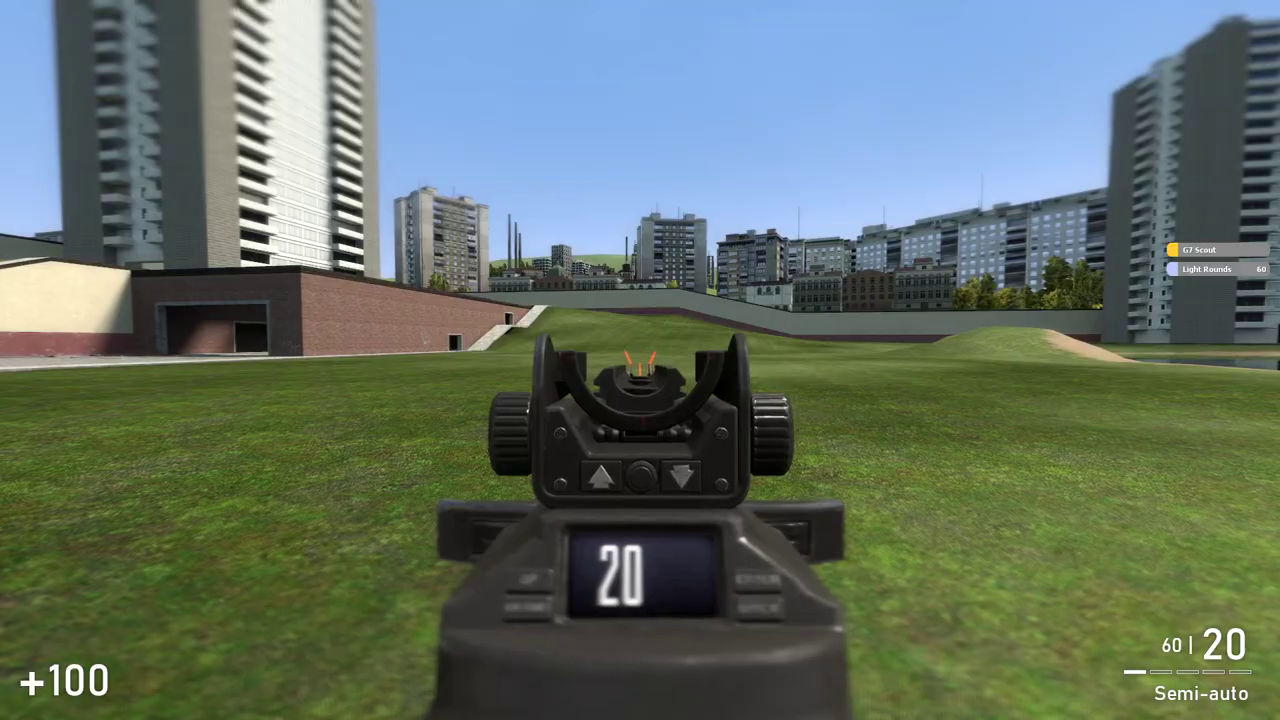
{"action": "left_click", "coordinate": [640, 360]}
{"action": "left_click", "coordinate": [640, 360]}
{"action": "key", "text": "w"}
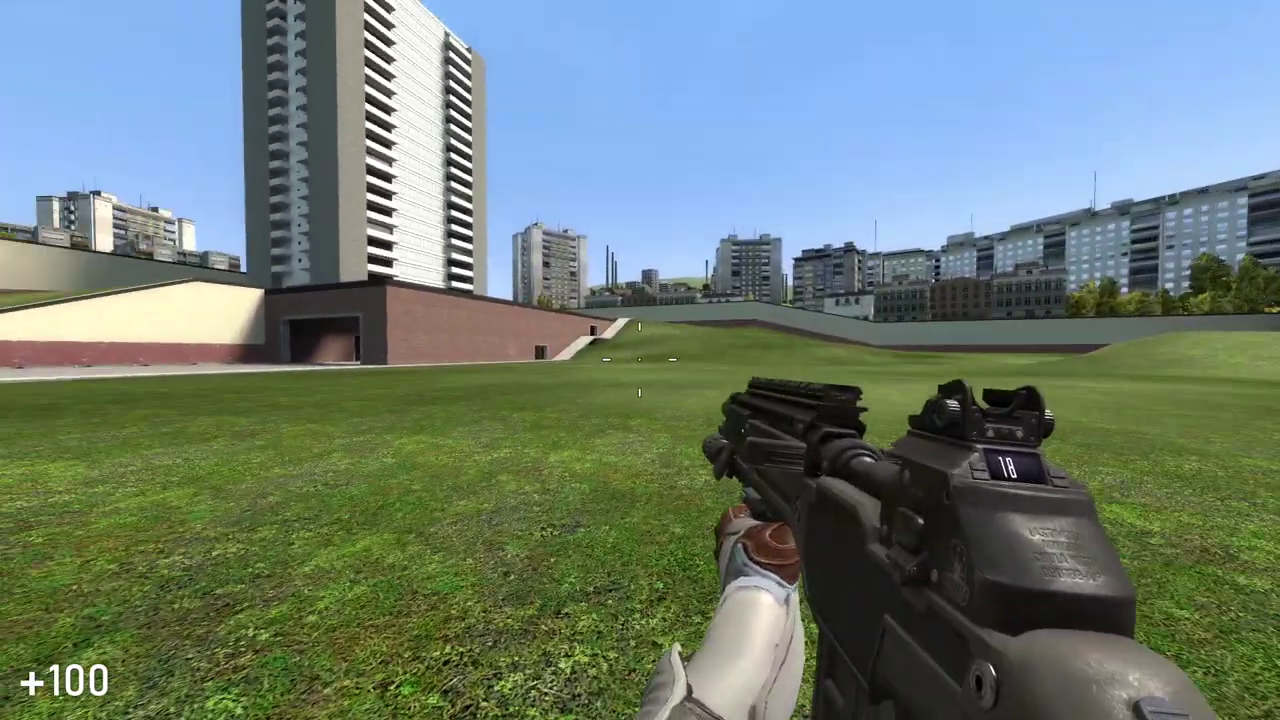
{"action": "left_click", "coordinate": [640, 360]}
{"action": "left_click", "coordinate": [640, 360]}
{"action": "left_click", "coordinate": [640, 360]}
Step: Cycle through the pistol, other guns and the revolver while walking around to examine how the hands hold each weapon
{"action": "key", "text": "2"}
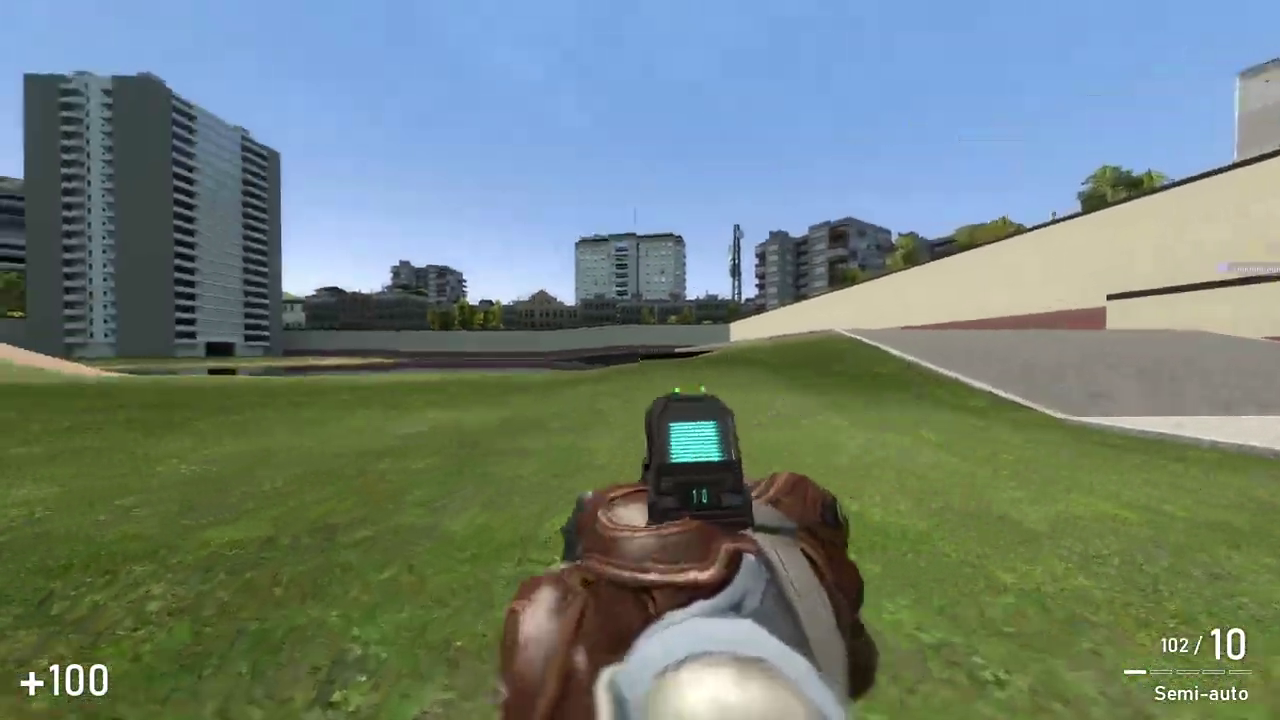
{"action": "left_click", "coordinate": [640, 360]}
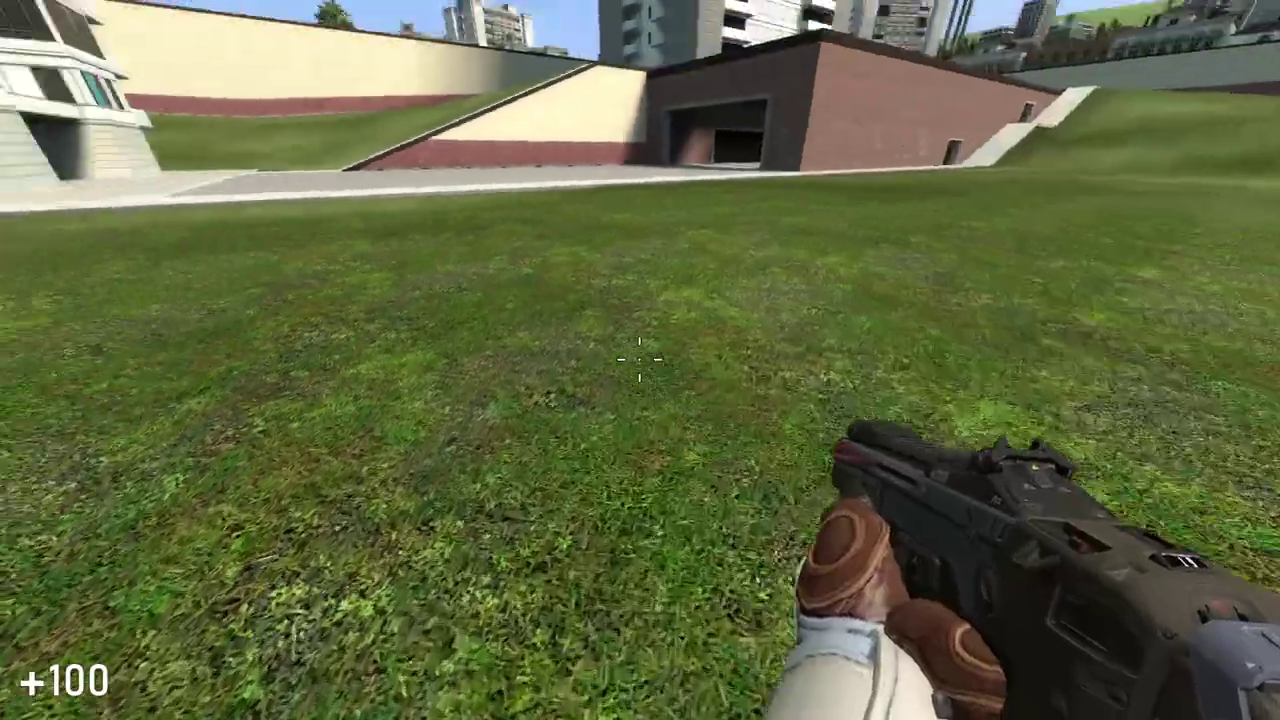
{"action": "scroll", "coordinate": [640, 360], "scroll_direction": "down", "scroll_amount": 5}
{"action": "scroll", "coordinate": [640, 360], "scroll_direction": "down", "scroll_amount": 4}
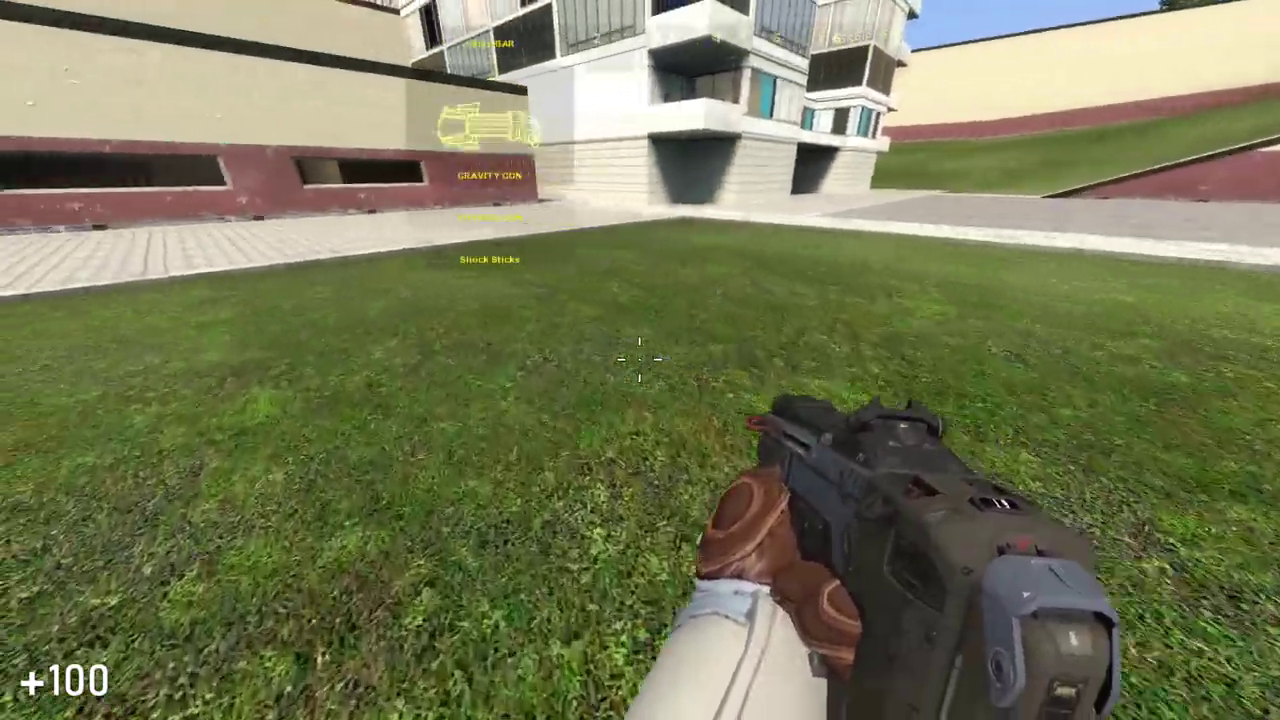
{"action": "left_click", "coordinate": [640, 360]}
{"action": "scroll", "coordinate": [640, 360], "scroll_direction": "down", "scroll_amount": 2}
{"action": "left_click", "coordinate": [640, 360]}
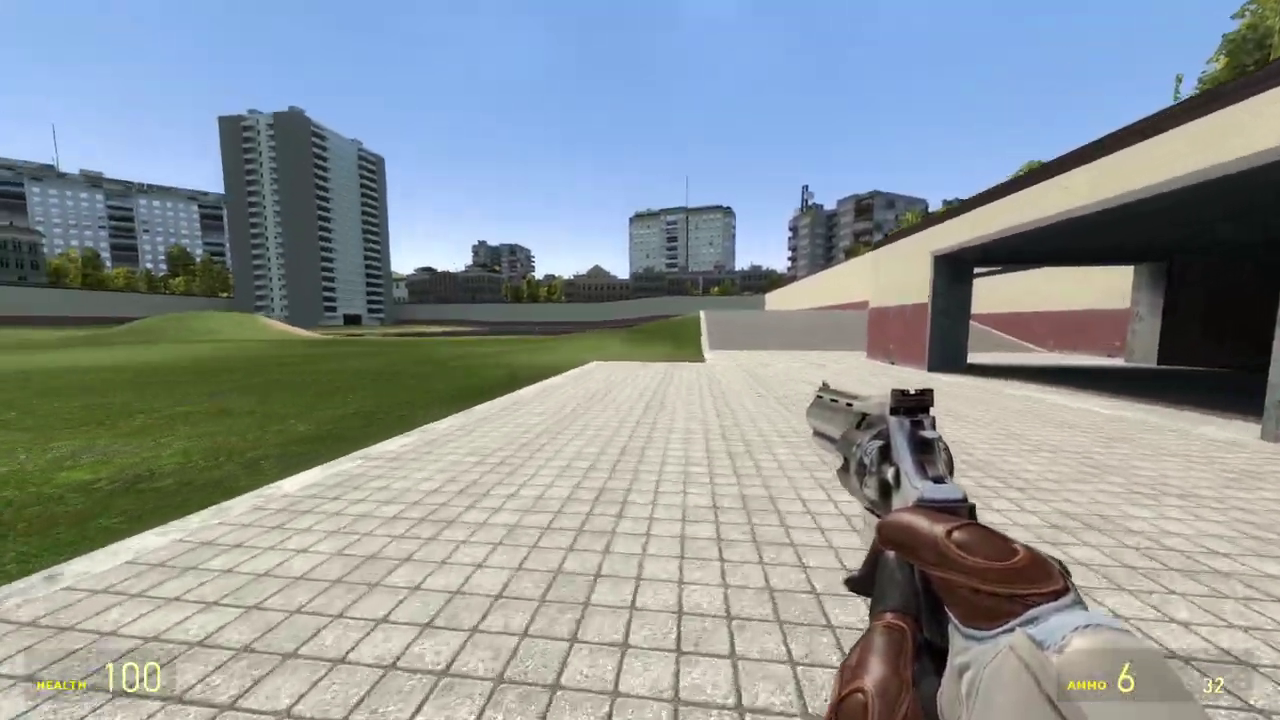
{"action": "key", "text": "w"}
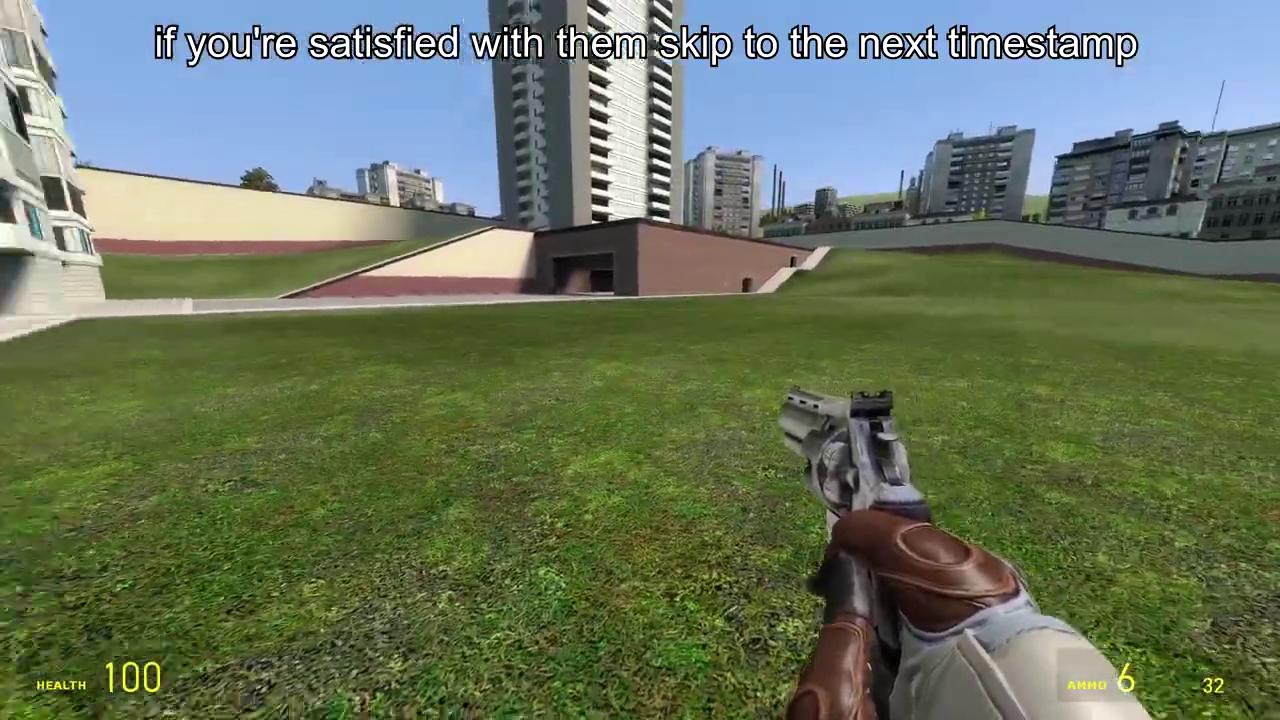
{"action": "key", "text": "w"}
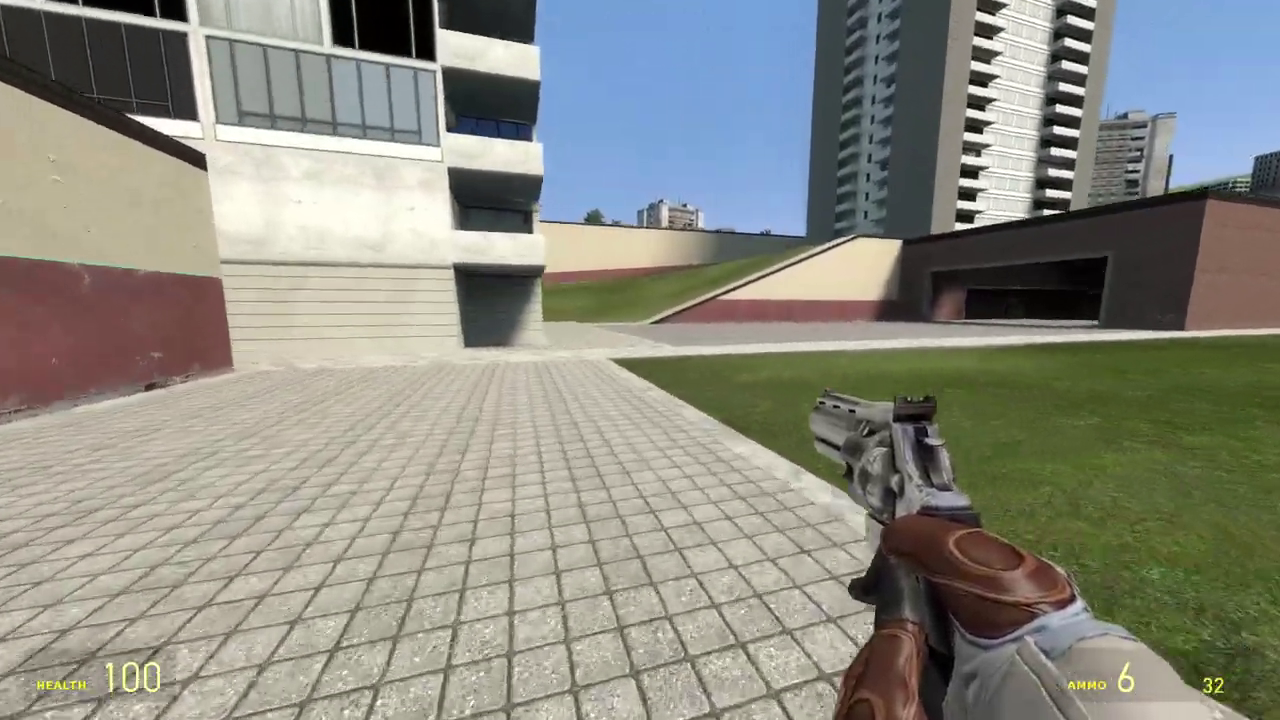
{"action": "key", "text": "w"}
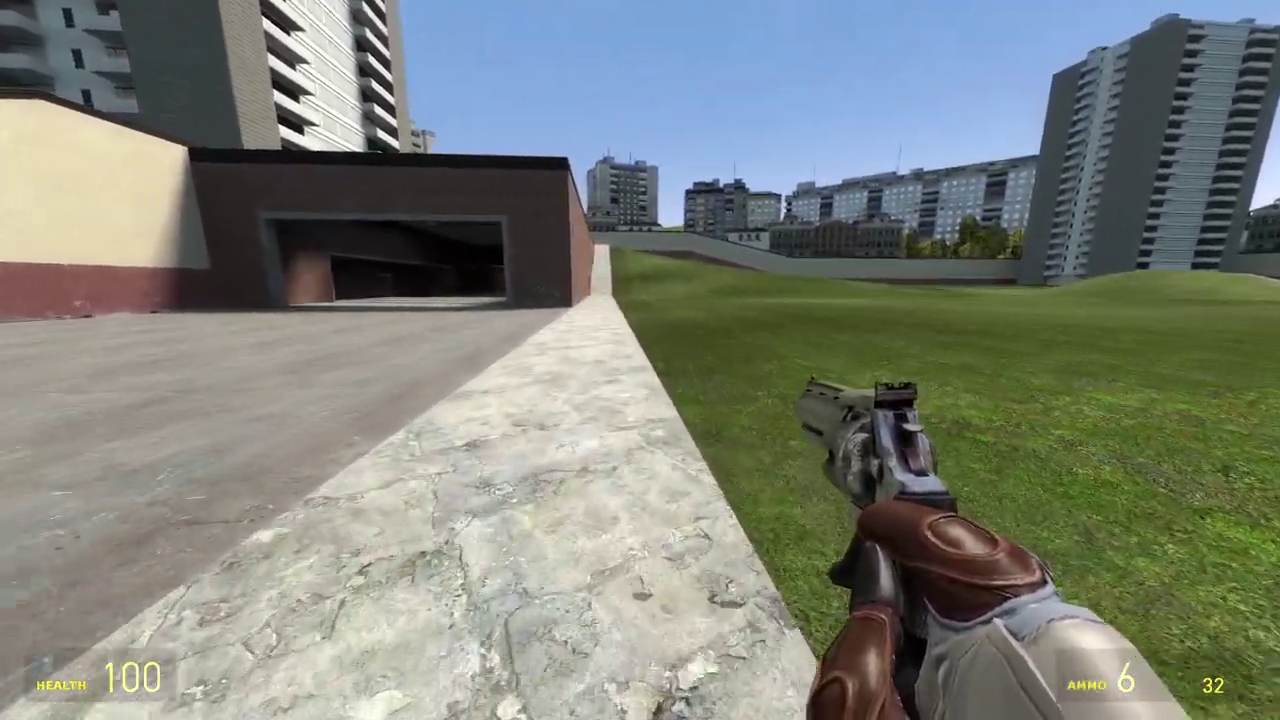
{"action": "key", "text": "q"}
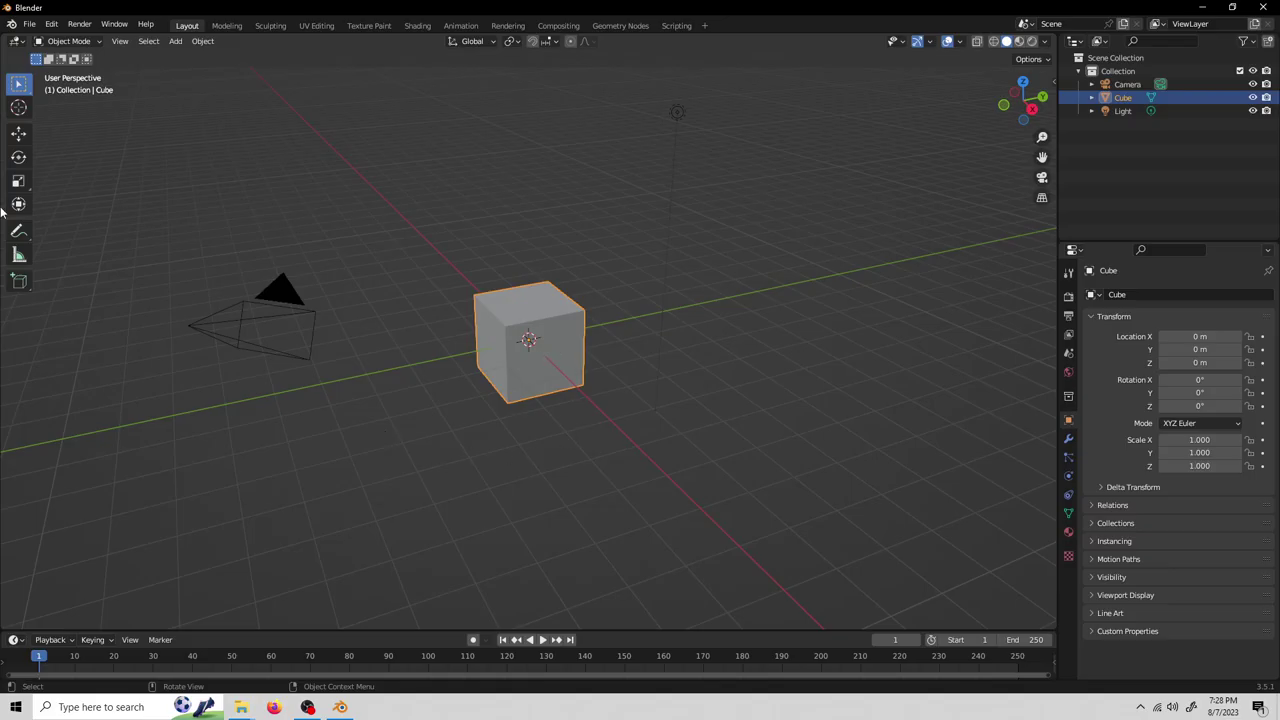
Step: In Blender, delete the default cube and import c_arms_citizen_hands.smd and c_arms_citizen.smd from the default c arms folder
{"action": "key", "text": "Delete"}
{"action": "left_click", "coordinate": [29, 23]}
{"action": "mouse_move", "coordinate": [72, 203]}
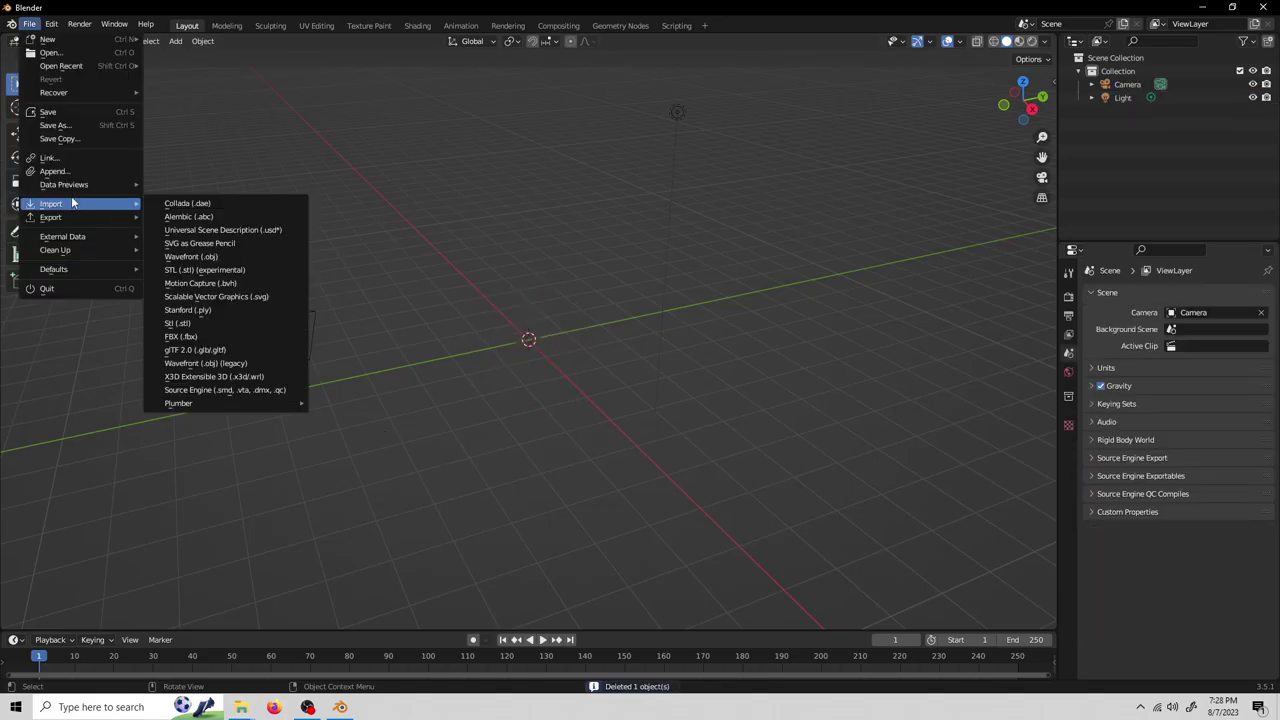
{"action": "left_click", "coordinate": [229, 390]}
{"action": "left_click", "coordinate": [428, 119]}
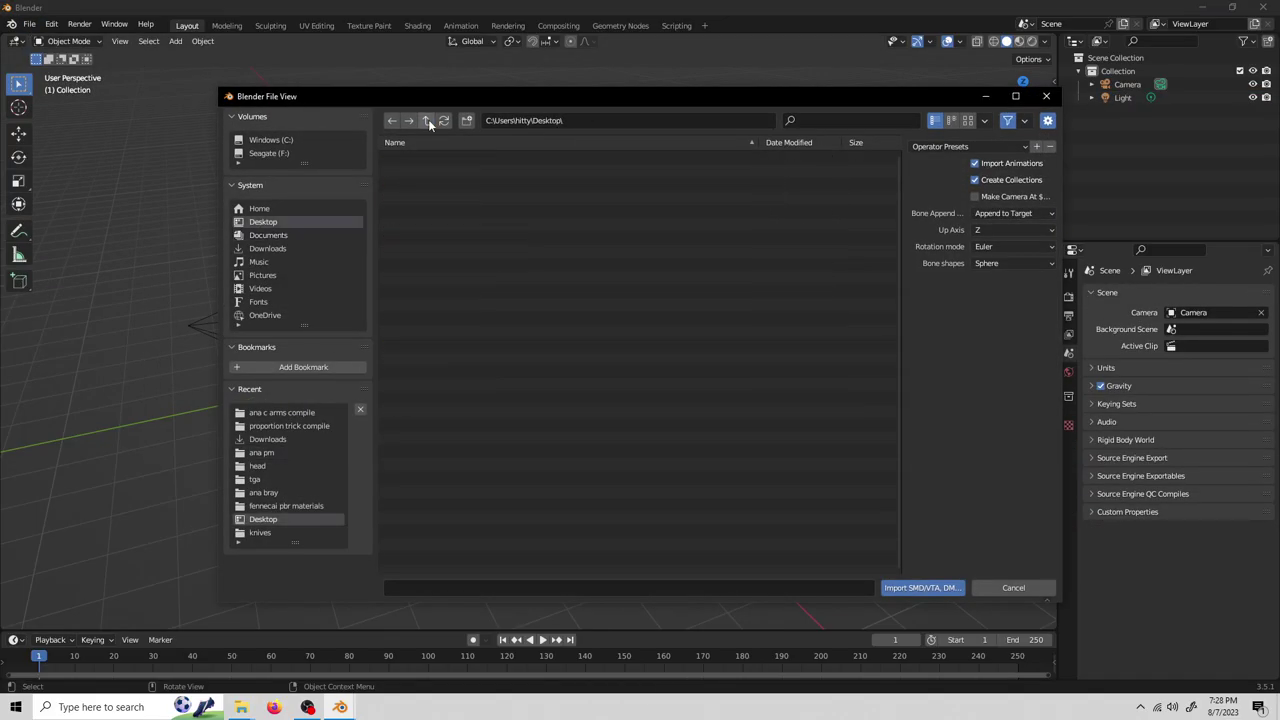
{"action": "double_click", "coordinate": [496, 159]}
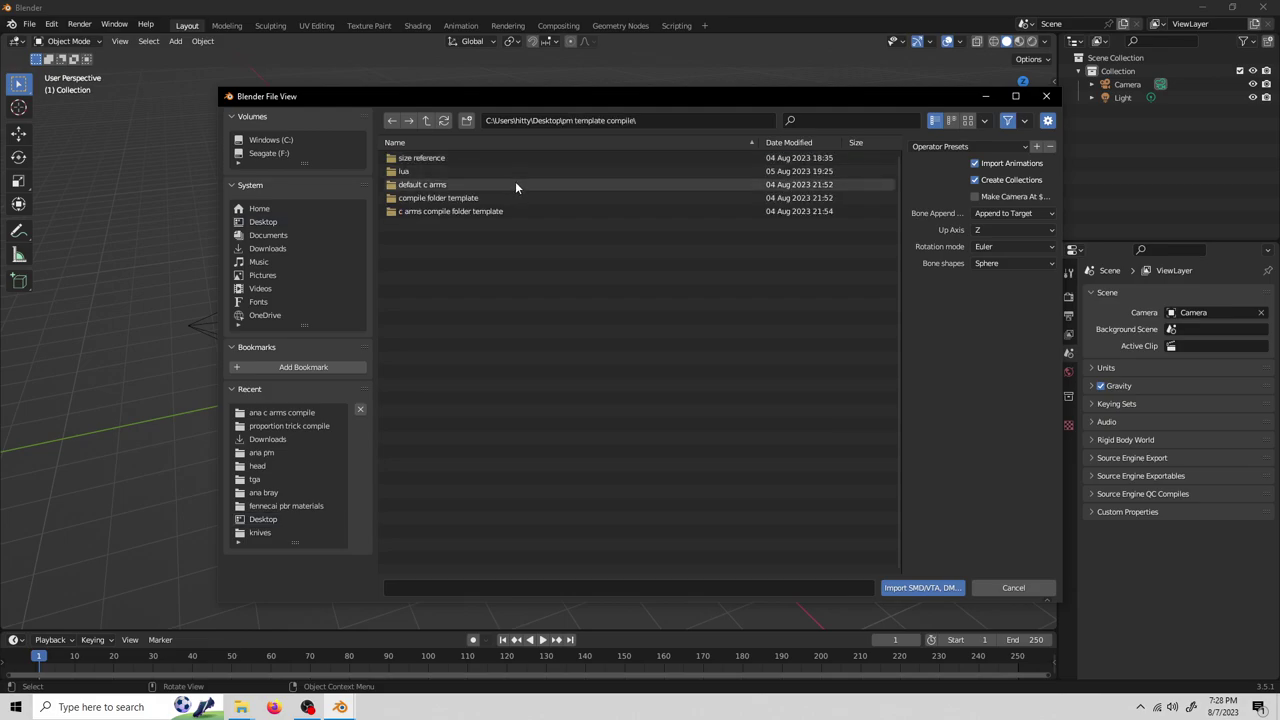
{"action": "double_click", "coordinate": [430, 185]}
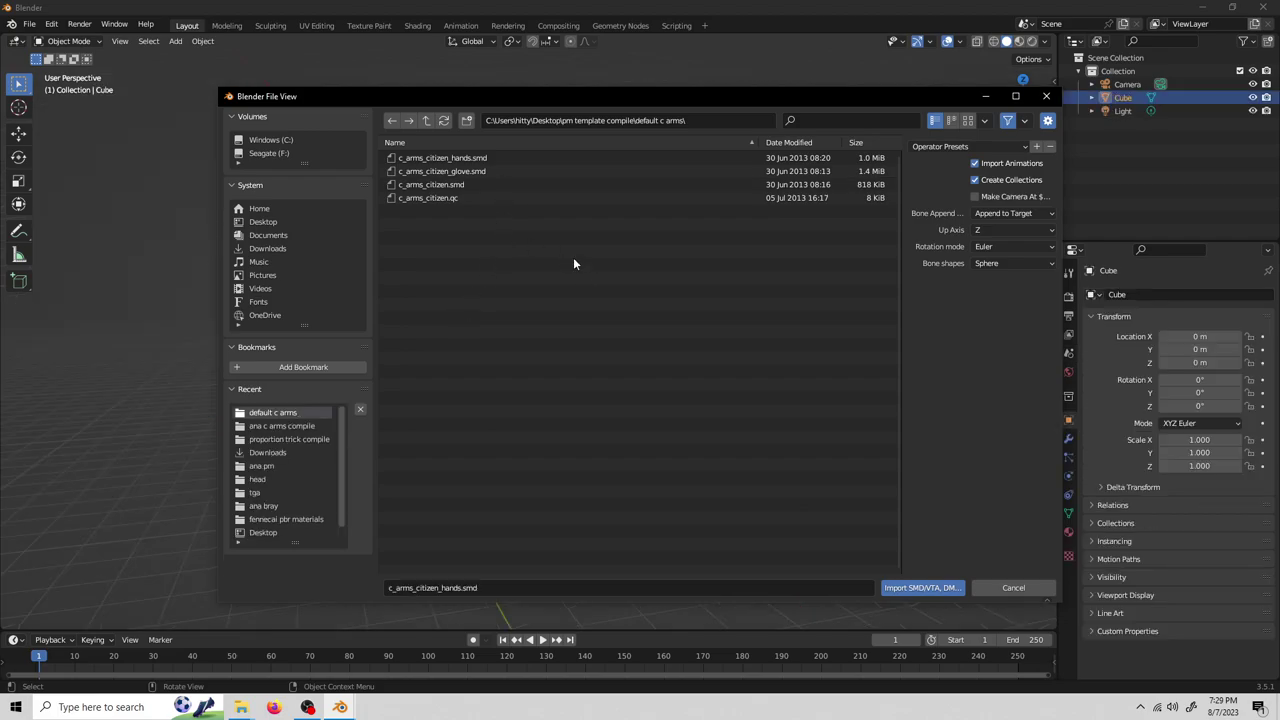
{"action": "left_click", "coordinate": [440, 189]}
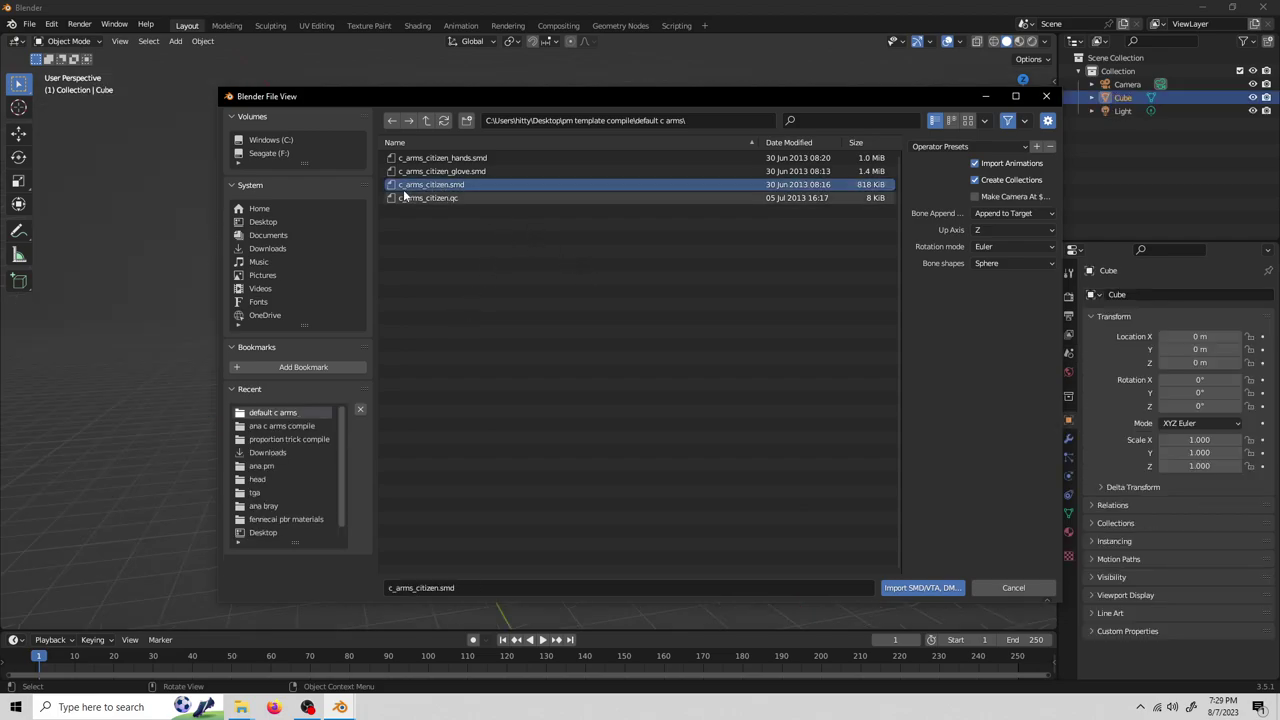
{"action": "left_click", "coordinate": [522, 157], "text": "shift"}
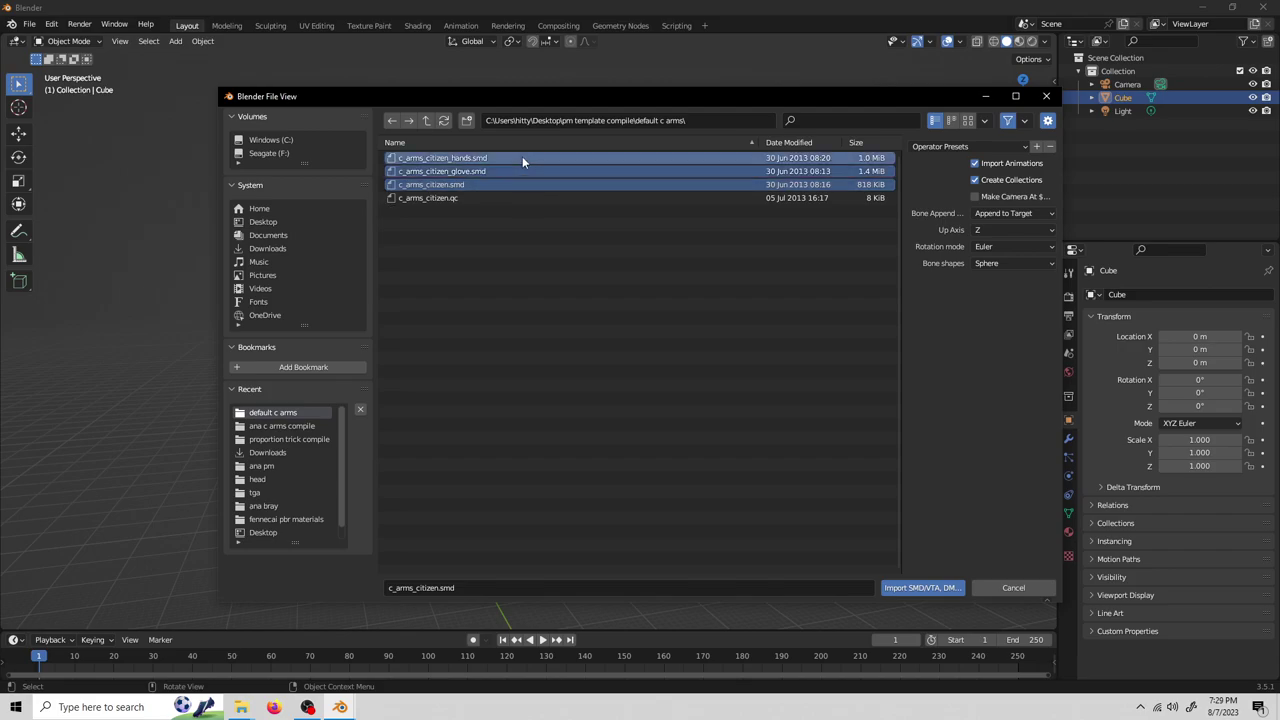
{"action": "left_click", "coordinate": [940, 589]}
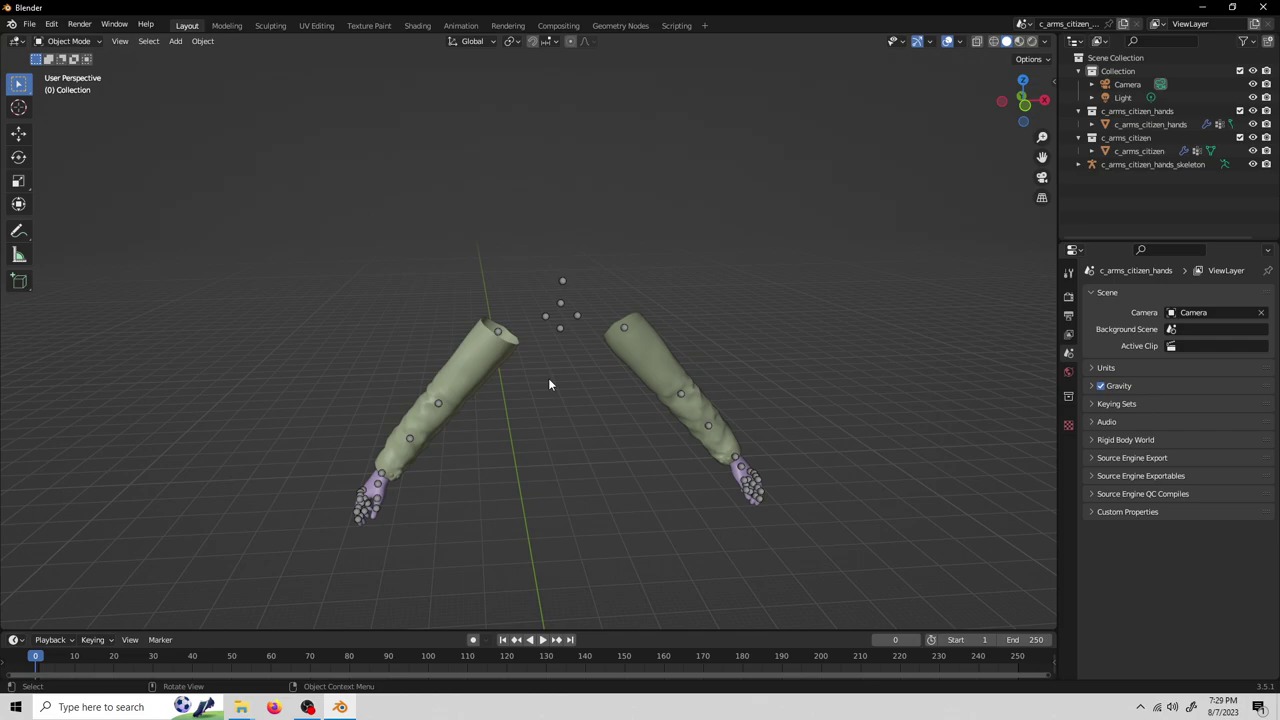
Step: Import ana_carms.smd from the ana c arms compile folder with bone append set to Make New Armature
{"action": "scroll", "coordinate": [549, 384], "scroll_direction": "down", "scroll_amount": 3}
{"action": "middle_click_drag", "start_coordinate": [549, 384], "coordinate": [569, 406]}
{"action": "scroll", "coordinate": [566, 410], "scroll_direction": "up", "scroll_amount": 2}
{"action": "key", "text": "a"}
{"action": "key", "text": "a"}
{"action": "left_click", "coordinate": [31, 24]}
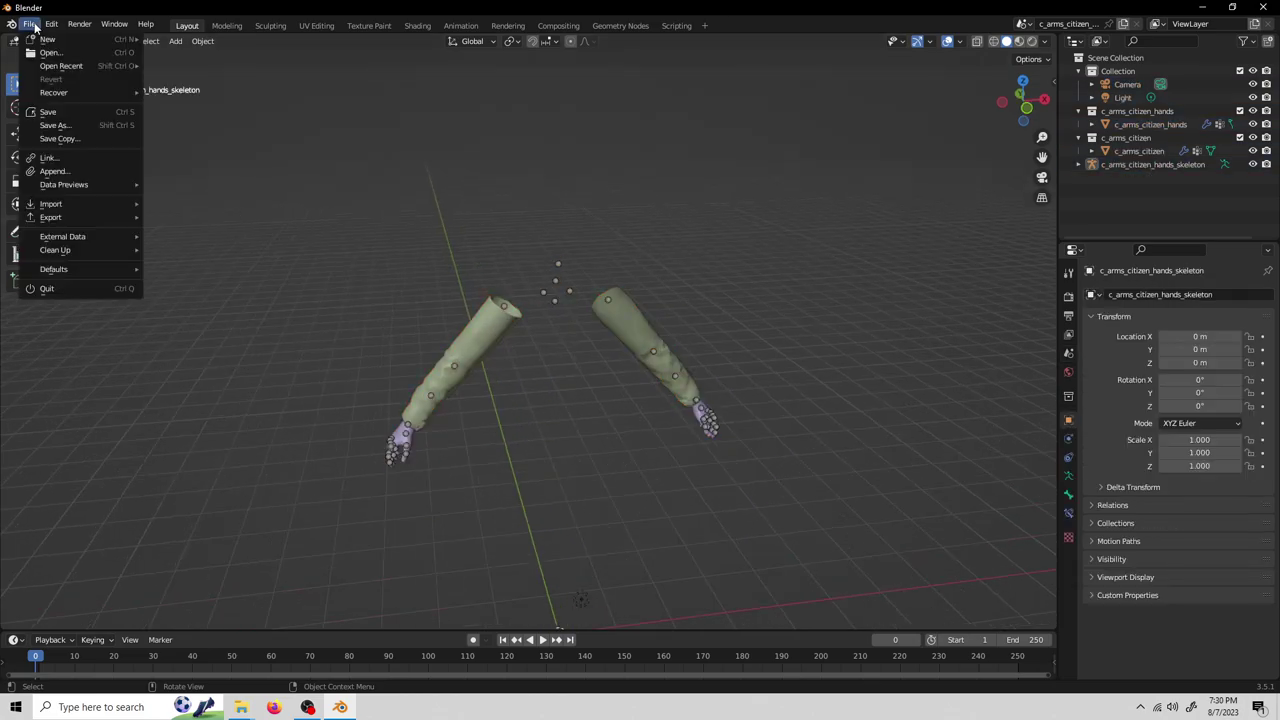
{"action": "mouse_move", "coordinate": [71, 204]}
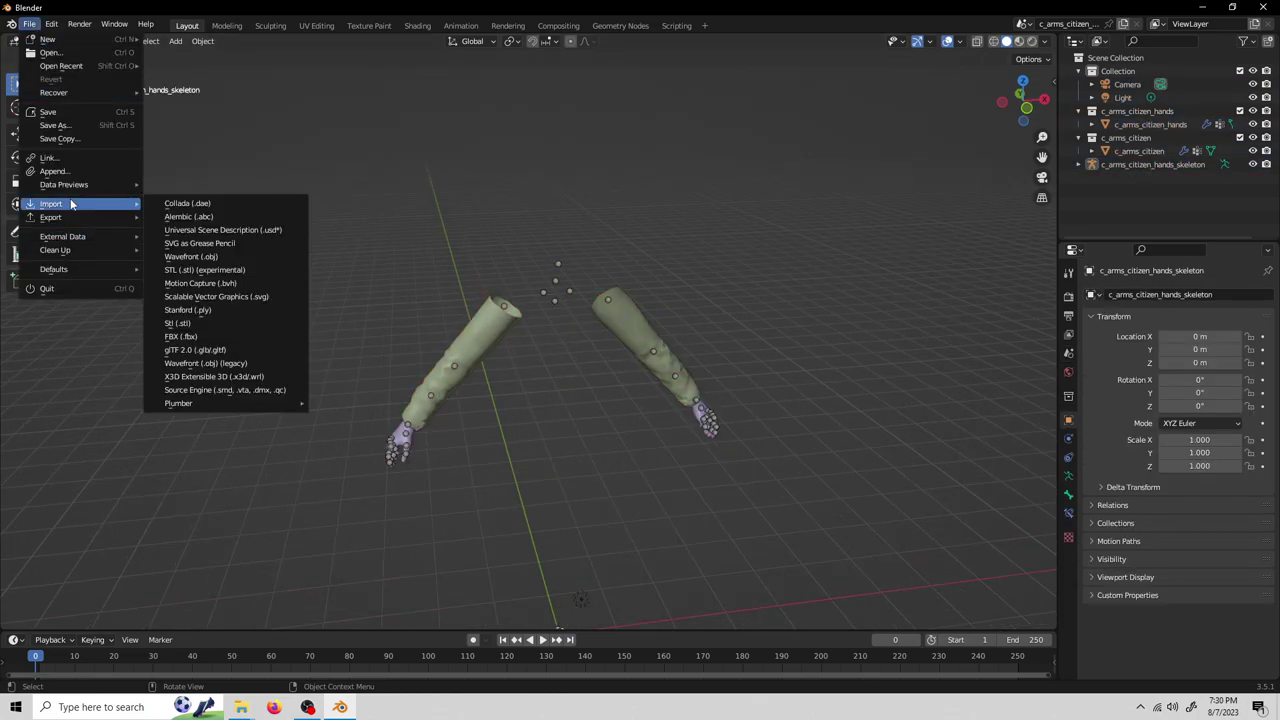
{"action": "left_click", "coordinate": [209, 389]}
{"action": "left_click", "coordinate": [283, 426]}
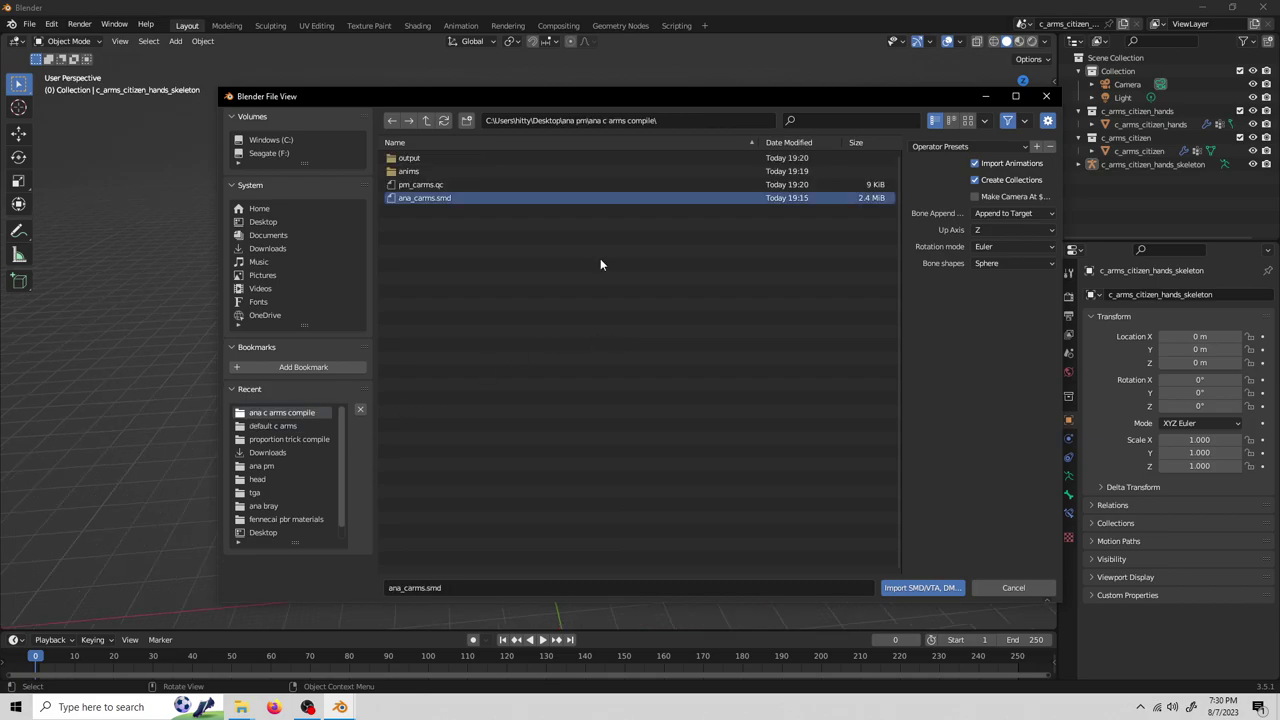
{"action": "left_click", "coordinate": [1025, 212]}
{"action": "left_click", "coordinate": [1003, 258]}
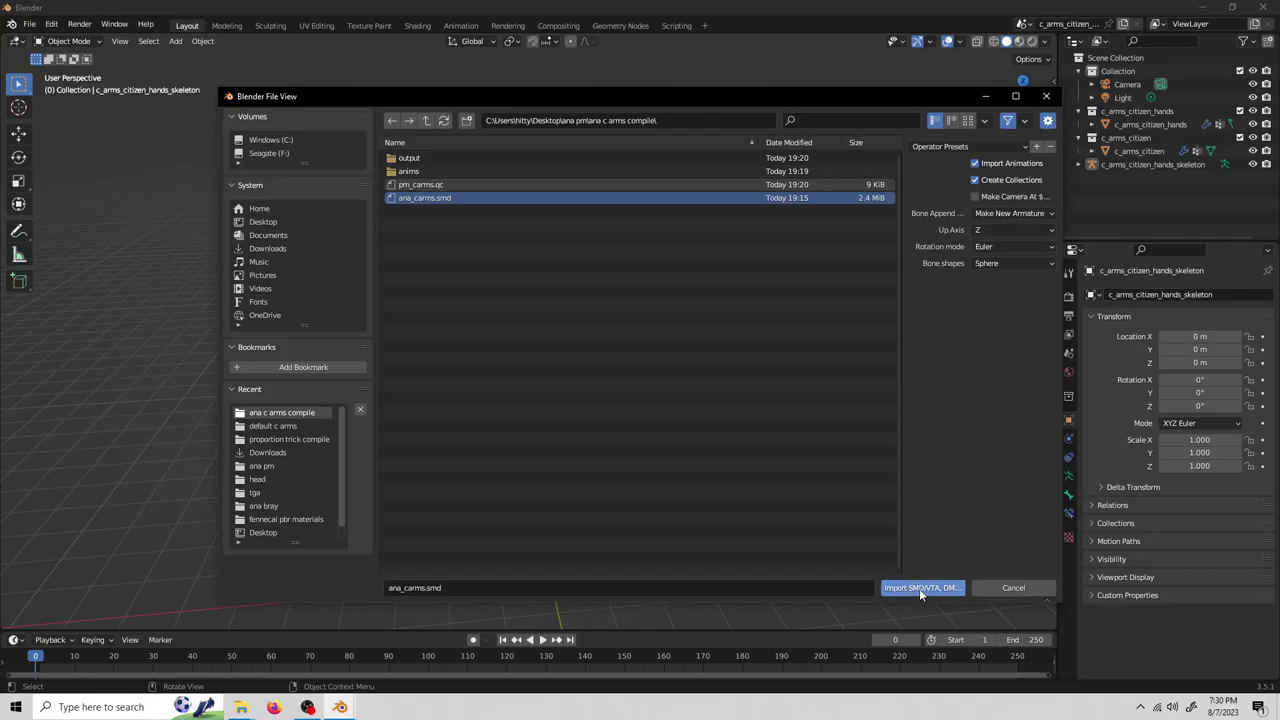
{"action": "left_click", "coordinate": [919, 588]}
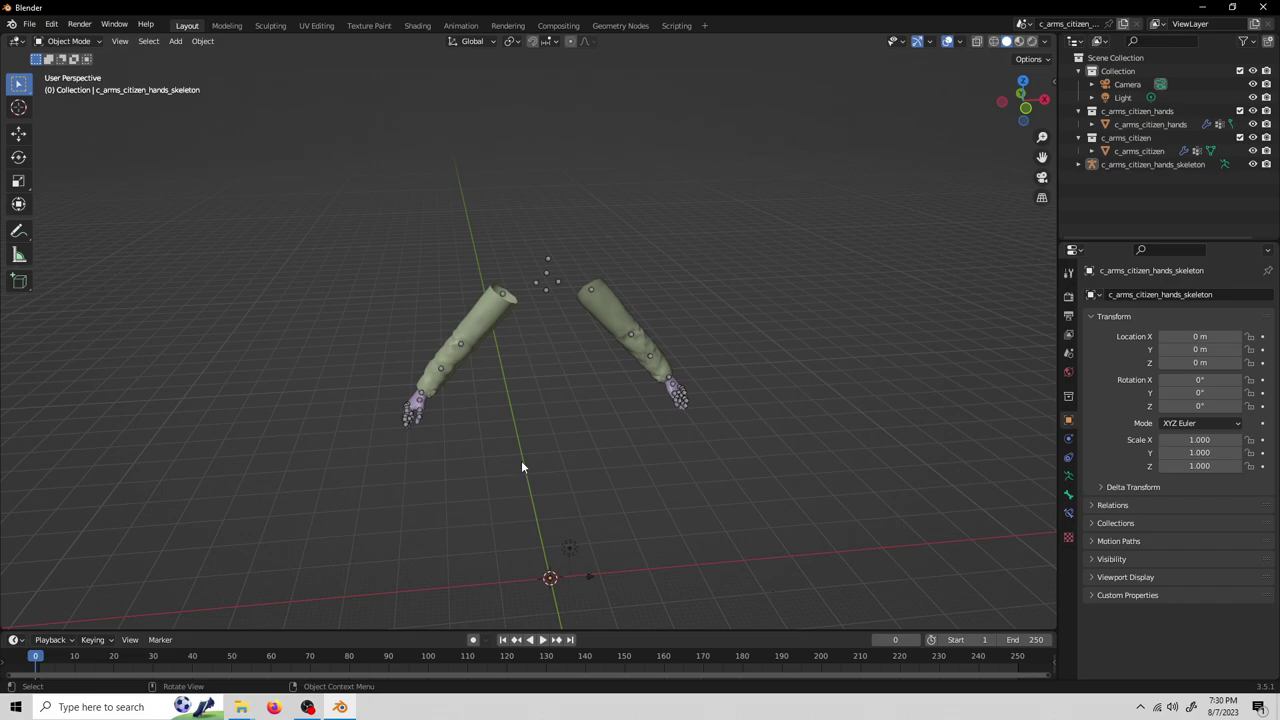
Step: Examine the custom arms and their bones beside the default citizen arms, comparing the size and position of the hands
{"action": "scroll", "coordinate": [562, 411], "scroll_direction": "up", "scroll_amount": 5}
{"action": "middle_click_drag", "start_coordinate": [562, 411], "coordinate": [535, 465]}
{"action": "middle_click_drag", "start_coordinate": [433, 414], "coordinate": [603, 352]}
{"action": "middle_click_drag", "start_coordinate": [425, 357], "coordinate": [340, 357]}
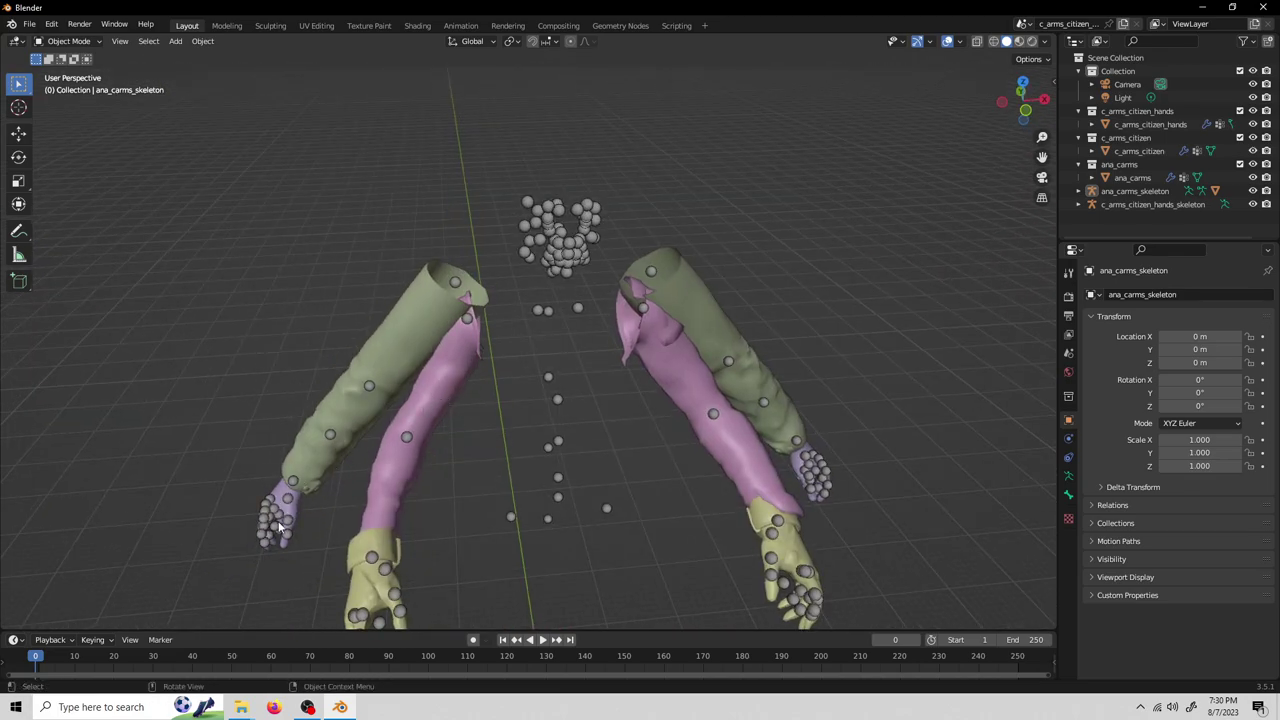
{"action": "middle_click_drag", "start_coordinate": [280, 528], "coordinate": [588, 411]}
{"action": "scroll", "coordinate": [588, 411], "scroll_direction": "up", "scroll_amount": 5}
{"action": "middle_click_drag", "start_coordinate": [762, 372], "coordinate": [478, 459]}
{"action": "scroll", "coordinate": [639, 425], "scroll_direction": "up", "scroll_amount": 3}
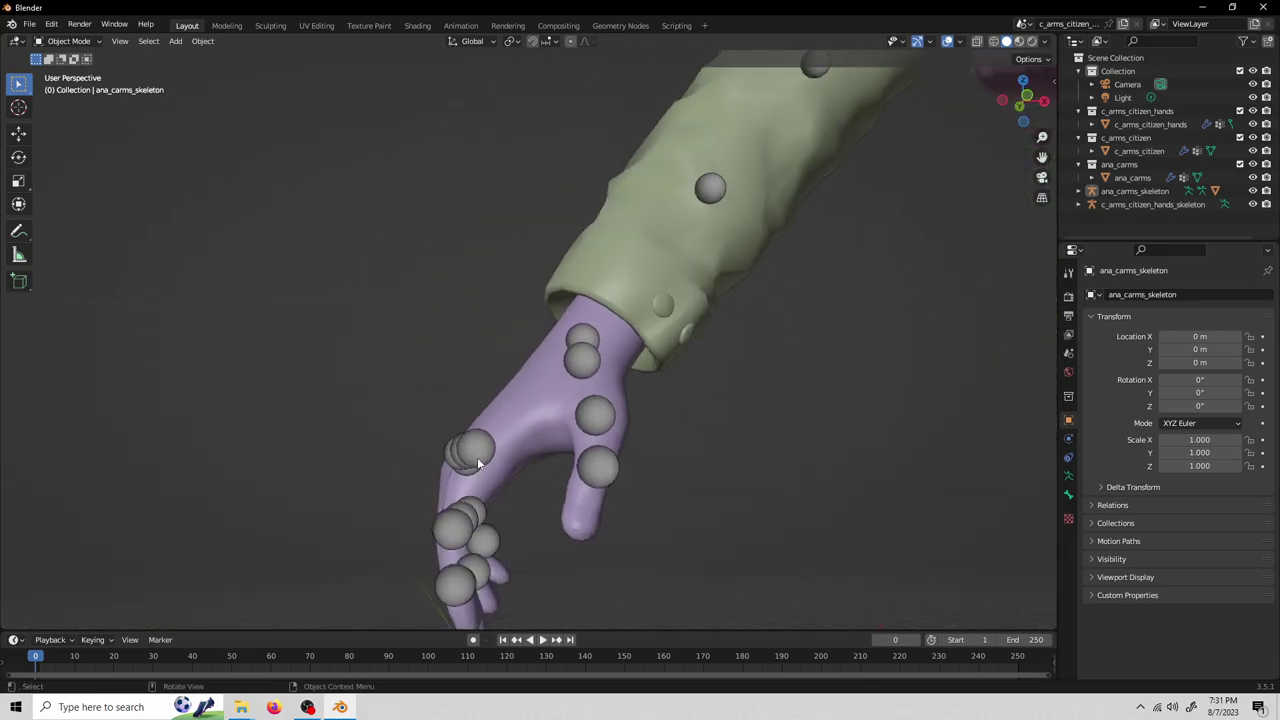
Step: Scale the ana_carms mesh and its skeleton together by about 1.043 to better match the default arms
{"action": "middle_click_drag", "start_coordinate": [591, 508], "coordinate": [800, 473]}
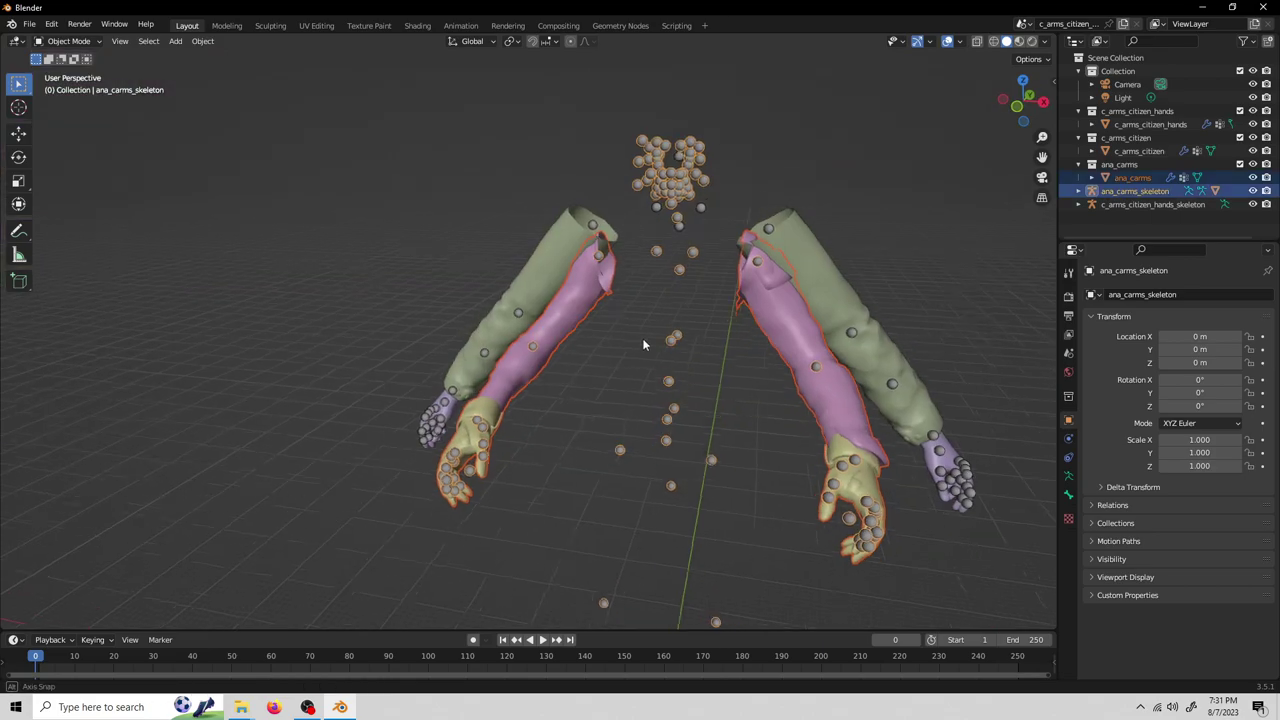
{"action": "middle_click_drag", "start_coordinate": [643, 345], "coordinate": [696, 389]}
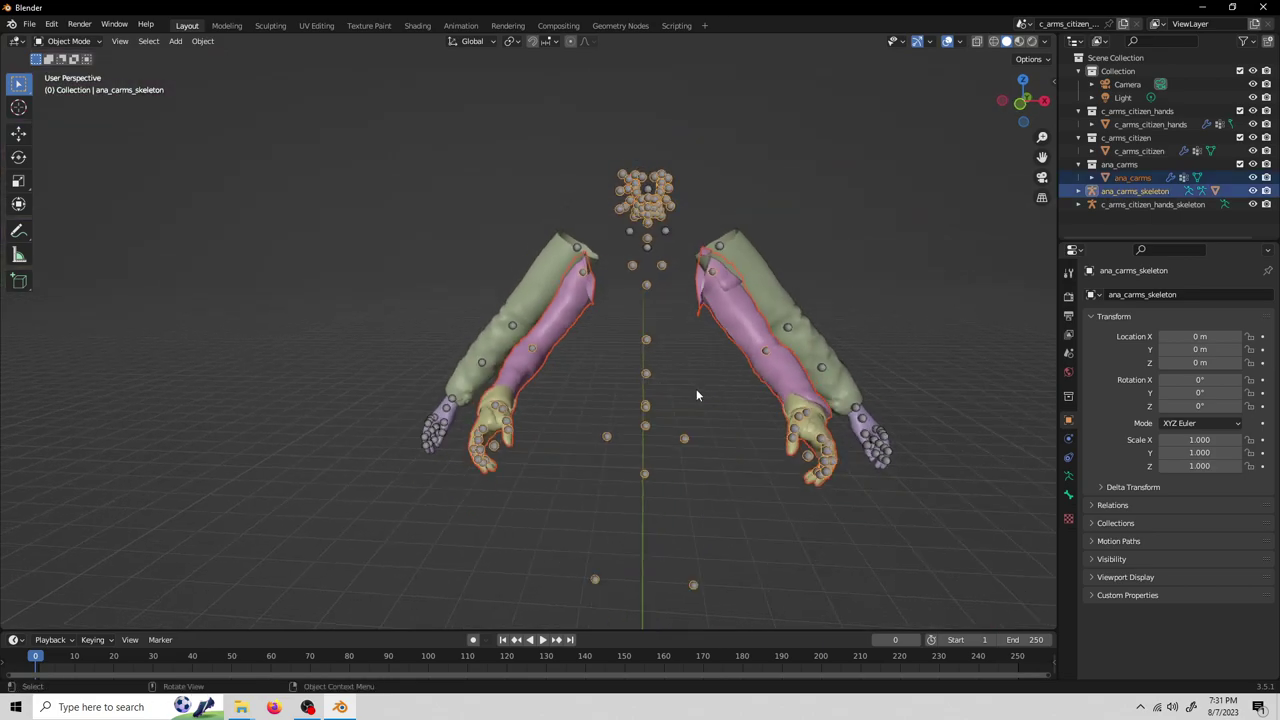
{"action": "key", "text": "s"}
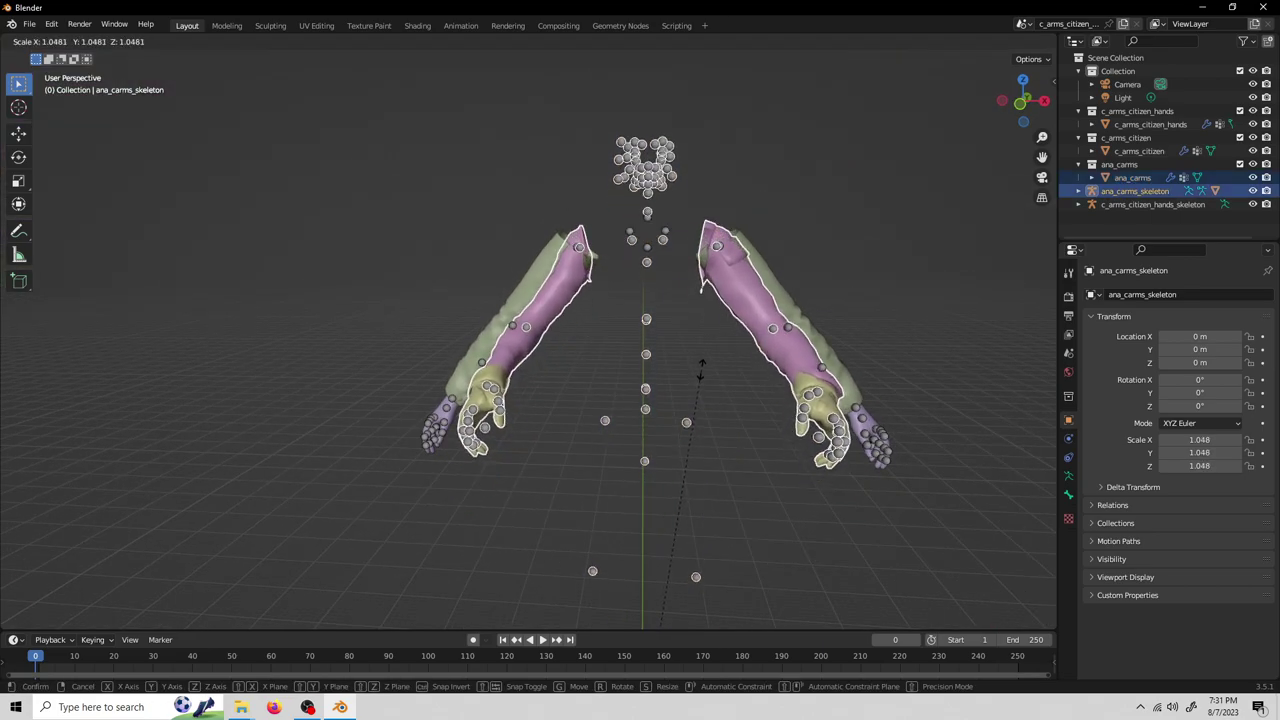
{"action": "right_click", "coordinate": [700, 368]}
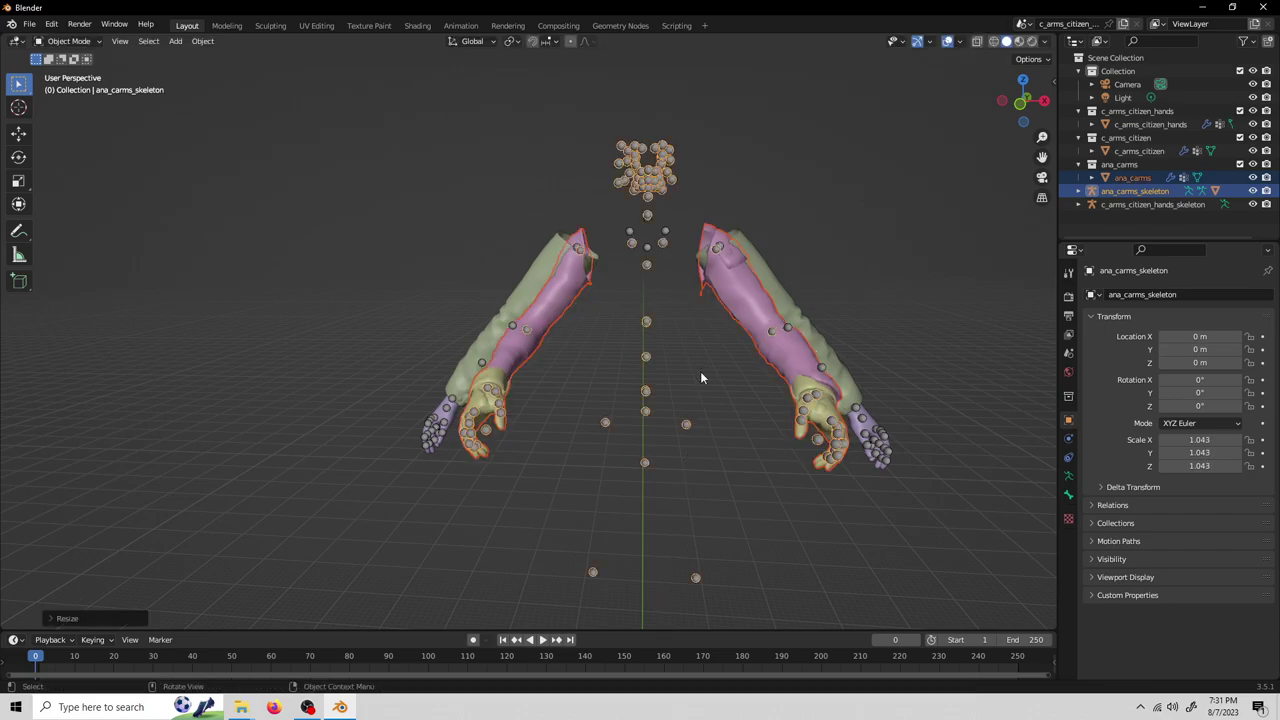
Step: Move the ana_carms mesh and its skeleton together along the Y axis to line up with the default arms
{"action": "middle_click_drag", "start_coordinate": [700, 371], "coordinate": [604, 440]}
{"action": "left_click", "coordinate": [622, 385]}
{"action": "left_click", "coordinate": [572, 397]}
{"action": "left_click", "coordinate": [608, 560], "text": "shift"}
{"action": "key", "text": "g"}
{"action": "key", "text": "y"}
{"action": "left_click", "coordinate": [697, 486]}
Step: Apply the location and the scale to the ana_carms mesh and skeleton
{"action": "key", "text": "ctrl+a"}
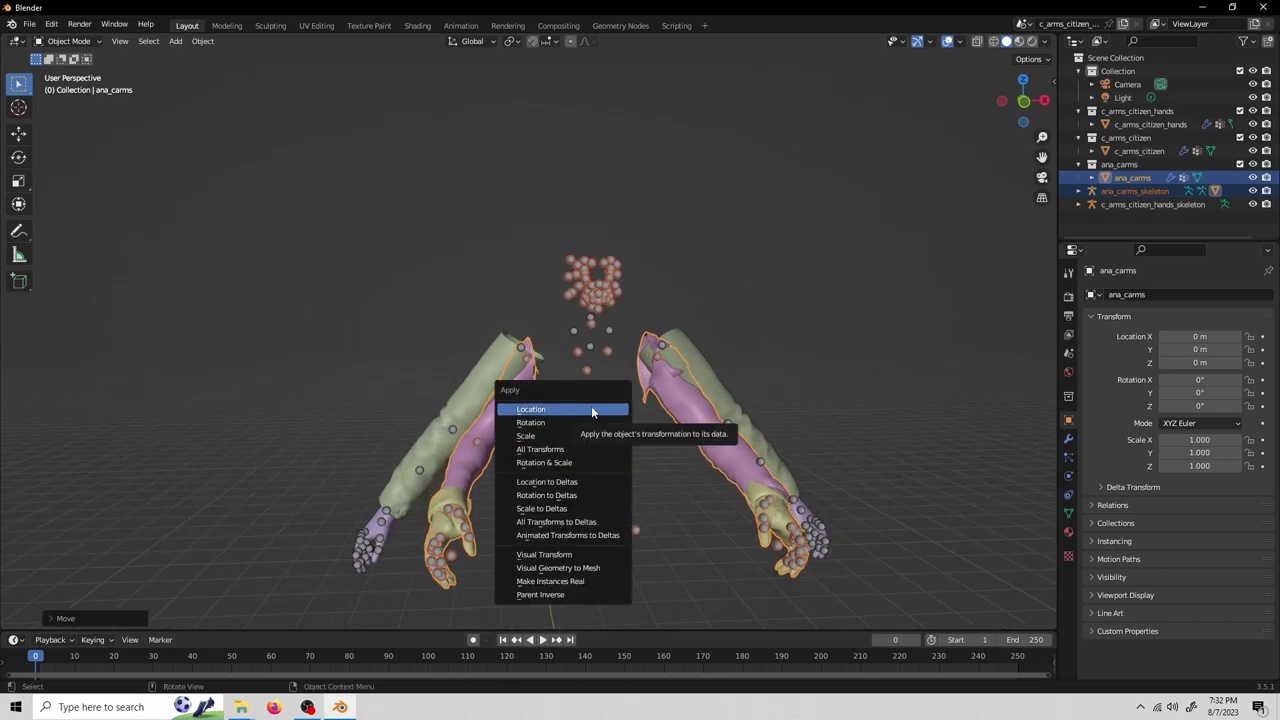
{"action": "left_click", "coordinate": [591, 408]}
{"action": "key", "text": "ctrl+a"}
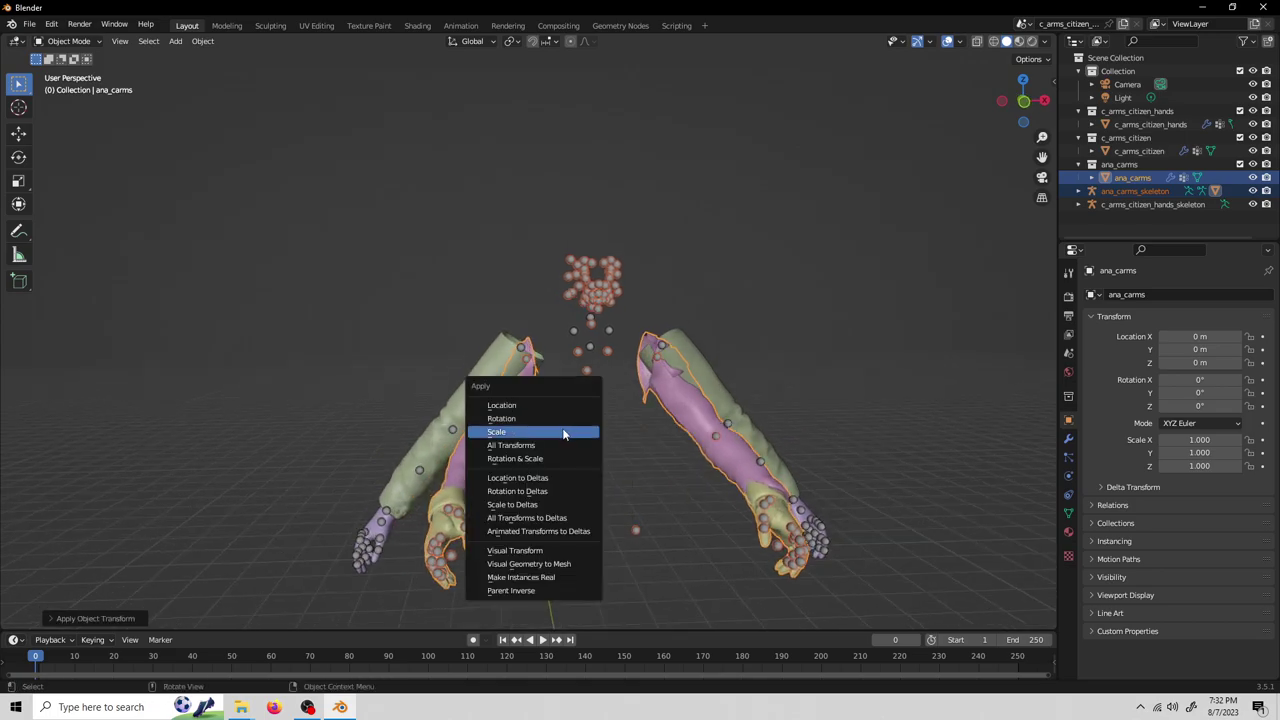
{"action": "left_click", "coordinate": [563, 434]}
Step: Raise the ana_carms mesh and skeleton about 1.3 m along the Z axis toward the default arms' shoulder height
{"action": "key", "text": "g"}
{"action": "key", "text": "z"}
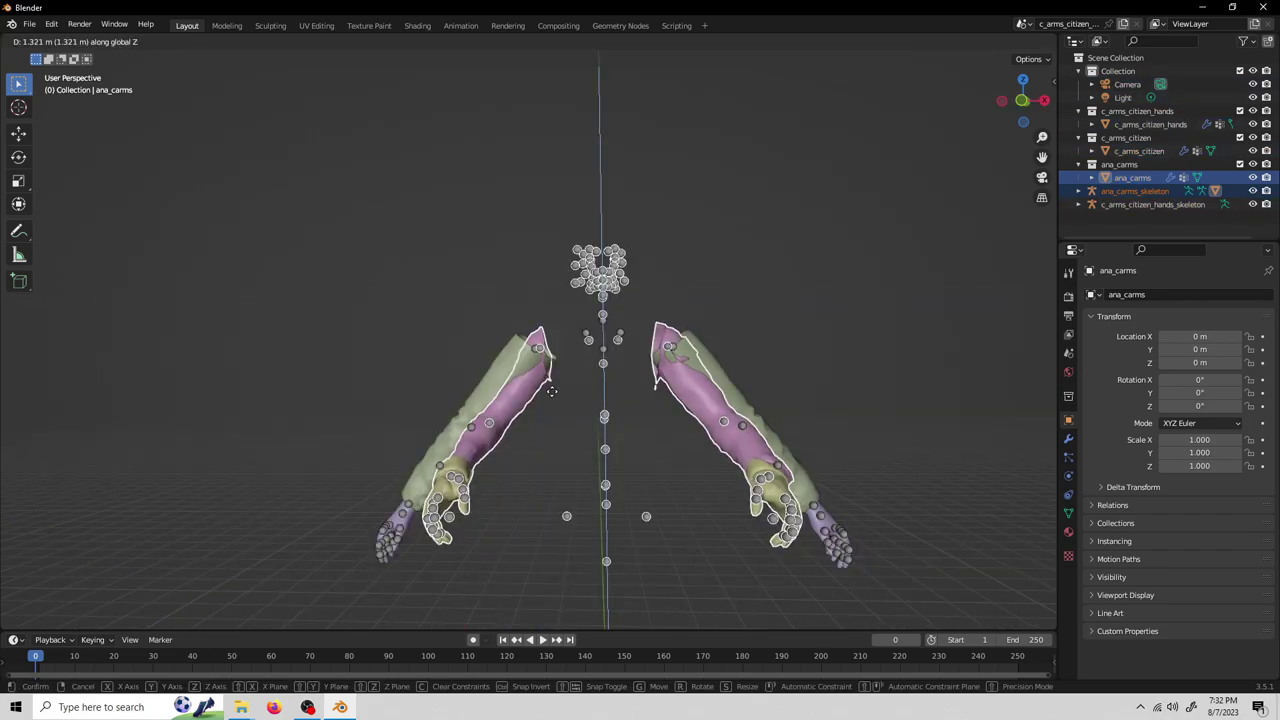
{"action": "left_click", "coordinate": [551, 391]}
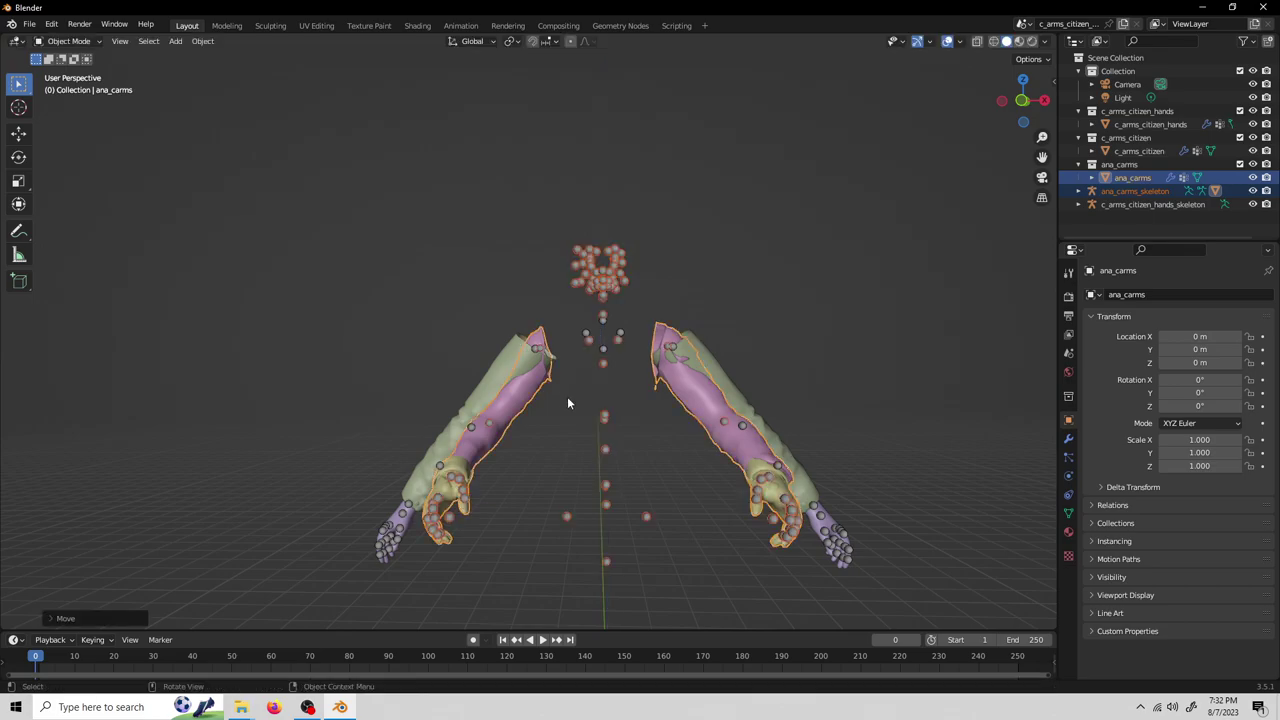
Step: Put ana_carms_skeleton into Pose Mode and view it from the front
{"action": "middle_click_drag", "start_coordinate": [567, 396], "coordinate": [603, 416]}
{"action": "left_click", "coordinate": [606, 452]}
{"action": "key", "text": "ctrl+Tab"}
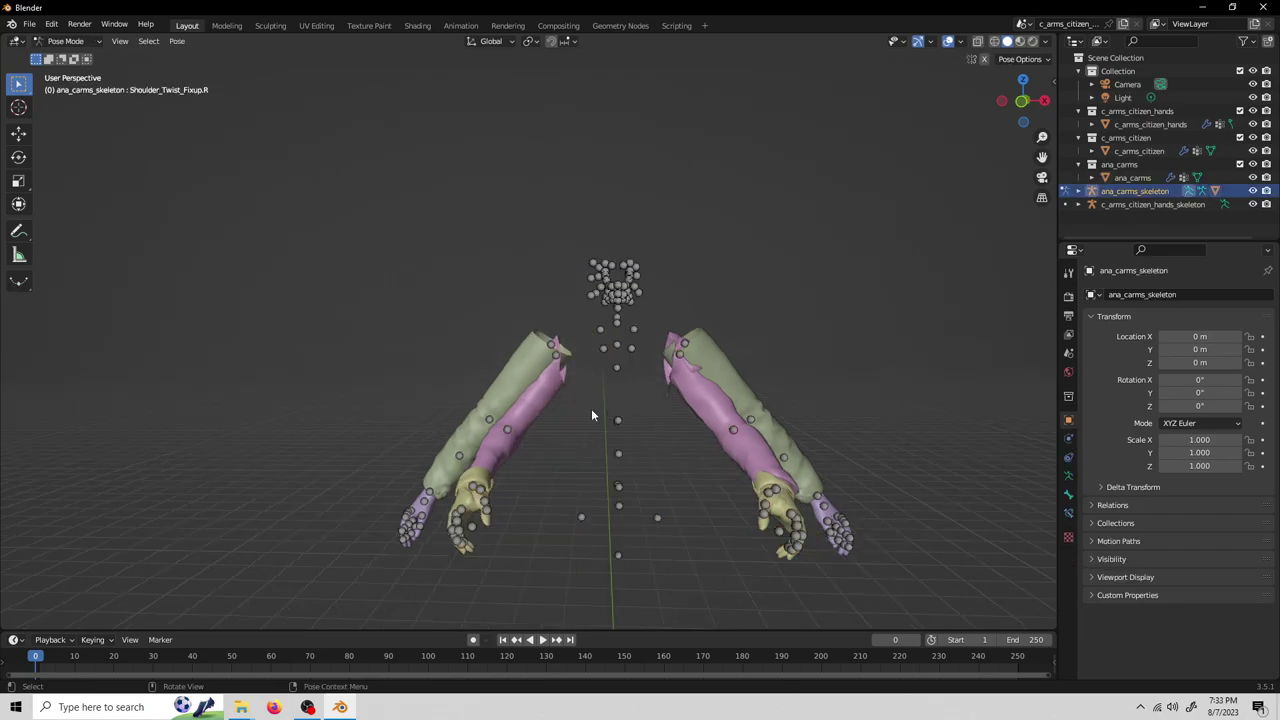
{"action": "left_click", "coordinate": [119, 41]}
{"action": "mouse_move", "coordinate": [197, 217]}
{"action": "left_click", "coordinate": [363, 261]}
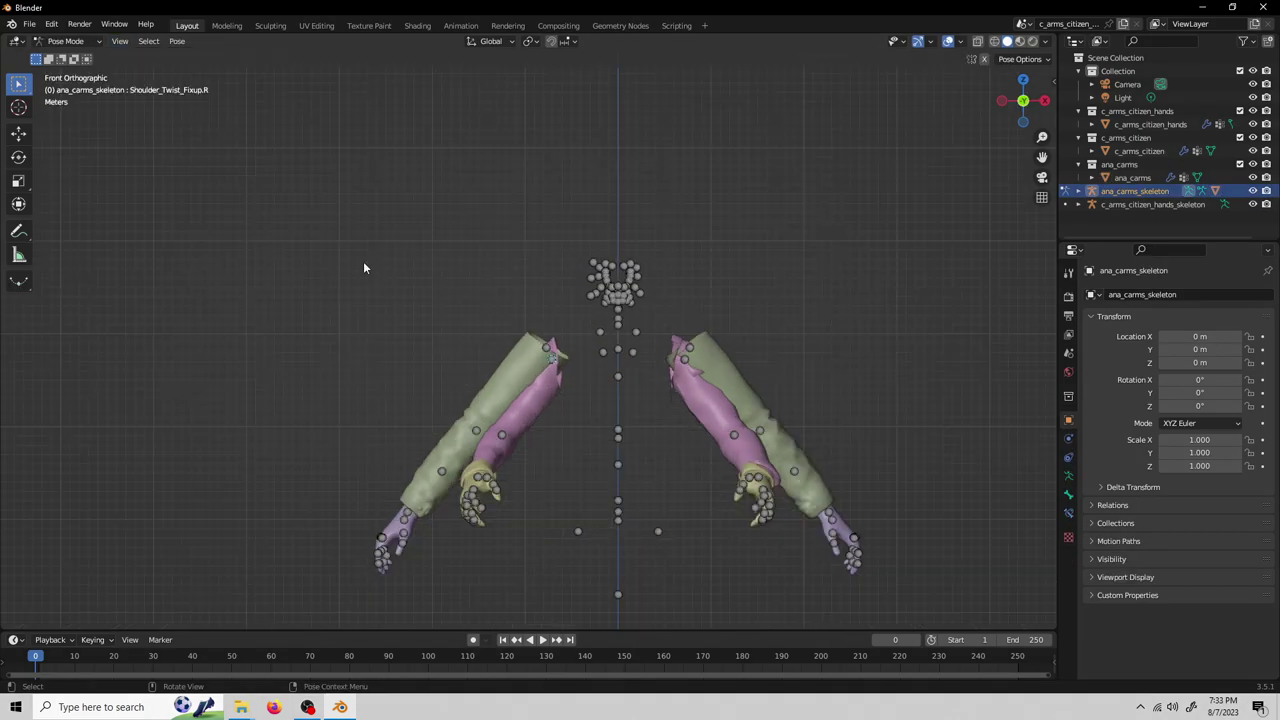
Step: Move the right clavicle bone about -0.55 m in X and 1.25 m in Z so the shoulder joint meets the default one
{"action": "middle_click_drag", "start_coordinate": [557, 449], "coordinate": [555, 399], "text": "shift"}
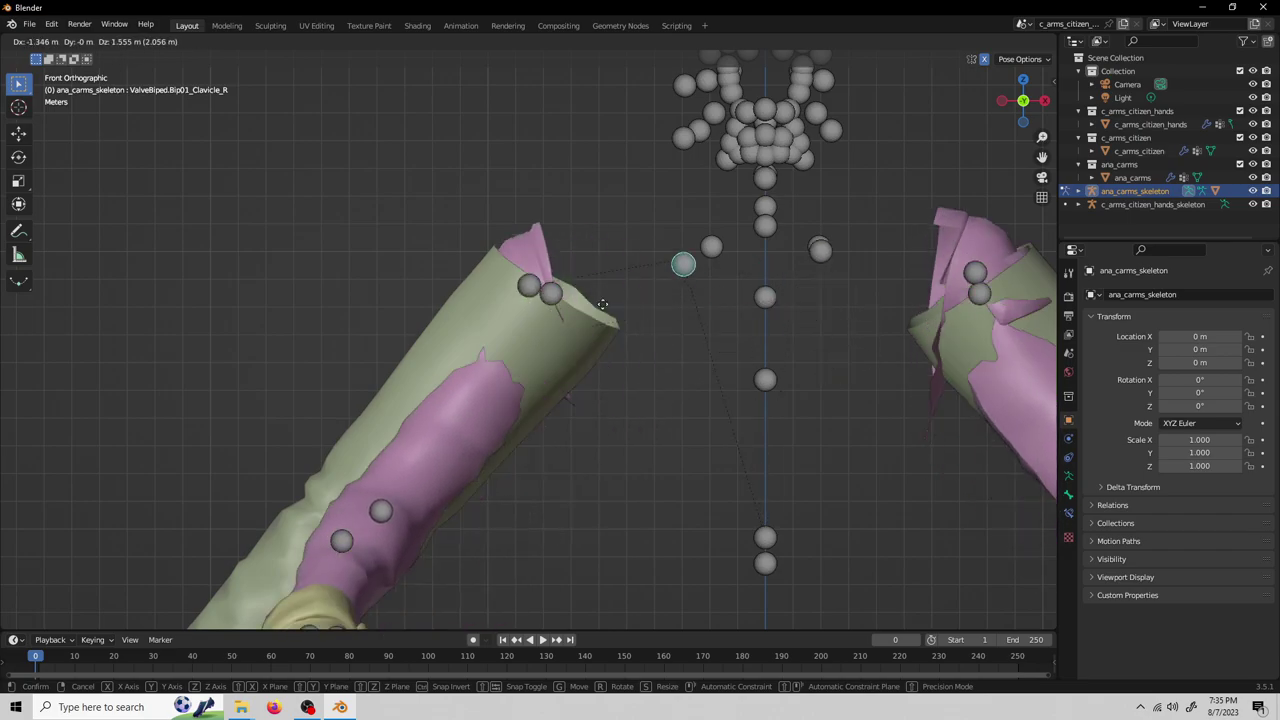
{"action": "right_click", "coordinate": [606, 348]}
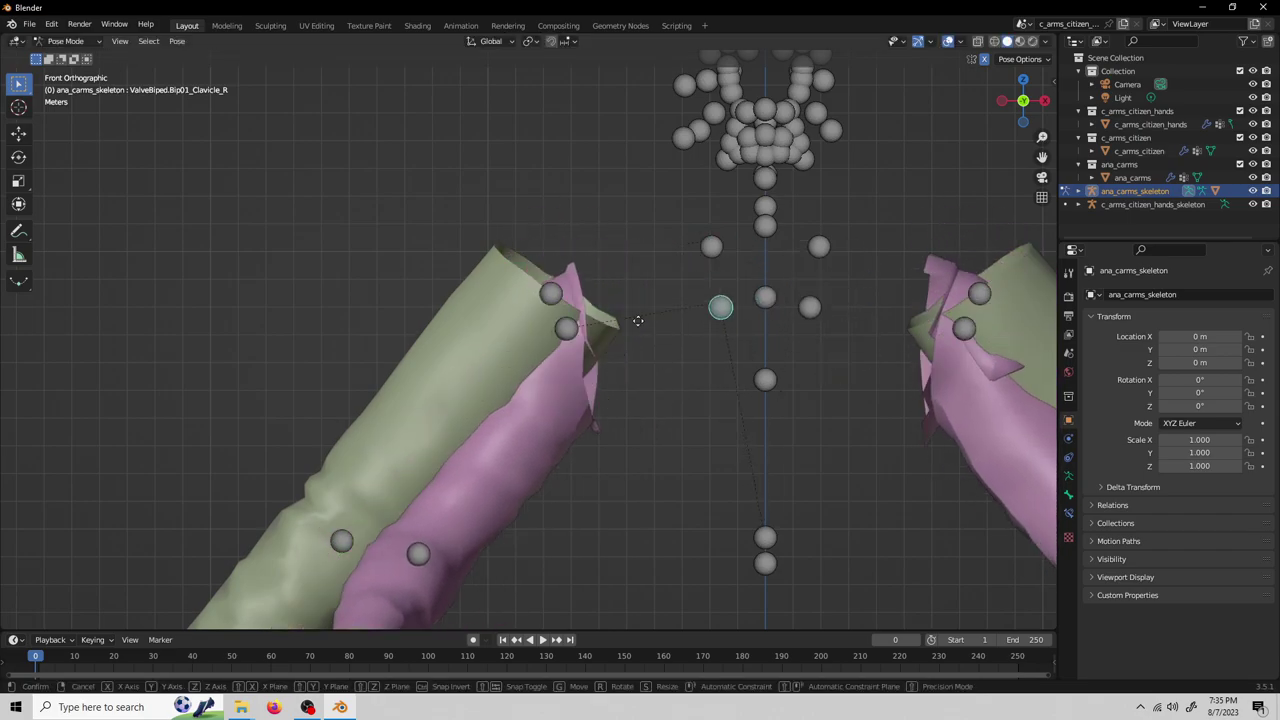
{"action": "key", "text": "g"}
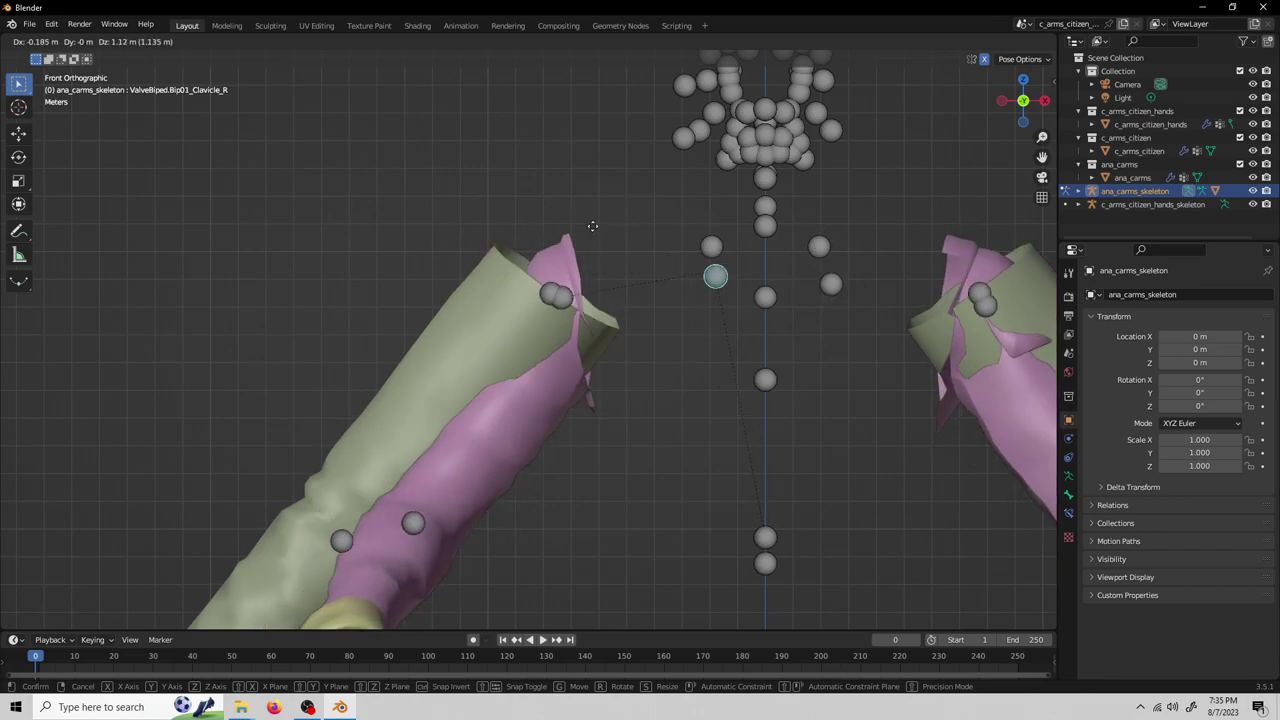
{"action": "left_click", "coordinate": [595, 287]}
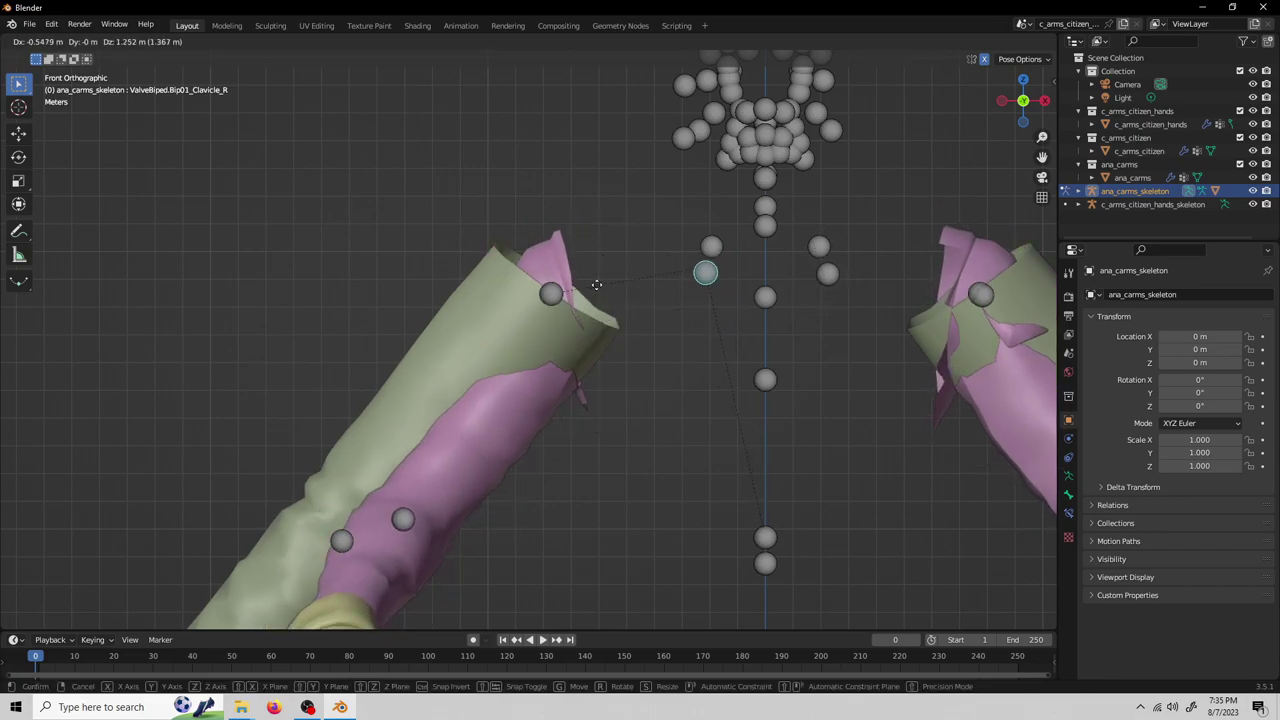
Step: In the left side view, rotate the right forearm bone and the right upper arm bone to follow the default arm's angle
{"action": "scroll", "coordinate": [646, 384], "scroll_direction": "down", "scroll_amount": 5}
{"action": "key", "text": "r"}
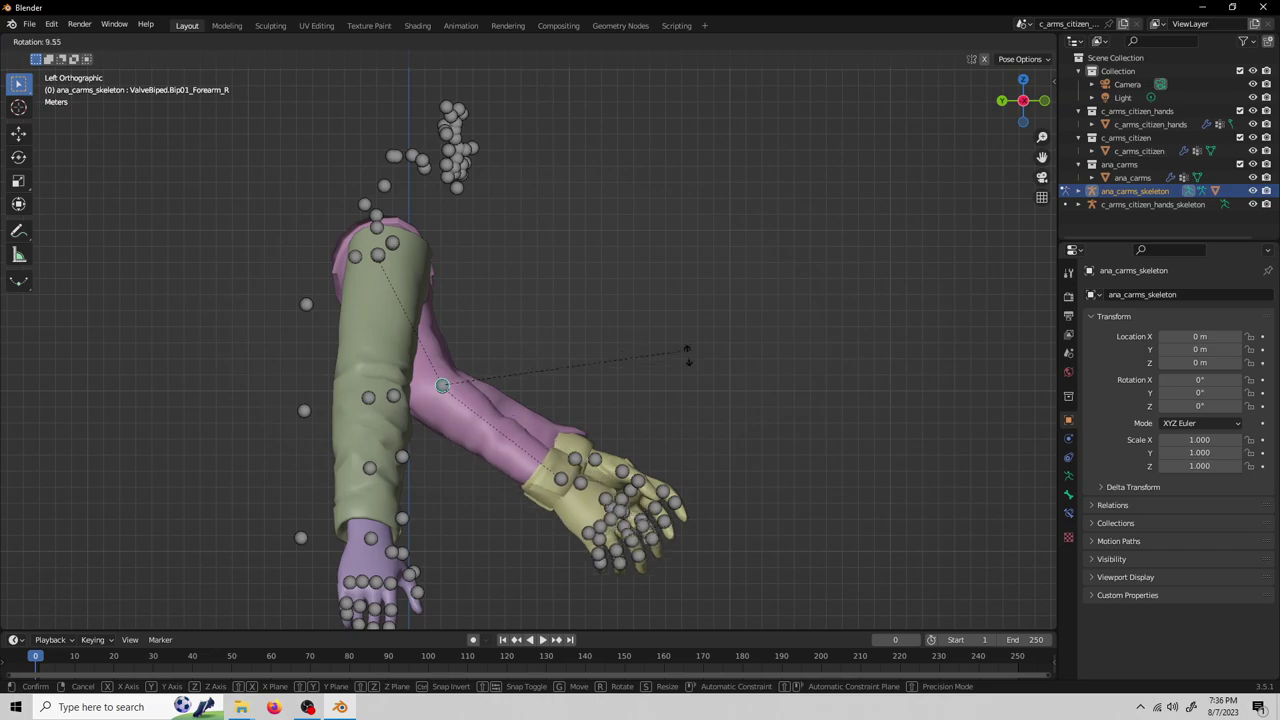
{"action": "left_click", "coordinate": [625, 450]}
{"action": "left_click", "coordinate": [378, 257]}
{"action": "key", "text": "r"}
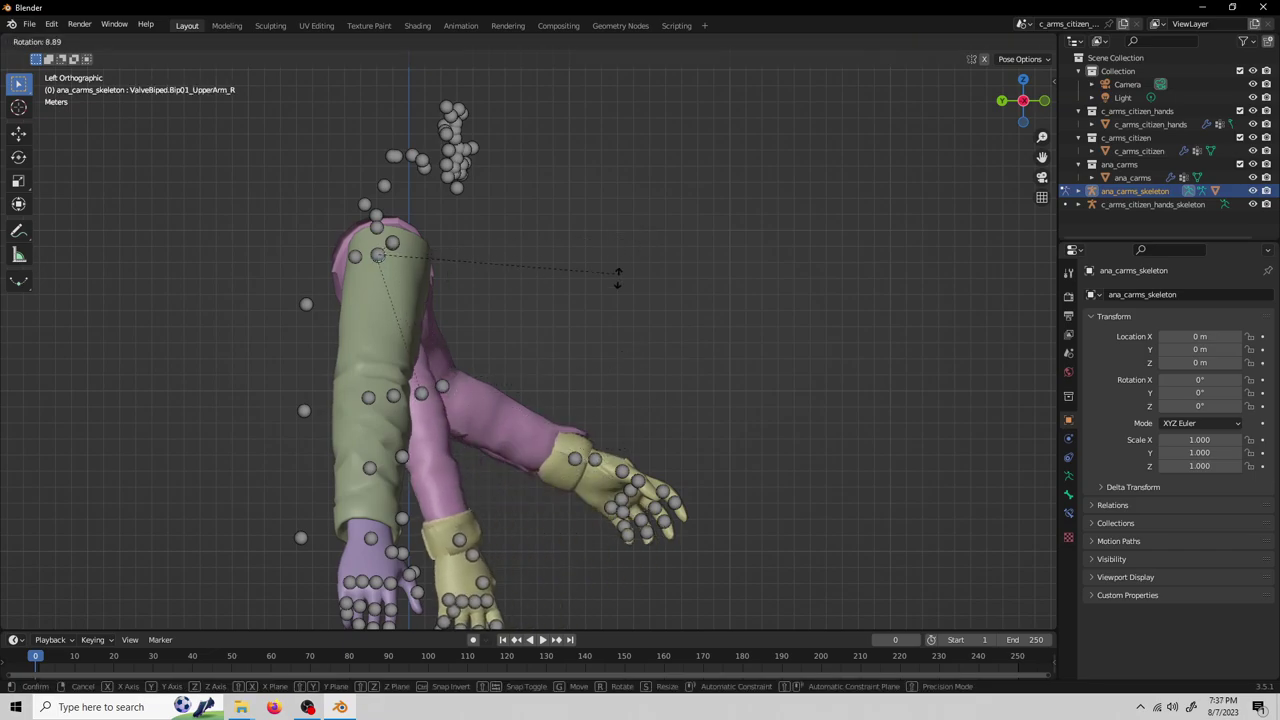
{"action": "left_click", "coordinate": [600, 342]}
Step: In the front view, rotate the right upper arm bone until the custom arm lies along the default sleeve
{"action": "key", "text": "KP_1"}
{"action": "key", "text": "r"}
{"action": "left_click", "coordinate": [717, 431]}
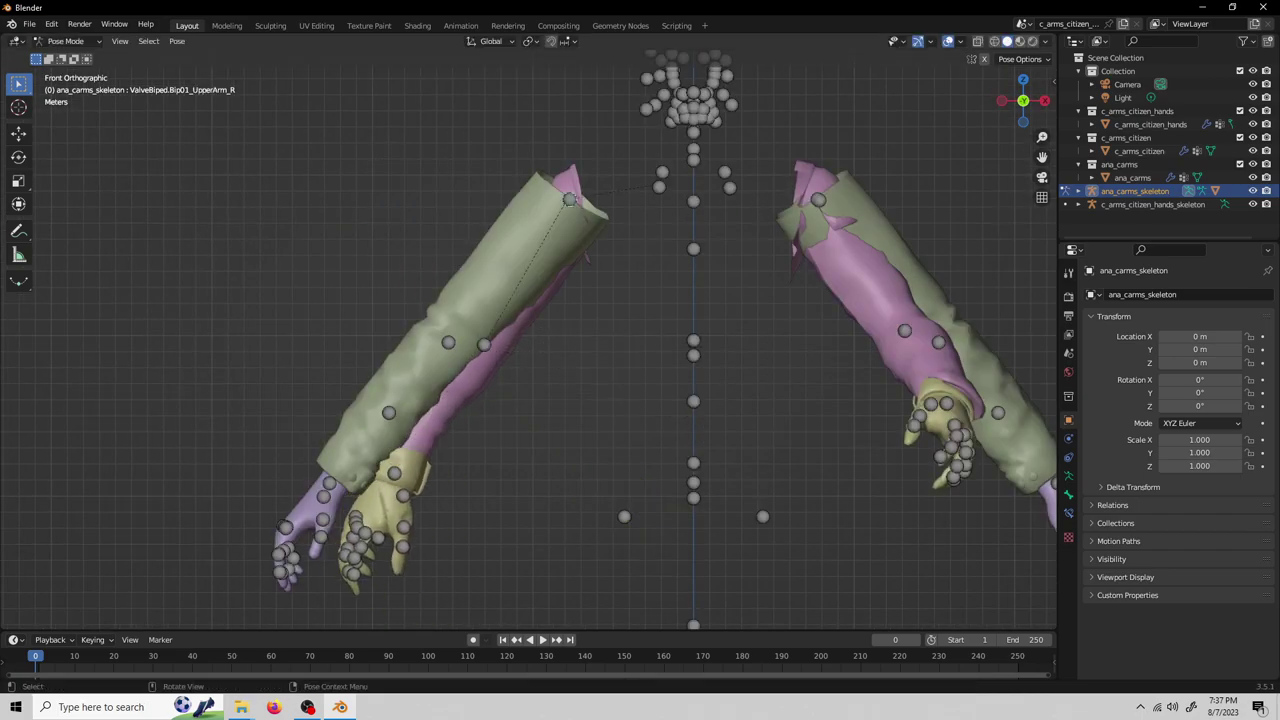
{"action": "key", "text": "r"}
{"action": "left_click", "coordinate": [734, 223]}
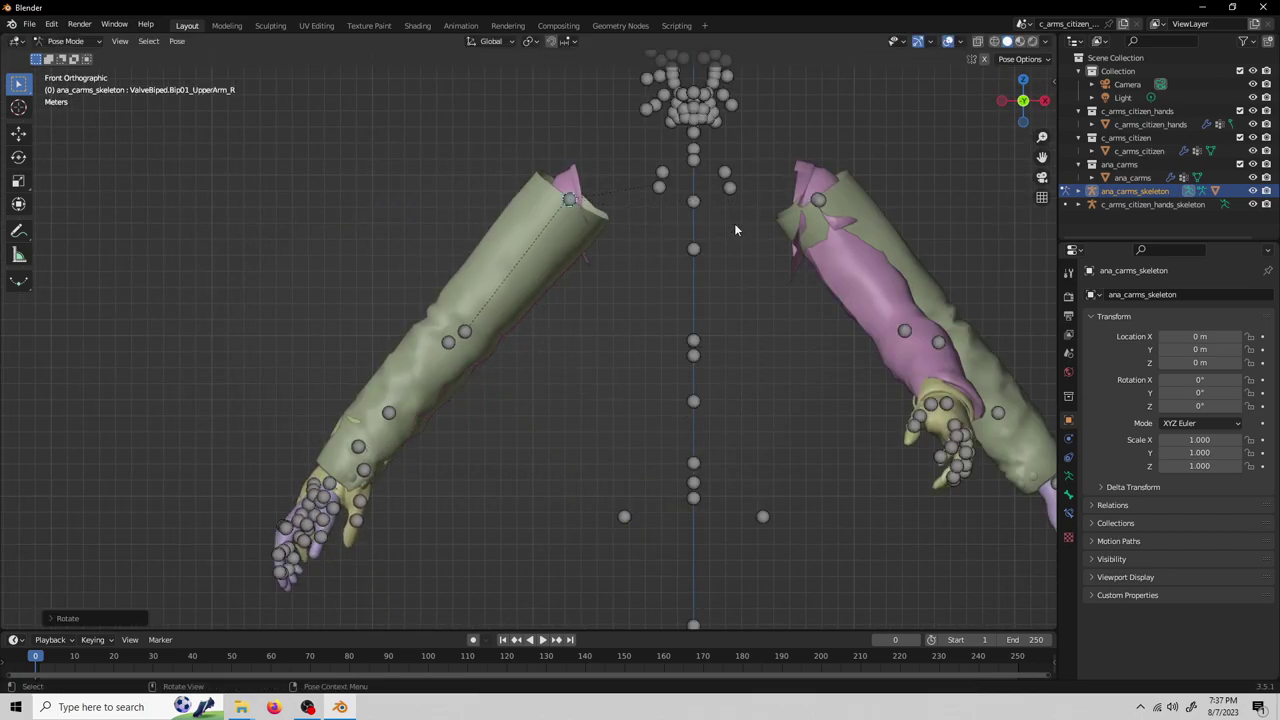
Step: In the front view, move the right forearm bone about -1.8 m in X and -2.3 m in Z so the wrist joint meets the default one
{"action": "middle_click_drag", "start_coordinate": [531, 383], "coordinate": [741, 398]}
{"action": "left_click", "coordinate": [359, 455]}
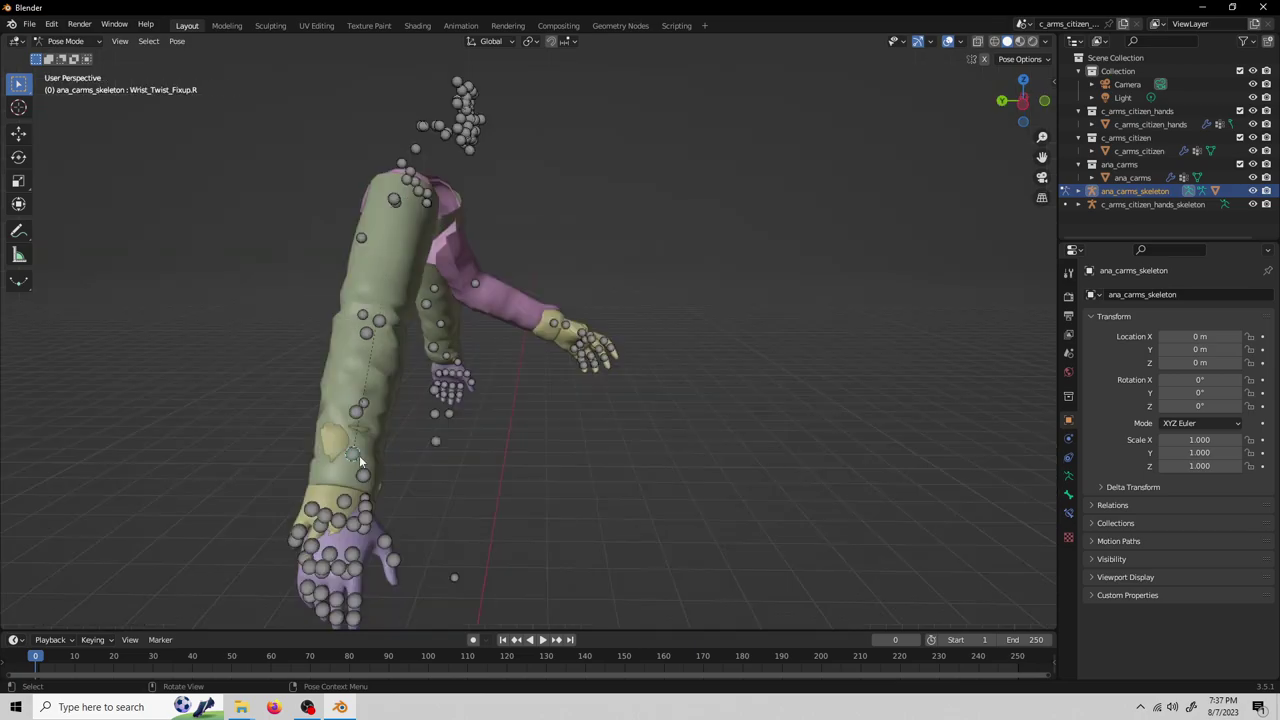
{"action": "middle_click_drag", "start_coordinate": [470, 460], "coordinate": [264, 250]}
{"action": "left_click", "coordinate": [113, 42]}
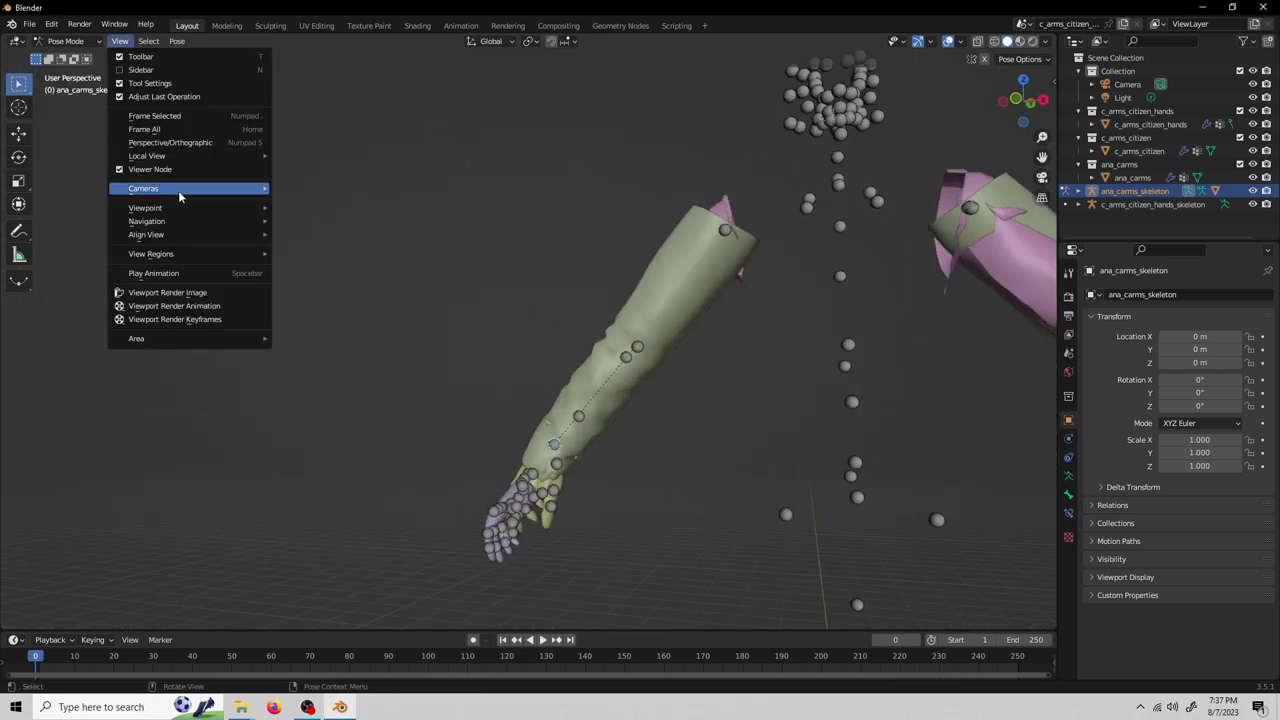
{"action": "mouse_move", "coordinate": [186, 208]}
{"action": "left_click", "coordinate": [351, 262]}
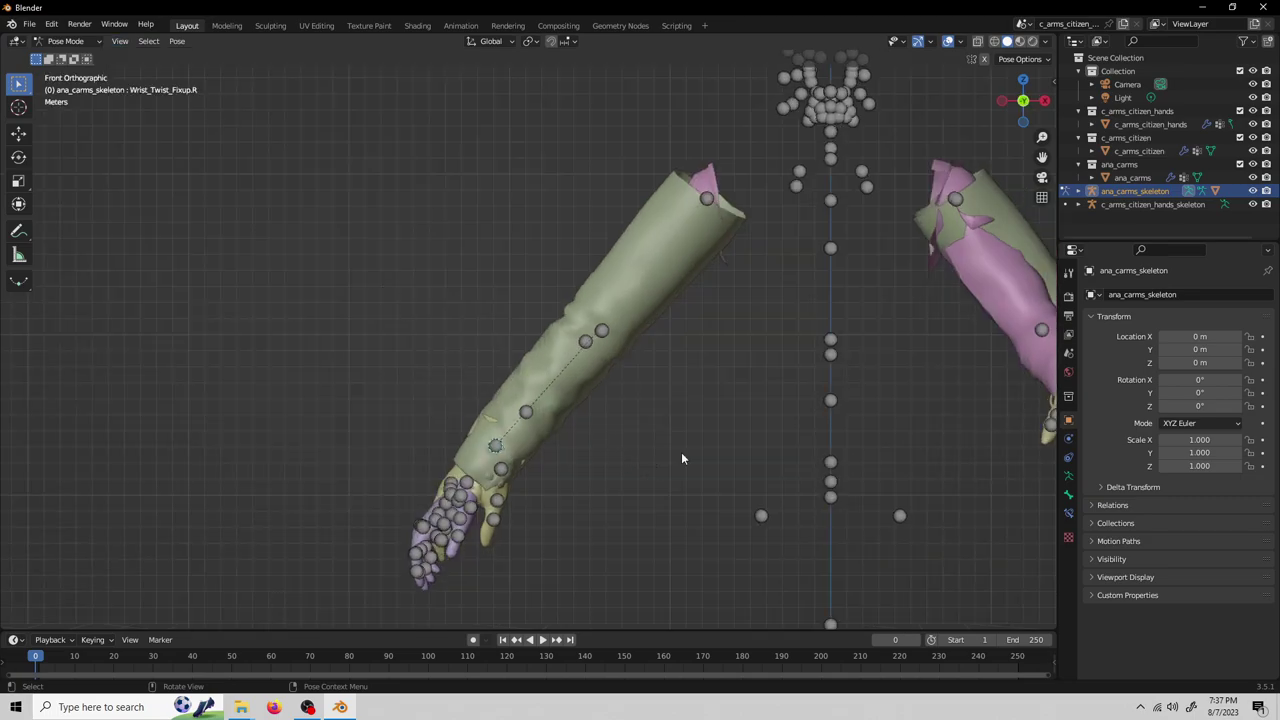
{"action": "key", "text": "g"}
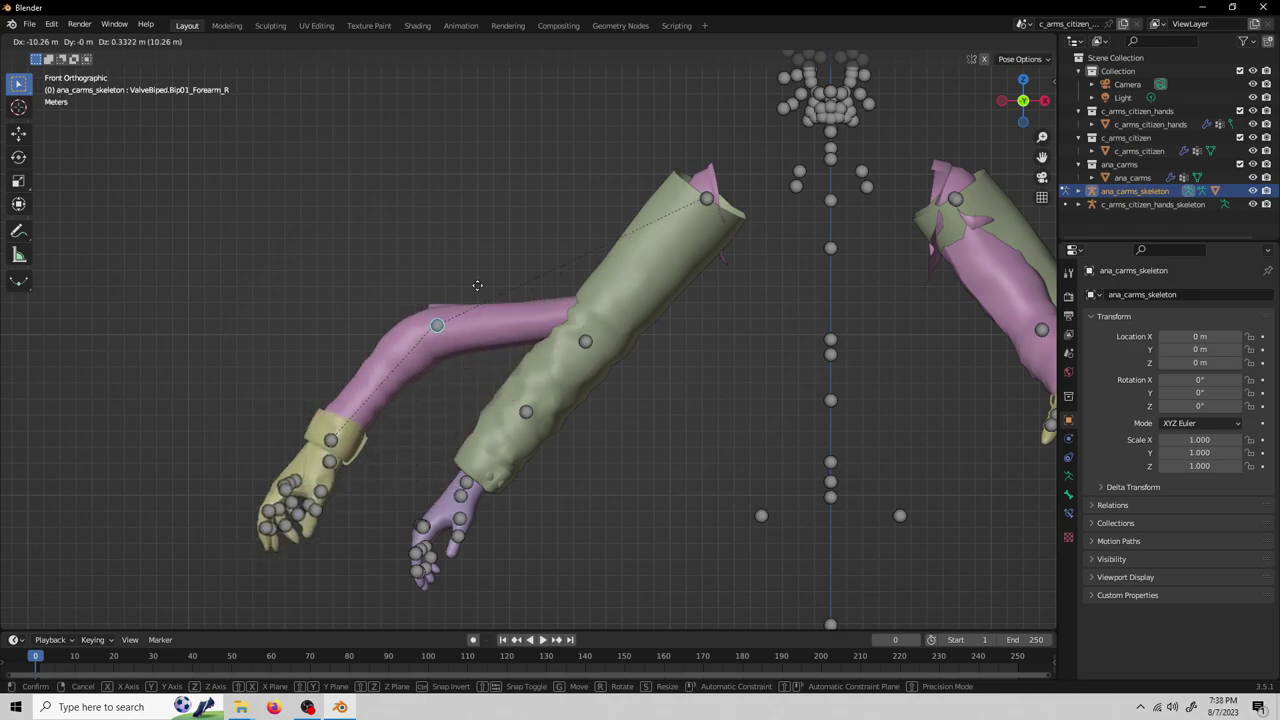
{"action": "right_click", "coordinate": [709, 233]}
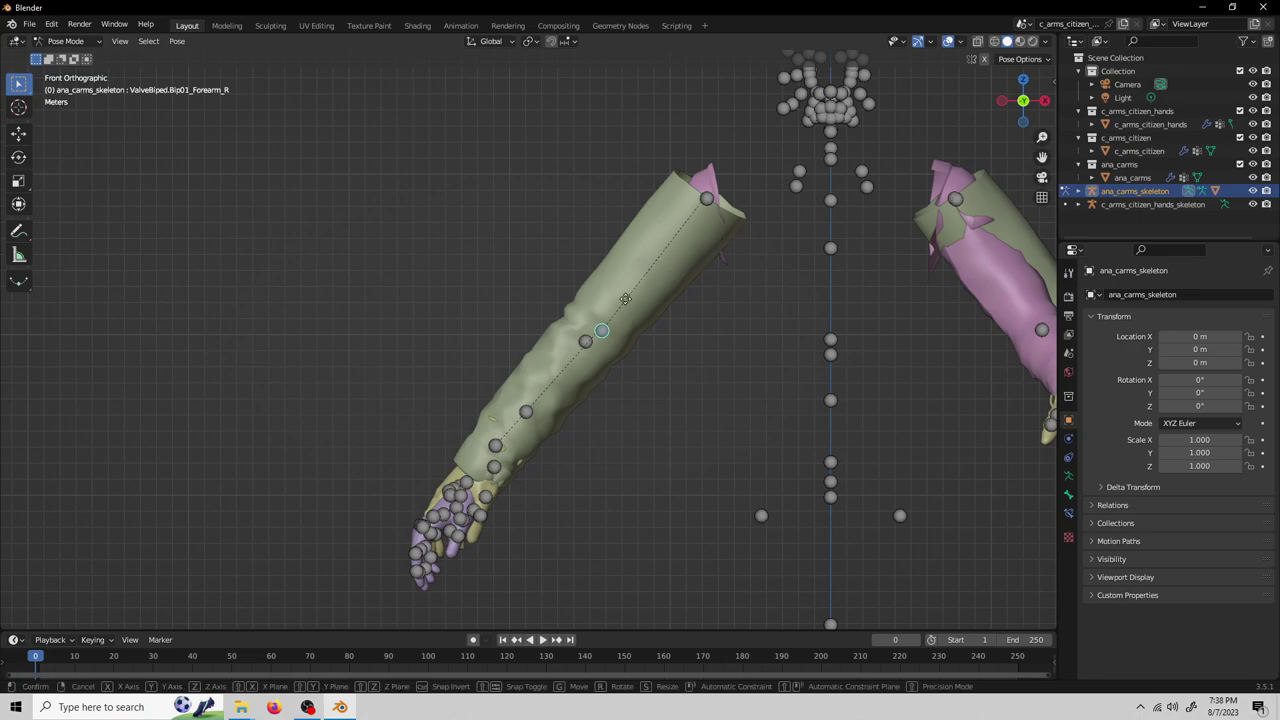
{"action": "key", "text": "g"}
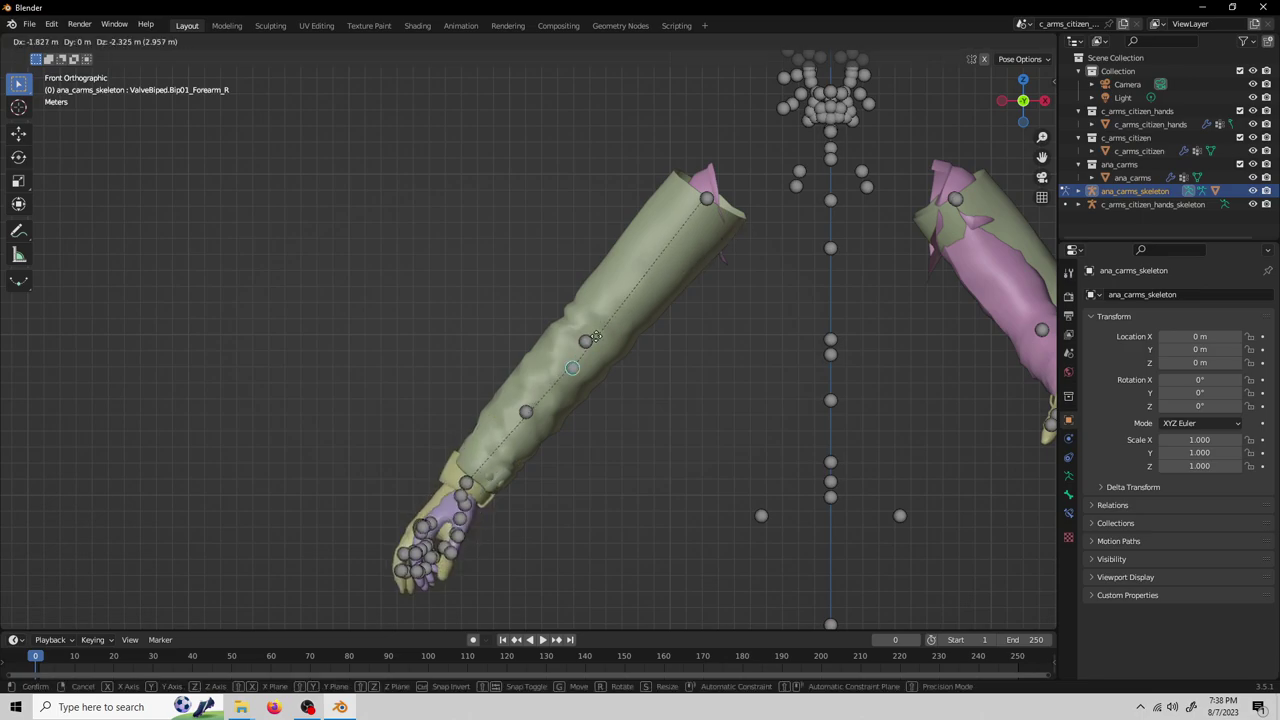
{"action": "left_click", "coordinate": [602, 332]}
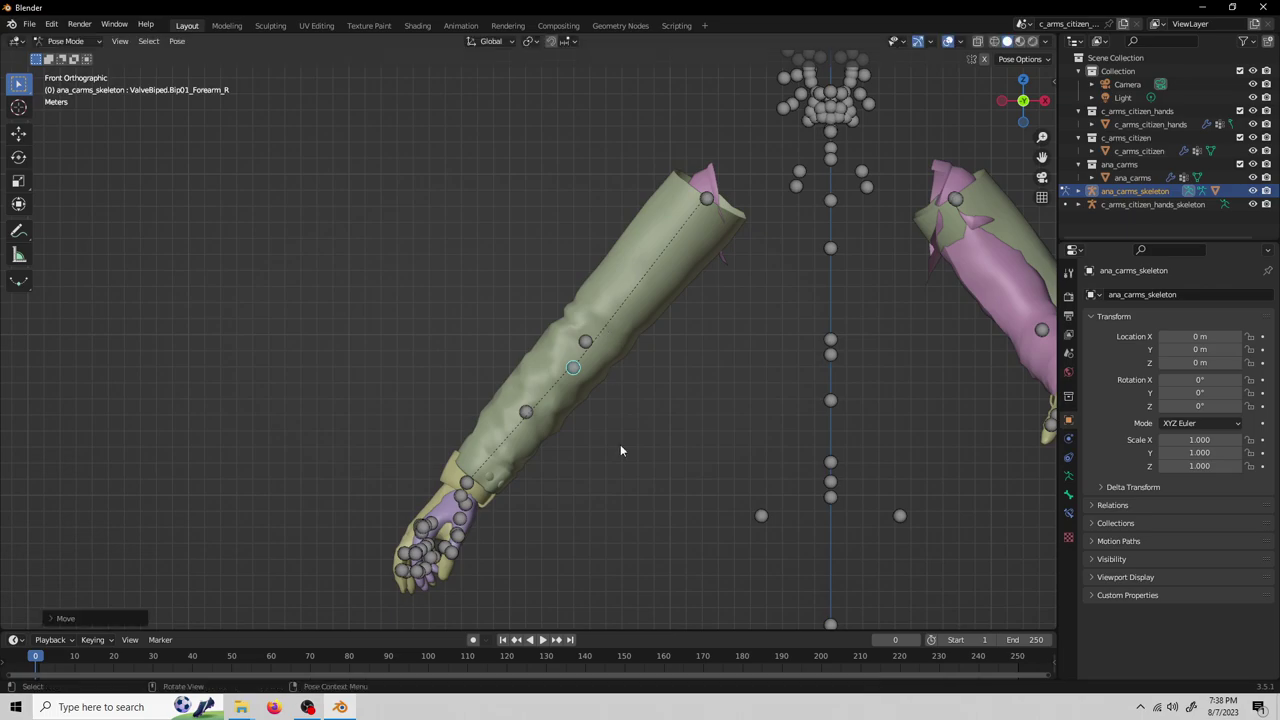
Step: Use trackball rotation on the right thumb's base bone, Finger0_R, to align the custom thumb with the default thumb
{"action": "middle_click_drag", "start_coordinate": [620, 444], "coordinate": [568, 464]}
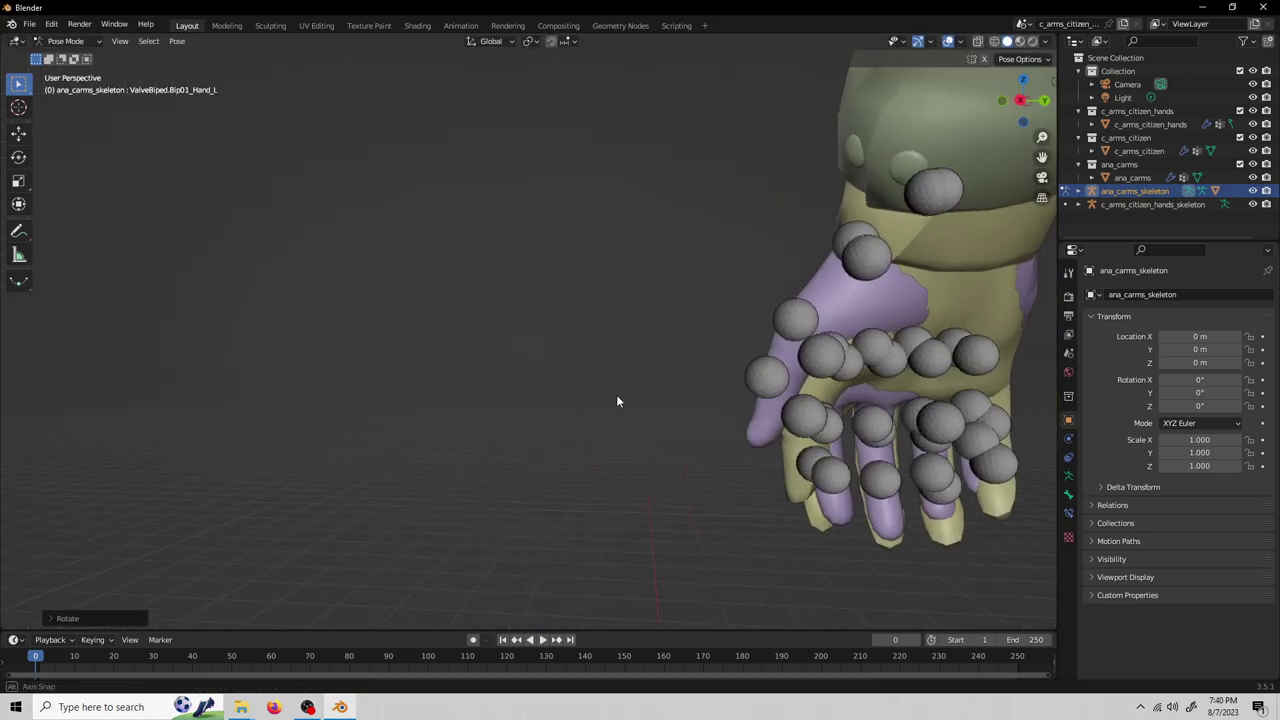
{"action": "middle_click_drag", "start_coordinate": [616, 394], "coordinate": [823, 428]}
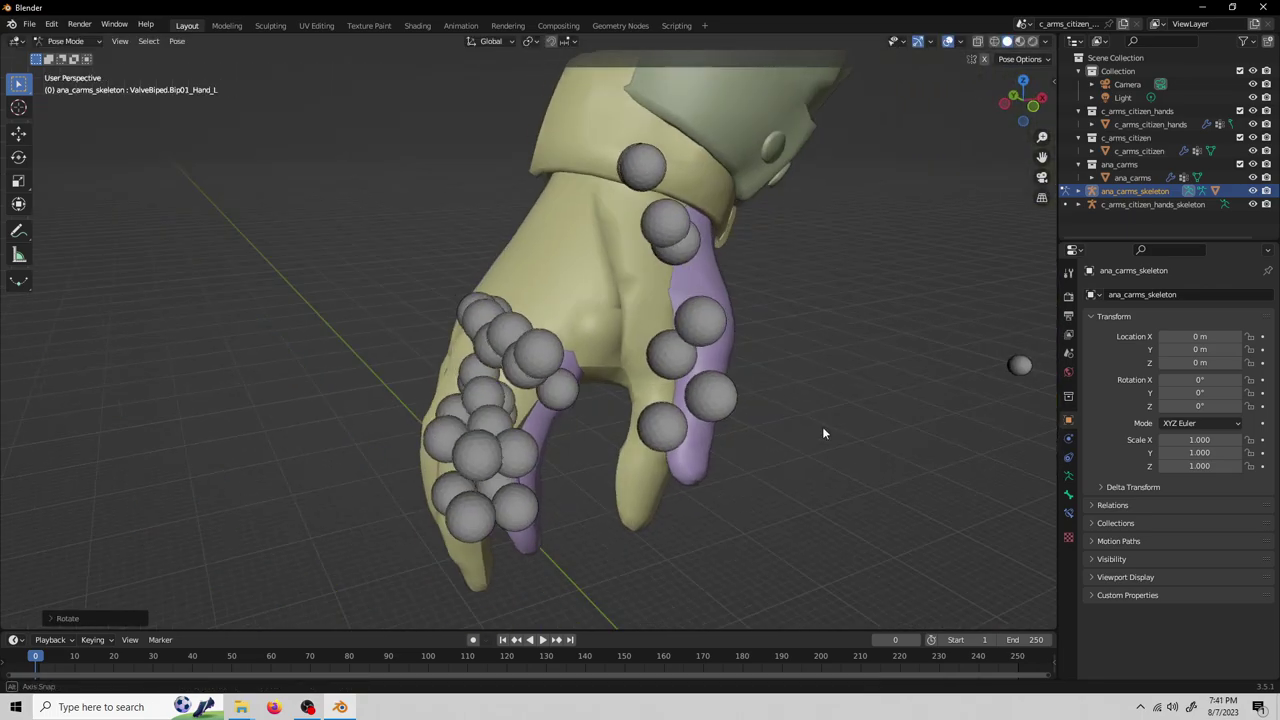
{"action": "middle_click_drag", "start_coordinate": [775, 280], "coordinate": [659, 232]}
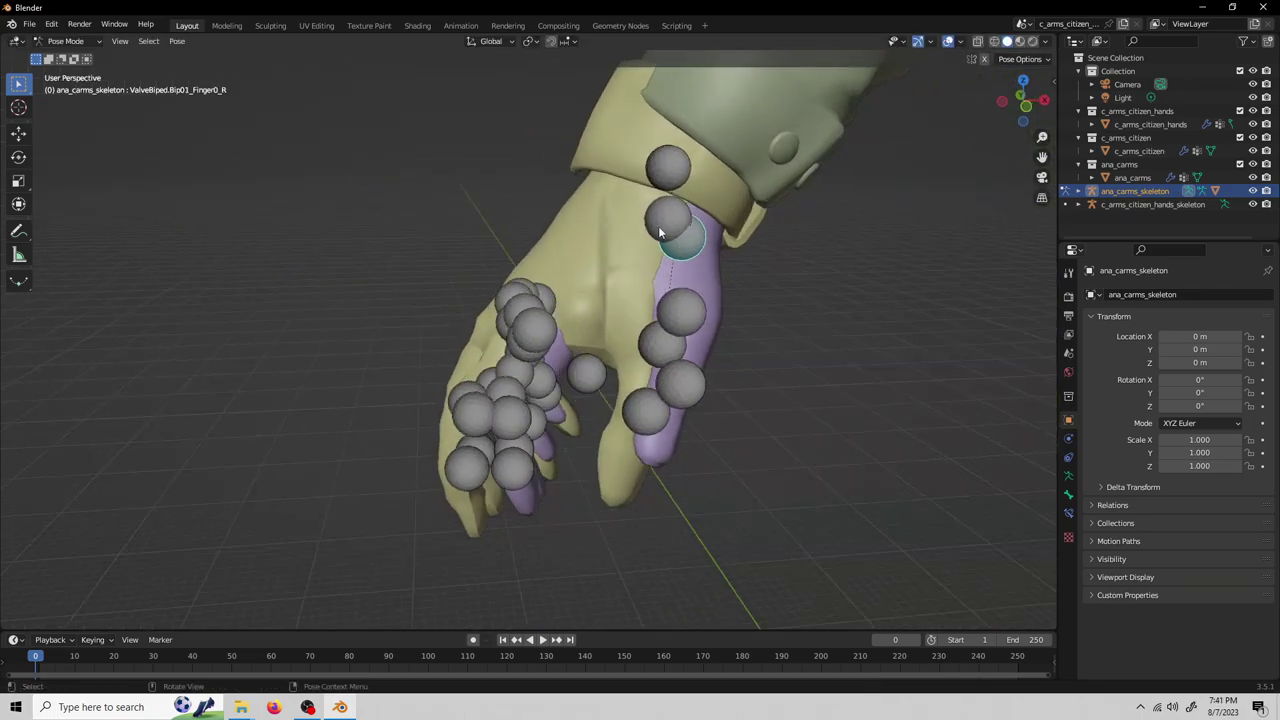
{"action": "key", "text": "r"}
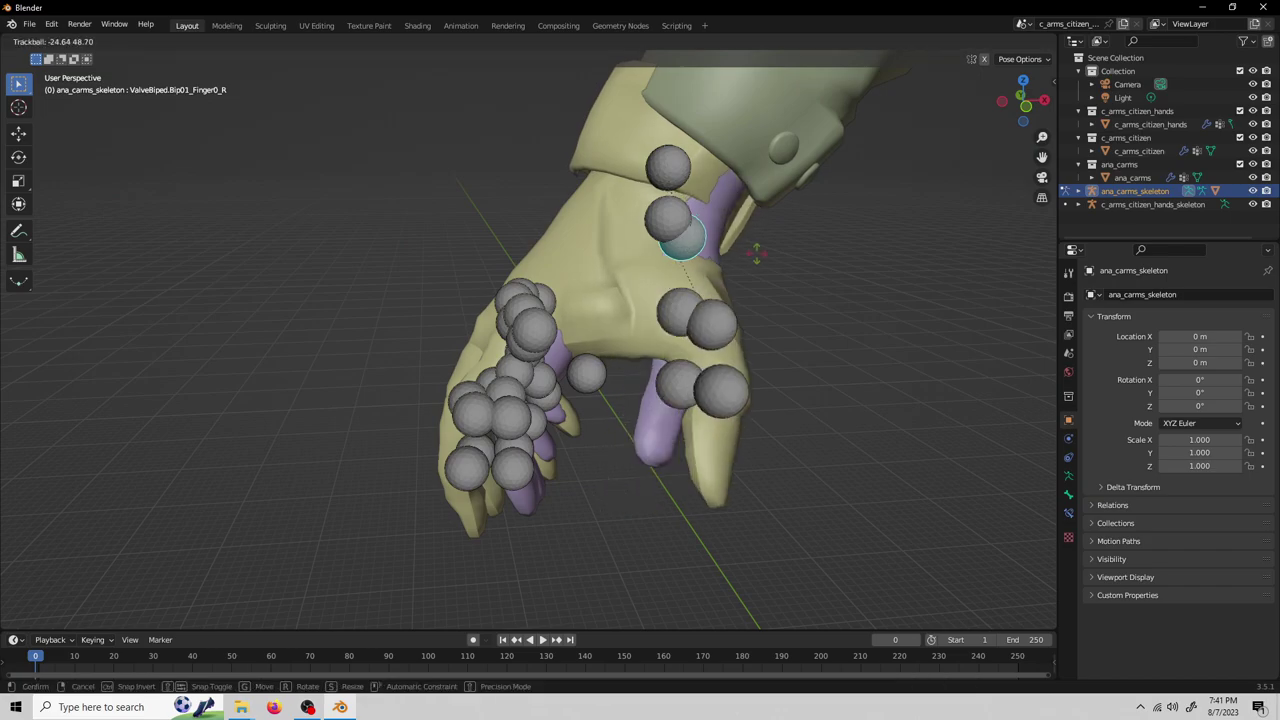
{"action": "right_click", "coordinate": [730, 267]}
{"action": "middle_click_drag", "start_coordinate": [730, 267], "coordinate": [704, 288]}
{"action": "key", "text": "r"}
{"action": "key", "text": "r"}
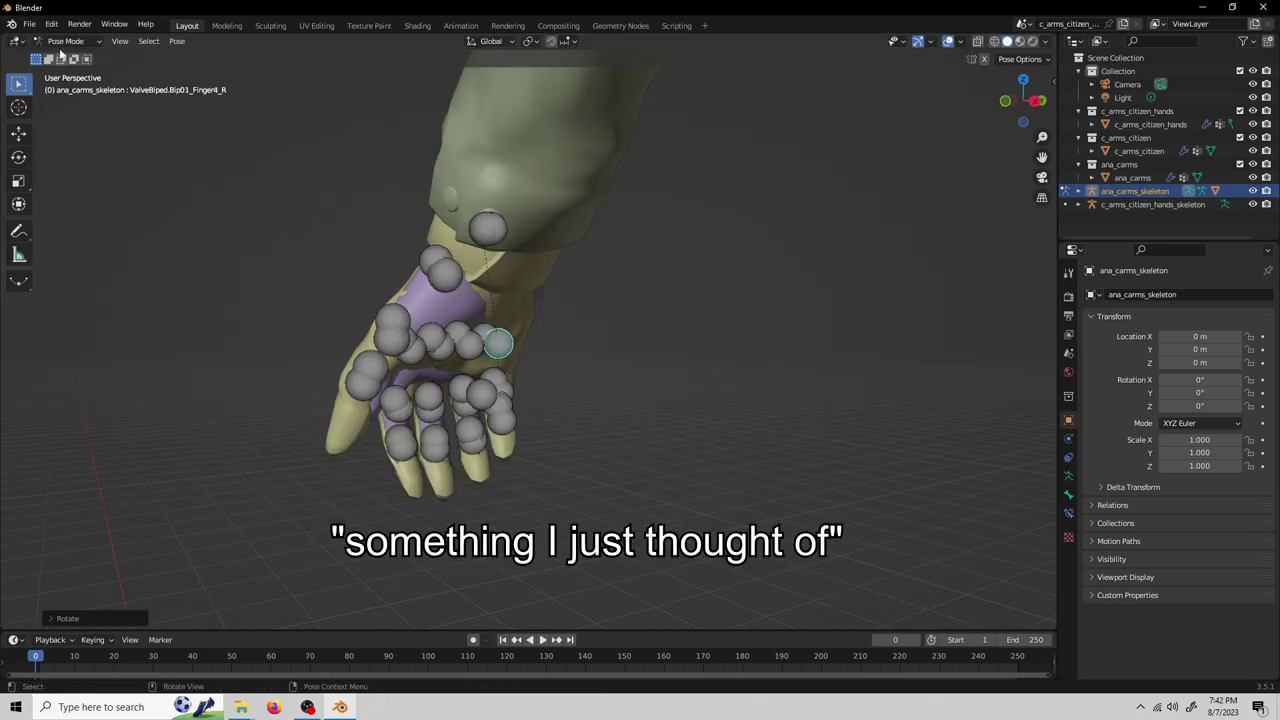
Step: Return to Object Mode and turn off Shapes in the viewport display settings of ana_carms_skeleton
{"action": "left_click", "coordinate": [65, 41]}
{"action": "left_click", "coordinate": [65, 56]}
{"action": "middle_click_drag", "start_coordinate": [345, 262], "coordinate": [557, 353]}
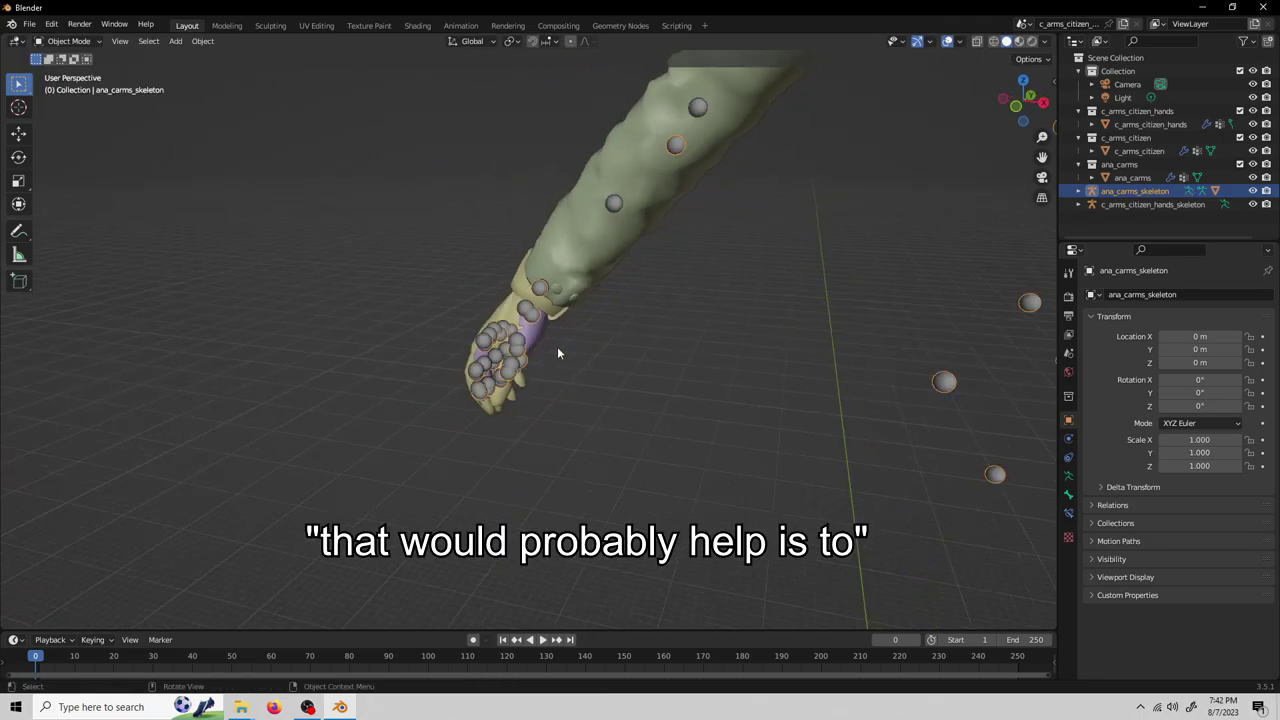
{"action": "scroll", "coordinate": [682, 318], "scroll_direction": "down", "scroll_amount": 3}
{"action": "middle_click_drag", "start_coordinate": [682, 318], "coordinate": [612, 325]}
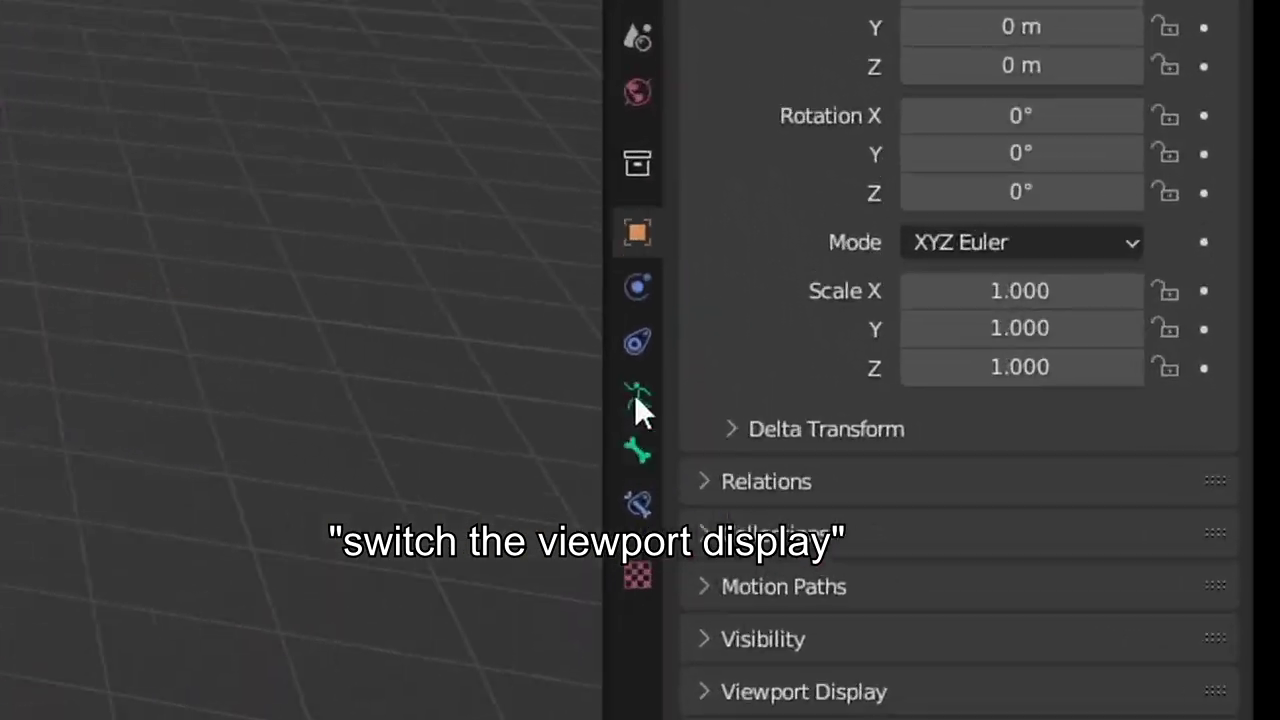
{"action": "left_click", "coordinate": [637, 395]}
{"action": "left_click", "coordinate": [496, 288]}
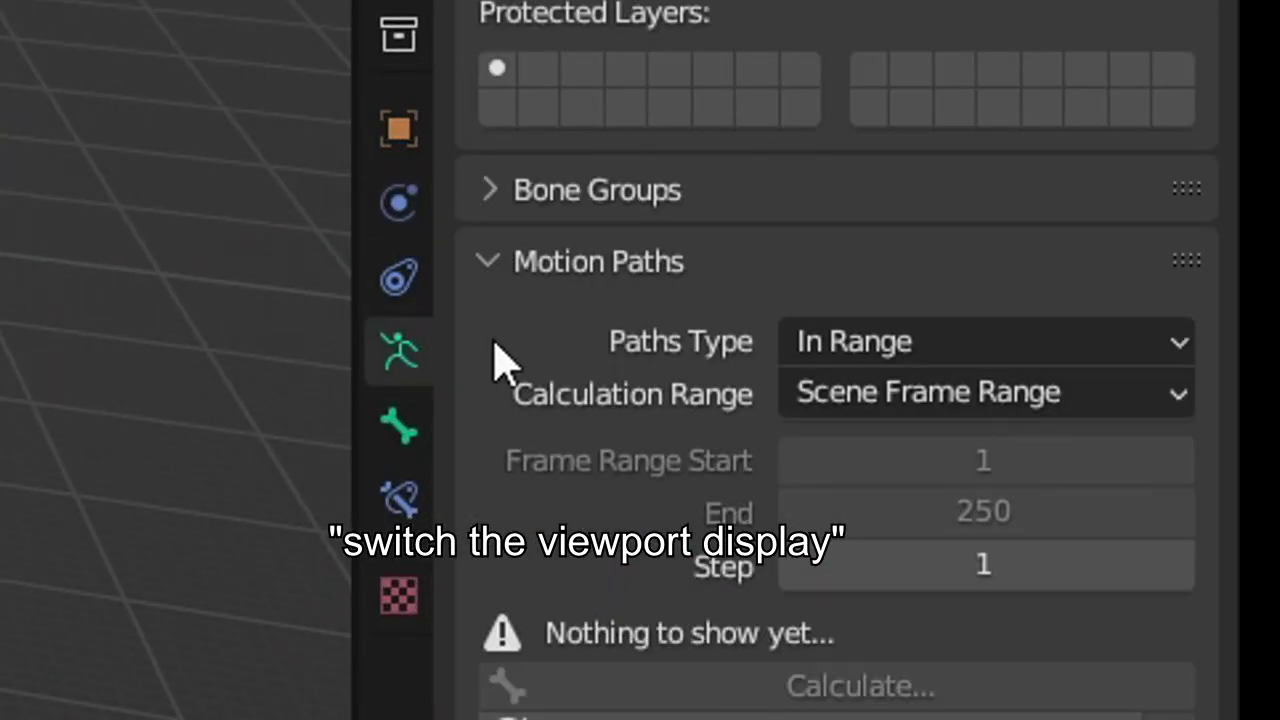
{"action": "left_click", "coordinate": [495, 283]}
{"action": "left_click", "coordinate": [495, 309]}
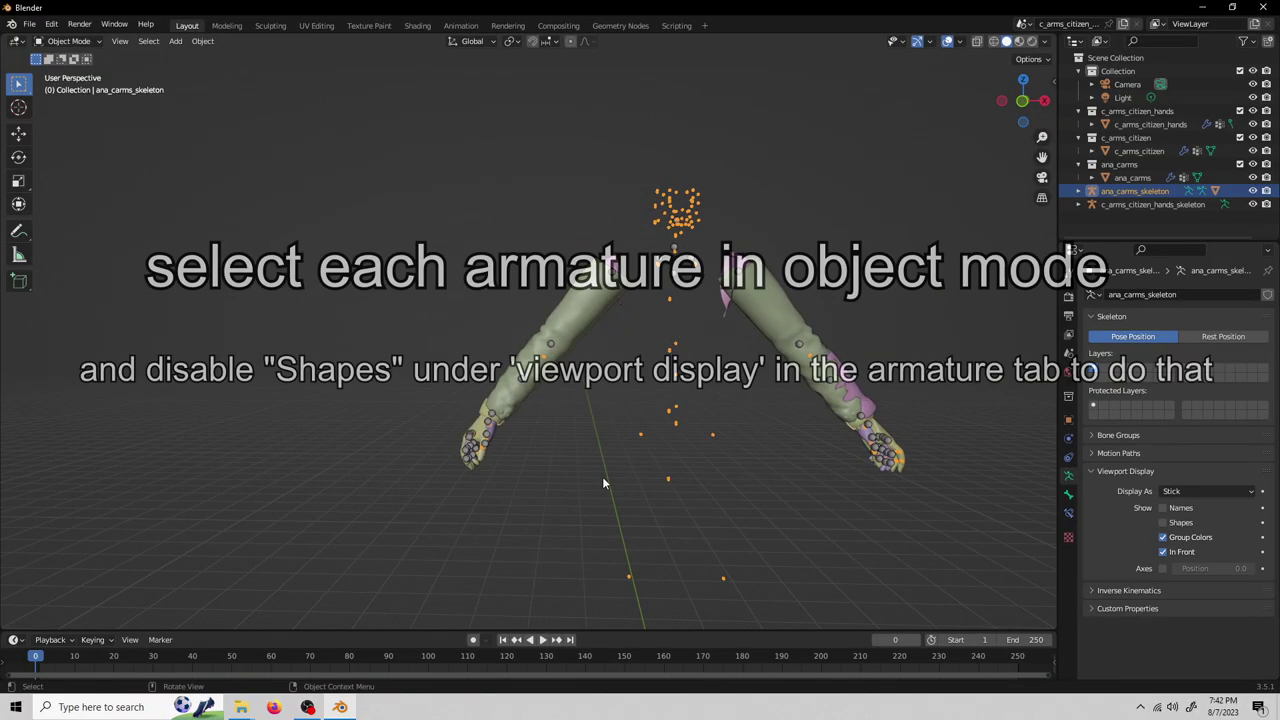
Step: Return to Pose Mode and line up the remaining thumb and finger bones of ana_carms_skeleton with the default hands
{"action": "scroll", "coordinate": [602, 476], "scroll_direction": "up", "scroll_amount": 3}
{"action": "middle_click_drag", "start_coordinate": [546, 510], "coordinate": [760, 405], "text": "shift"}
{"action": "scroll", "coordinate": [706, 401], "scroll_direction": "up", "scroll_amount": 3}
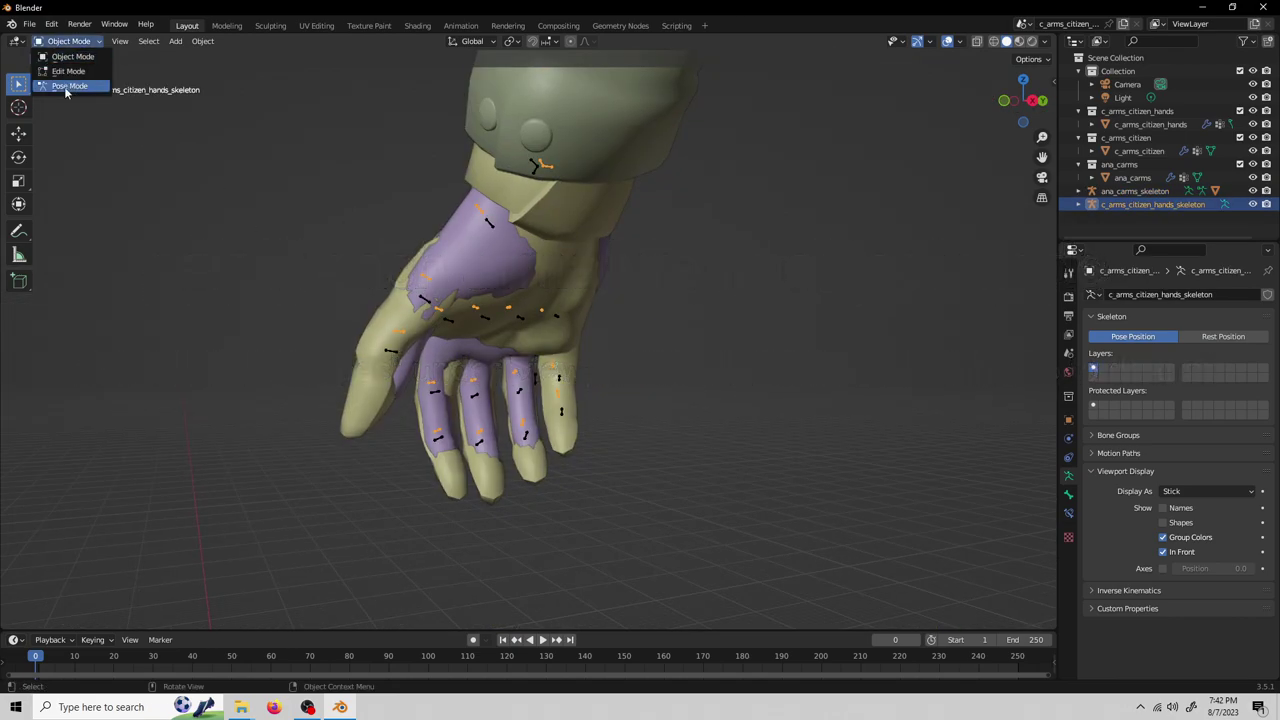
{"action": "left_click", "coordinate": [60, 84]}
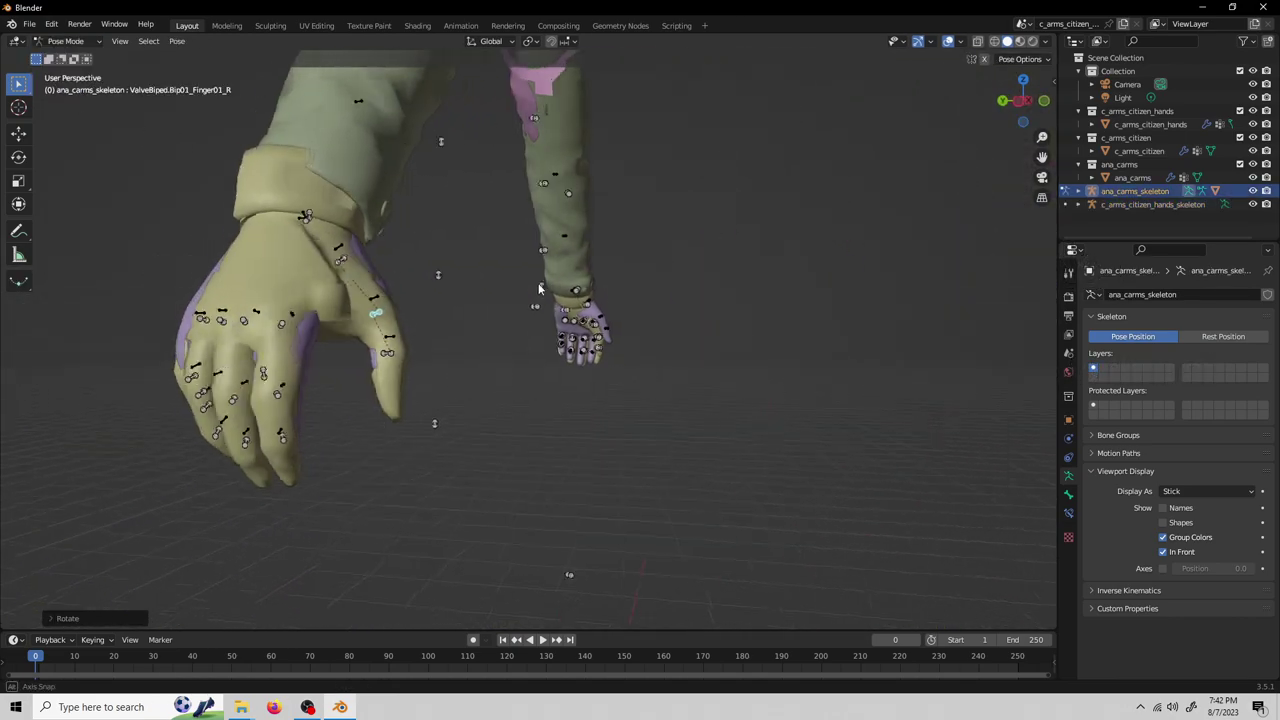
{"action": "middle_click_drag", "start_coordinate": [620, 285], "coordinate": [549, 381]}
{"action": "scroll", "coordinate": [549, 381], "scroll_direction": "up", "scroll_amount": 3}
{"action": "scroll", "coordinate": [652, 390], "scroll_direction": "up", "scroll_amount": 4}
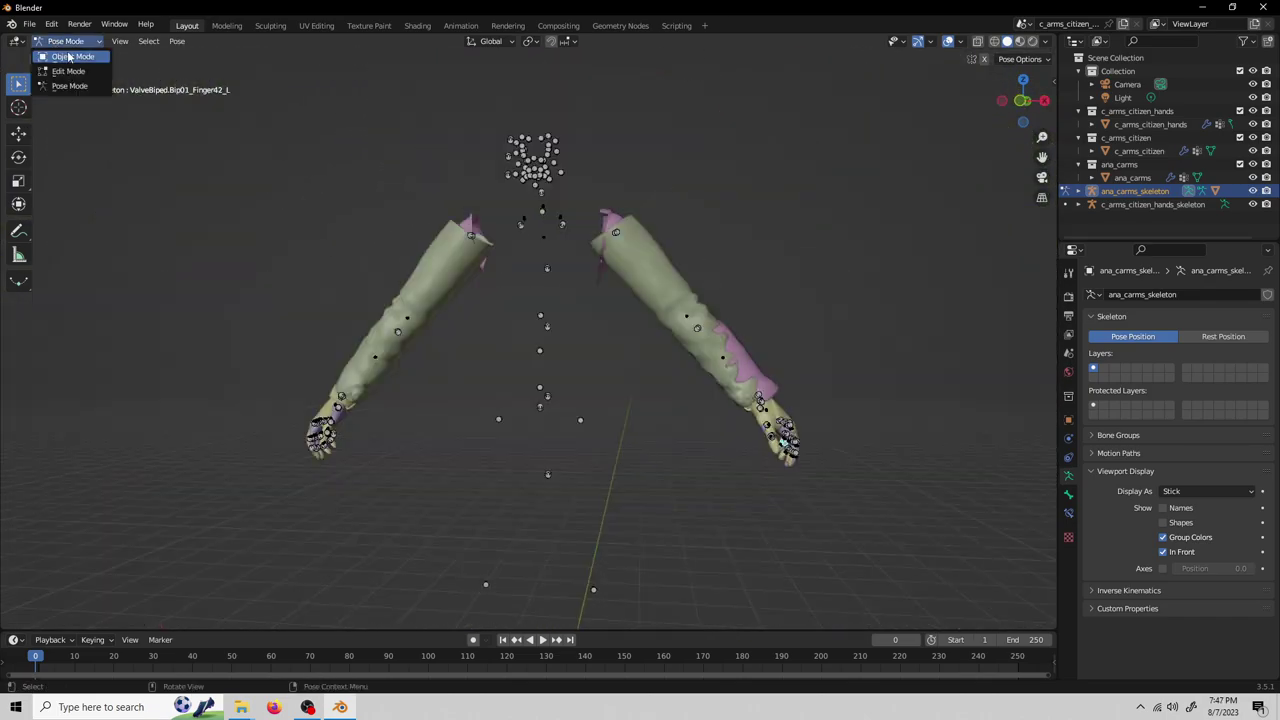
Step: Switch back to Object Mode and hide the default c_arms_citizen sleeve mesh
{"action": "left_click", "coordinate": [62, 57]}
{"action": "scroll", "coordinate": [411, 311], "scroll_direction": "down", "scroll_amount": 1}
{"action": "middle_click_drag", "start_coordinate": [468, 350], "coordinate": [490, 361]}
{"action": "scroll", "coordinate": [483, 358], "scroll_direction": "up", "scroll_amount": 3}
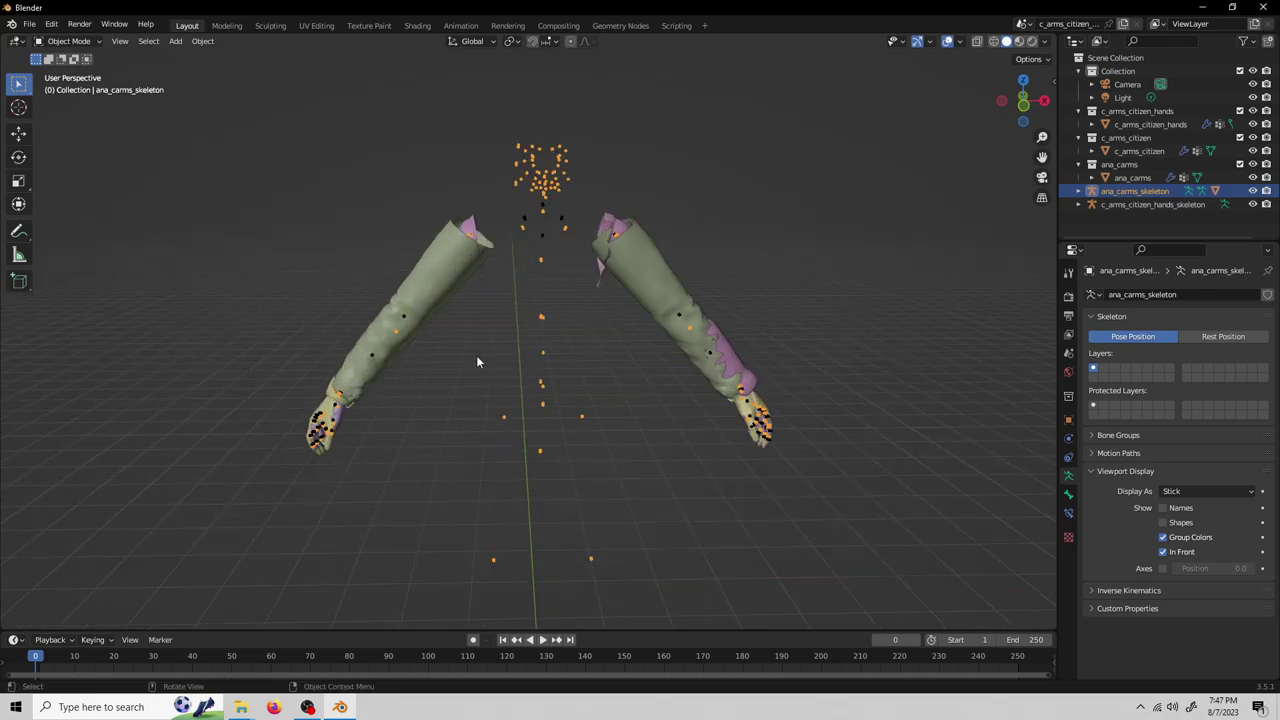
{"action": "left_click", "coordinate": [440, 281]}
{"action": "key", "text": "h"}
{"action": "left_click", "coordinate": [378, 380]}
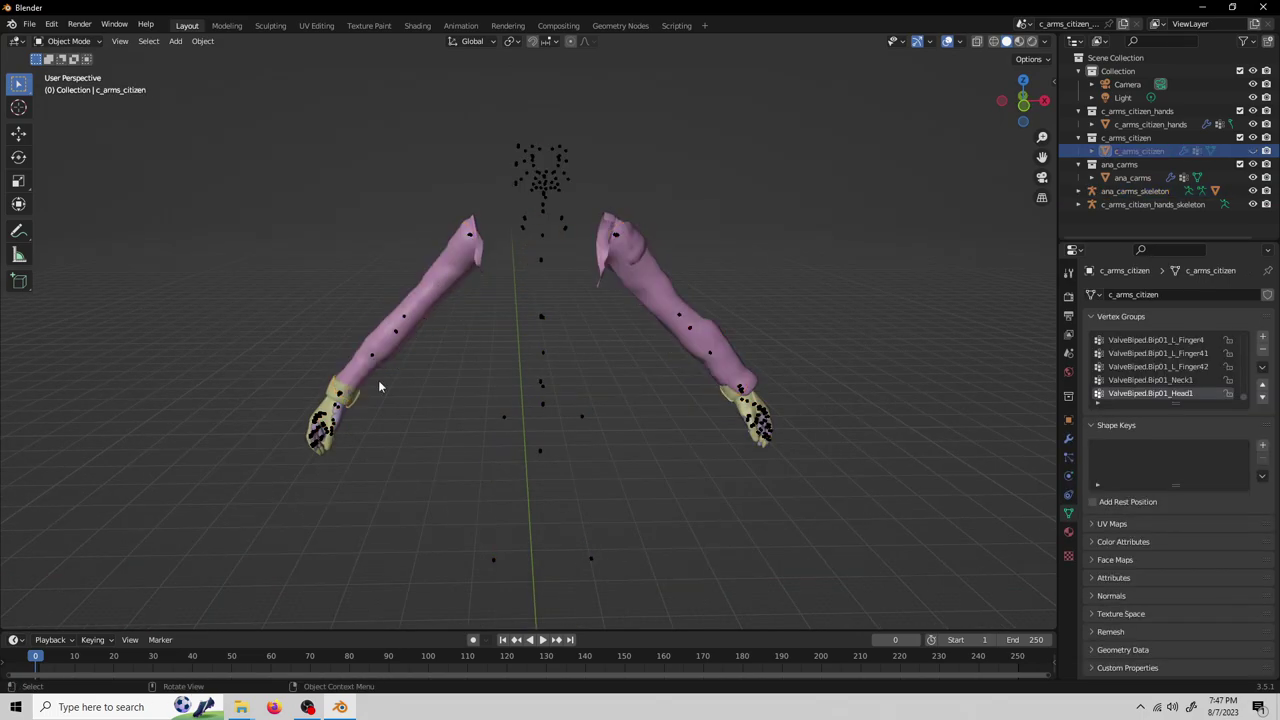
Step: Hide the default hands and examine the posed custom arms from several angles, then bring the default meshes back into view
{"action": "middle_click_drag", "start_coordinate": [338, 412], "coordinate": [381, 420]}
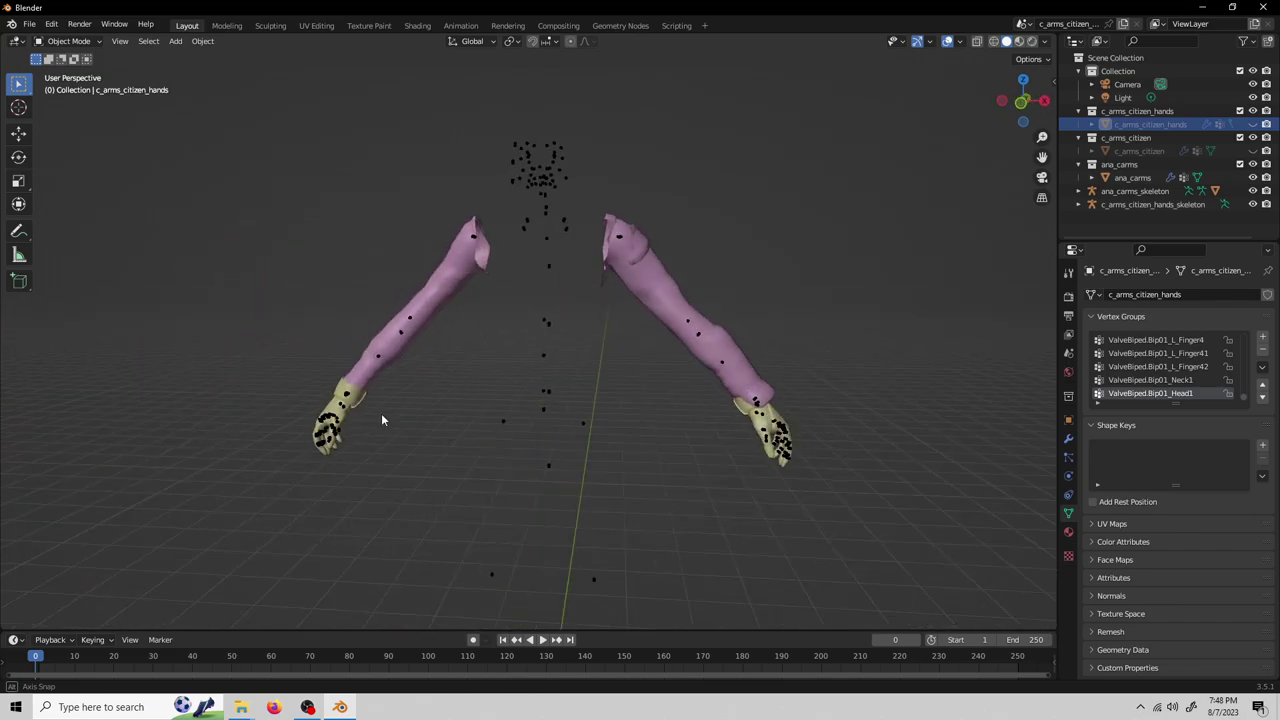
{"action": "left_click", "coordinate": [570, 371]}
{"action": "middle_click_drag", "start_coordinate": [570, 371], "coordinate": [732, 357]}
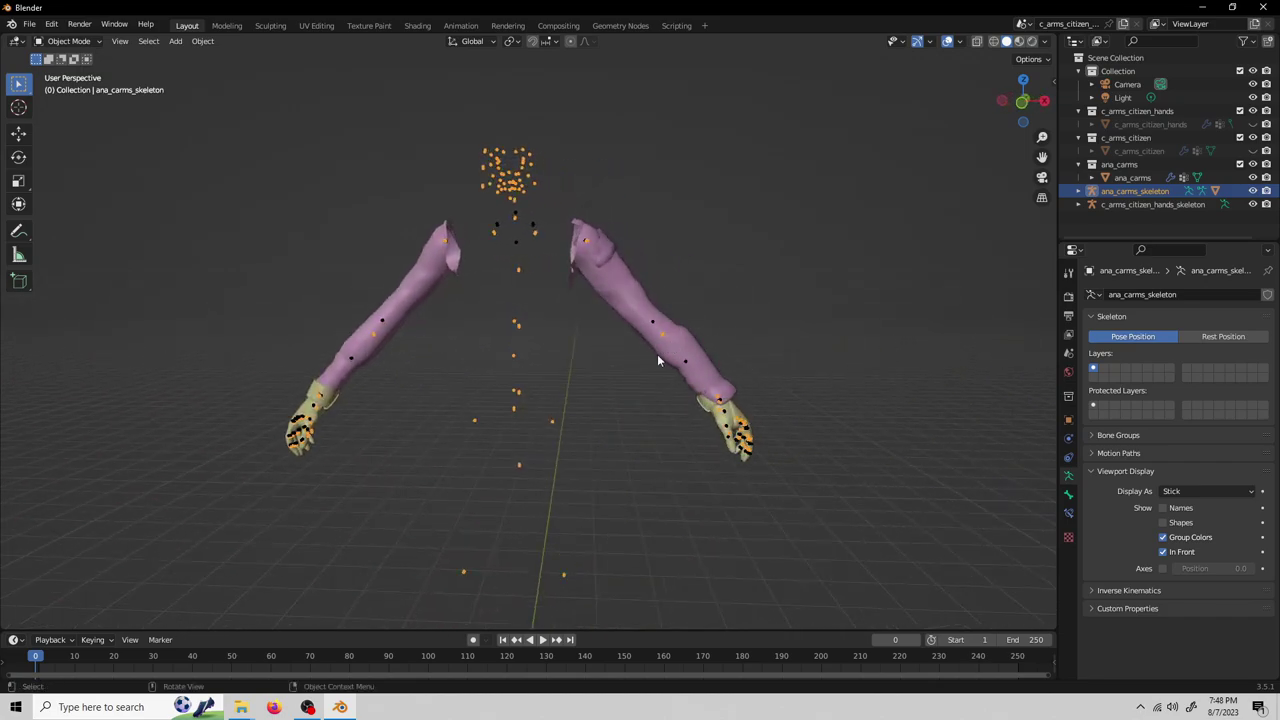
{"action": "mouse_move", "coordinate": [658, 361]}
{"action": "middle_mouse_down"}
{"action": "mouse_move", "coordinate": [671, 336]}
{"action": "mouse_move", "coordinate": [639, 372]}
{"action": "middle_mouse_up"}
{"action": "middle_click_drag", "start_coordinate": [320, 356], "coordinate": [449, 397]}
{"action": "middle_click_drag", "start_coordinate": [524, 431], "coordinate": [470, 410]}
{"action": "middle_click_drag", "start_coordinate": [199, 246], "coordinate": [478, 369]}
{"action": "left_click", "coordinate": [487, 348]}
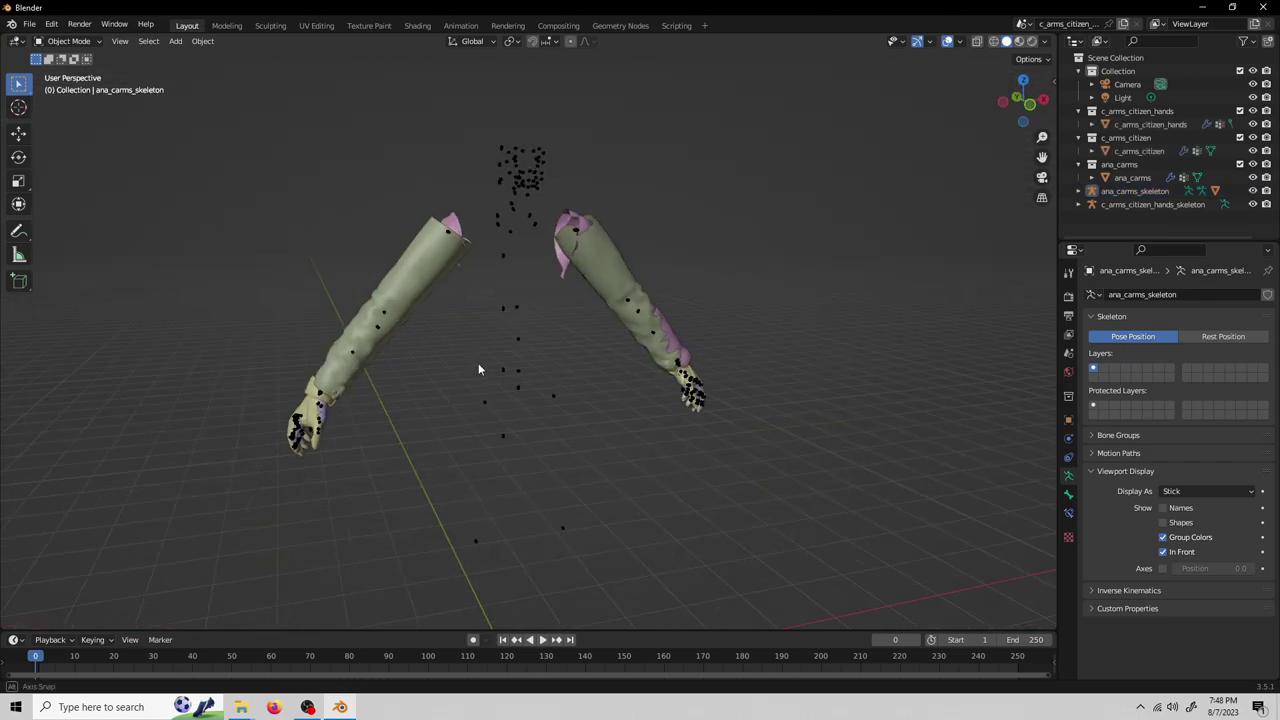
Step: Delete the default c_arms_citizen and c_arms_citizen_hands meshes, keeping both skeletons and the custom arms
{"action": "left_click", "coordinate": [395, 314]}
{"action": "key", "text": "Delete"}
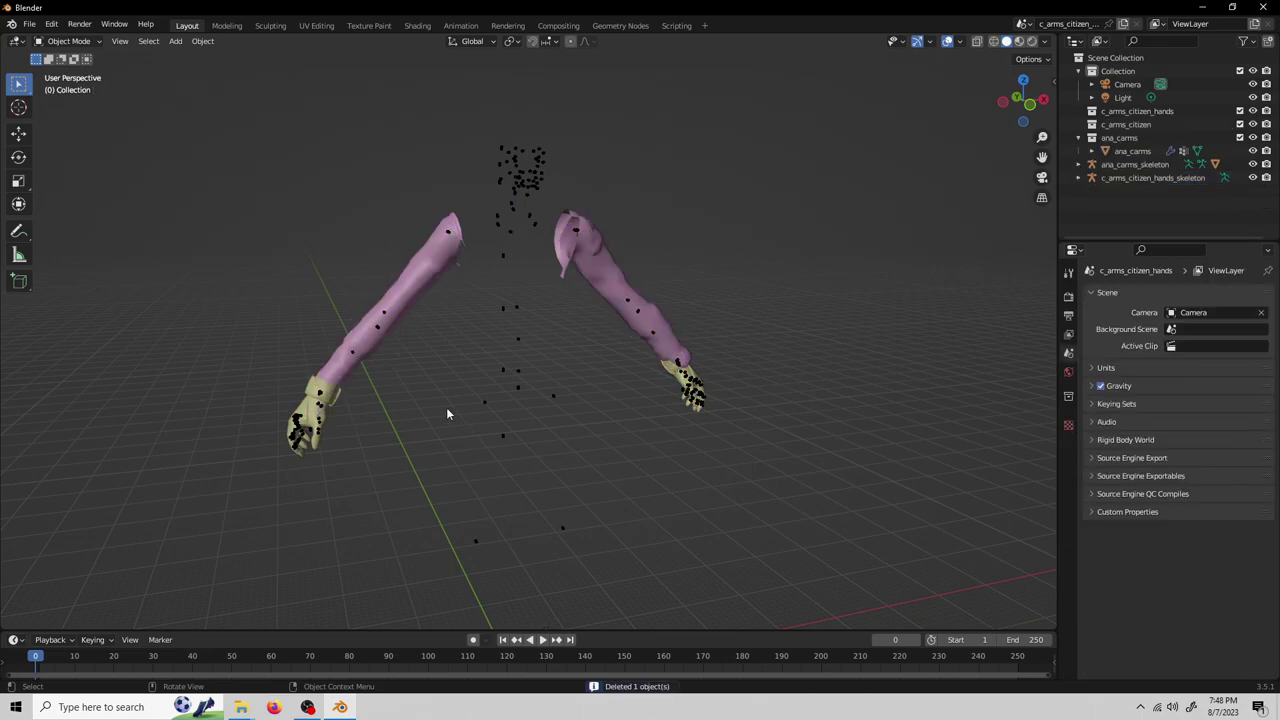
{"action": "left_click", "coordinate": [390, 306]}
{"action": "left_click", "coordinate": [388, 312]}
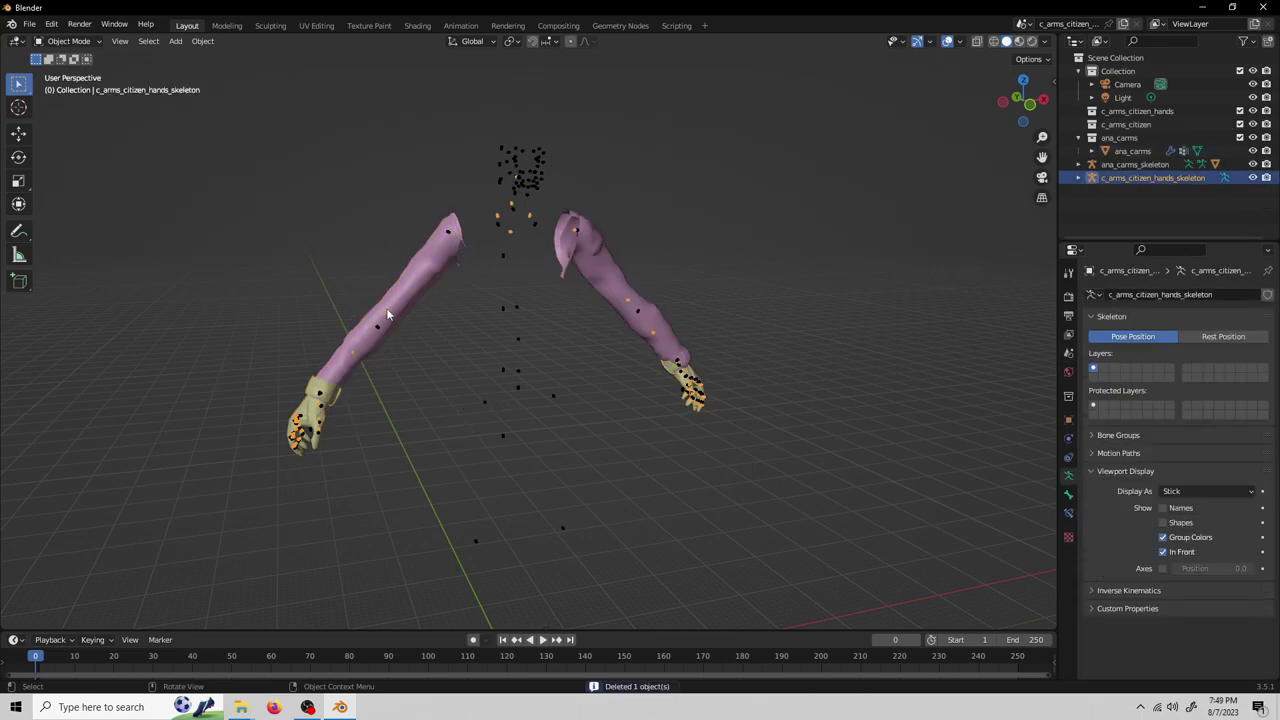
Step: Apply the Armature modifier on the ana_carms mesh to bake in its current pose
{"action": "middle_click_drag", "start_coordinate": [388, 315], "coordinate": [471, 366]}
{"action": "left_click", "coordinate": [453, 318]}
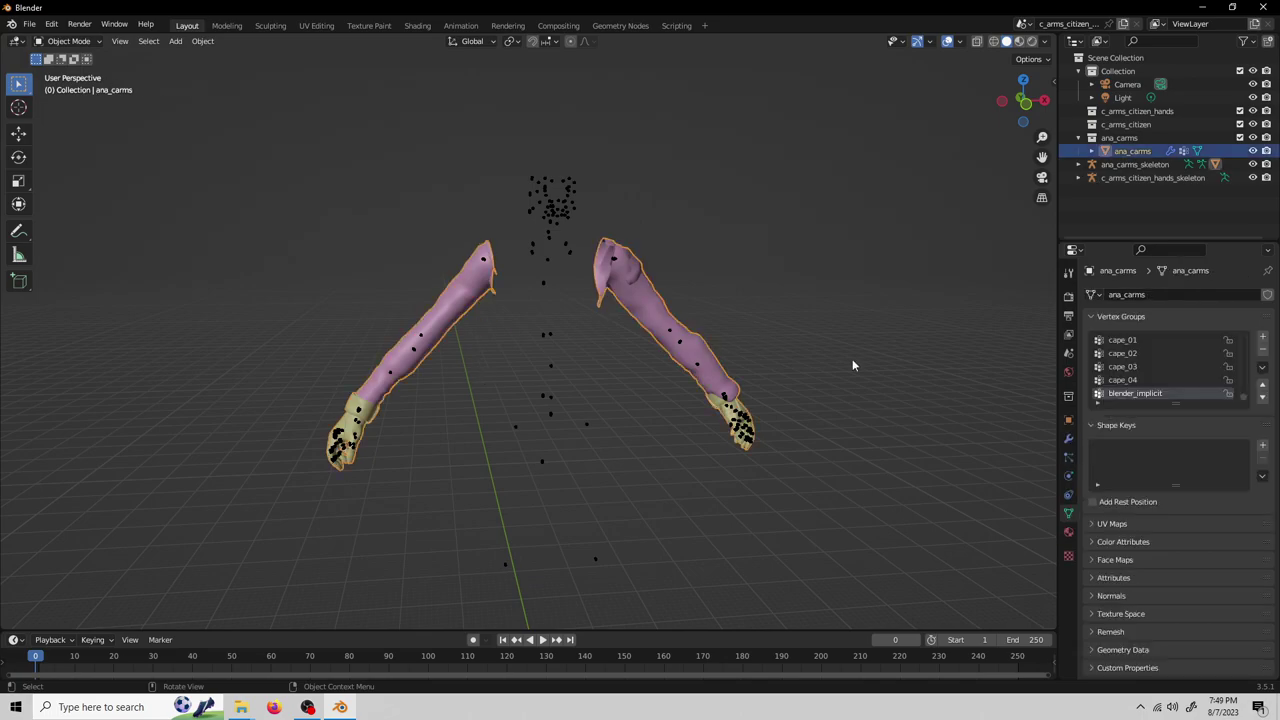
{"action": "left_click", "coordinate": [1069, 439]}
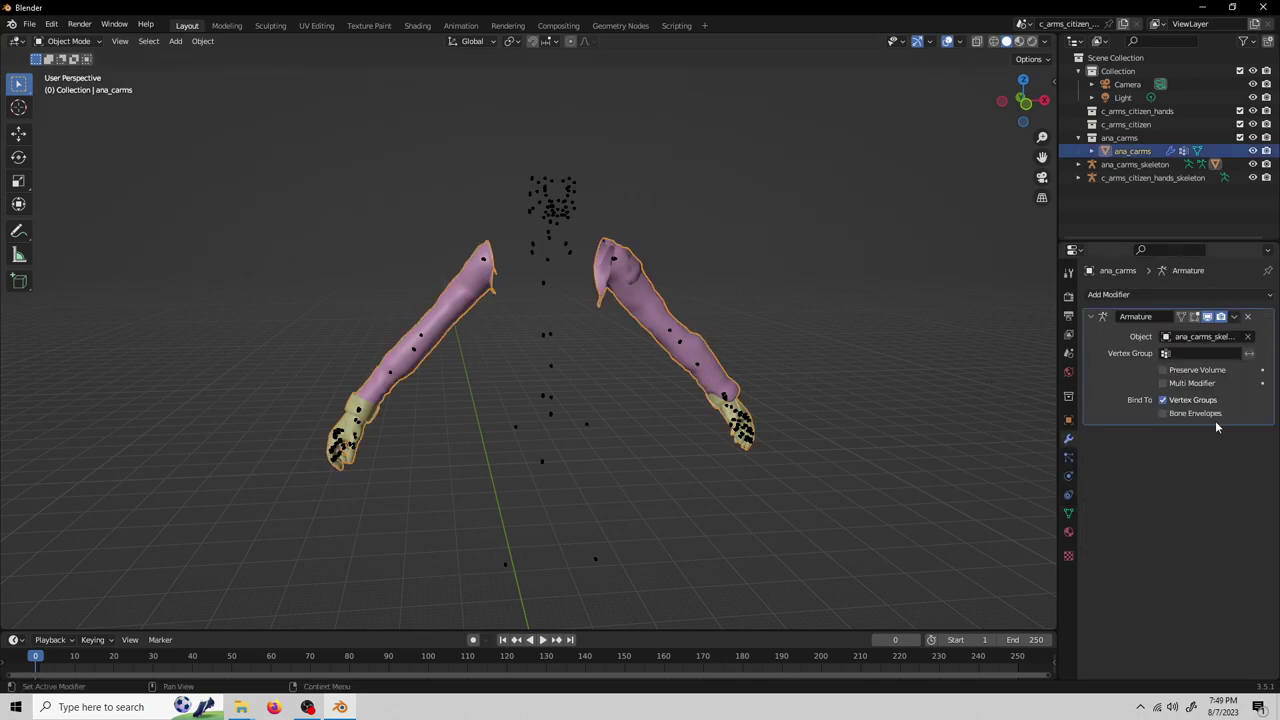
{"action": "left_click", "coordinate": [1235, 318]}
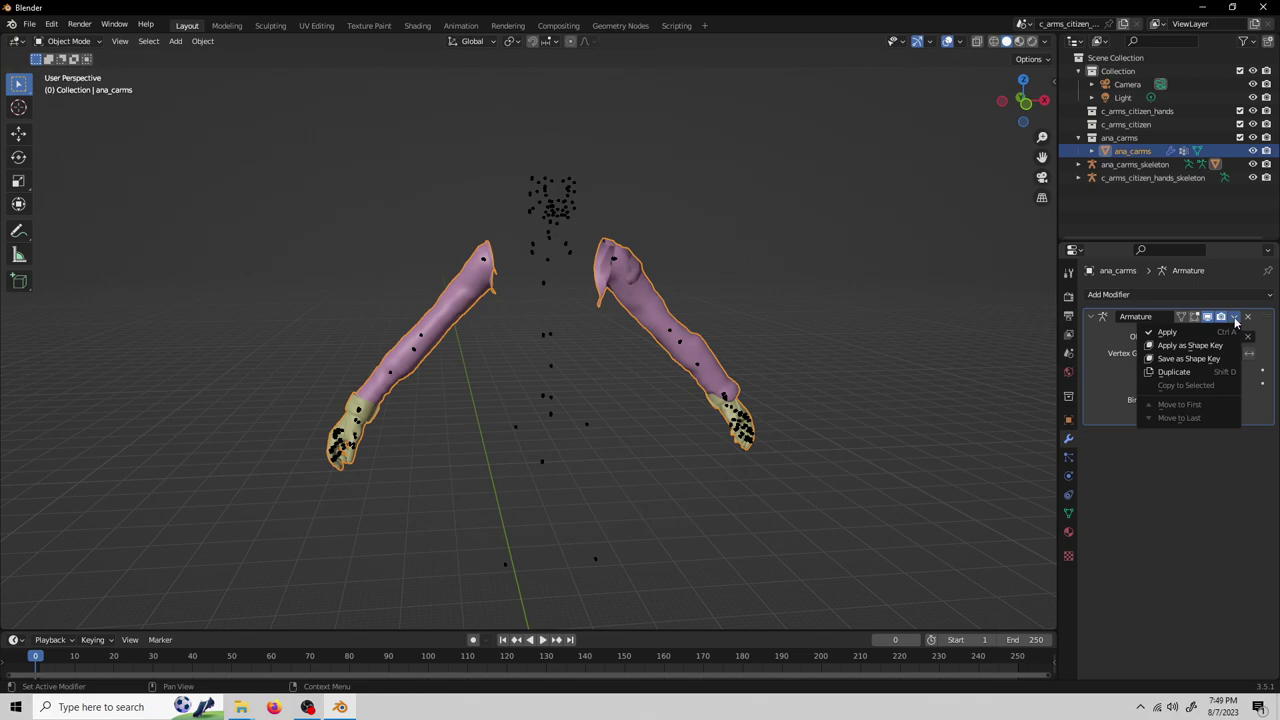
{"action": "left_click", "coordinate": [1235, 318]}
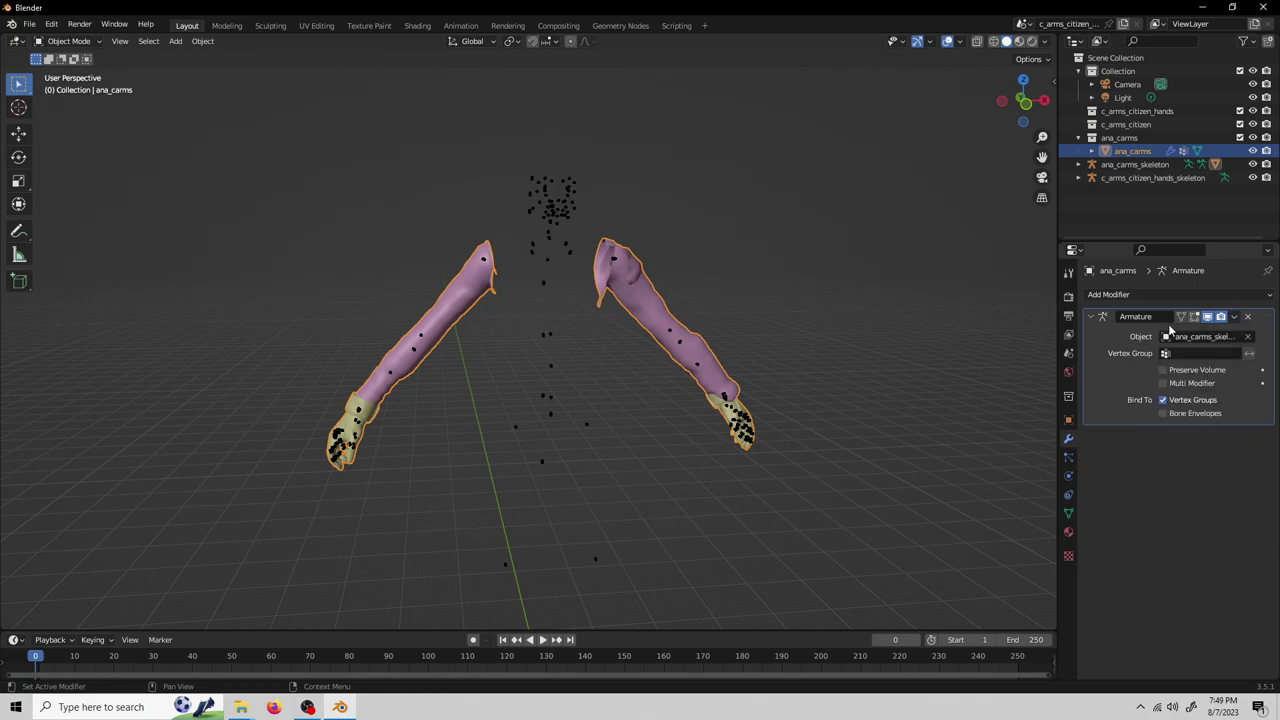
{"action": "left_click", "coordinate": [1235, 318]}
{"action": "left_click", "coordinate": [1170, 333]}
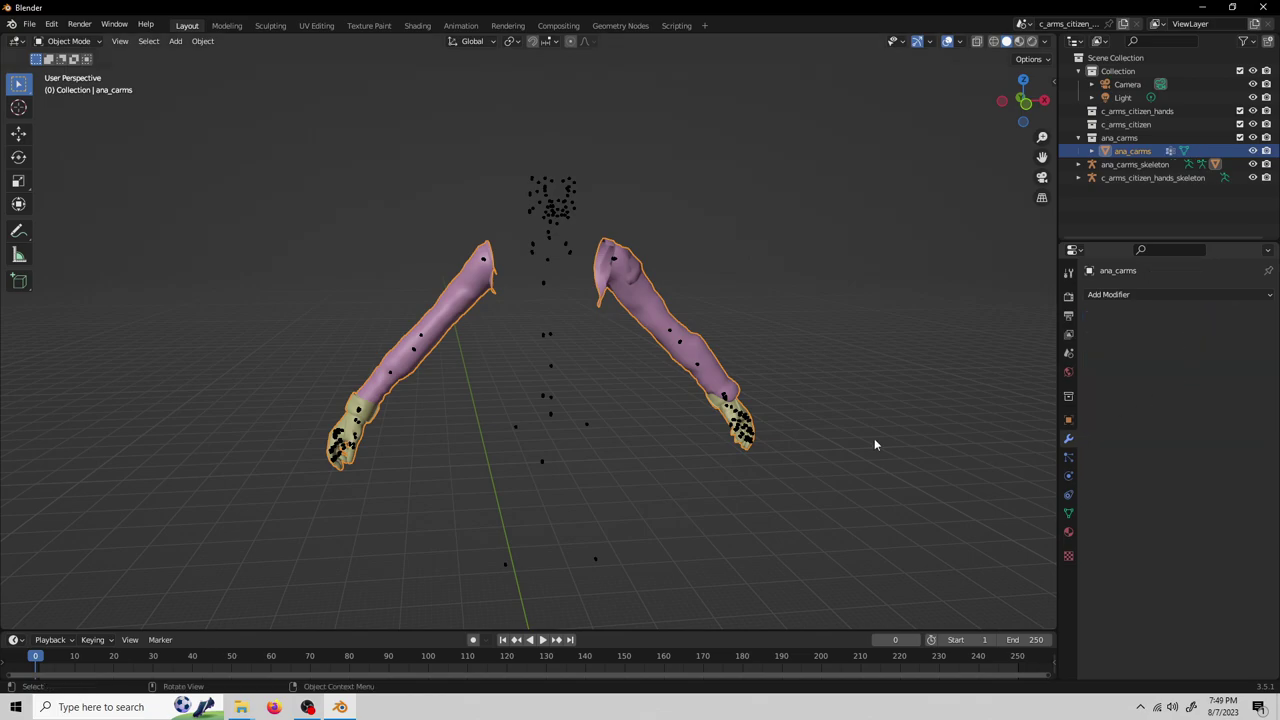
Step: Apply the pose of all ana_carms_skeleton bones as the rest pose in Pose Mode and return to Object Mode
{"action": "left_click", "coordinate": [481, 260]}
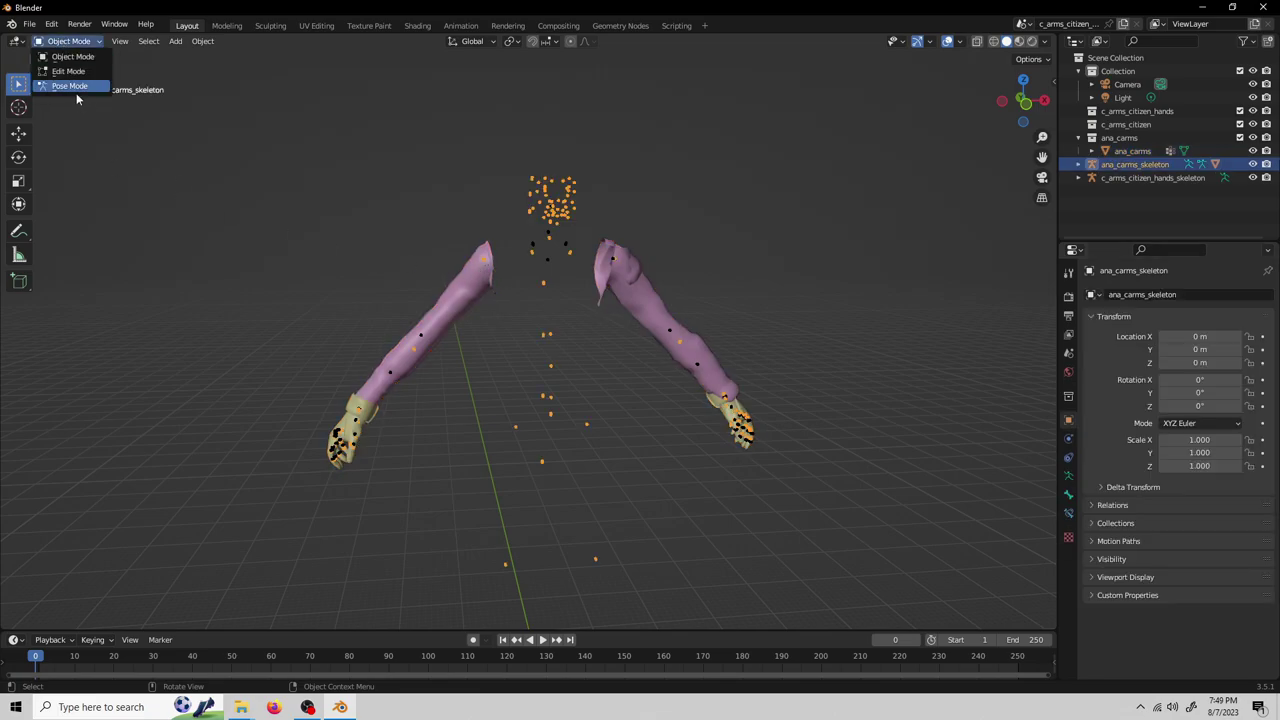
{"action": "left_click", "coordinate": [76, 87]}
{"action": "key", "text": "a"}
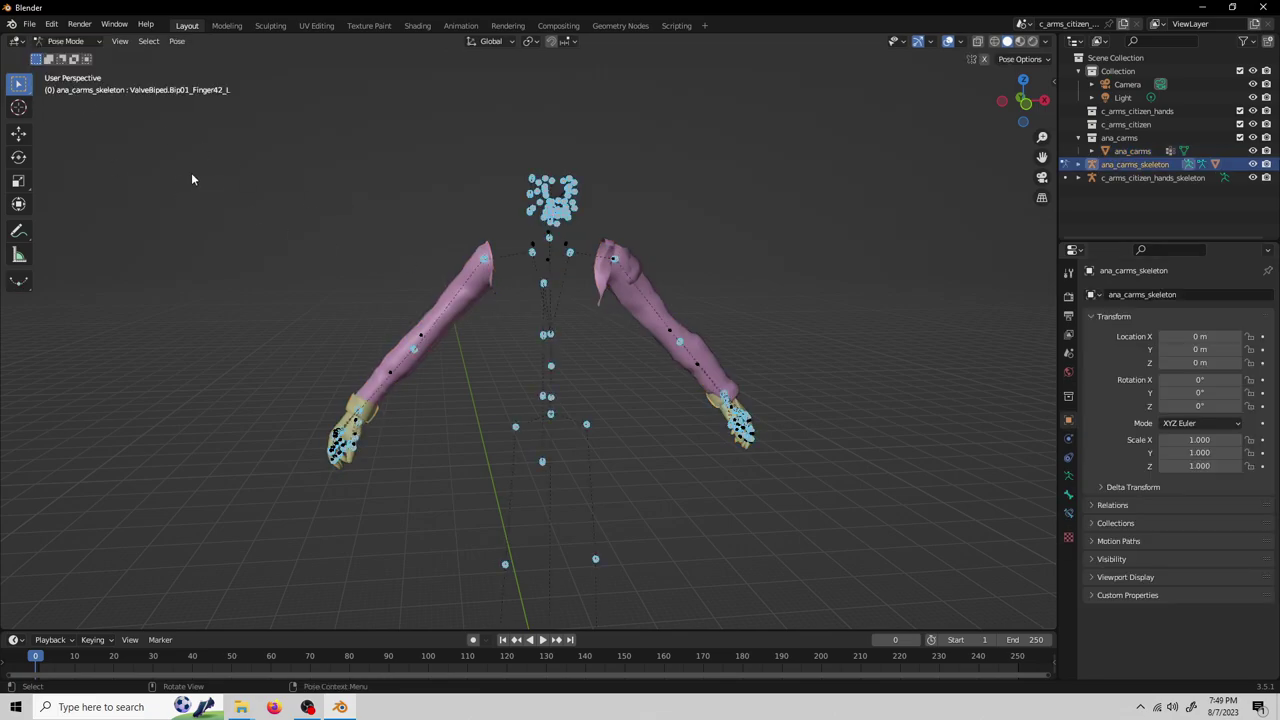
{"action": "left_click", "coordinate": [177, 41]}
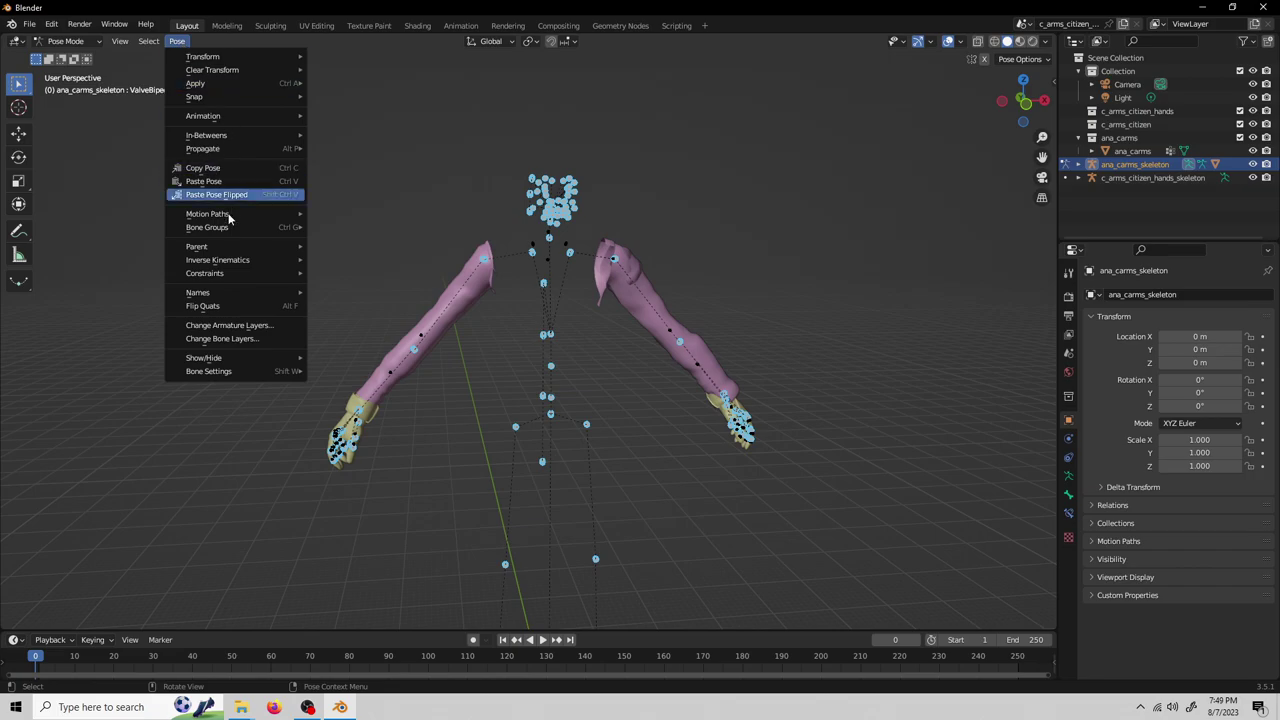
{"action": "mouse_move", "coordinate": [218, 86]}
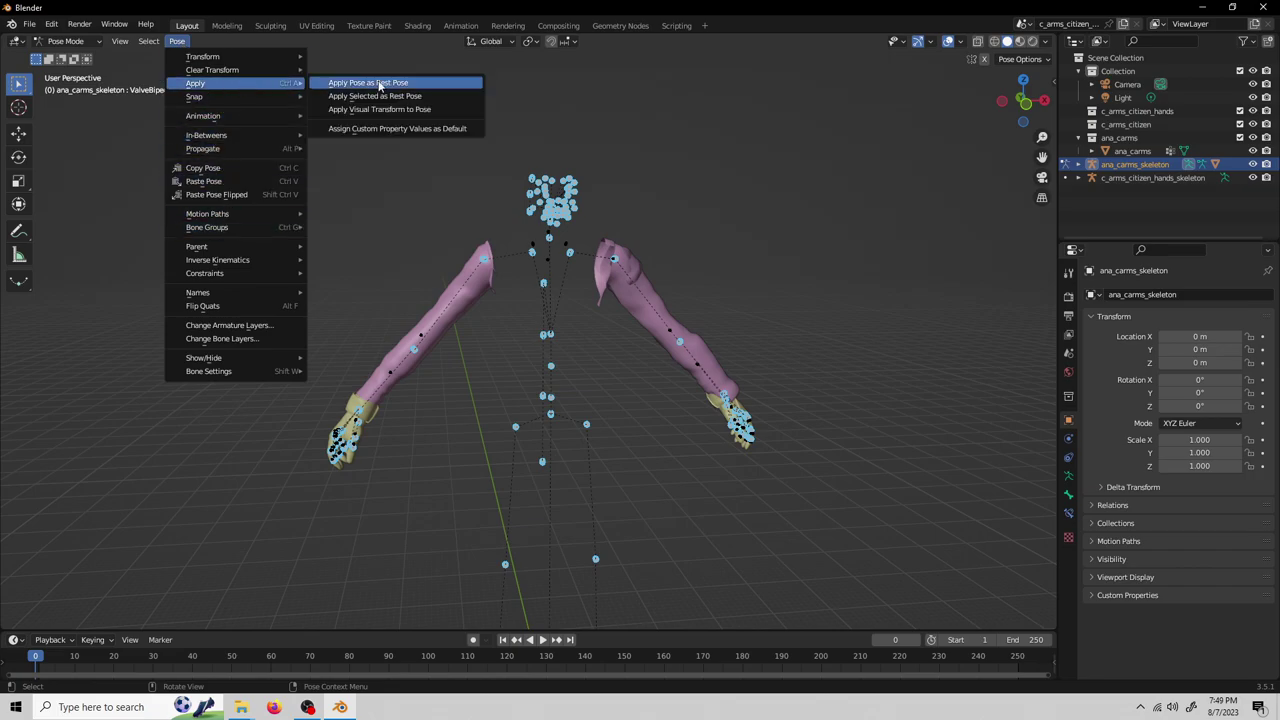
{"action": "left_click", "coordinate": [378, 84]}
{"action": "left_click", "coordinate": [65, 41]}
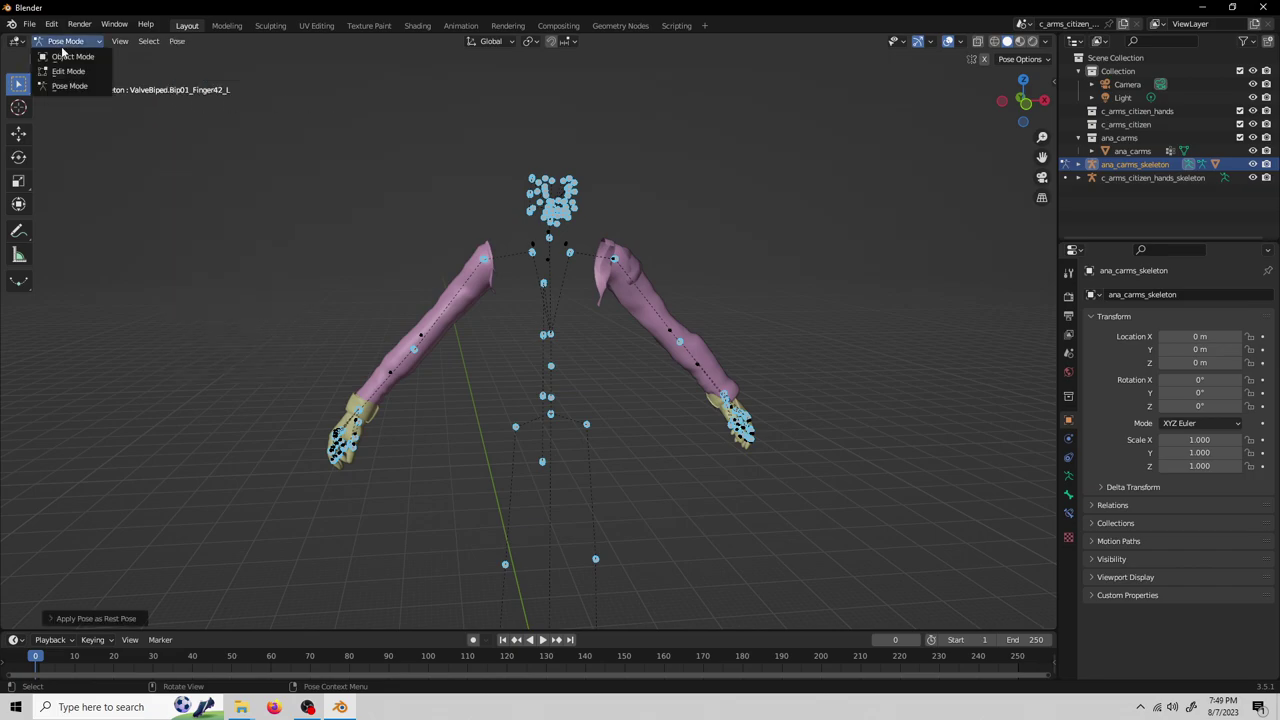
{"action": "left_click", "coordinate": [62, 56]}
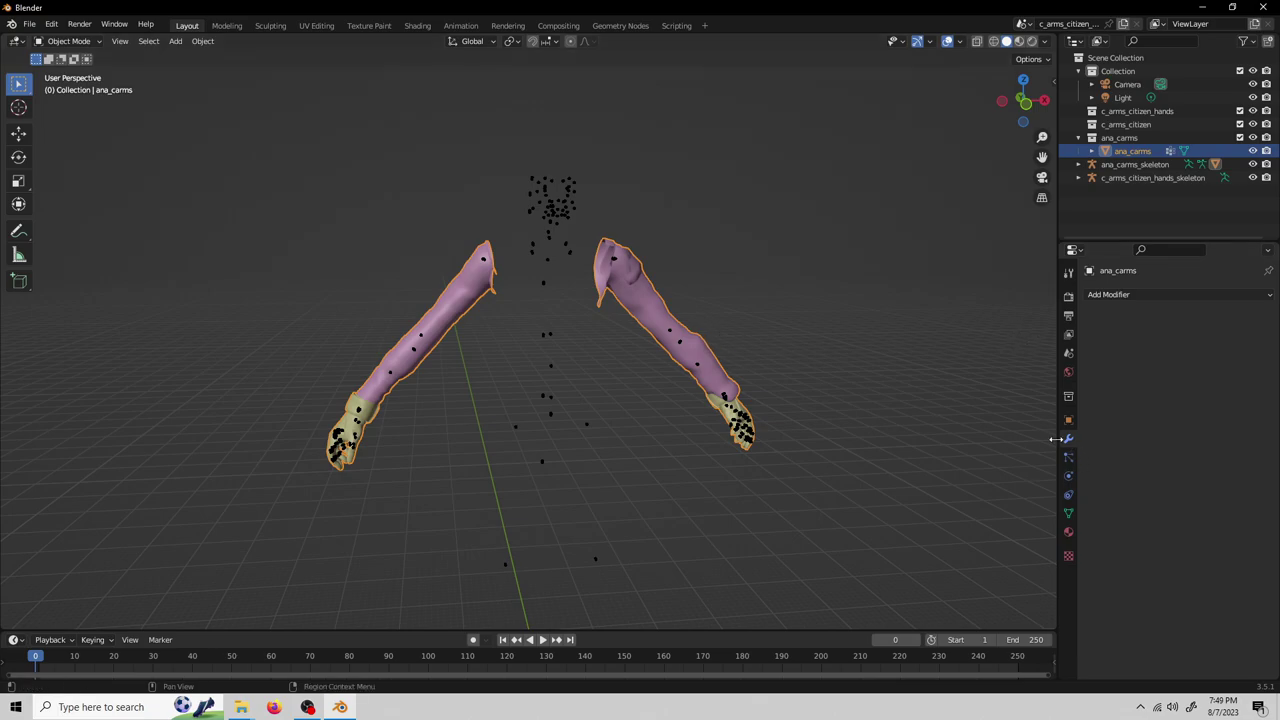
Step: Add a new Armature modifier to the ana_carms mesh with c_arms_citizen_hands_skeleton as its object
{"action": "left_click", "coordinate": [1128, 294]}
{"action": "left_click", "coordinate": [1123, 334]}
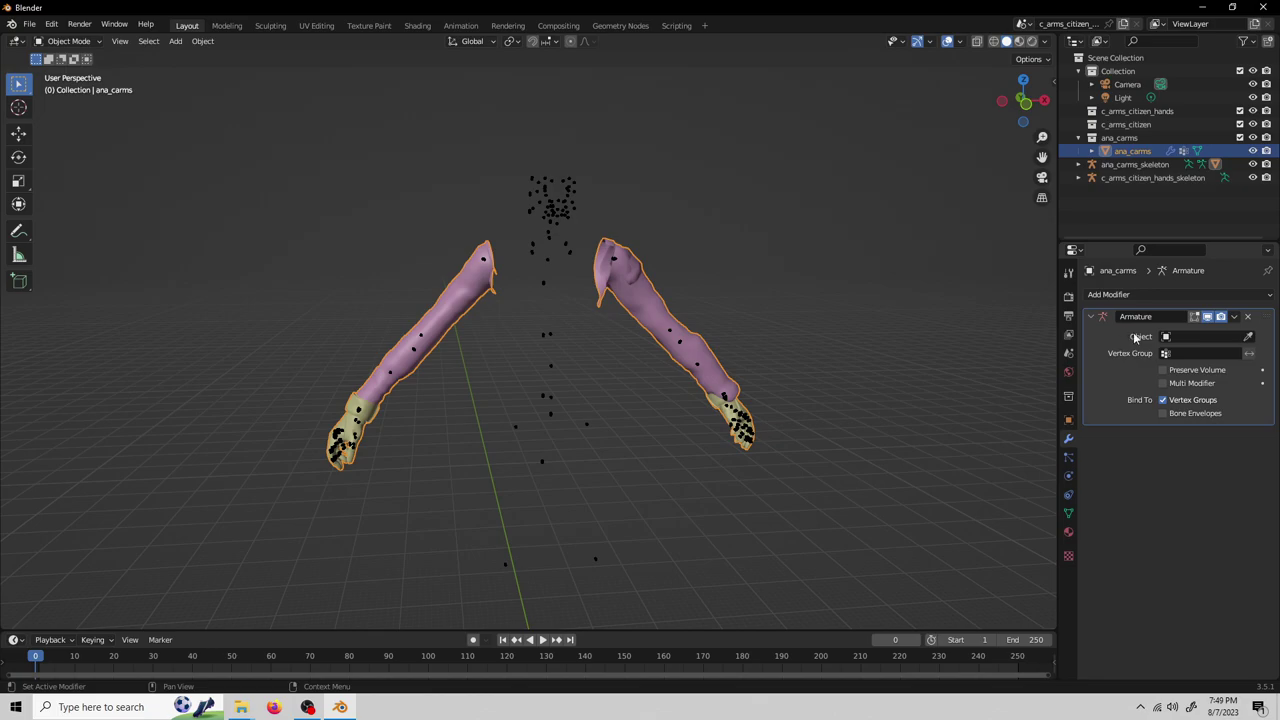
{"action": "left_click", "coordinate": [1192, 337]}
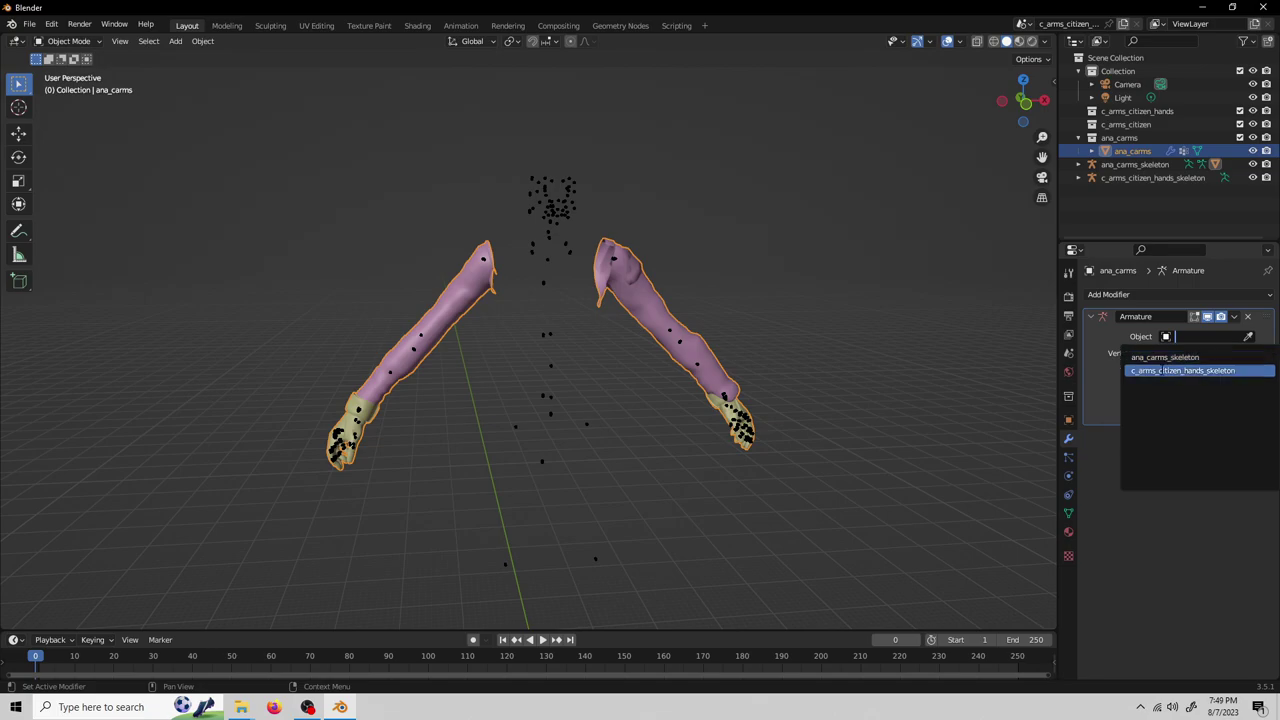
{"action": "left_click", "coordinate": [1164, 371]}
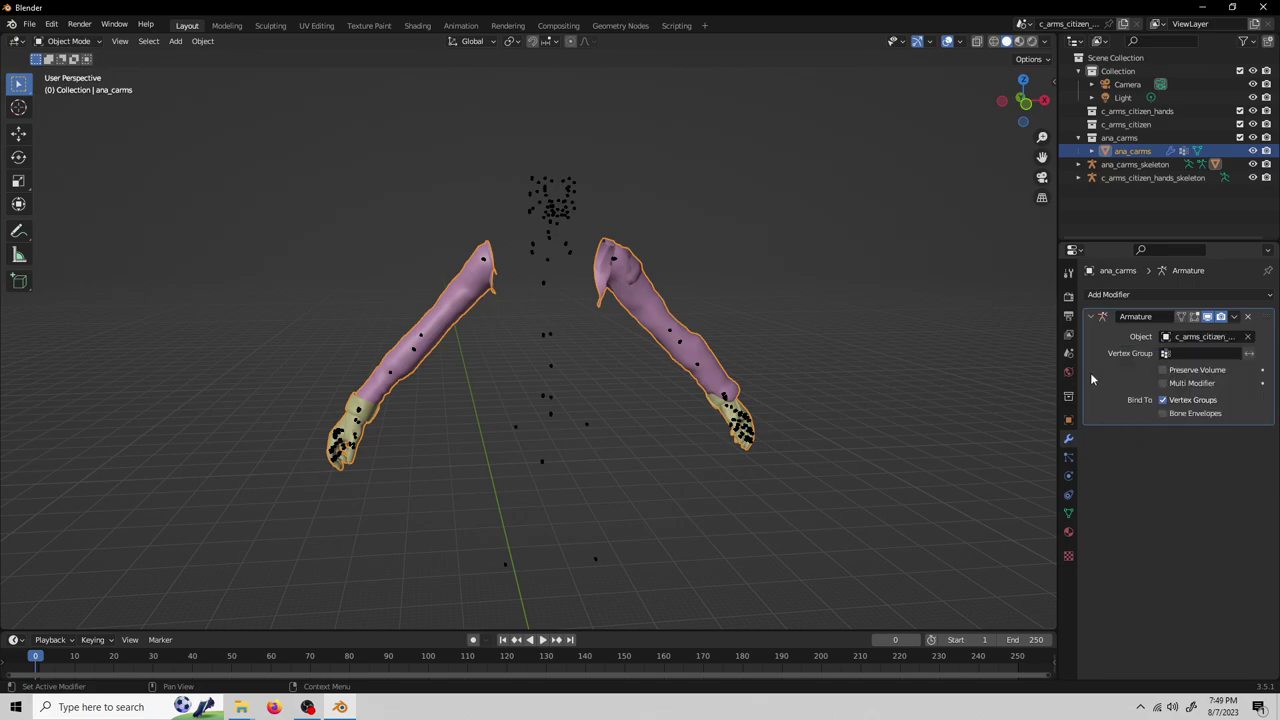
Step: Hide ana_carms_skeleton and put c_arms_citizen_hands_skeleton into Pose Mode
{"action": "left_click", "coordinate": [481, 262]}
{"action": "key", "text": "h"}
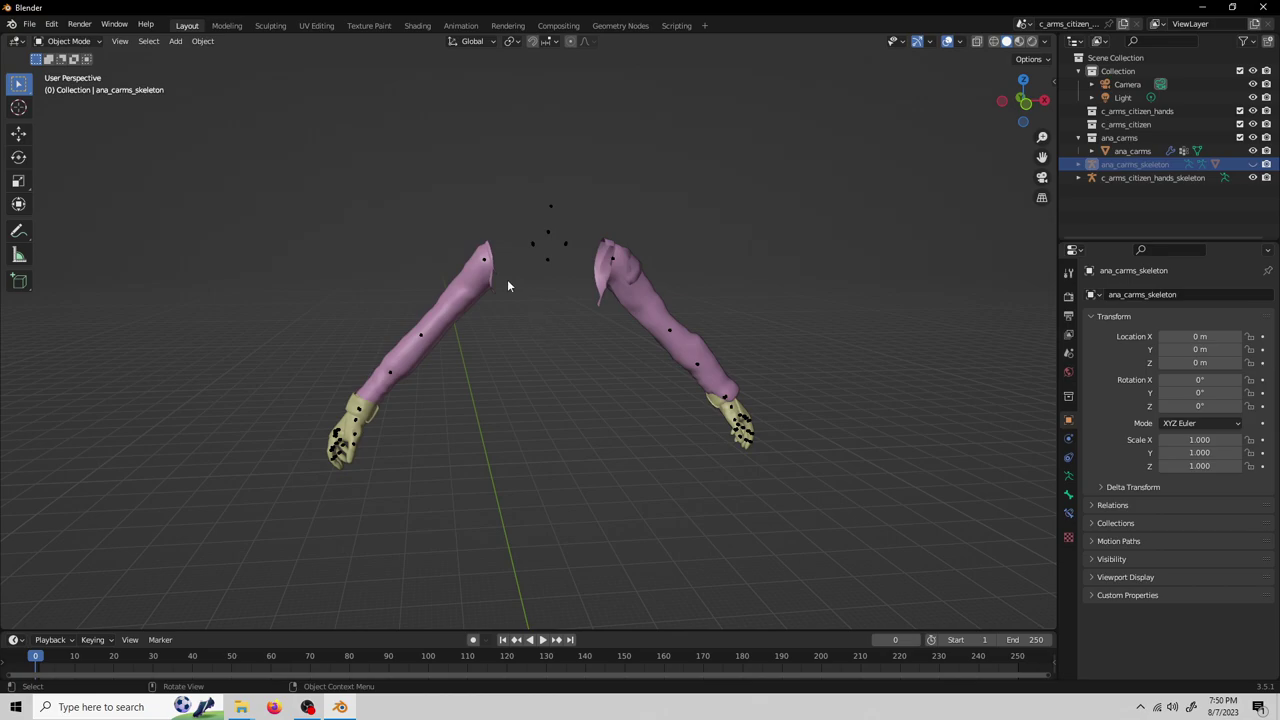
{"action": "left_click", "coordinate": [531, 247]}
{"action": "left_click", "coordinate": [68, 41]}
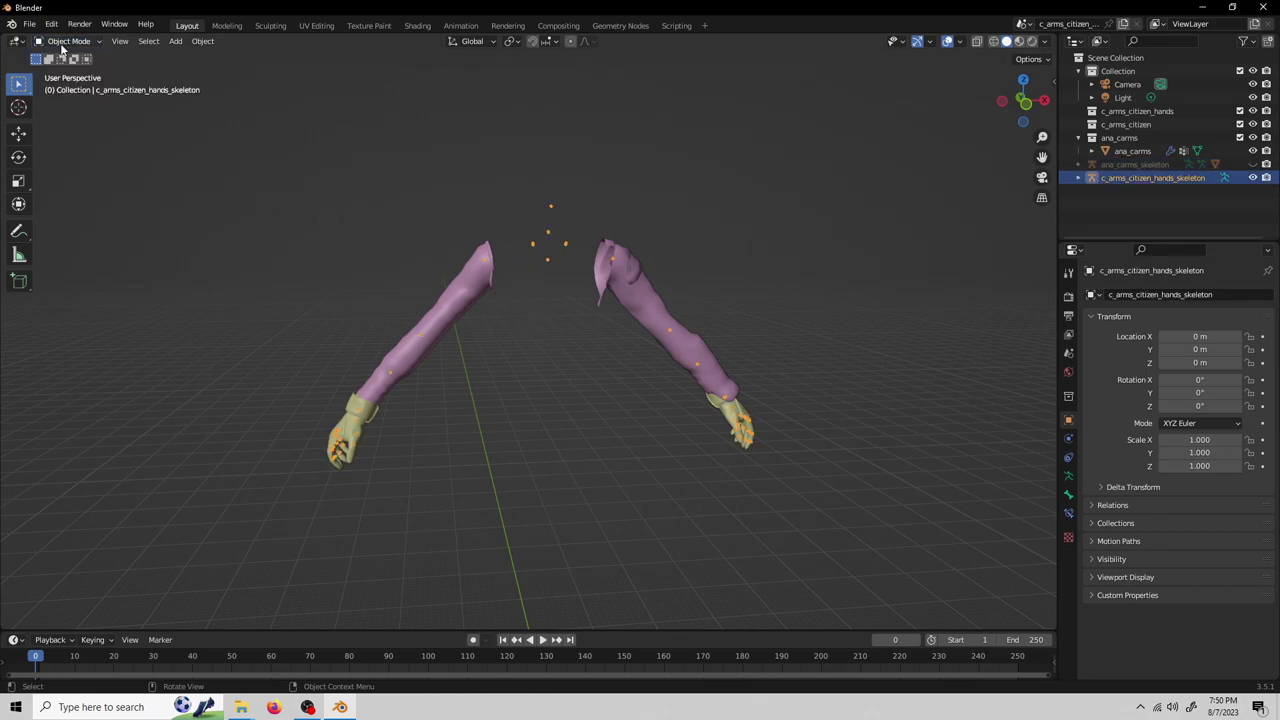
{"action": "left_click", "coordinate": [68, 41]}
{"action": "left_click", "coordinate": [69, 86]}
Step: Test the new binding by trial-rotating the right upper arm and forearm bones of c_arms_citizen_hands_skeleton, cancelling each rotation
{"action": "left_click", "coordinate": [485, 262]}
{"action": "key", "text": "r"}
{"action": "key", "text": "r"}
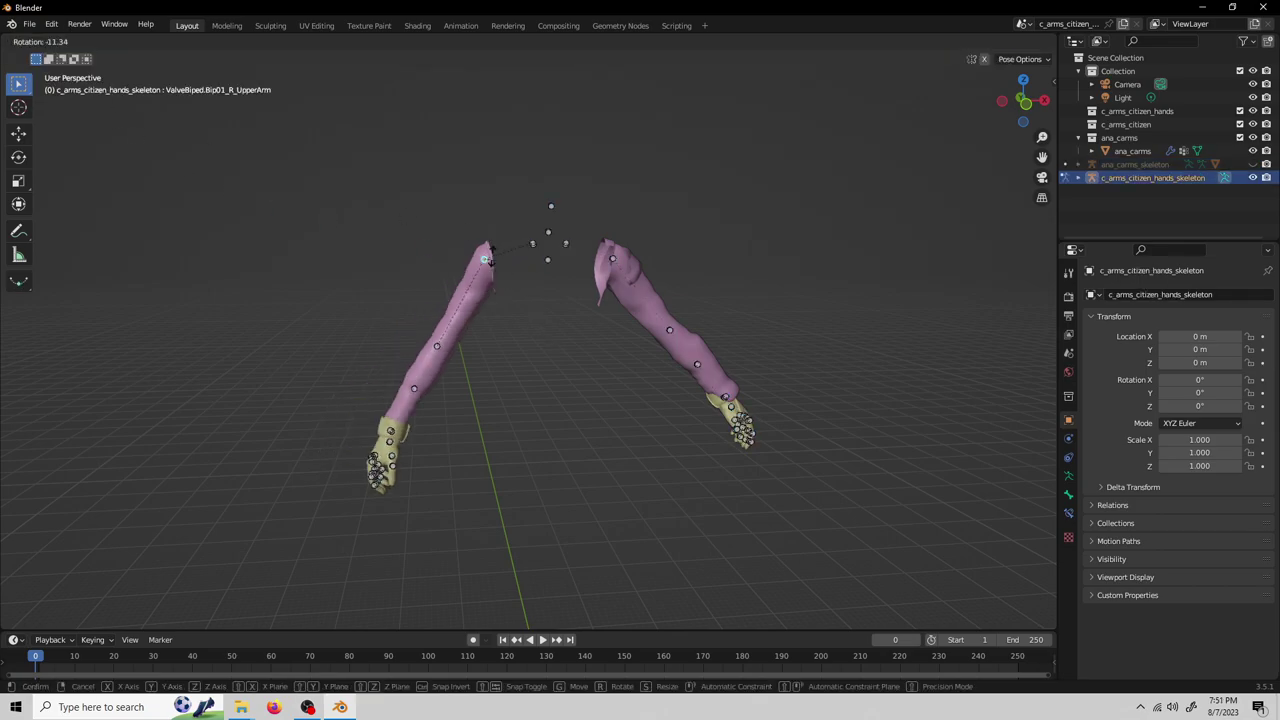
{"action": "right_click", "coordinate": [538, 274]}
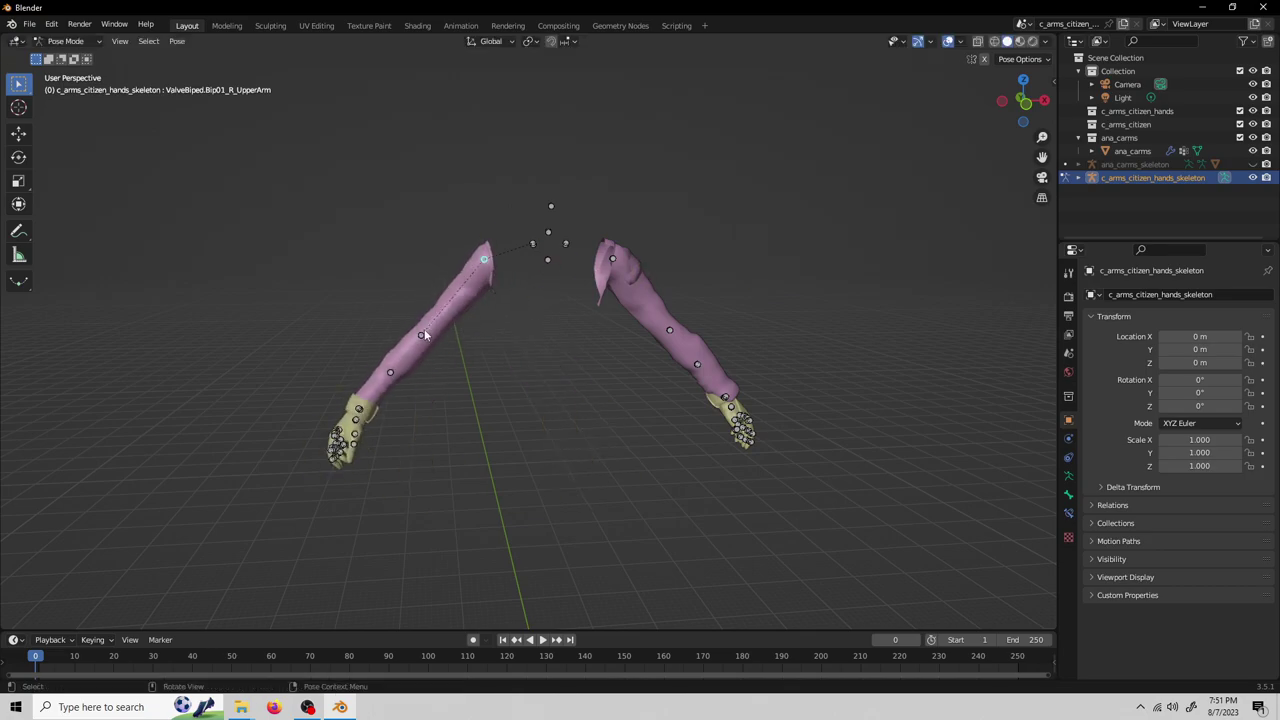
{"action": "left_click", "coordinate": [423, 334]}
{"action": "key", "text": "r"}
{"action": "key", "text": "r"}
{"action": "right_click", "coordinate": [482, 284]}
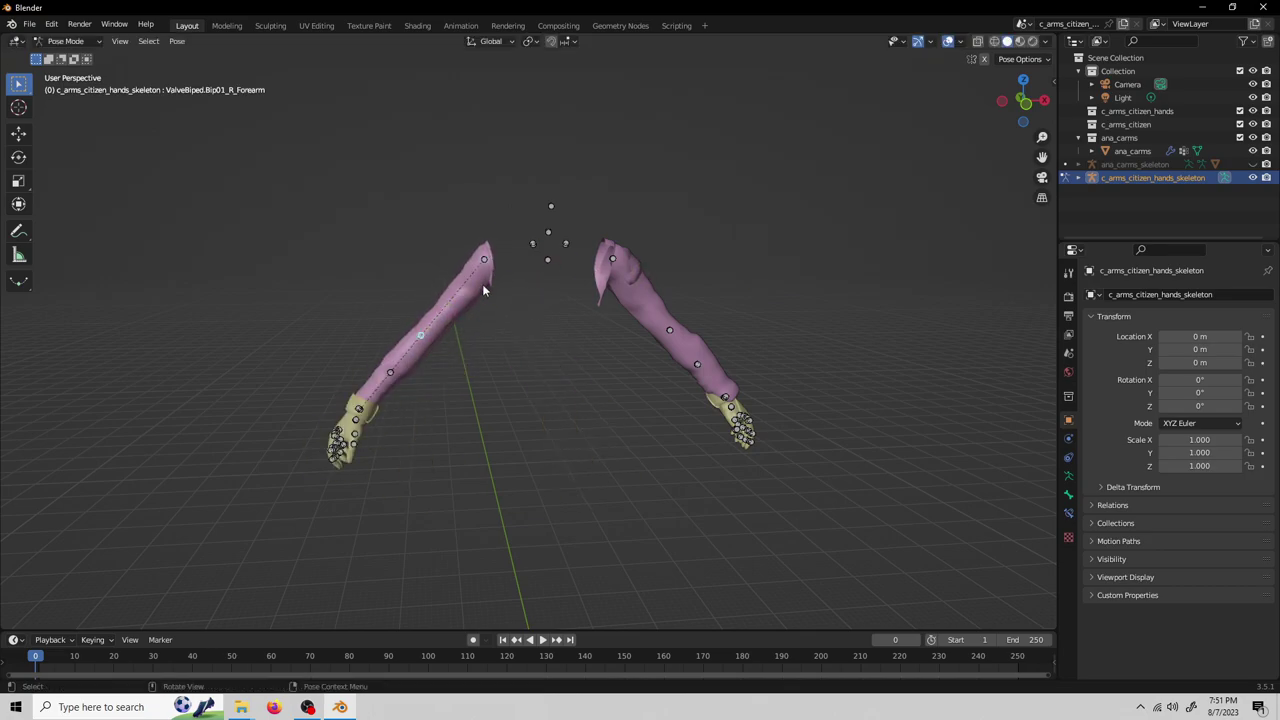
{"action": "left_click", "coordinate": [360, 409]}
{"action": "left_click", "coordinate": [355, 419]}
{"action": "left_click", "coordinate": [359, 408]}
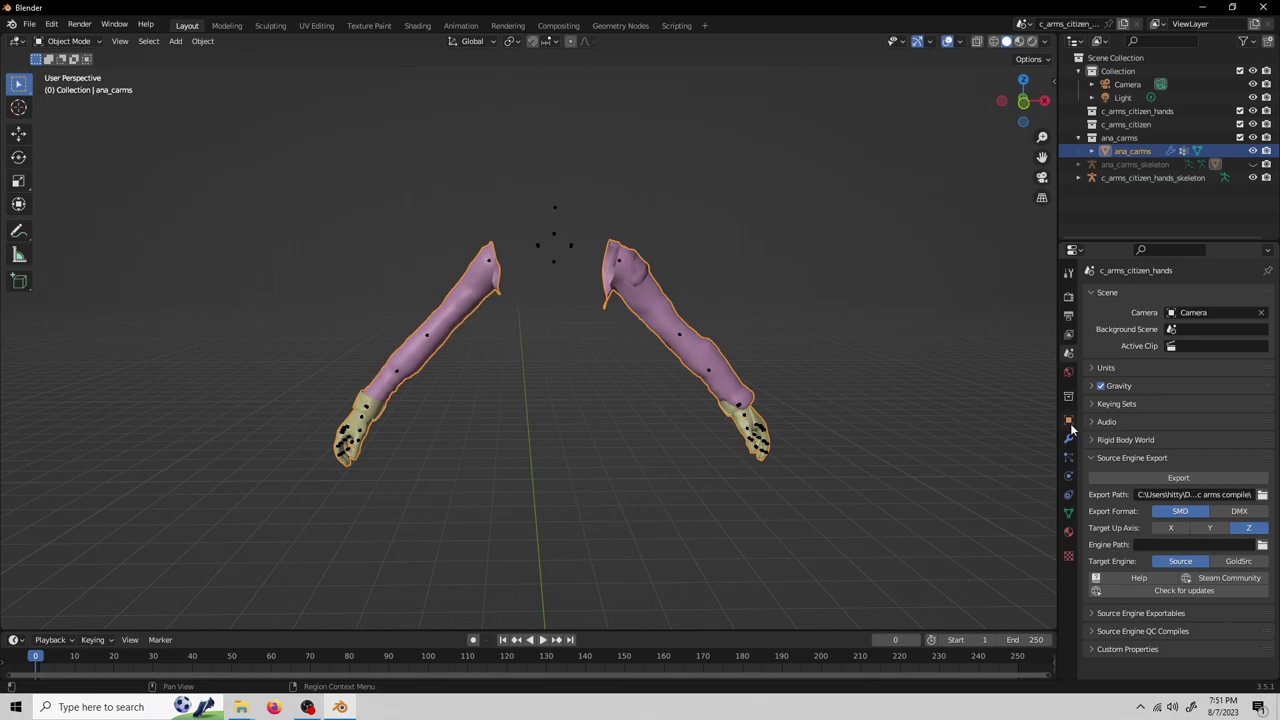
Step: Rename the ana_carms mesh object as ana_carms_gmodskele
{"action": "left_click", "coordinate": [1068, 420]}
{"action": "left_click", "coordinate": [1175, 296]}
{"action": "left_click", "coordinate": [1175, 296]}
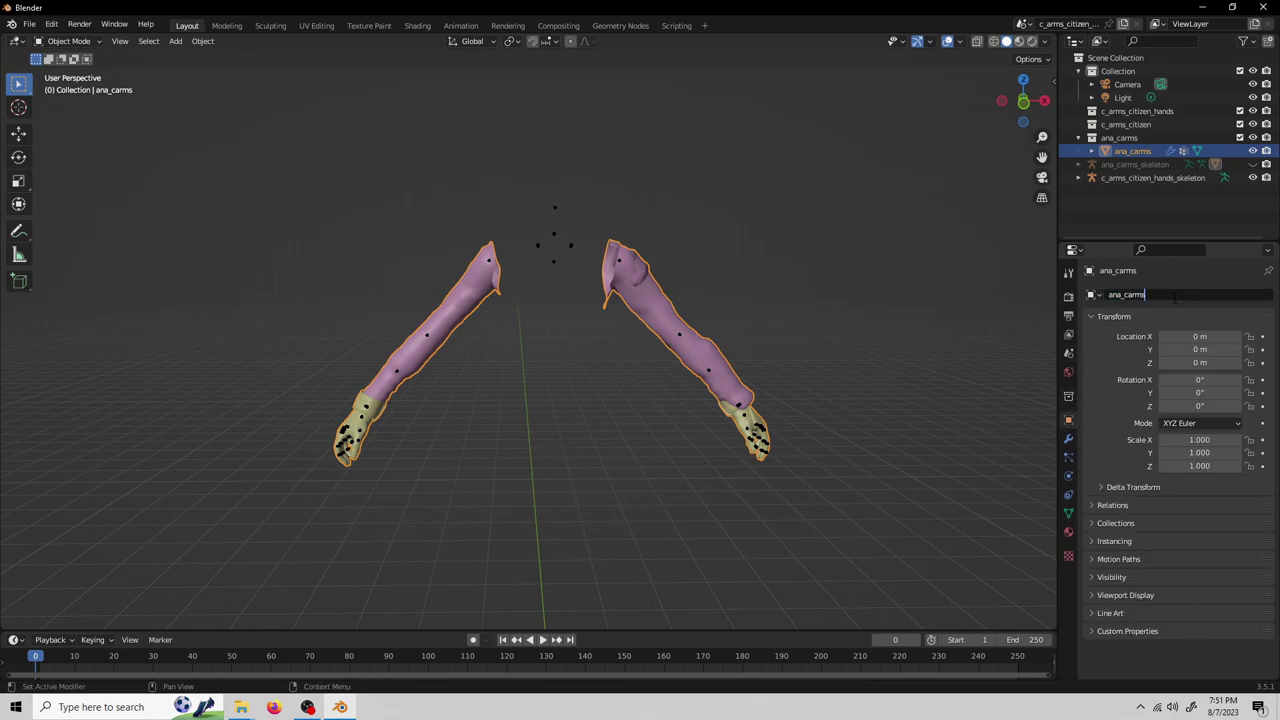
{"action": "type", "text": "_gmodskele"}
{"action": "key", "text": "Return"}
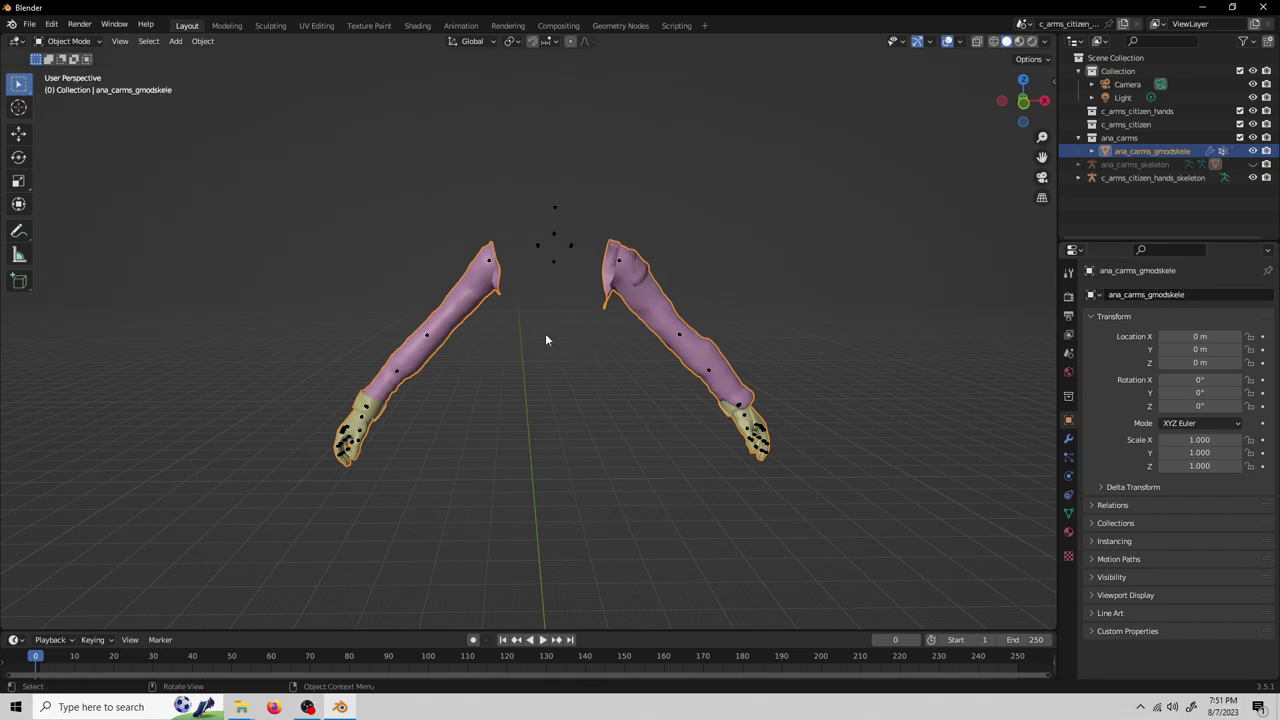
Step: Export ana_carms_gmodskele together with c_arms_citizen_hands_skeleton in Source Engine format
{"action": "left_click", "coordinate": [538, 248]}
{"action": "left_click", "coordinate": [484, 295], "text": "shift"}
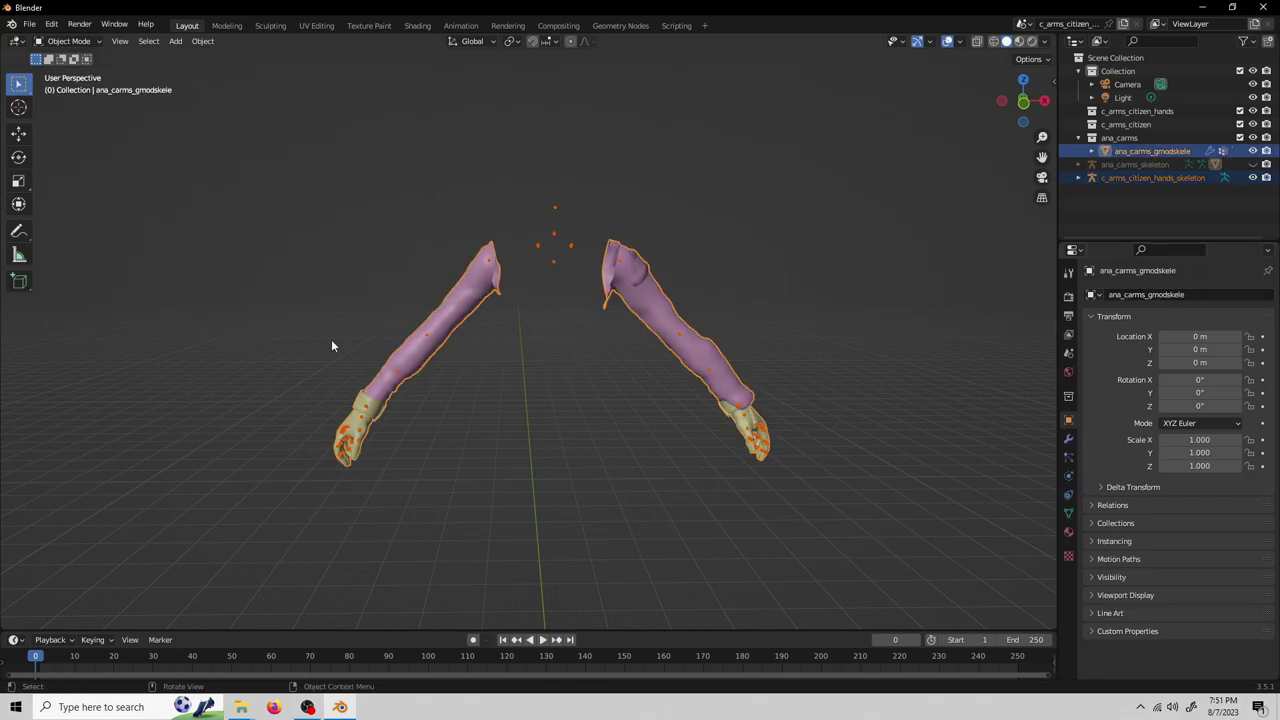
{"action": "left_click", "coordinate": [29, 24]}
{"action": "mouse_move", "coordinate": [80, 217]}
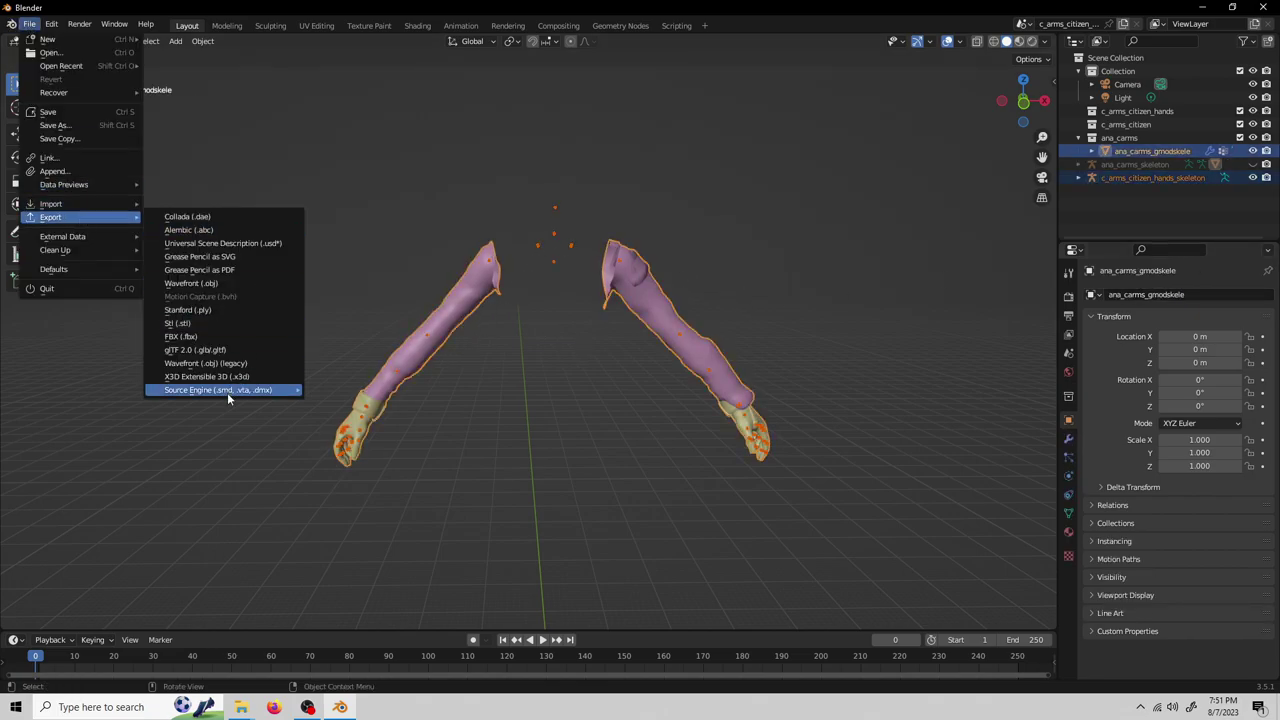
{"action": "mouse_move", "coordinate": [227, 390]}
{"action": "left_click", "coordinate": [383, 391]}
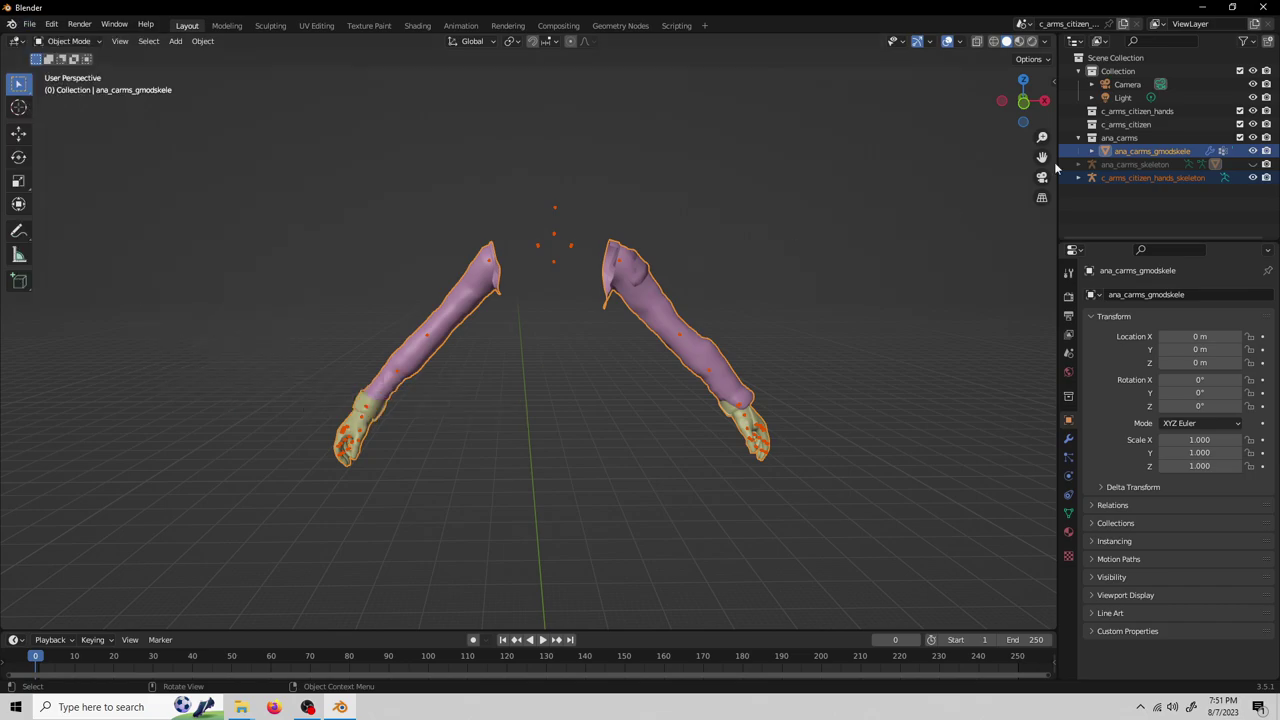
Step: Move ana_carms_gmodskele out of its collection and delete the emptied c_arms_citizen_hands, c_arms_citizen and ana_carms collections
{"action": "left_click", "coordinate": [1138, 152]}
{"action": "left_click_drag", "start_coordinate": [1166, 152], "coordinate": [1130, 210]}
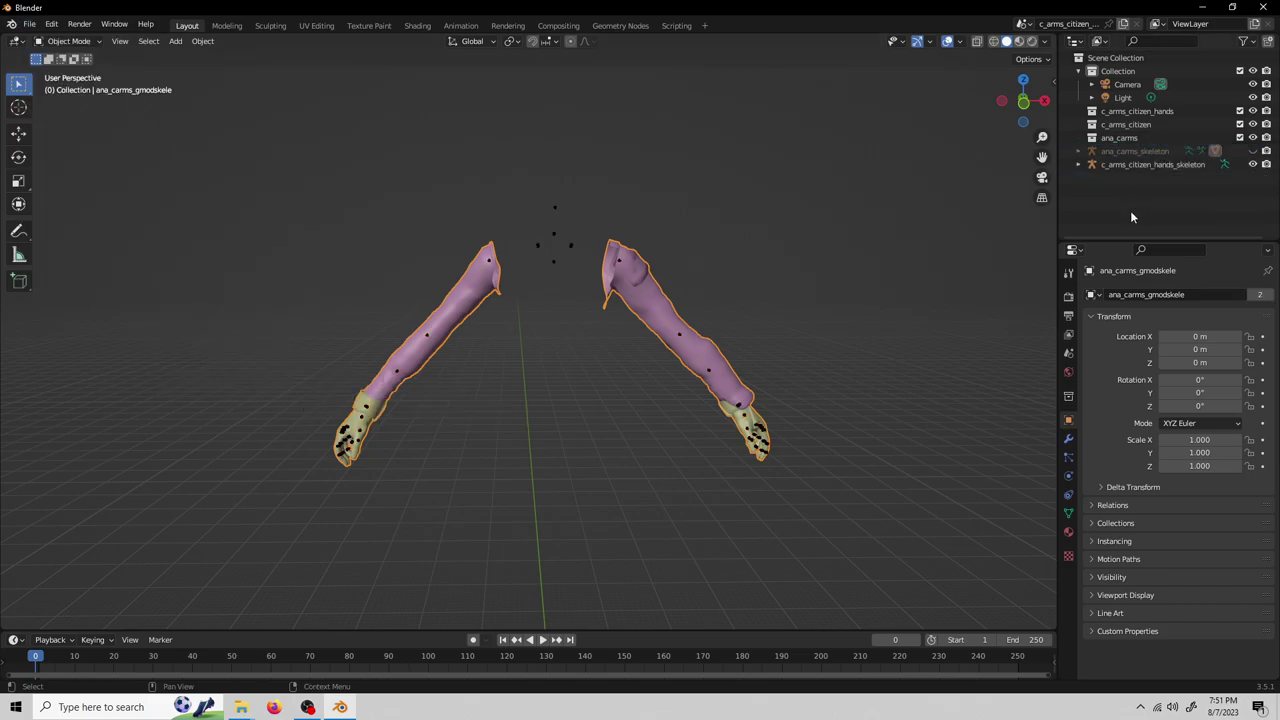
{"action": "right_click", "coordinate": [1123, 139]}
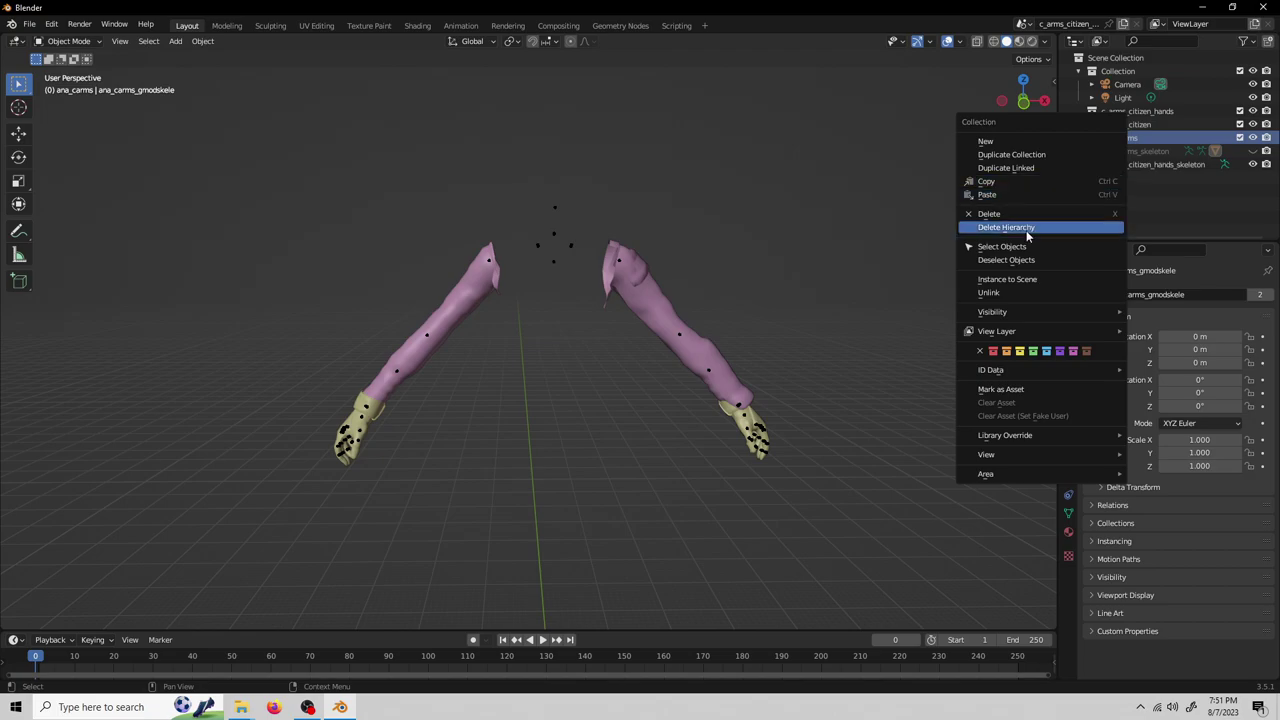
{"action": "left_click", "coordinate": [1177, 111]}
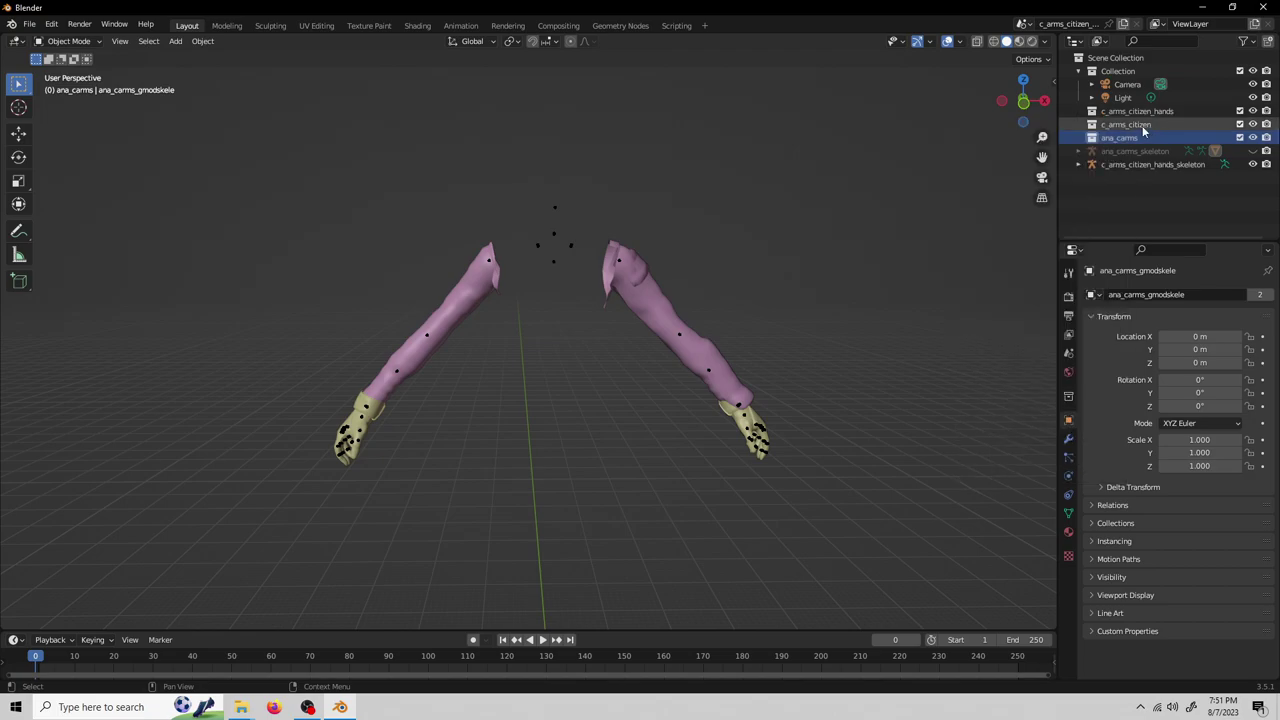
{"action": "left_click", "coordinate": [1127, 124]}
{"action": "left_click", "coordinate": [1137, 111], "text": "ctrl"}
{"action": "left_click", "coordinate": [1131, 140], "text": "ctrl"}
{"action": "right_click", "coordinate": [1131, 140]}
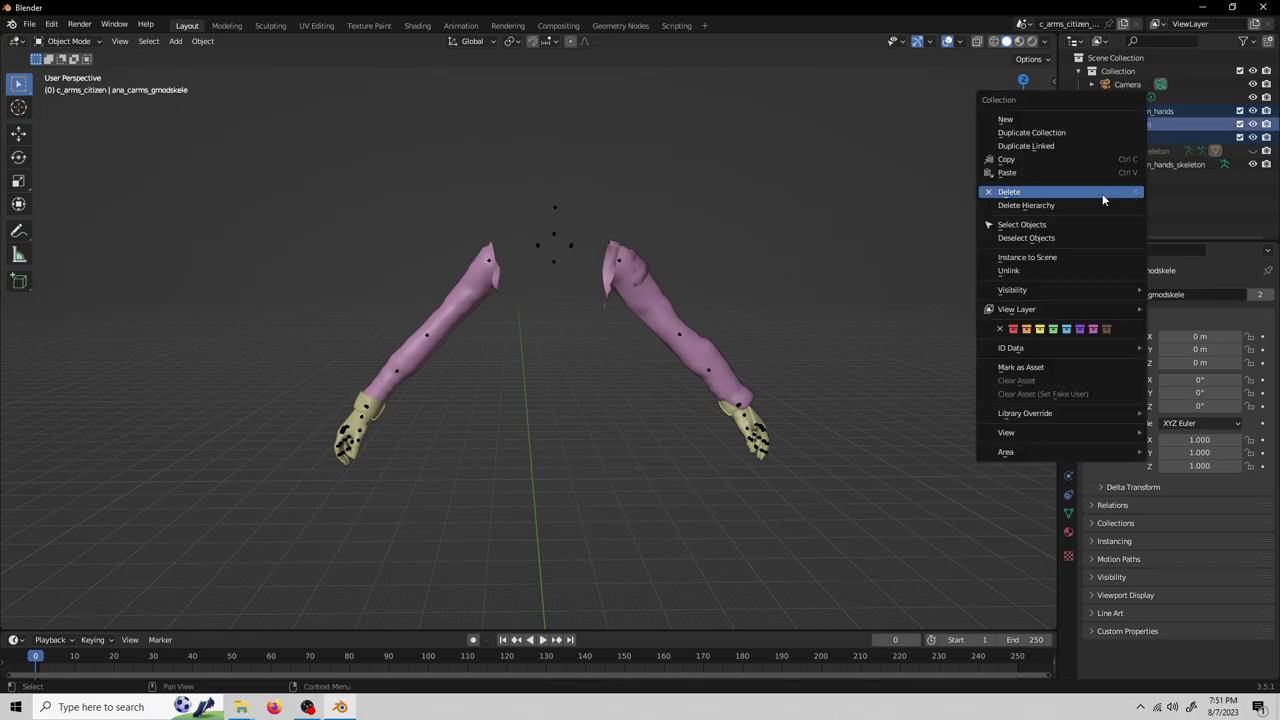
{"action": "left_click", "coordinate": [1023, 191]}
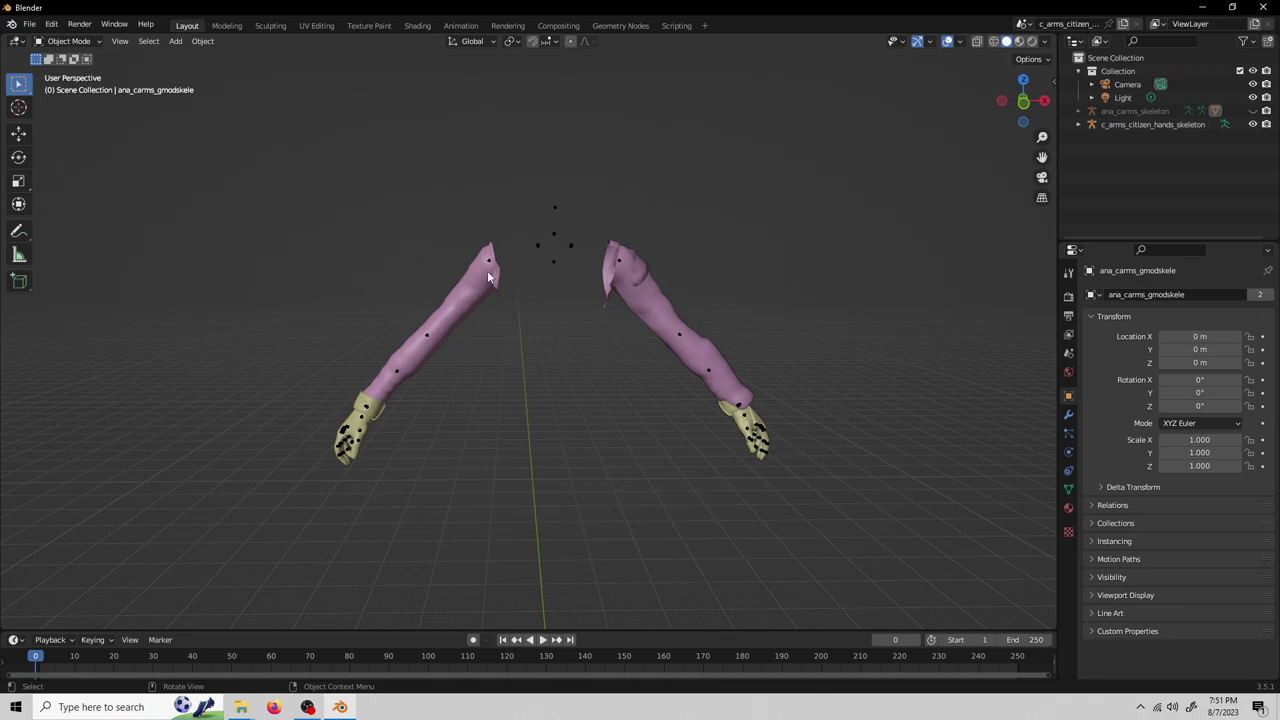
Step: Export ana_carms_gmodskele together with c_arms_citizen_hands_skeleton as a Source Engine SMD file
{"action": "key", "text": "a"}
{"action": "left_click", "coordinate": [29, 23]}
{"action": "mouse_move", "coordinate": [50, 217]}
{"action": "mouse_move", "coordinate": [218, 389]}
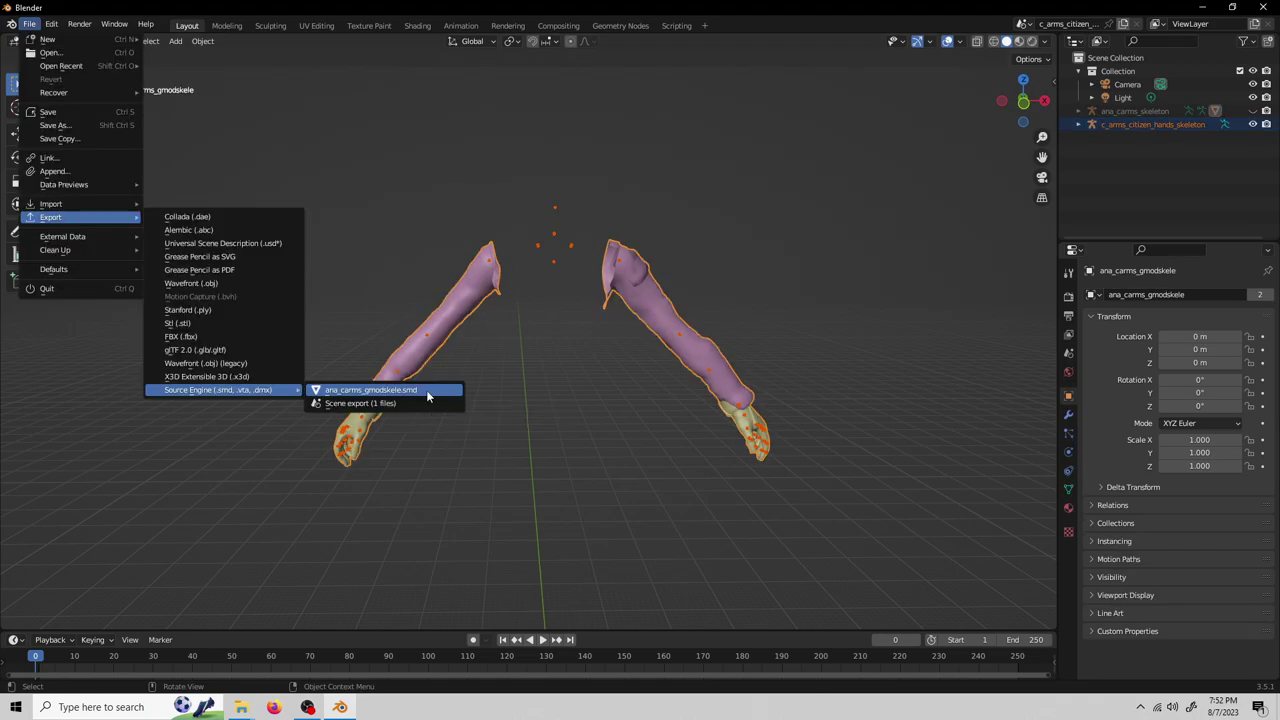
{"action": "left_click", "coordinate": [428, 392]}
{"action": "left_click", "coordinate": [423, 428]}
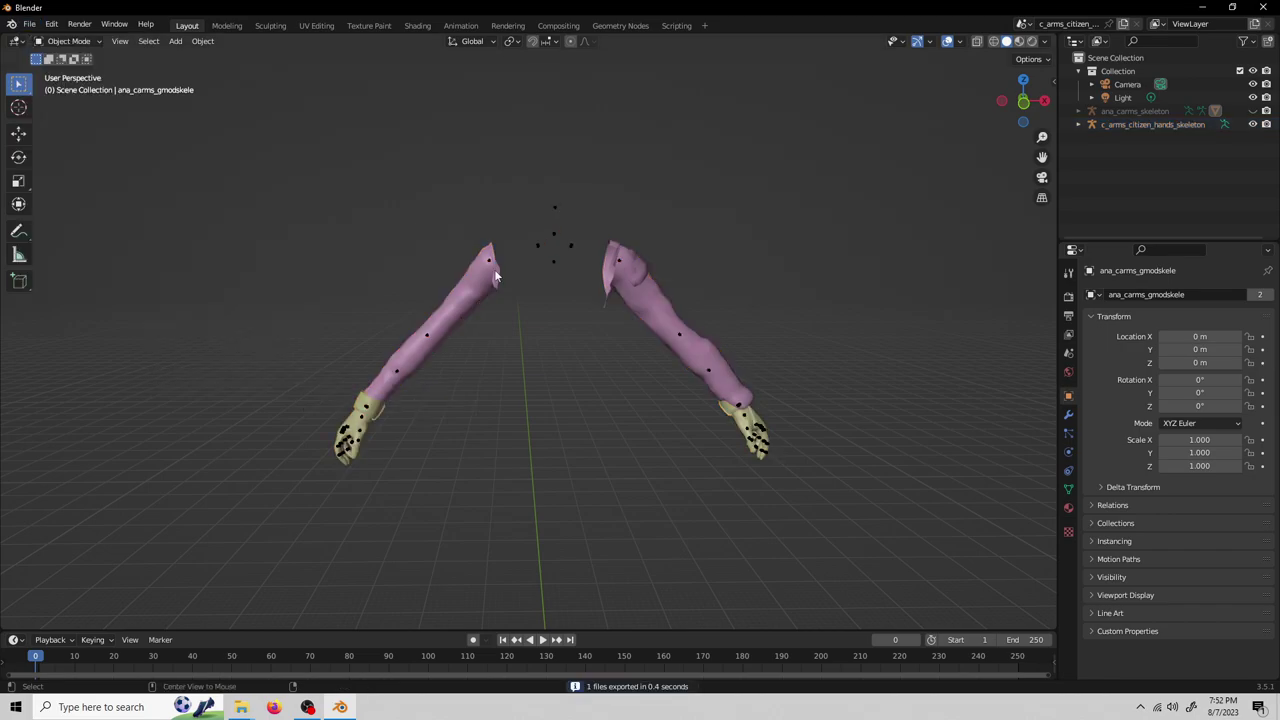
Step: Unhide ana_carms_skeleton and delete the c_arms_citizen_hands_skeleton armature
{"action": "key", "text": "alt+h"}
{"action": "key", "text": "a"}
{"action": "key", "text": "a"}
{"action": "left_click", "coordinate": [487, 261]}
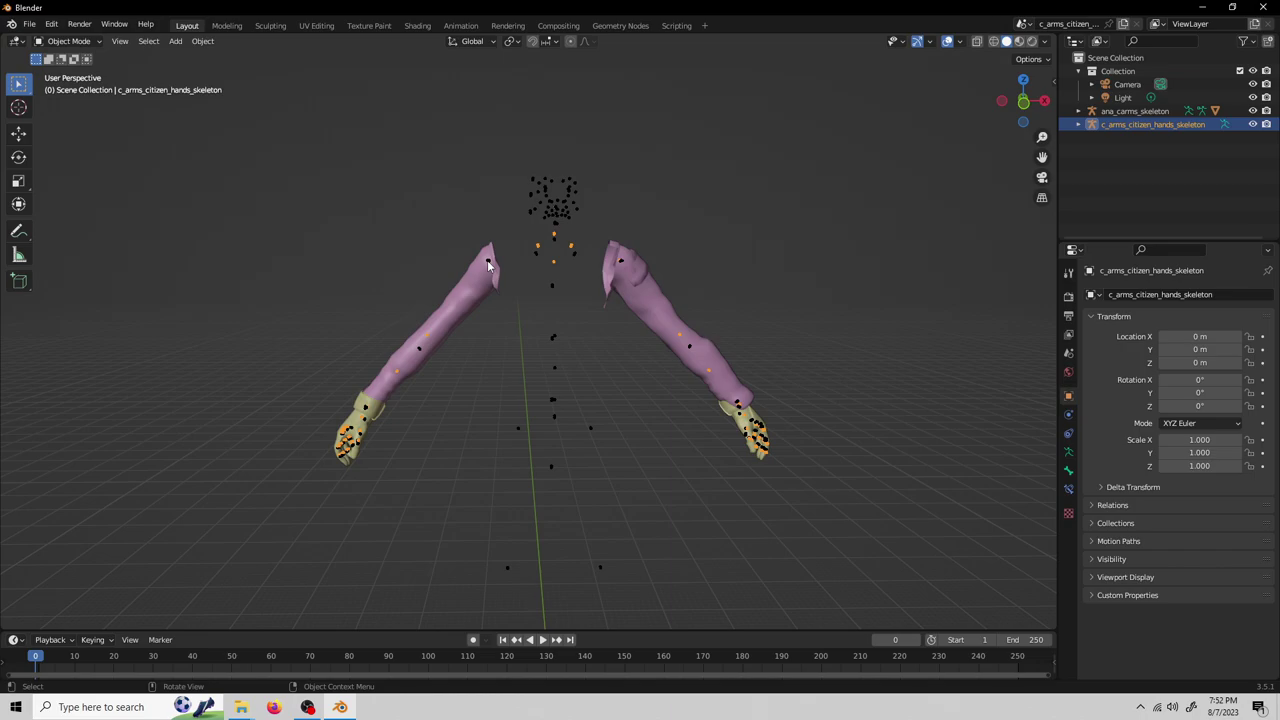
{"action": "right_click", "coordinate": [487, 260]}
{"action": "key", "text": "Delete"}
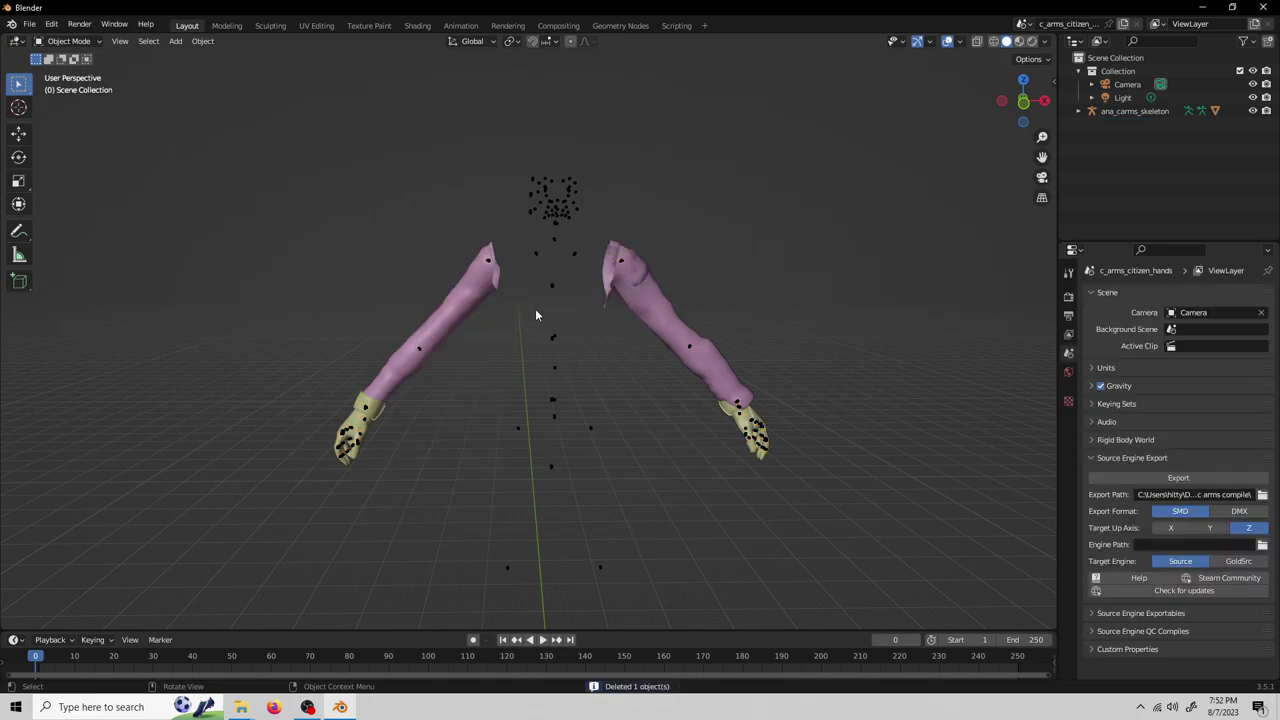
Step: Rename the arms mesh object as ana_carms_alligned
{"action": "left_click", "coordinate": [464, 303]}
{"action": "key", "text": "a"}
{"action": "key", "text": "a"}
{"action": "key", "text": "a"}
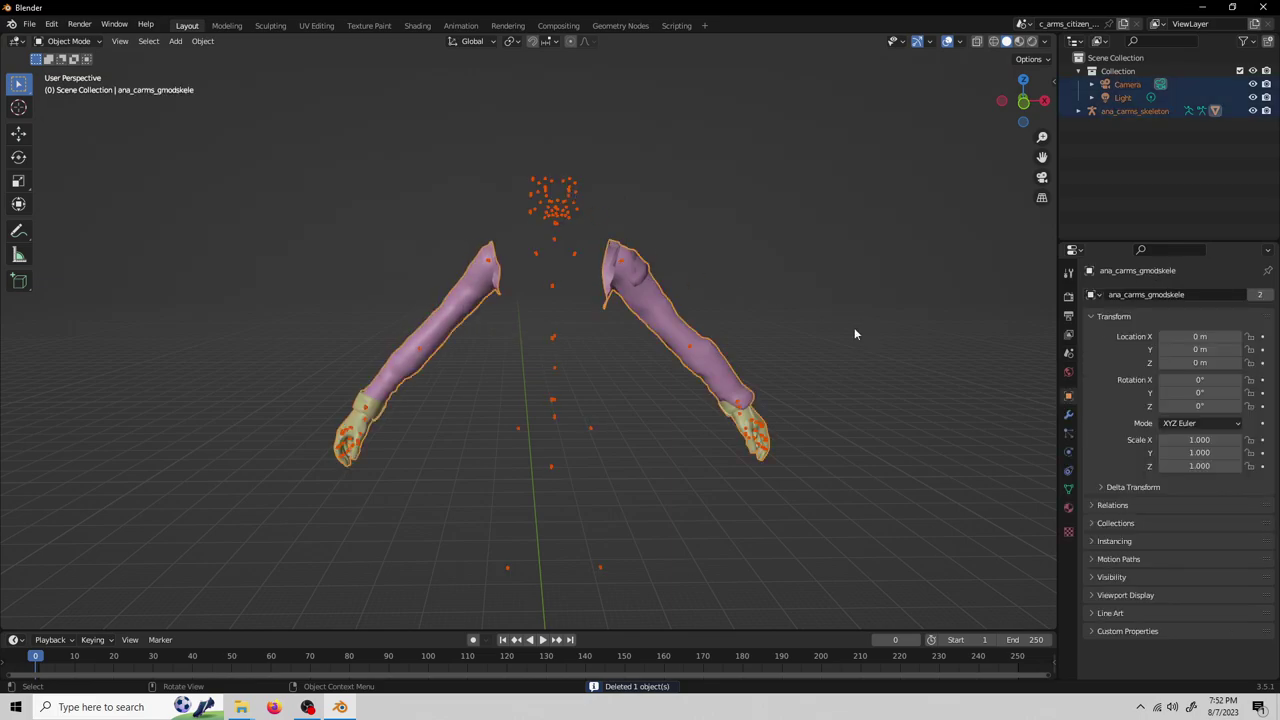
{"action": "left_click", "coordinate": [1185, 295]}
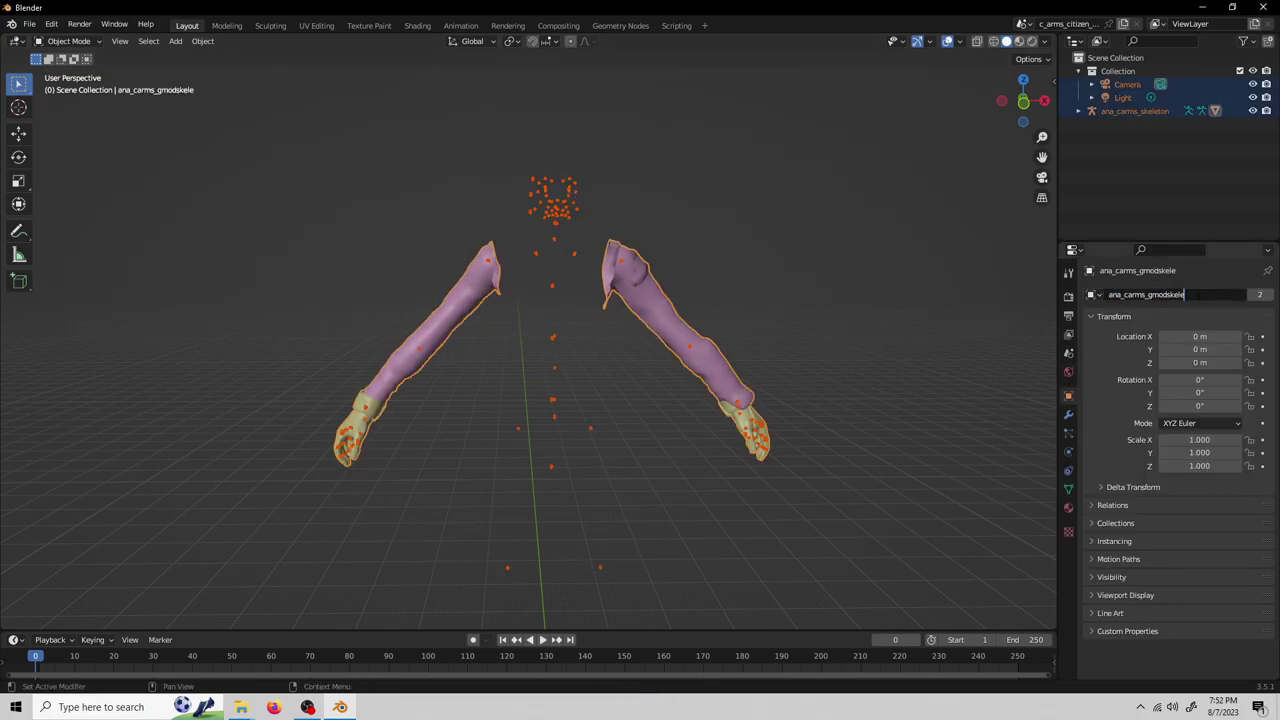
{"action": "left_click_drag", "start_coordinate": [1185, 295], "coordinate": [1148, 295]}
{"action": "type", "text": "alligned"}
{"action": "key", "text": "Return"}
Step: Set ana_carms_skeleton as the target object of the arms mesh's Armature modifier
{"action": "left_click", "coordinate": [1068, 414]}
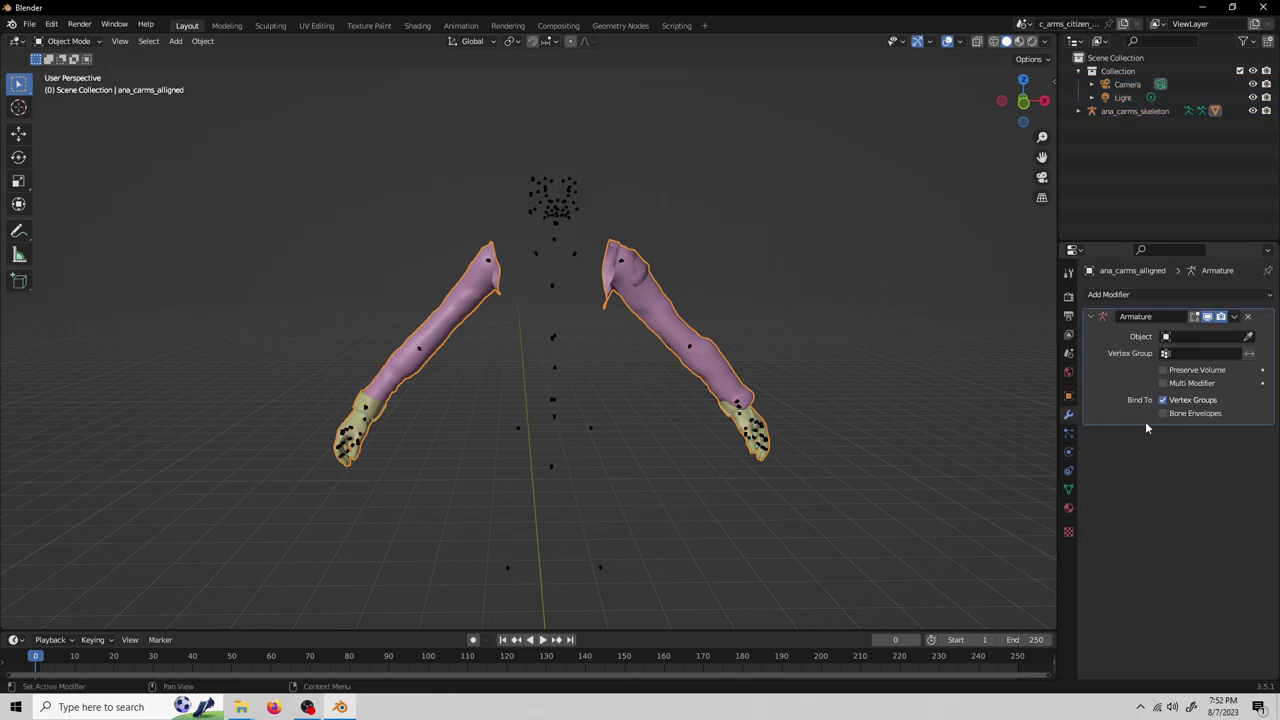
{"action": "left_click", "coordinate": [1205, 353]}
{"action": "left_click", "coordinate": [502, 312]}
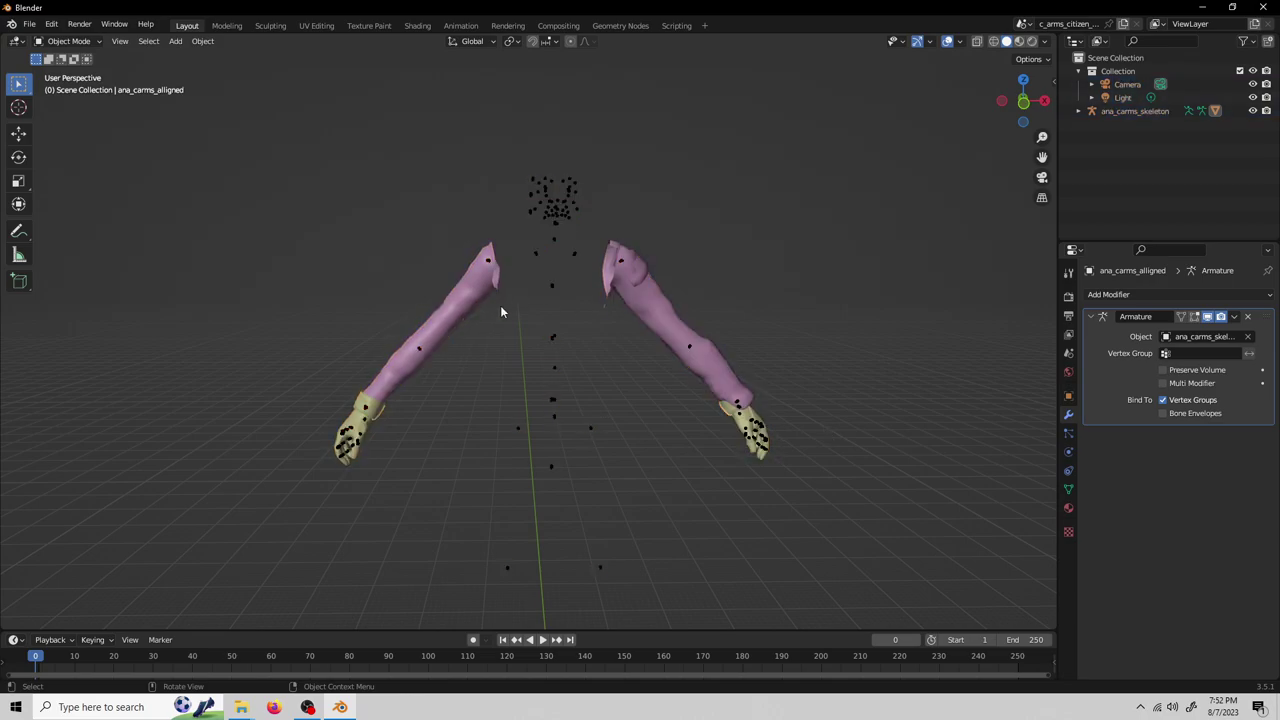
Step: Export ana_carms_alligned together with ana_carms_skeleton as a Source Engine SMD file
{"action": "key", "text": "a"}
{"action": "left_click", "coordinate": [30, 24]}
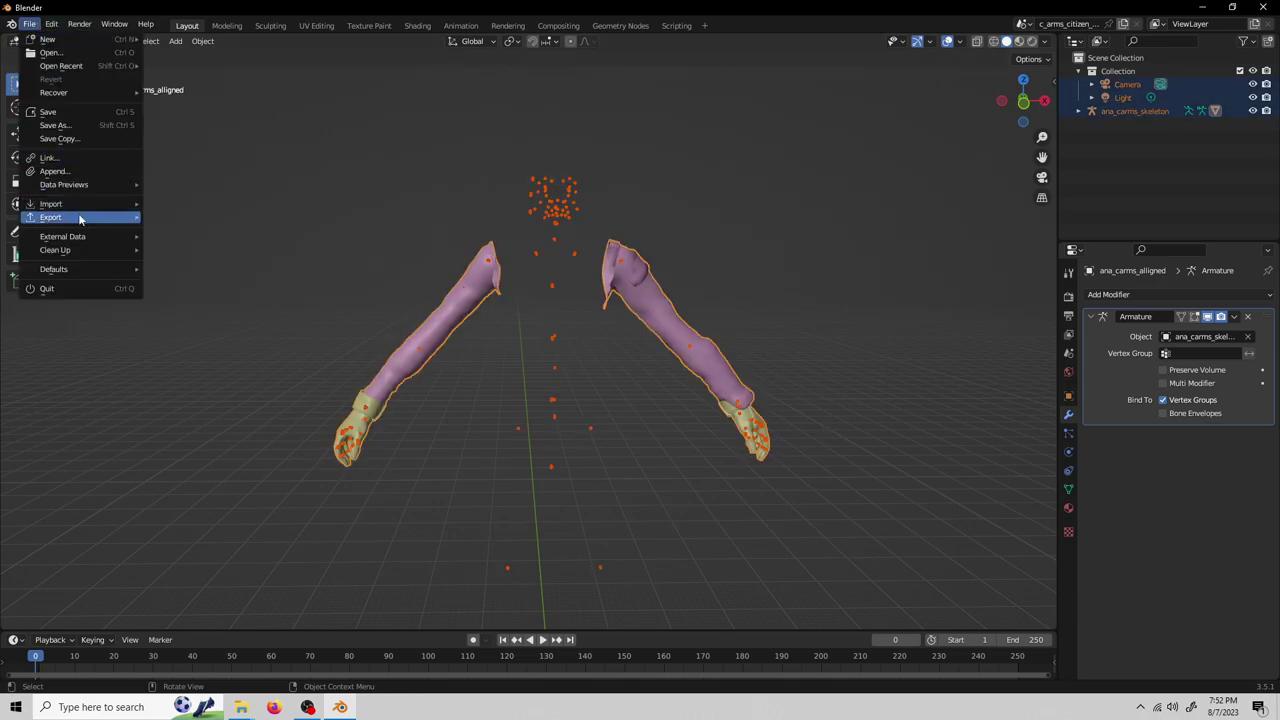
{"action": "mouse_move", "coordinate": [50, 217]}
{"action": "mouse_move", "coordinate": [251, 393]}
{"action": "left_click", "coordinate": [372, 390]}
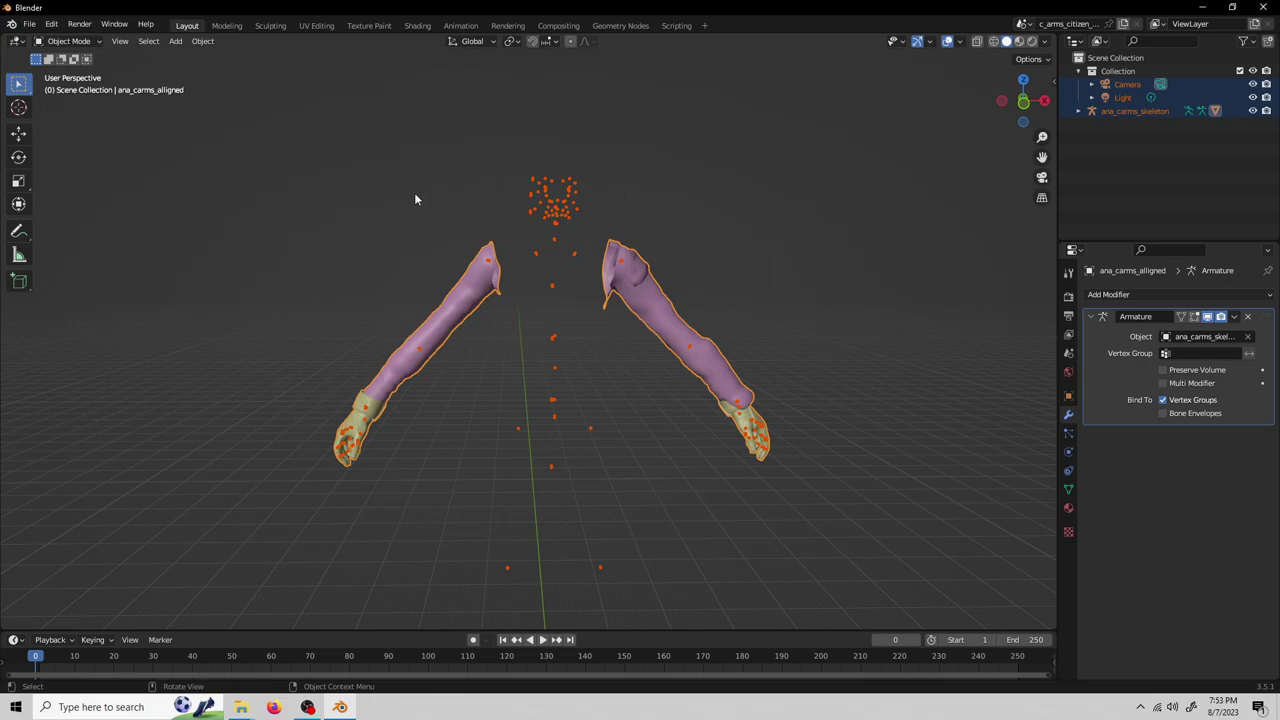
Step: Quit Blender without saving and open the ana c arms compile folder in File Explorer
{"action": "key", "text": "ctrl+q"}
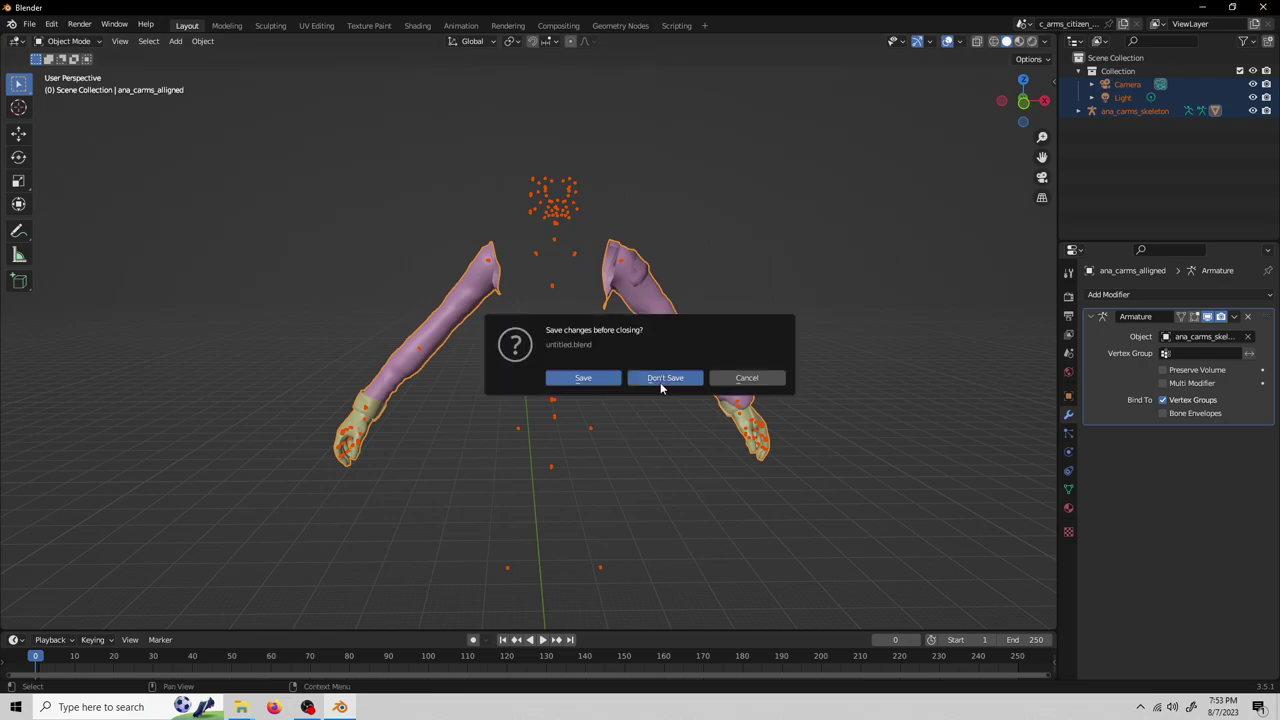
{"action": "left_click", "coordinate": [663, 378]}
{"action": "double_click", "coordinate": [633, 228]}
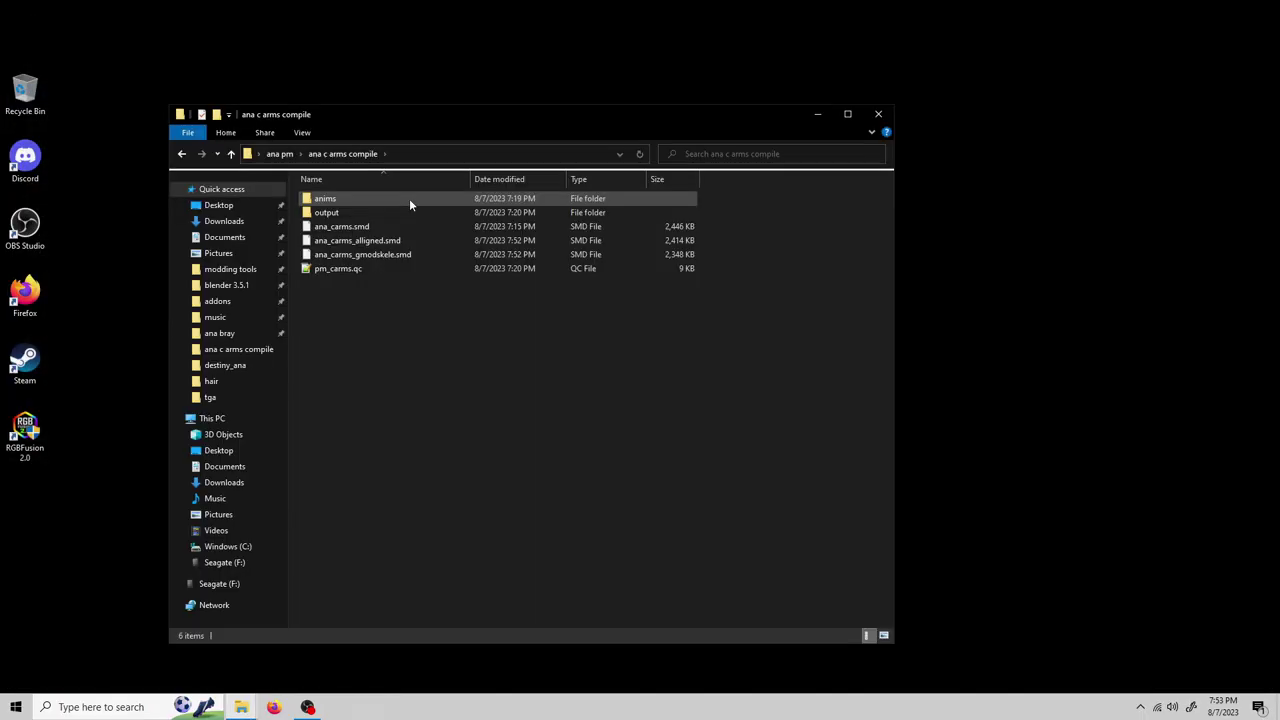
Step: Copy the name of ana_carms_gmodskele.smd into the arms bodygroup's studio line in pm_carms.qc, replacing ana_carms, and save the file
{"action": "right_click", "coordinate": [414, 253]}
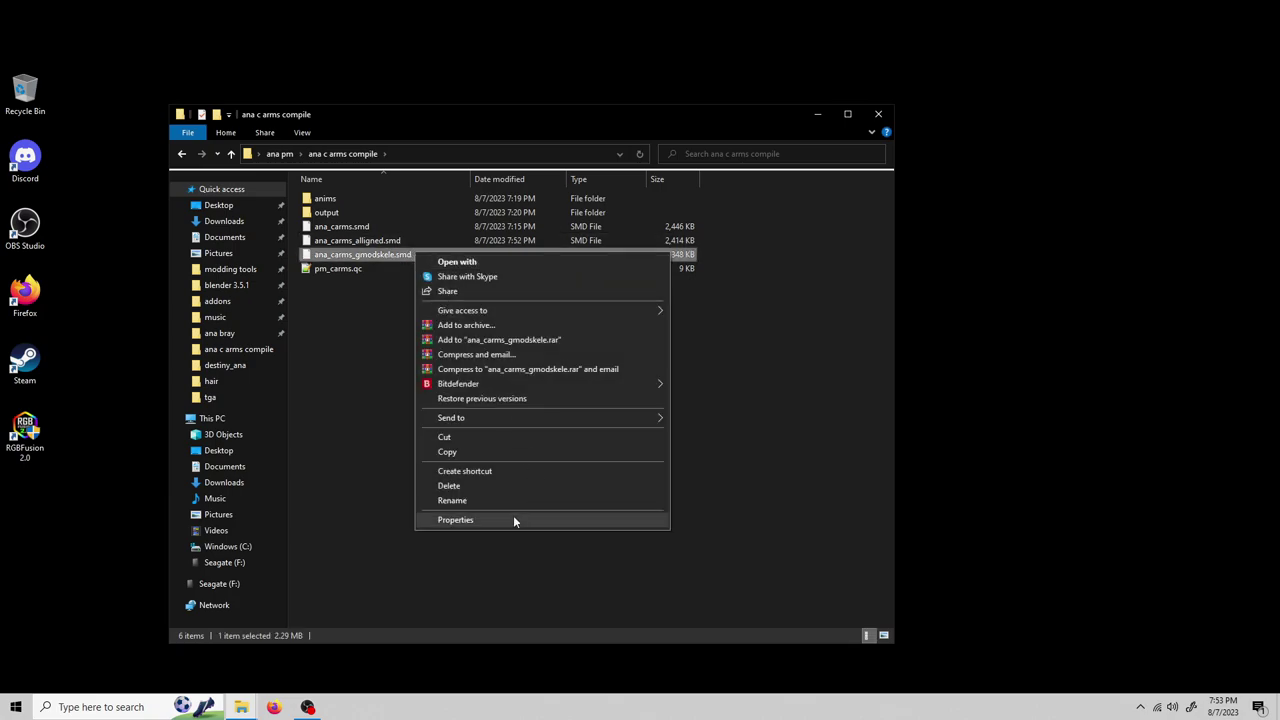
{"action": "left_click", "coordinate": [510, 500]}
{"action": "right_click", "coordinate": [370, 257]}
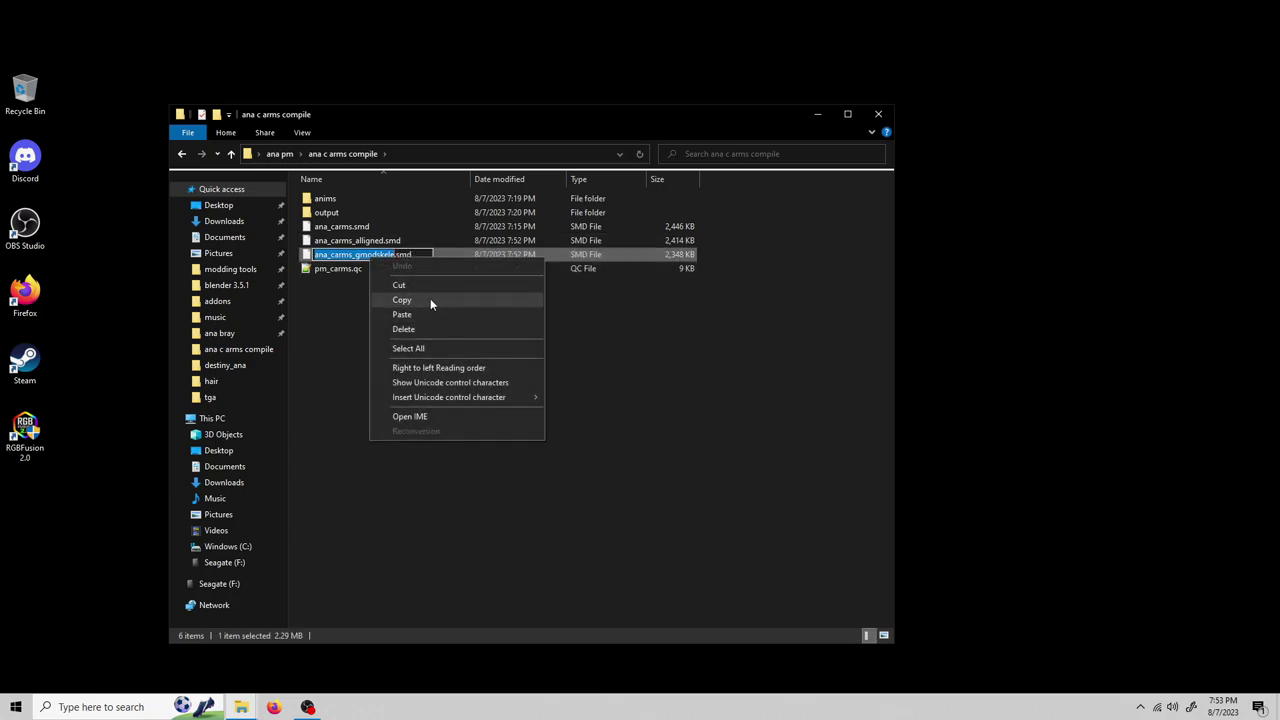
{"action": "left_click", "coordinate": [430, 298]}
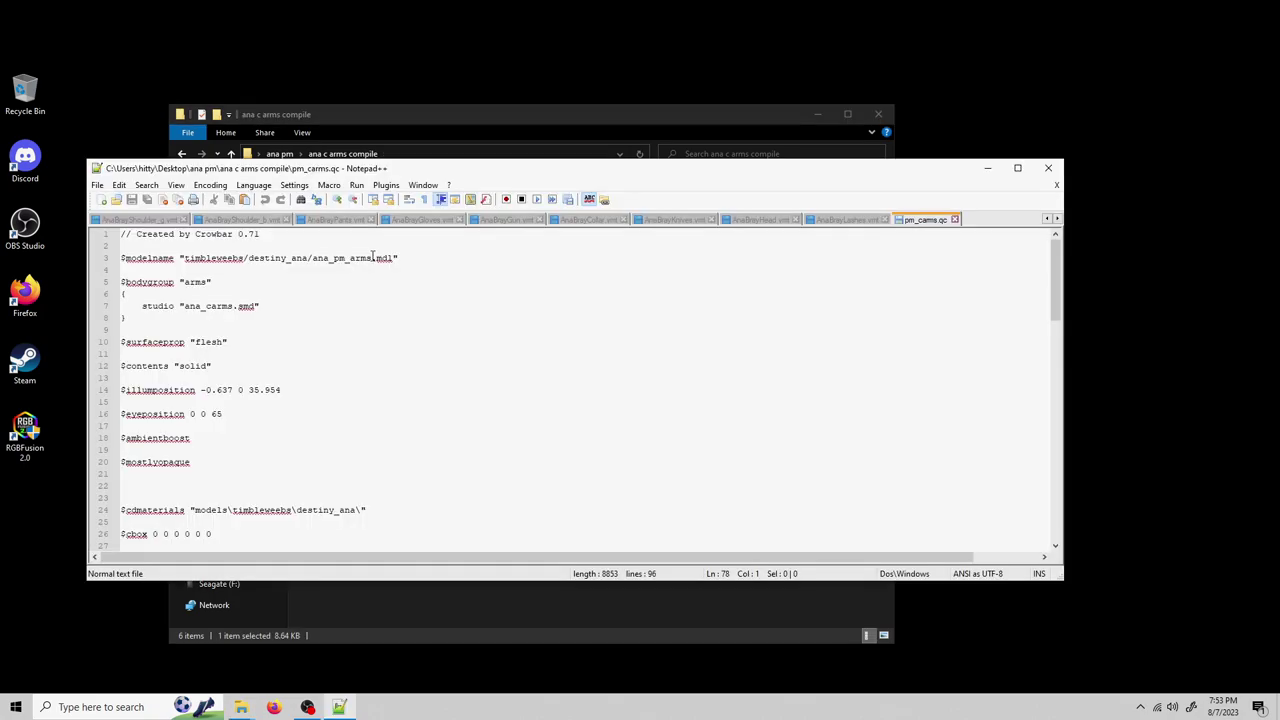
{"action": "left_click", "coordinate": [371, 258]}
{"action": "left_click", "coordinate": [234, 306]}
{"action": "left_click_drag", "start_coordinate": [234, 306], "coordinate": [184, 306]}
{"action": "key", "text": "ctrl+v"}
{"action": "left_click", "coordinate": [97, 185]}
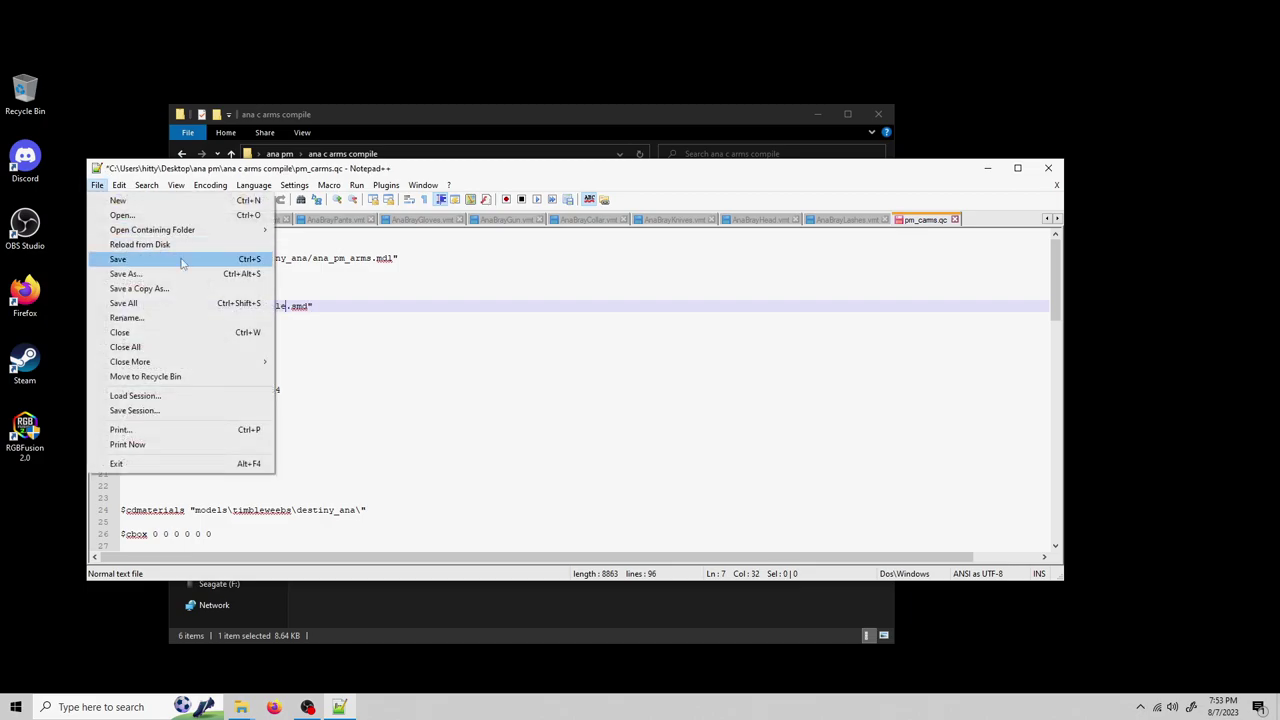
{"action": "left_click", "coordinate": [130, 259]}
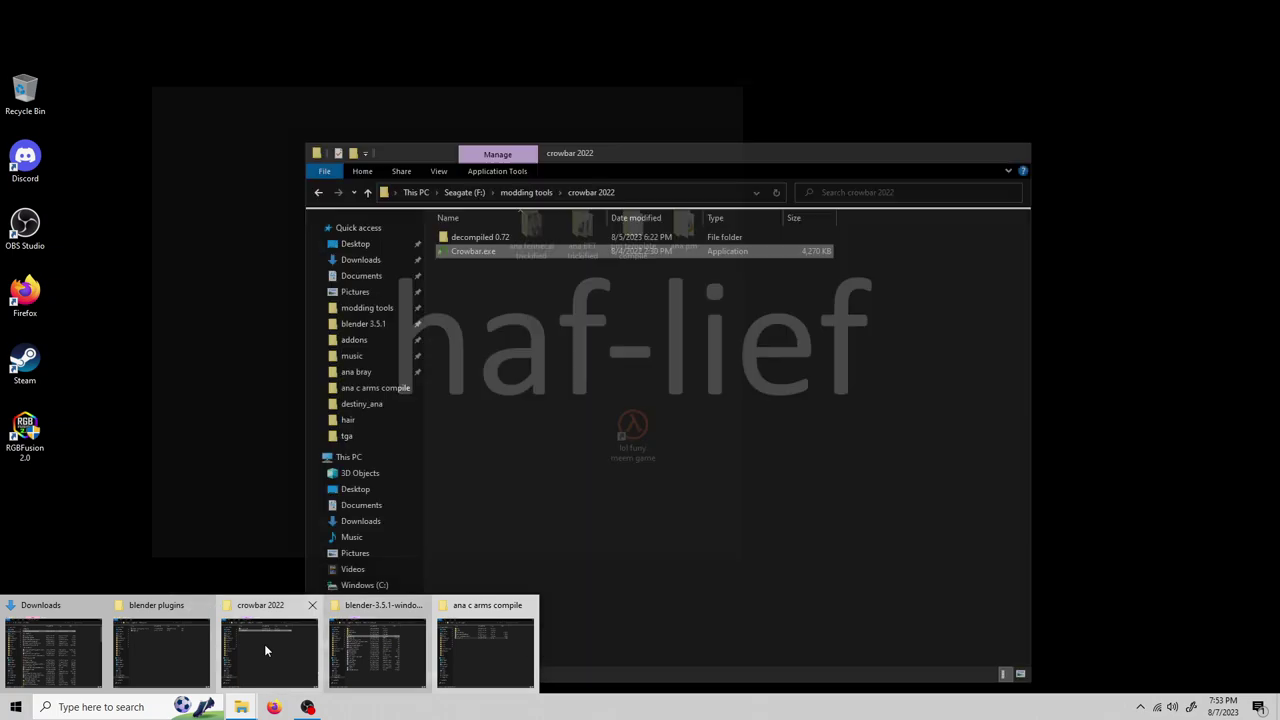
Step: Launch Crowbar from the crowbar 2022 folder and compile pm_carms.qc with the Garry's Mod model compiler
{"action": "left_click", "coordinate": [266, 648]}
{"action": "double_click", "coordinate": [488, 254]}
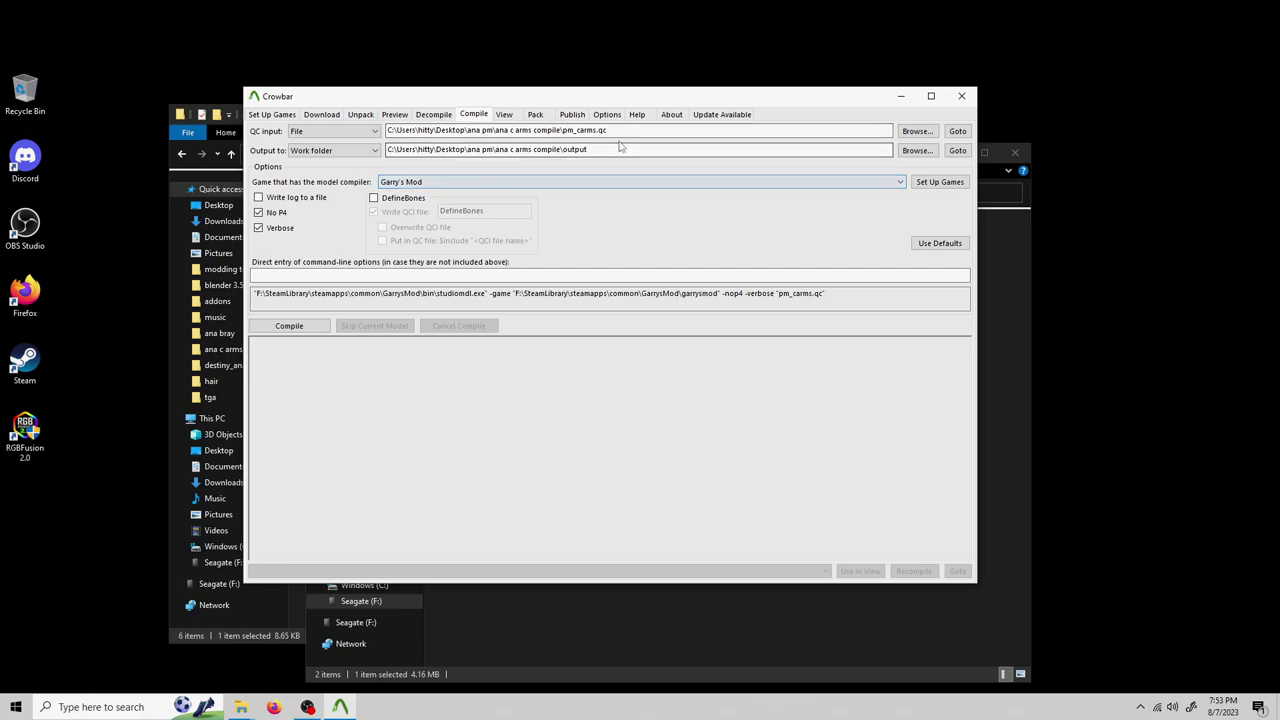
{"action": "left_click", "coordinate": [287, 326]}
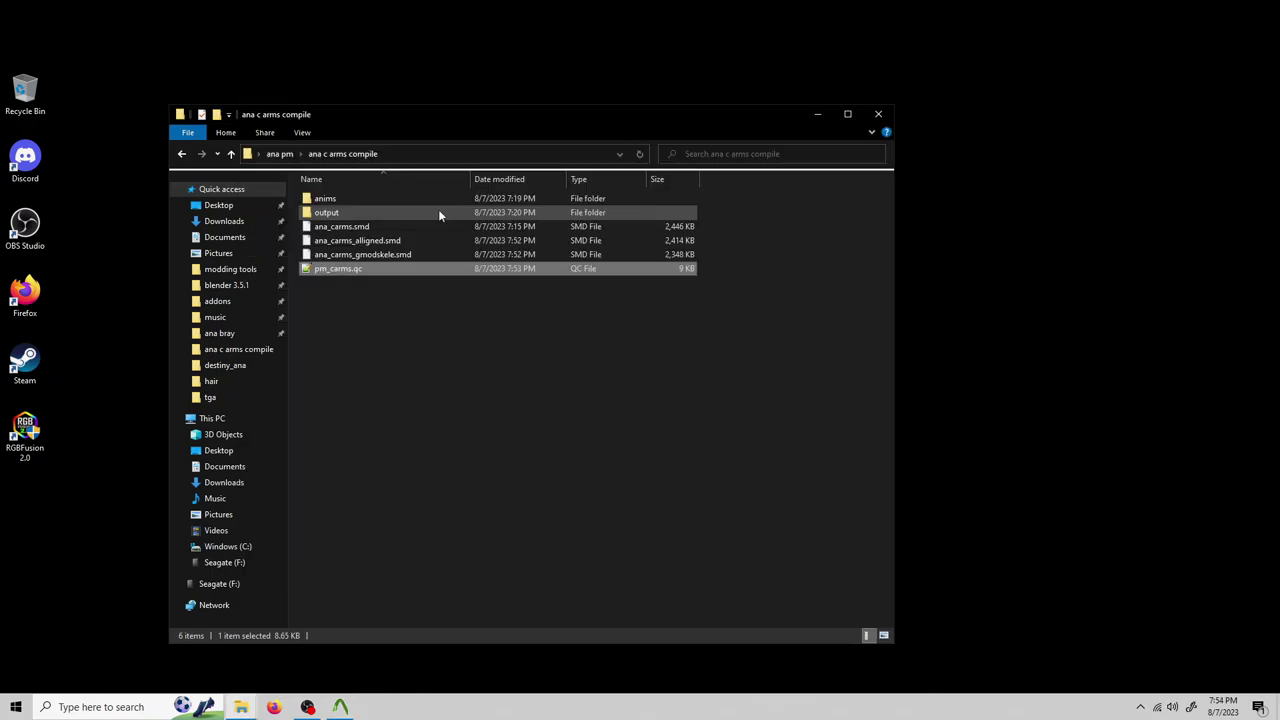
Step: Cut all the compiled ana_pm_arms files from the output folder's models/timbleweebs/destiny_ana subfolder
{"action": "double_click", "coordinate": [443, 211]}
{"action": "double_click", "coordinate": [523, 199]}
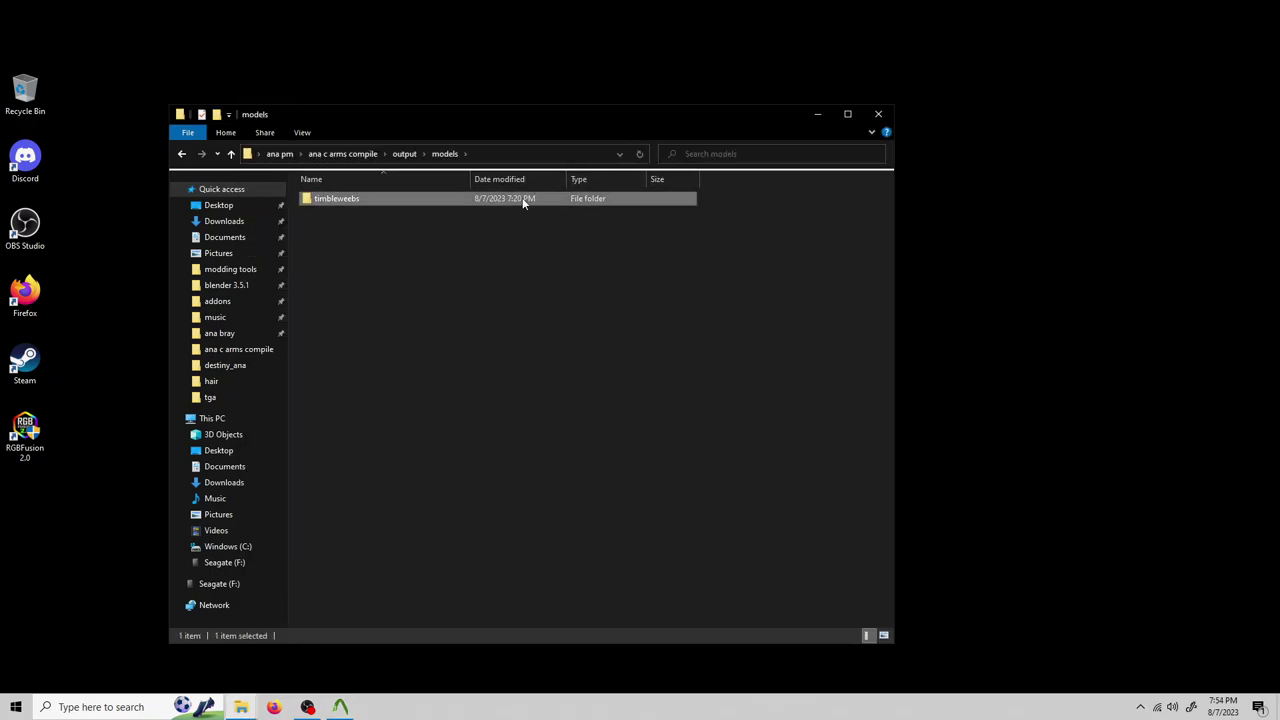
{"action": "double_click", "coordinate": [523, 199]}
{"action": "double_click", "coordinate": [554, 200]}
{"action": "key", "text": "ctrl+a"}
{"action": "right_click", "coordinate": [366, 198]}
{"action": "left_click", "coordinate": [421, 340]}
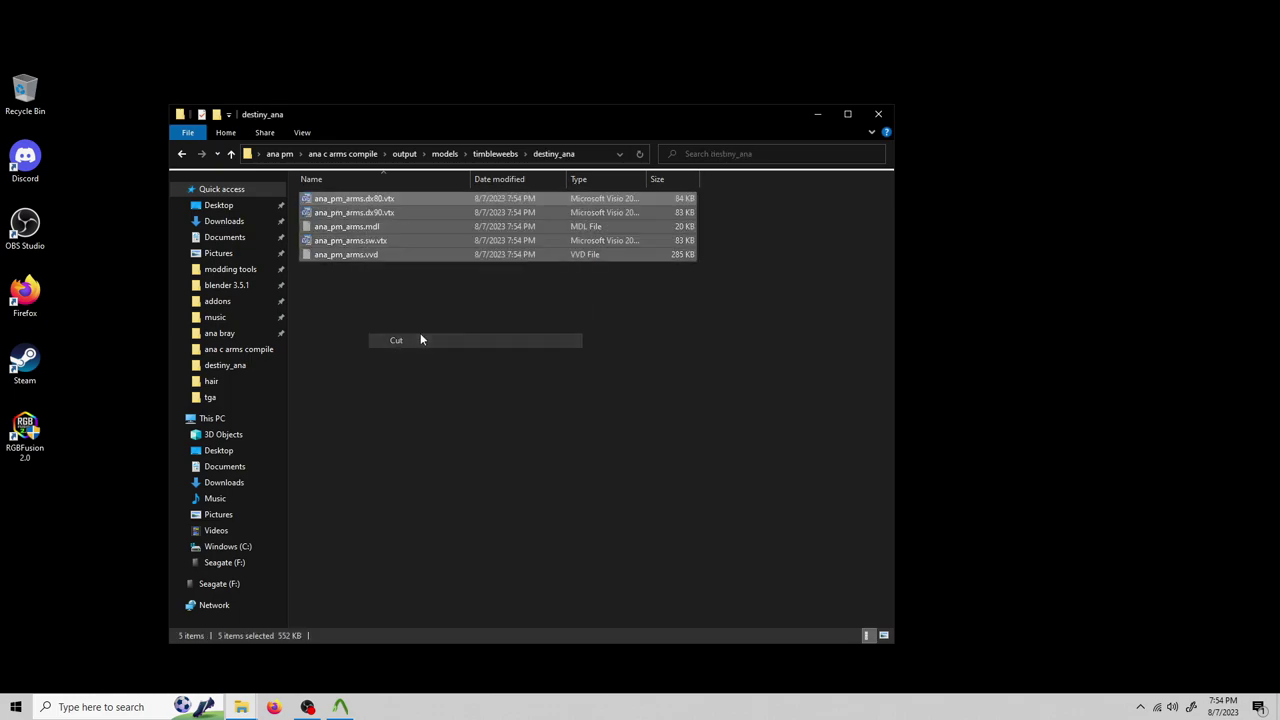
Step: Paste the compiled arms files into the ana pm addon's models/timbleweebs/destiny_ana folder, replacing the existing ones
{"action": "left_click", "coordinate": [242, 706]}
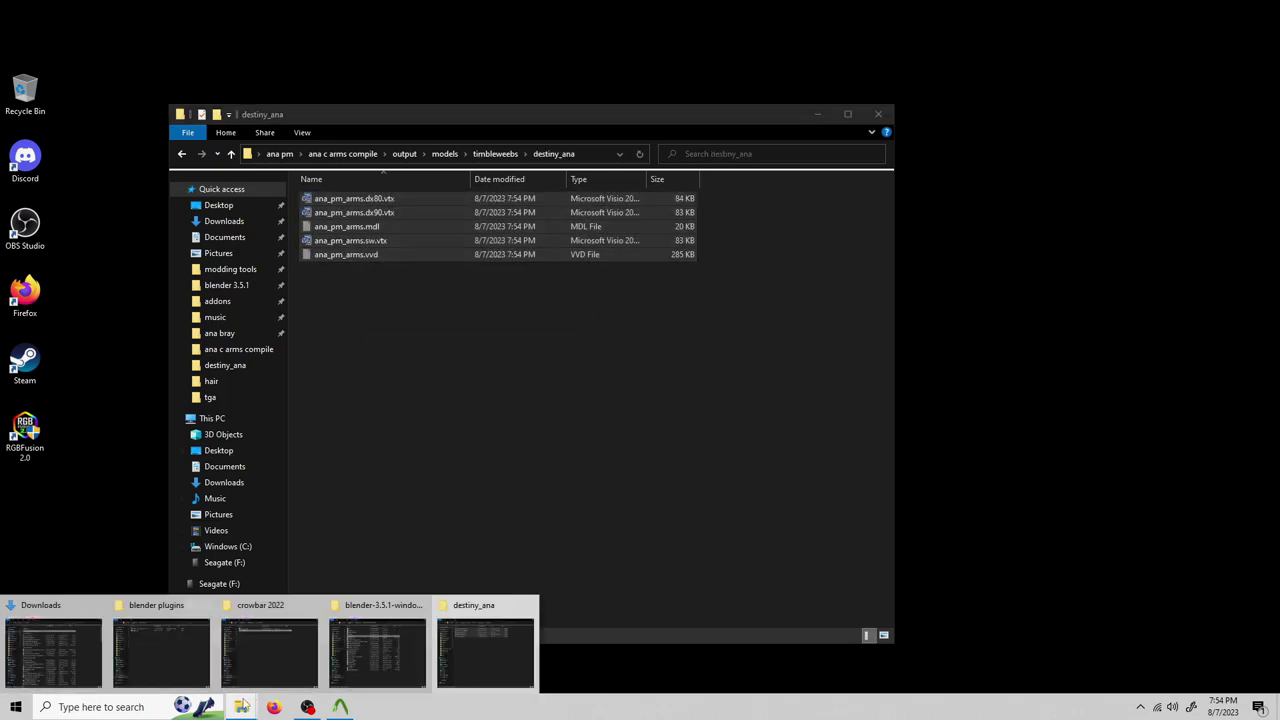
{"action": "right_click", "coordinate": [242, 706]}
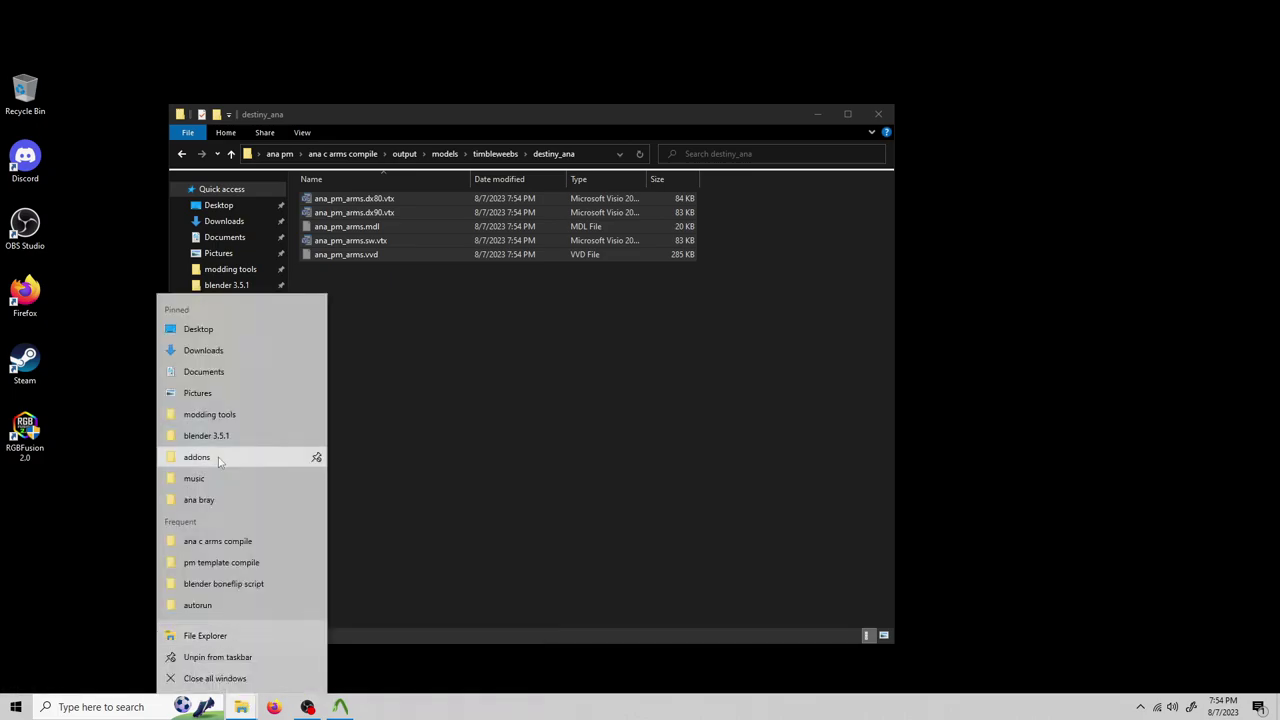
{"action": "left_click", "coordinate": [215, 458]}
{"action": "right_click", "coordinate": [443, 434]}
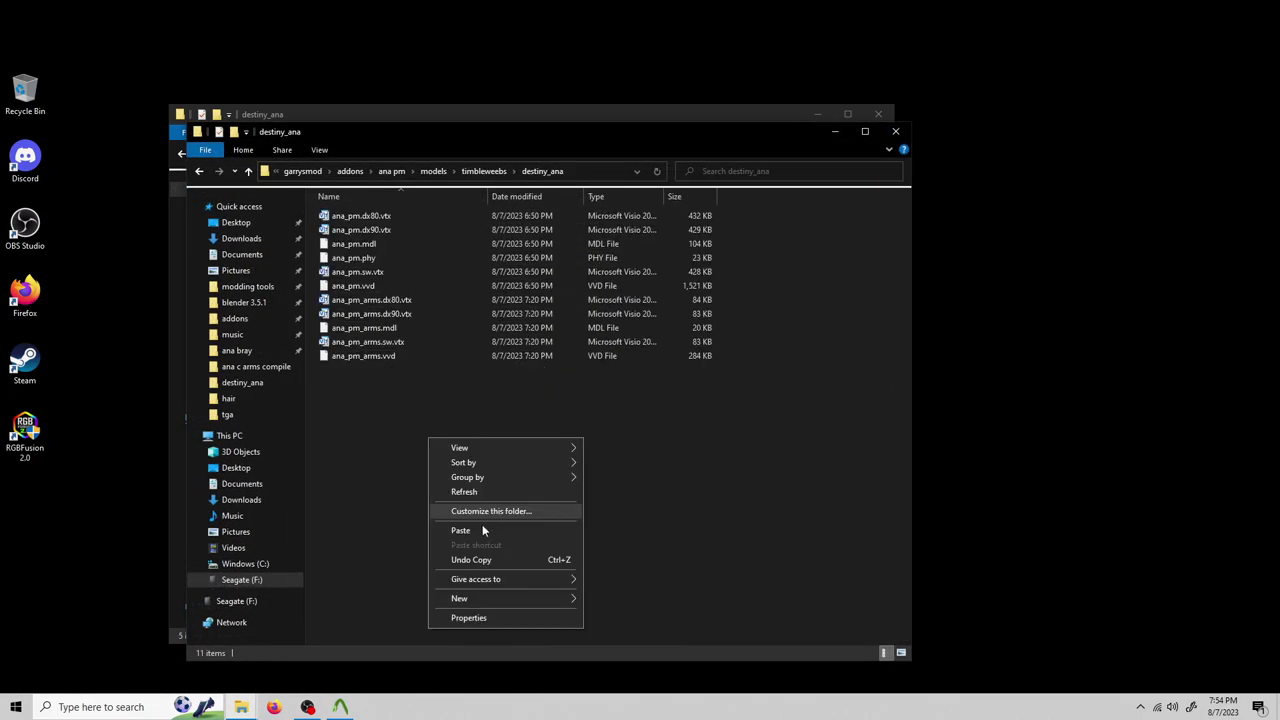
{"action": "left_click", "coordinate": [486, 529]}
{"action": "left_click", "coordinate": [574, 250]}
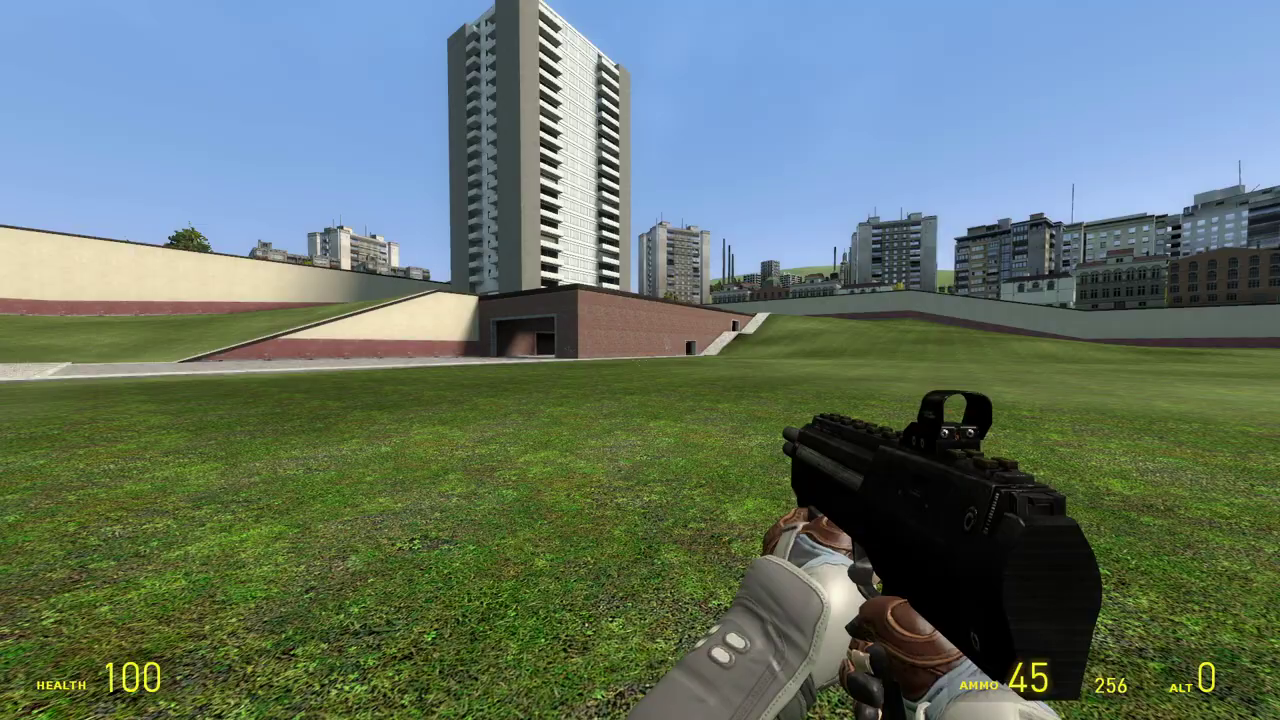
Step: Examine the custom arms in first person in Garry's Mod while moving around and switching between different weapons
{"action": "key", "text": "w"}
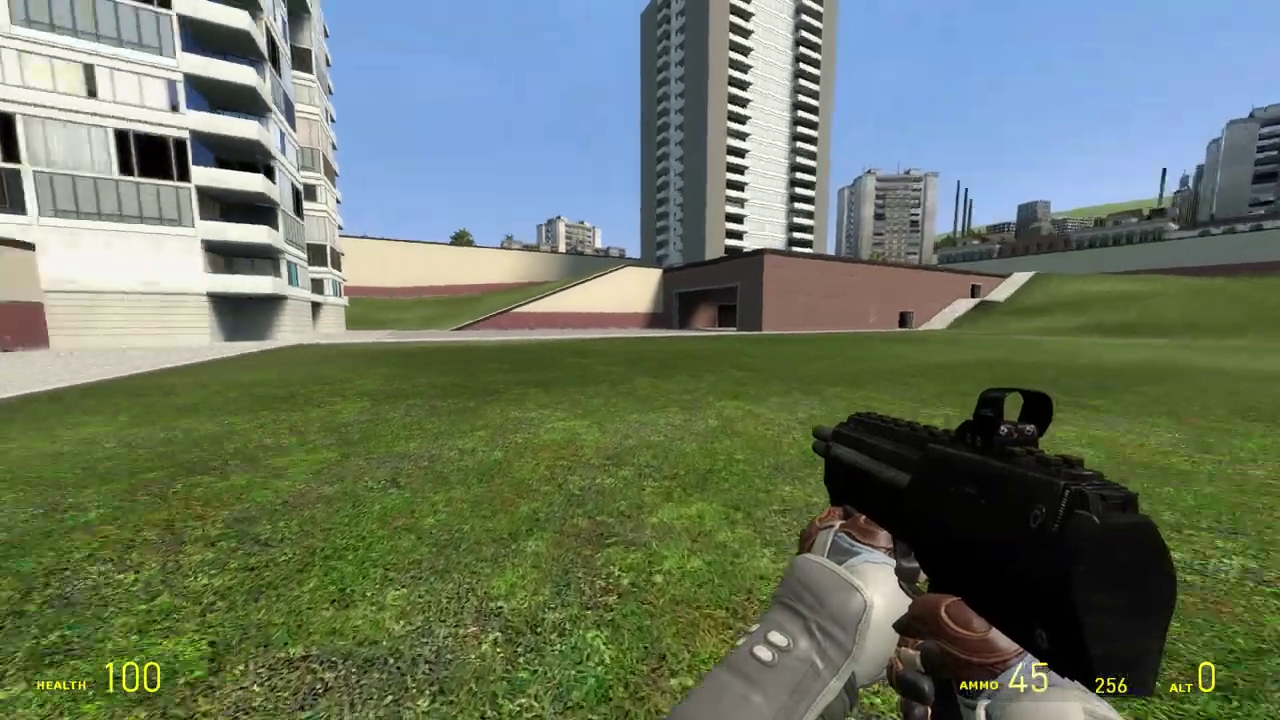
{"action": "key", "text": "w"}
{"action": "key", "text": "2"}
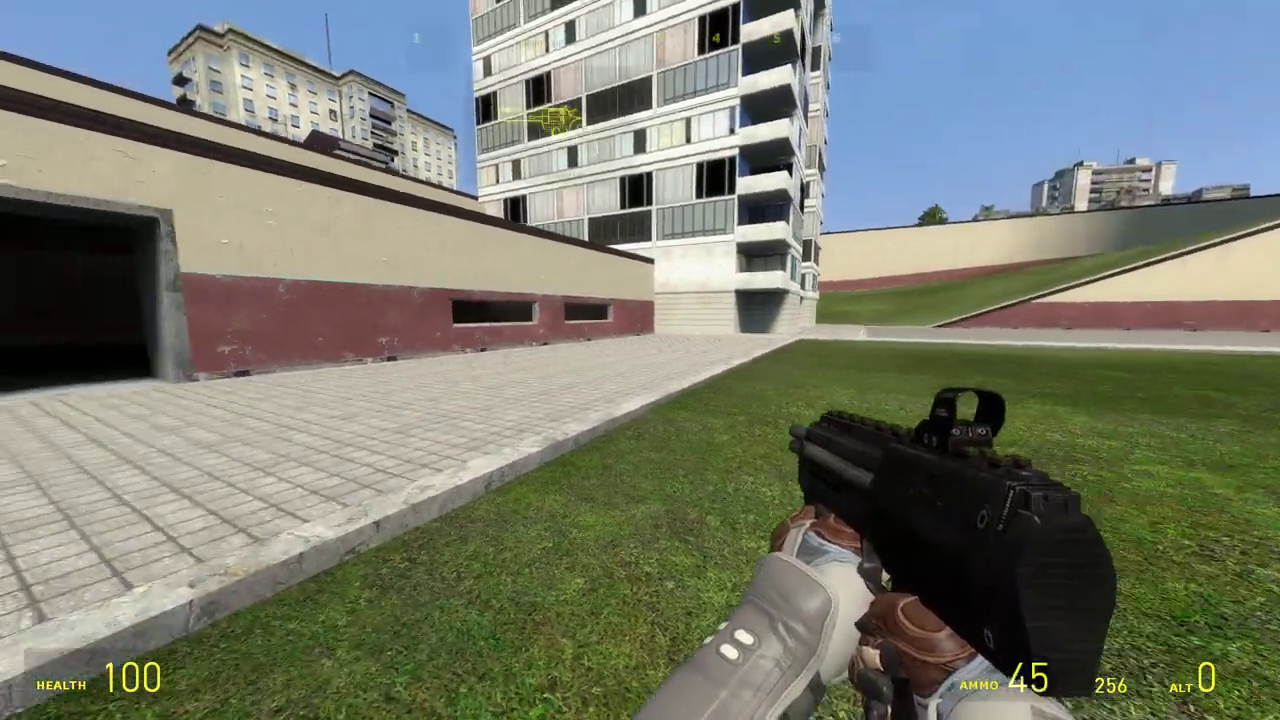
{"action": "left_click", "coordinate": [640, 360]}
{"action": "scroll", "coordinate": [640, 360], "scroll_direction": "up", "scroll_amount": 1}
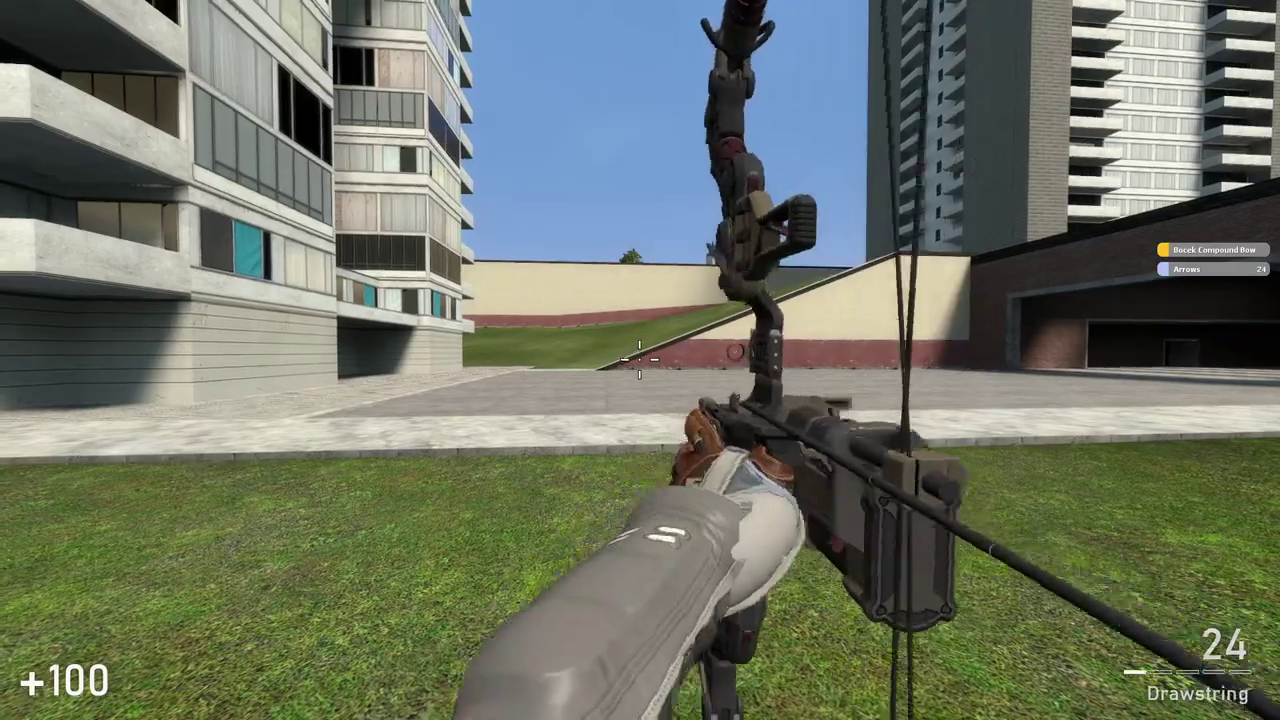
{"action": "key", "text": "q"}
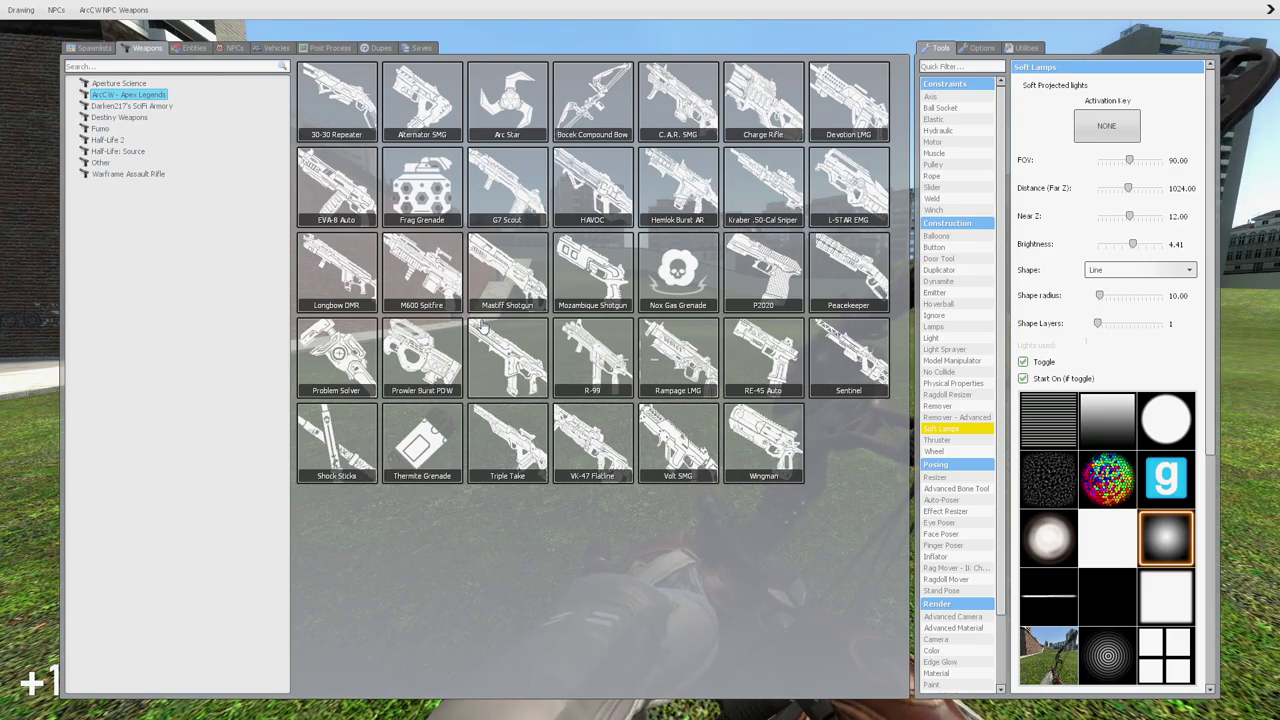
{"action": "left_click", "coordinate": [419, 178]}
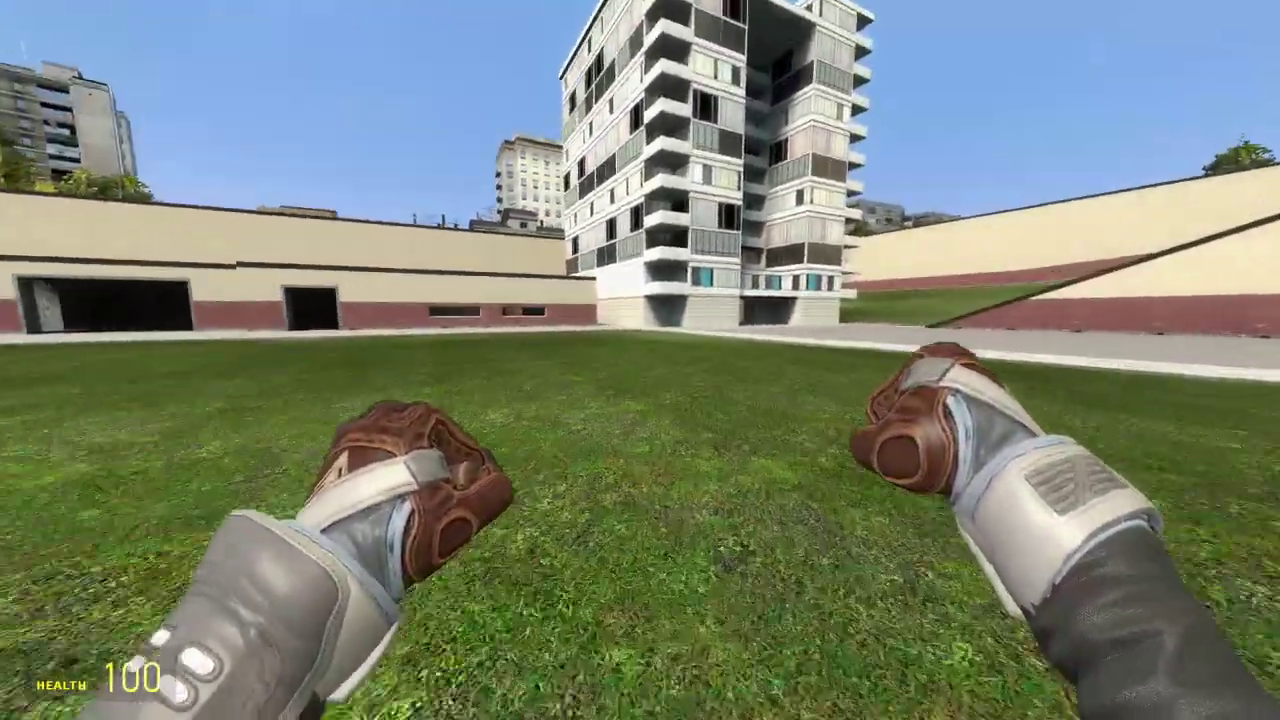
{"action": "key", "text": "w"}
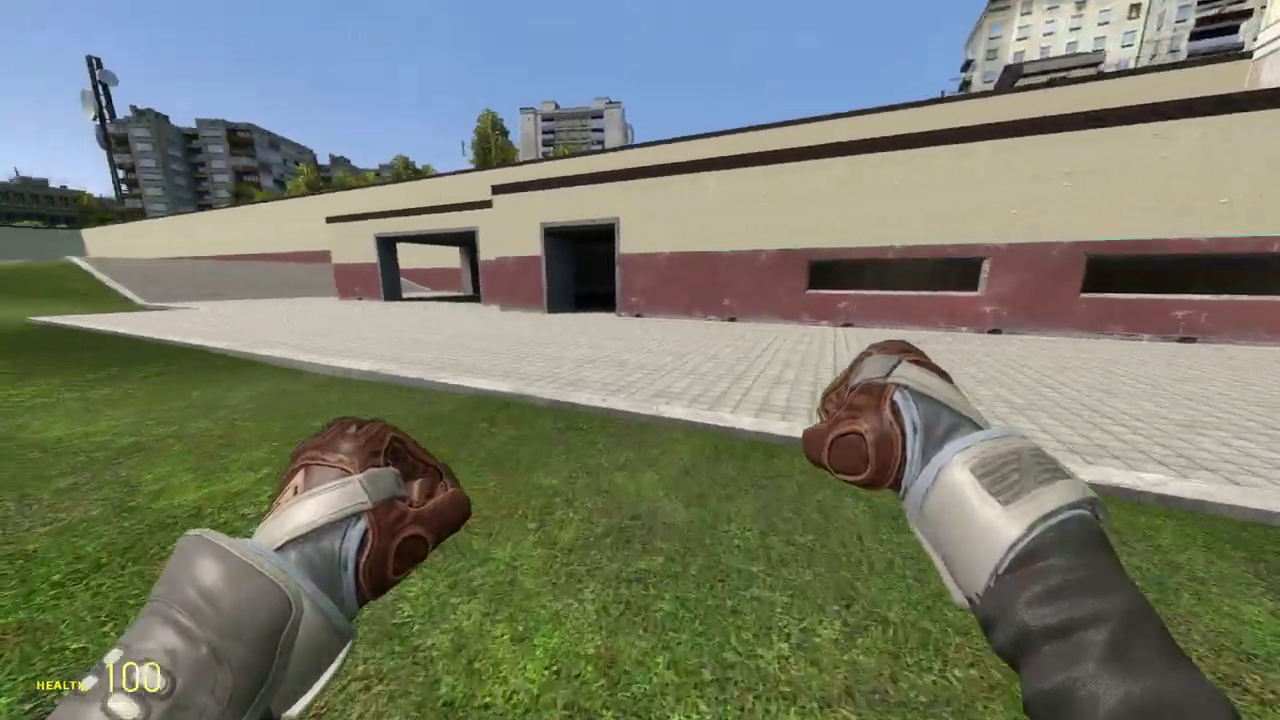
{"action": "key", "text": "q"}
{"action": "left_click", "coordinate": [677, 100]}
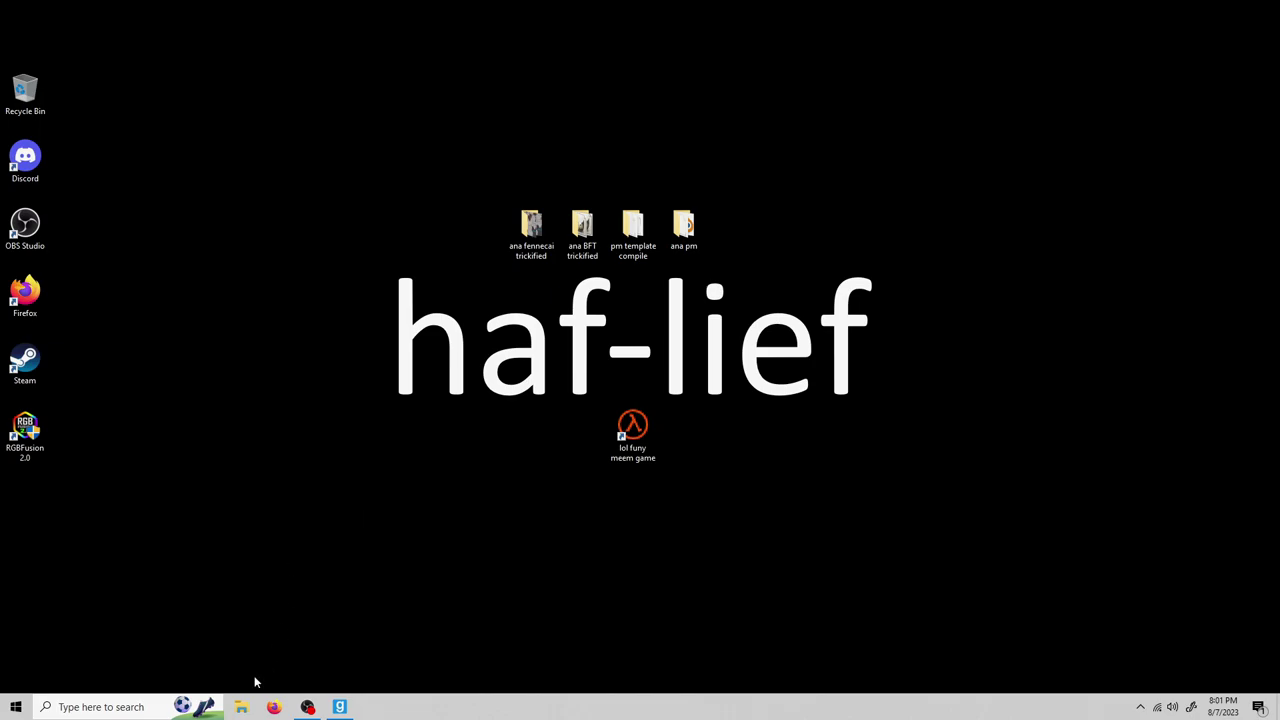
Step: Open the Garry's Mod addons folder in File Explorer and copy the ana pm folder
{"action": "left_click", "coordinate": [241, 707]}
{"action": "left_click_drag", "start_coordinate": [478, 160], "coordinate": [432, 86]}
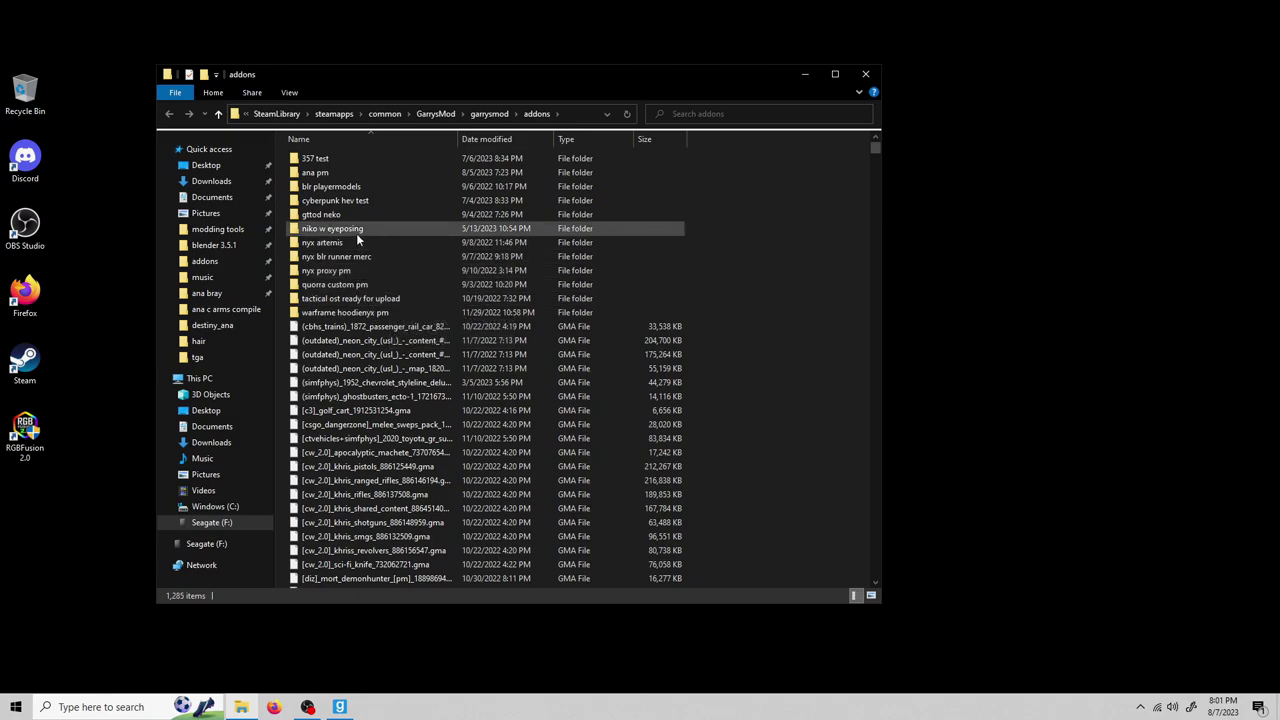
{"action": "right_click", "coordinate": [316, 176]}
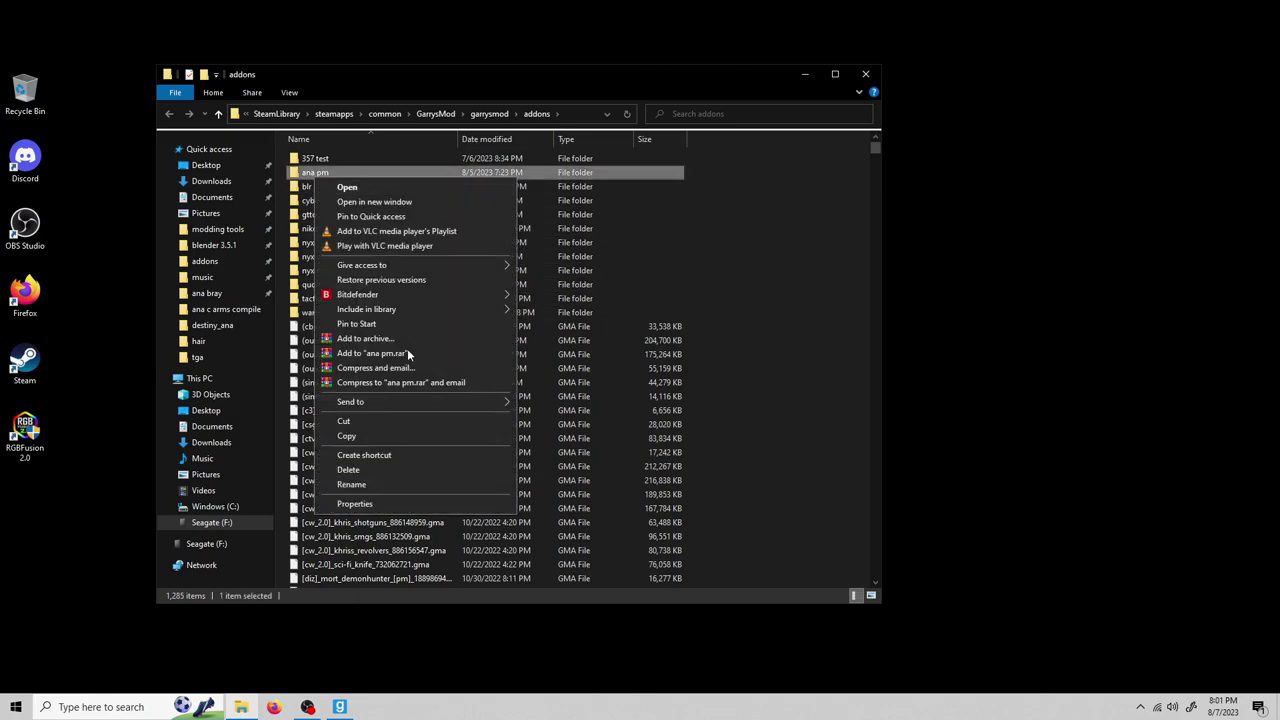
{"action": "left_click", "coordinate": [384, 435]}
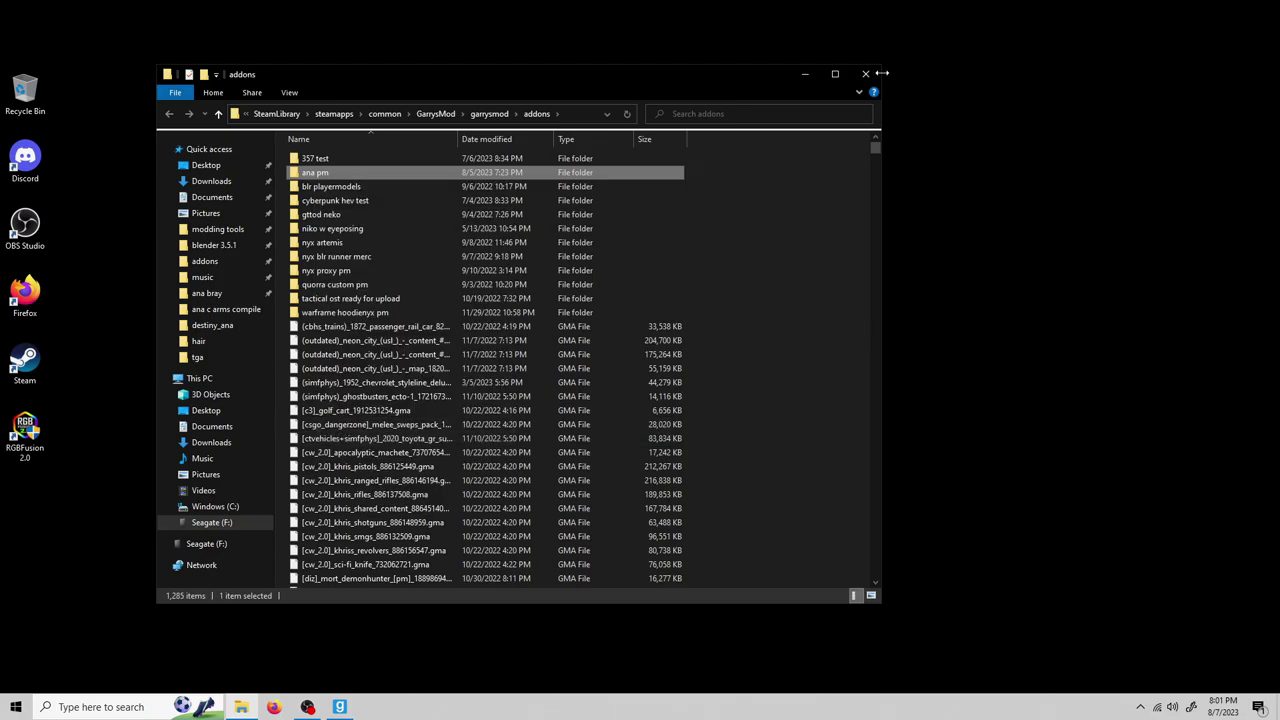
Step: Copy the ana pm addon folder onto the desktop as "ana pm ready to upload" and place it near the other folders
{"action": "right_click", "coordinate": [320, 174]}
{"action": "left_click", "coordinate": [386, 500]}
{"action": "left_click_drag", "start_coordinate": [428, 89], "coordinate": [431, 126]}
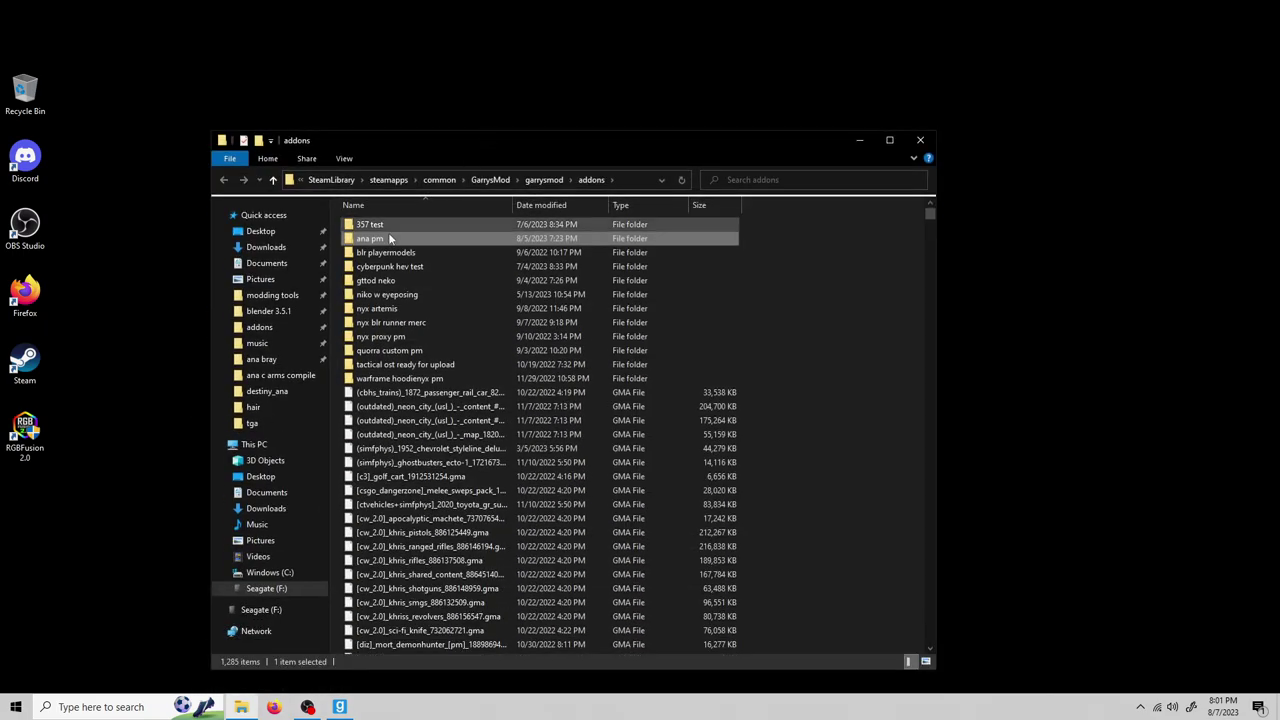
{"action": "left_click_drag", "start_coordinate": [398, 238], "coordinate": [863, 142]}
{"action": "left_click", "coordinate": [860, 140]}
{"action": "right_click", "coordinate": [858, 231]}
{"action": "left_click", "coordinate": [890, 291]}
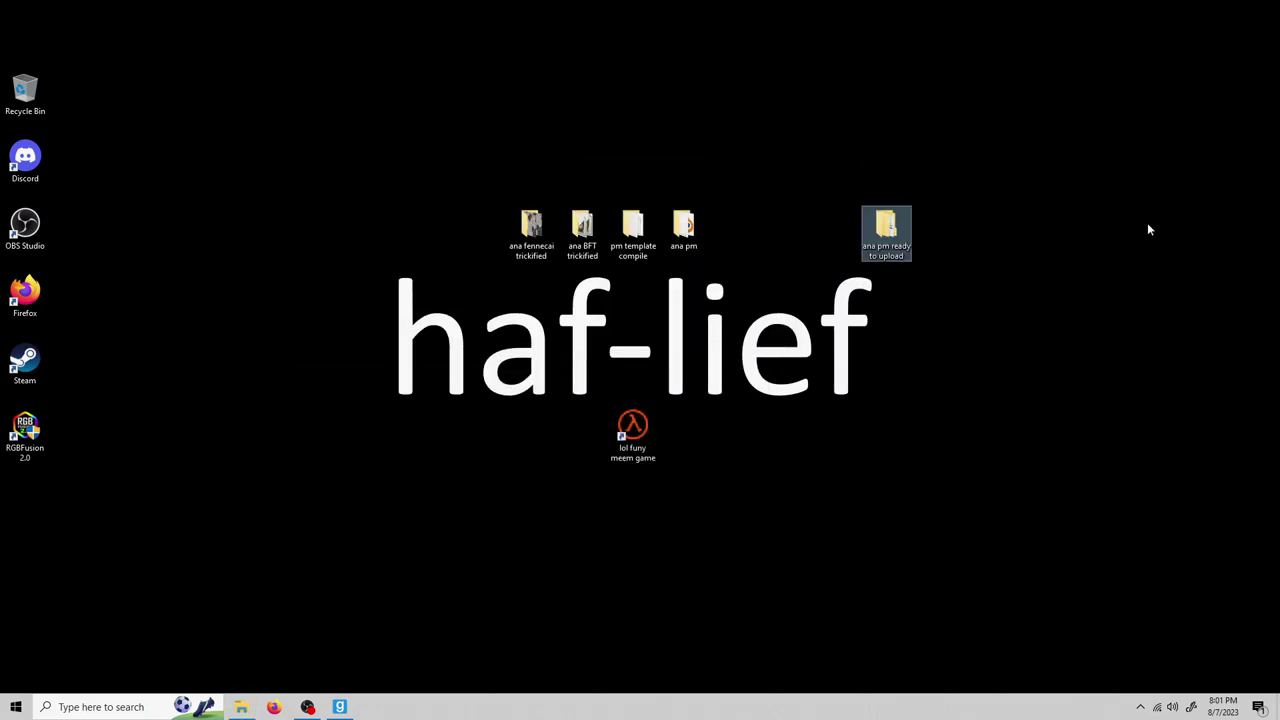
{"action": "left_click_drag", "start_coordinate": [888, 228], "coordinate": [786, 240]}
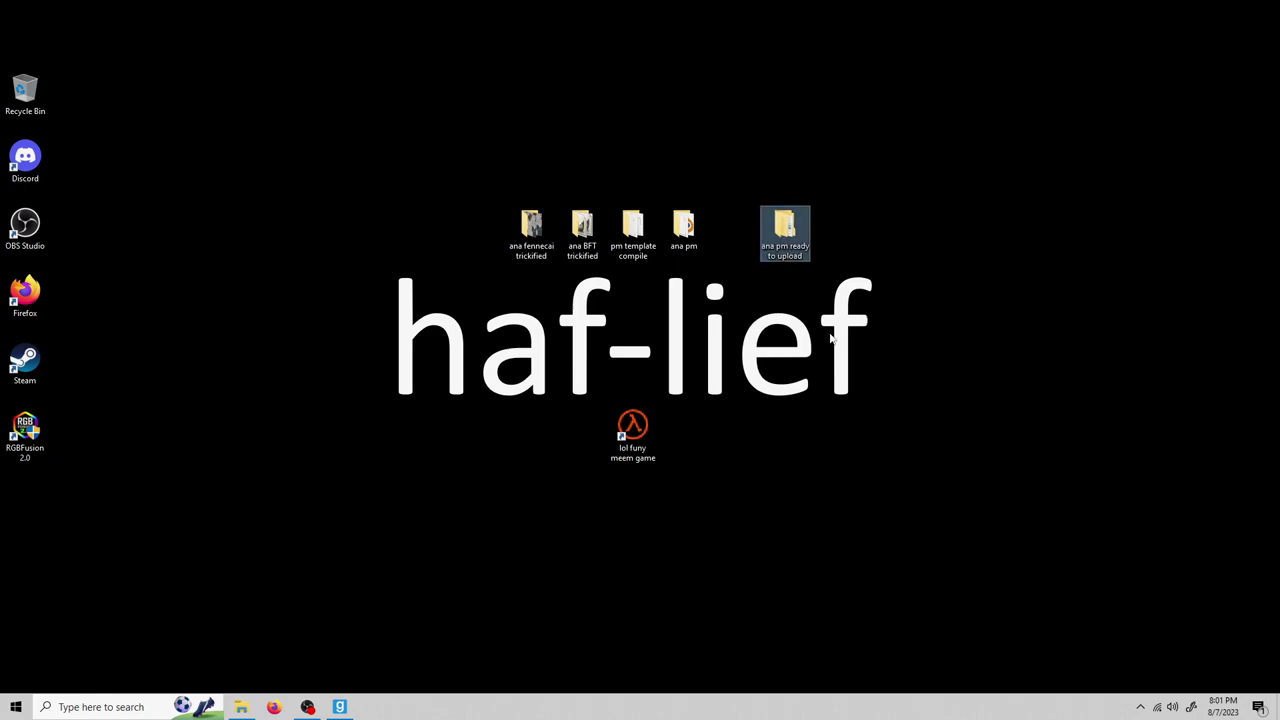
Step: Browse through the materials and models subfolders inside the ana pm ready to upload folder to check their contents
{"action": "double_click", "coordinate": [786, 240]}
{"action": "double_click", "coordinate": [466, 254]}
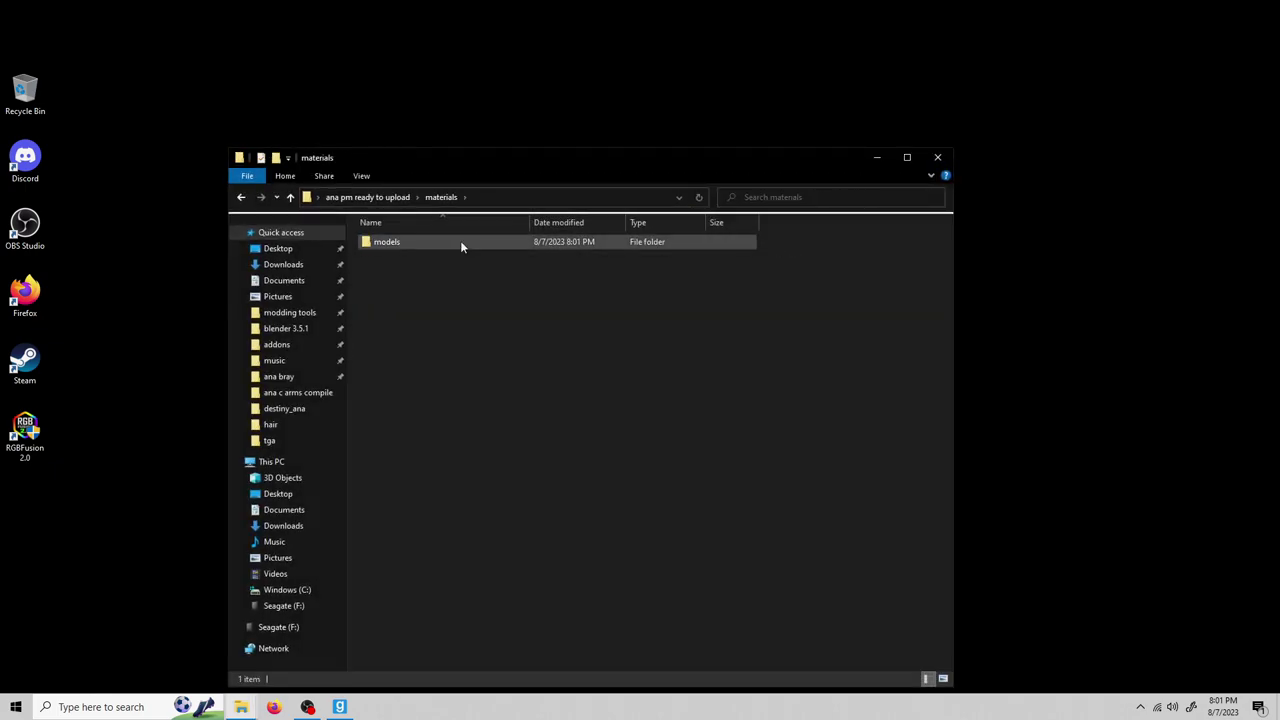
{"action": "double_click", "coordinate": [460, 242]}
{"action": "double_click", "coordinate": [447, 248]}
{"action": "double_click", "coordinate": [450, 243]}
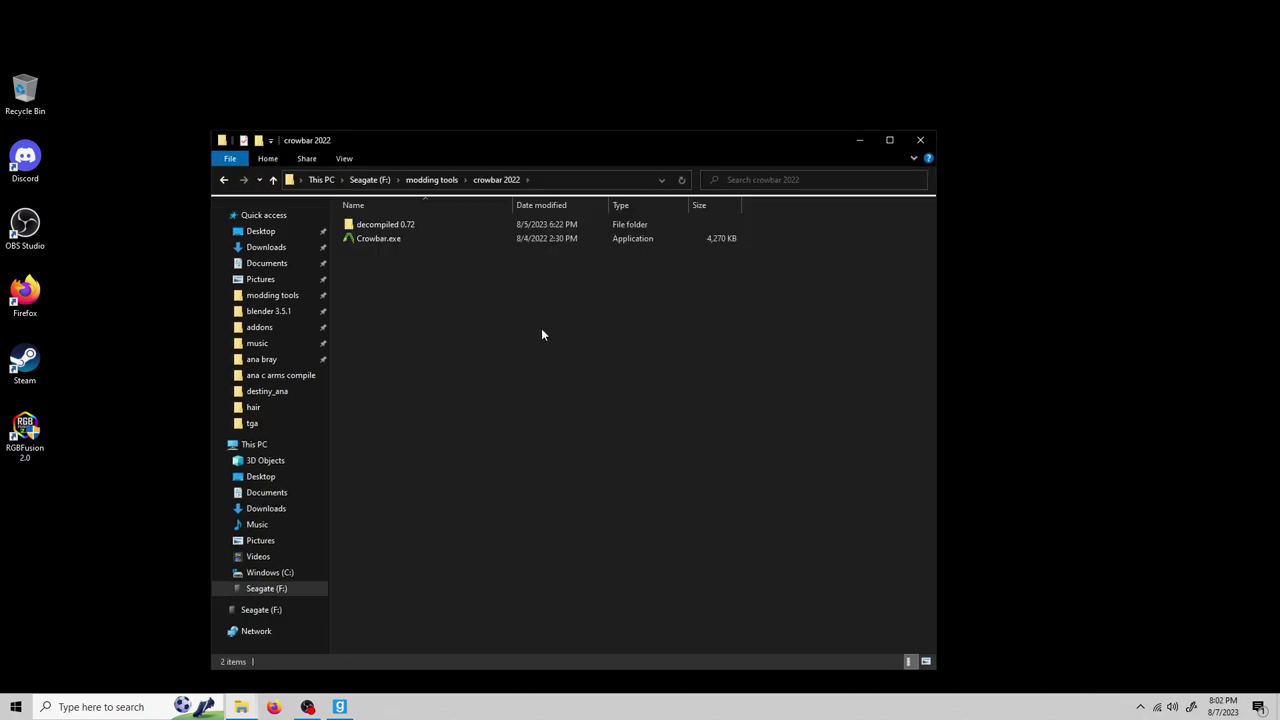
Step: Launch Crowbar from the crowbar 2022 folder and load the published workshop items for Garry's Mod
{"action": "double_click", "coordinate": [420, 240]}
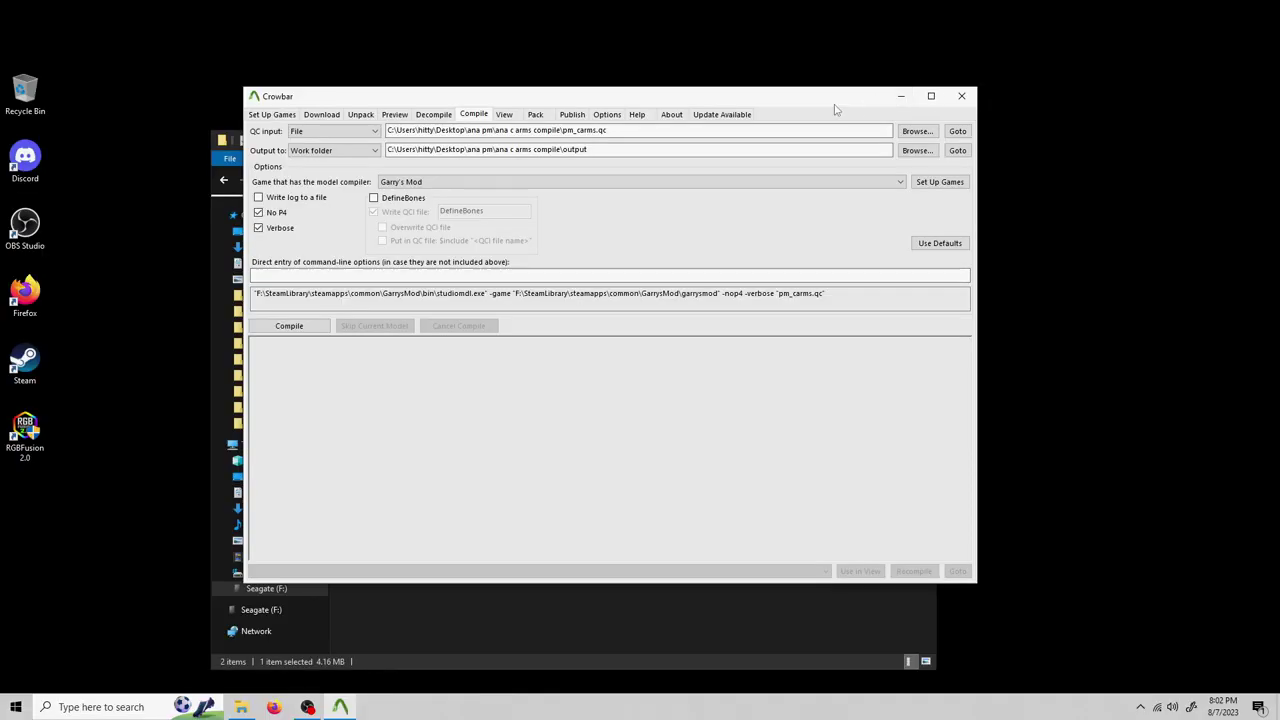
{"action": "left_click", "coordinate": [1139, 716]}
{"action": "left_click", "coordinate": [1139, 716]}
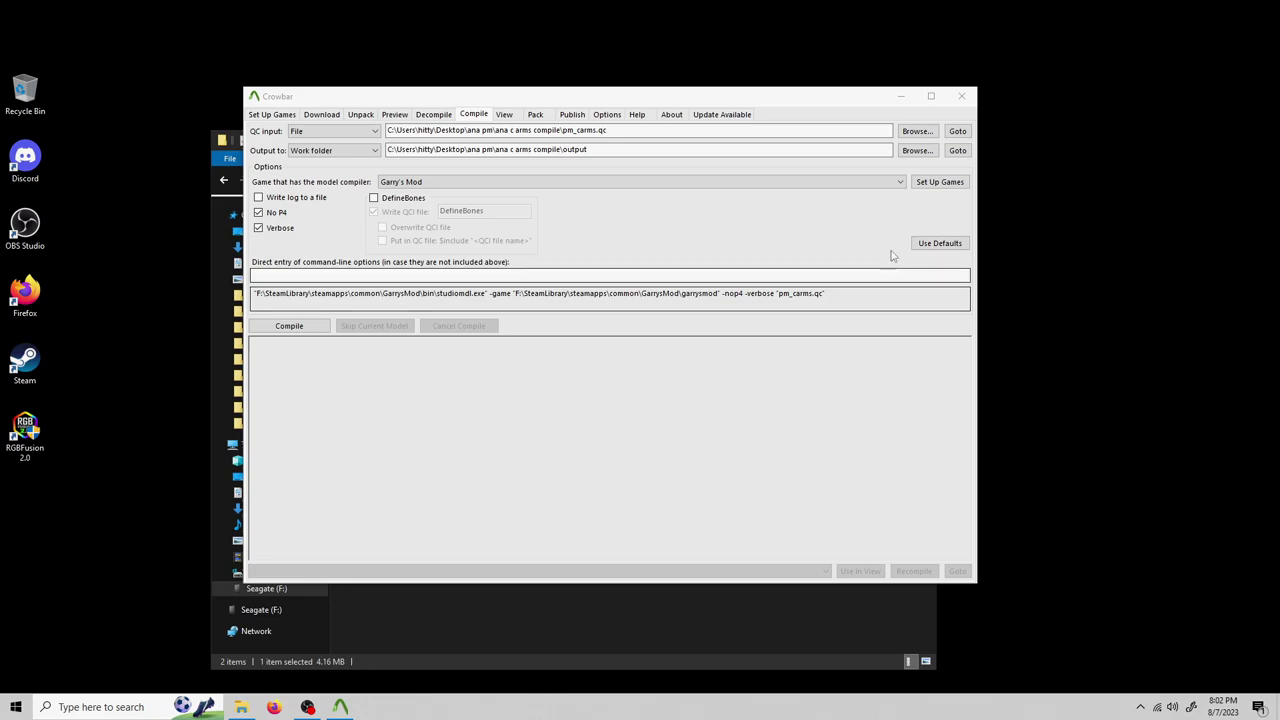
{"action": "left_click", "coordinate": [574, 115]}
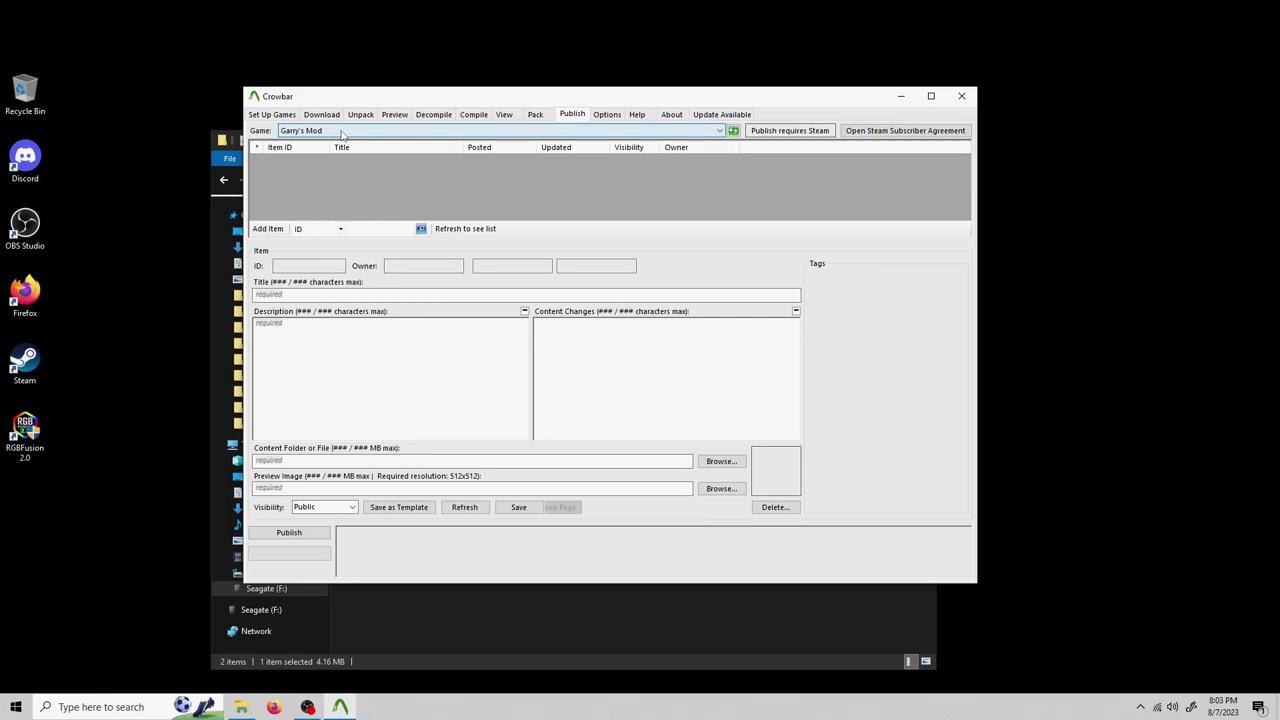
{"action": "left_click", "coordinate": [733, 131]}
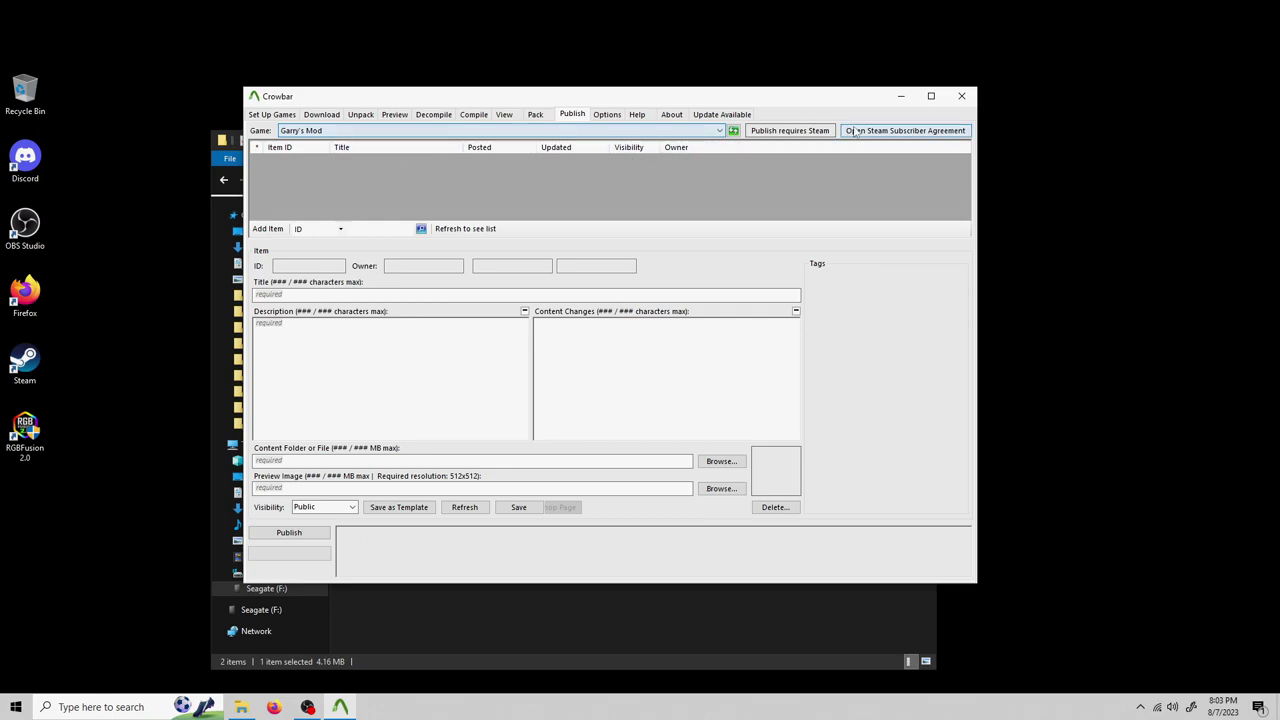
Step: Title the draft workshop item "Destiny 2 Ana Bray [PM, Ragdoll]" and give it the description "its her"
{"action": "left_click", "coordinate": [301, 293]}
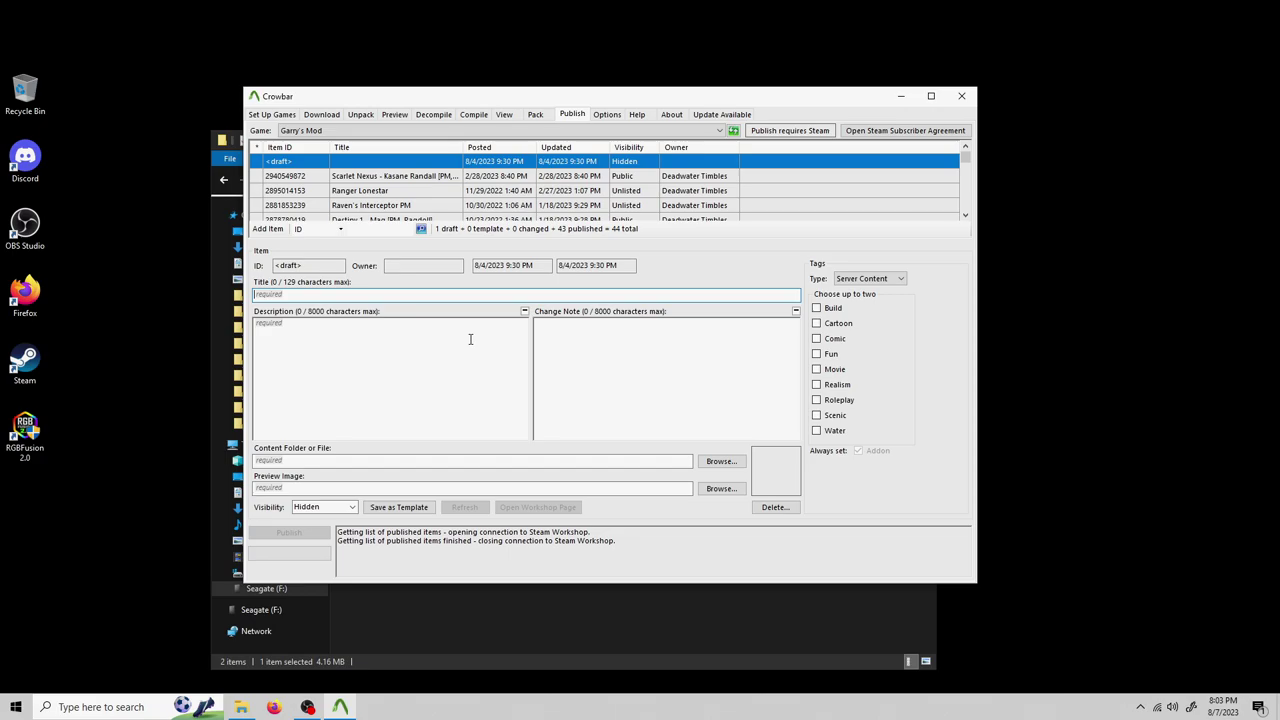
{"action": "type", "text": "Destiny 2 Ana Bray [PM, Ragdoll"}
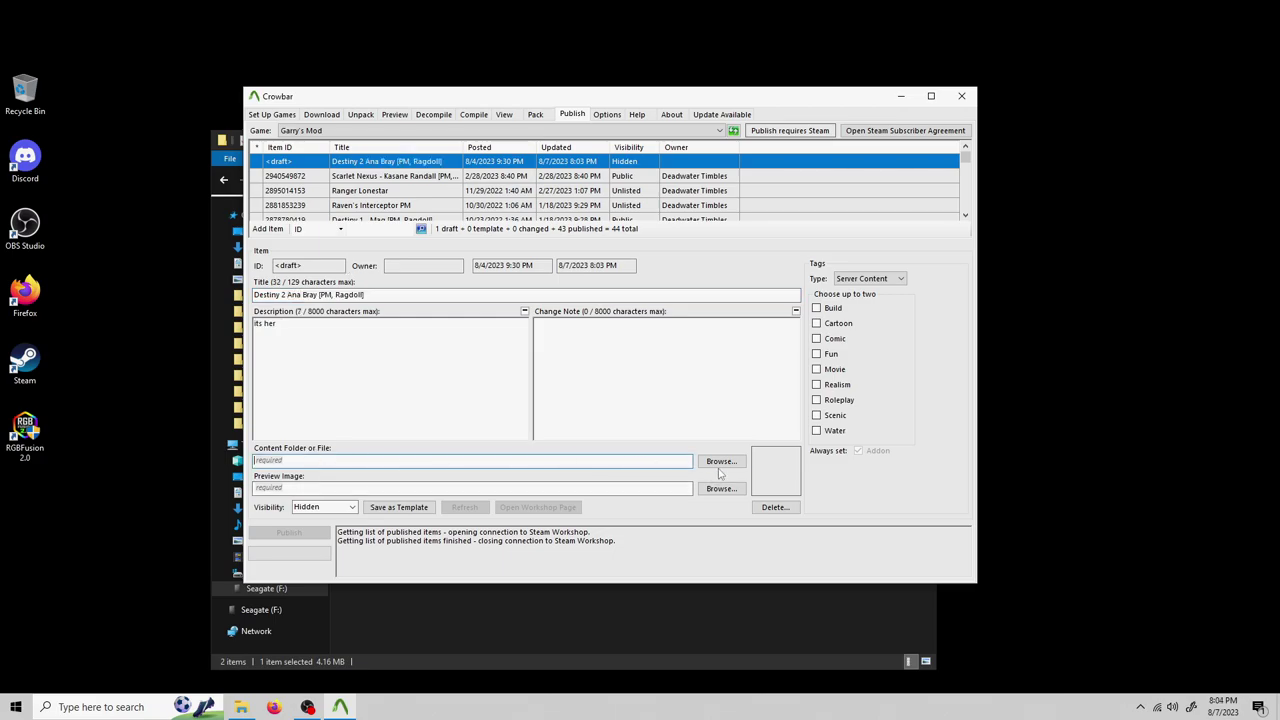
Step: Set the draft's content folder to ana pm ready to upload on the desktop
{"action": "left_click", "coordinate": [721, 461]}
{"action": "scroll", "coordinate": [300, 260], "scroll_direction": "up", "scroll_amount": 4}
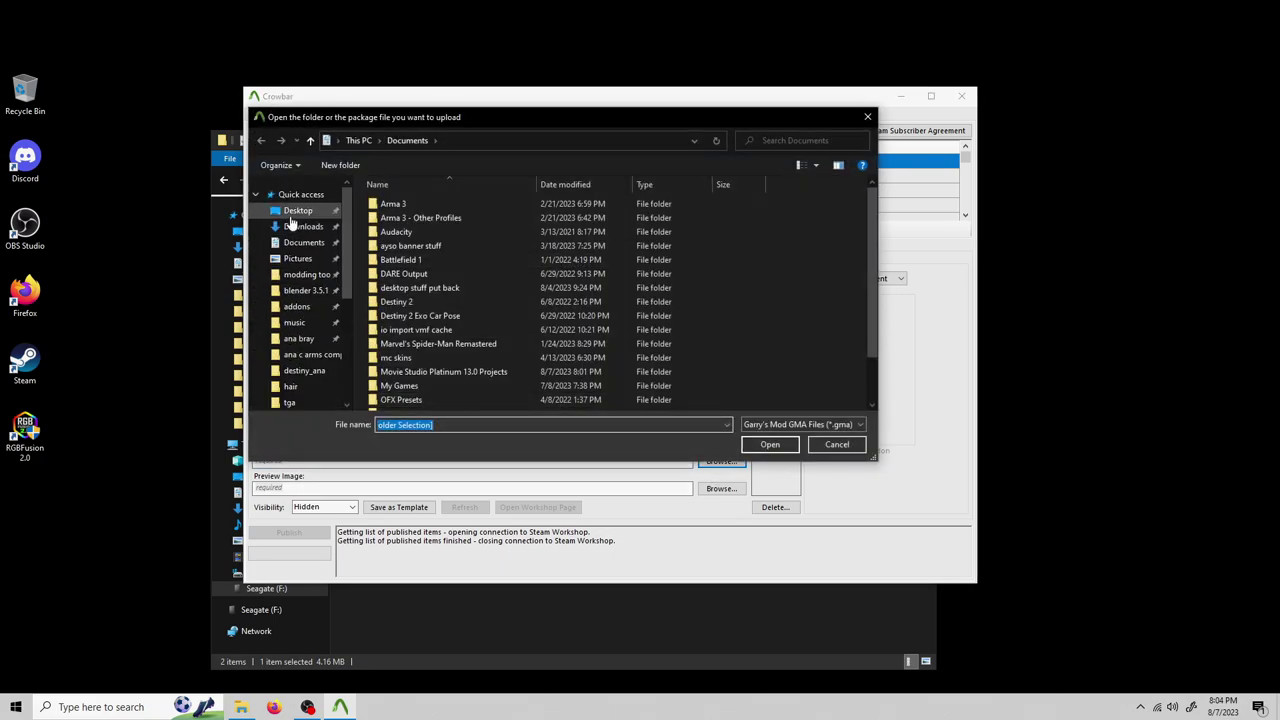
{"action": "left_click", "coordinate": [297, 210]}
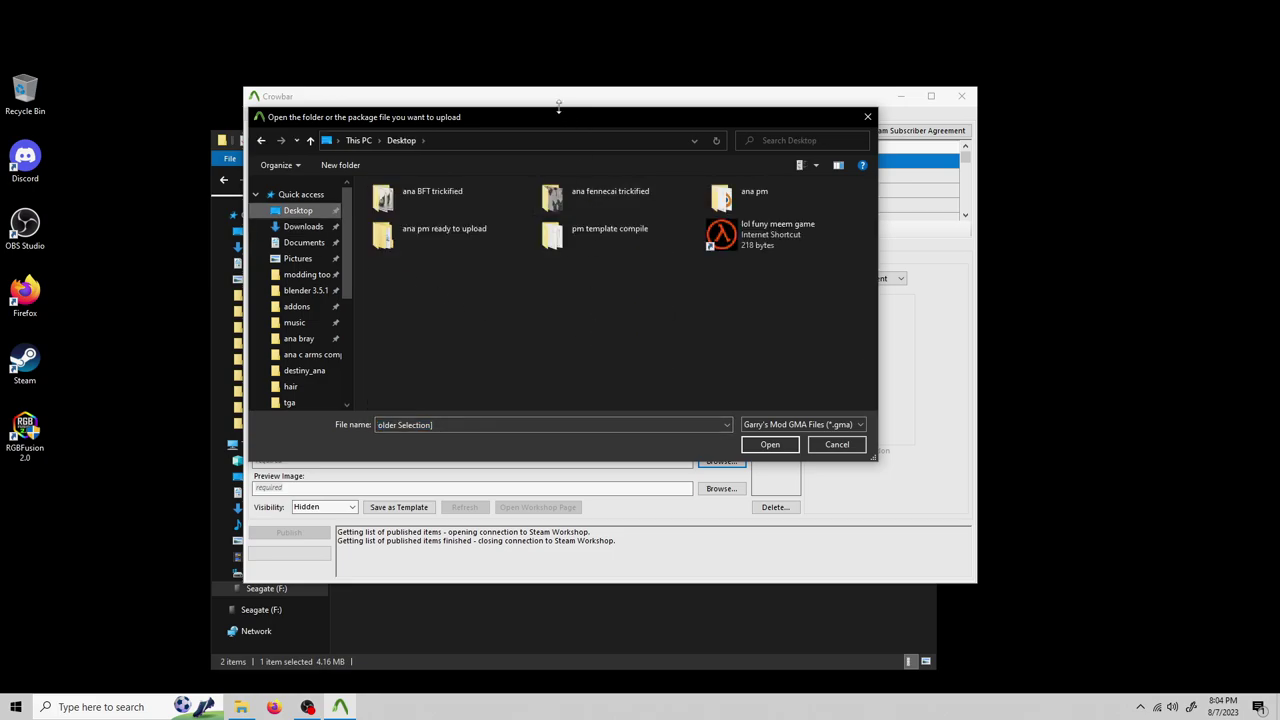
{"action": "left_click_drag", "start_coordinate": [533, 125], "coordinate": [701, 188]}
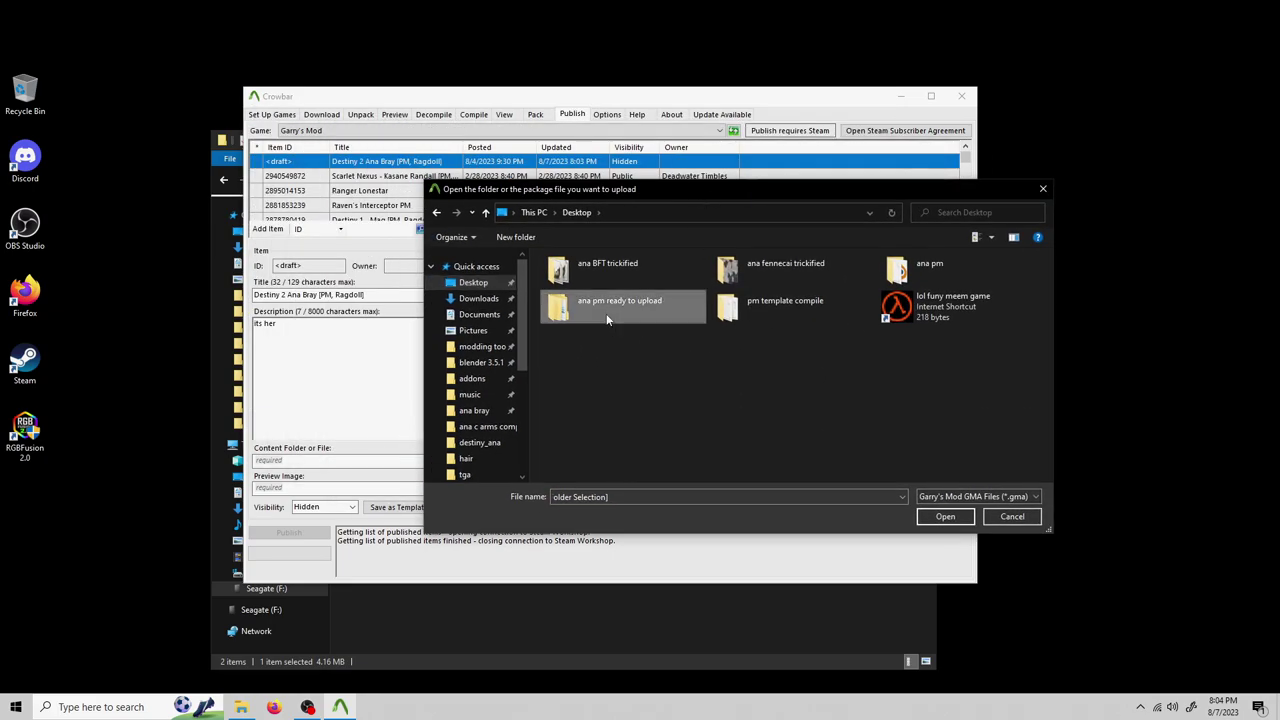
{"action": "left_click", "coordinate": [945, 516]}
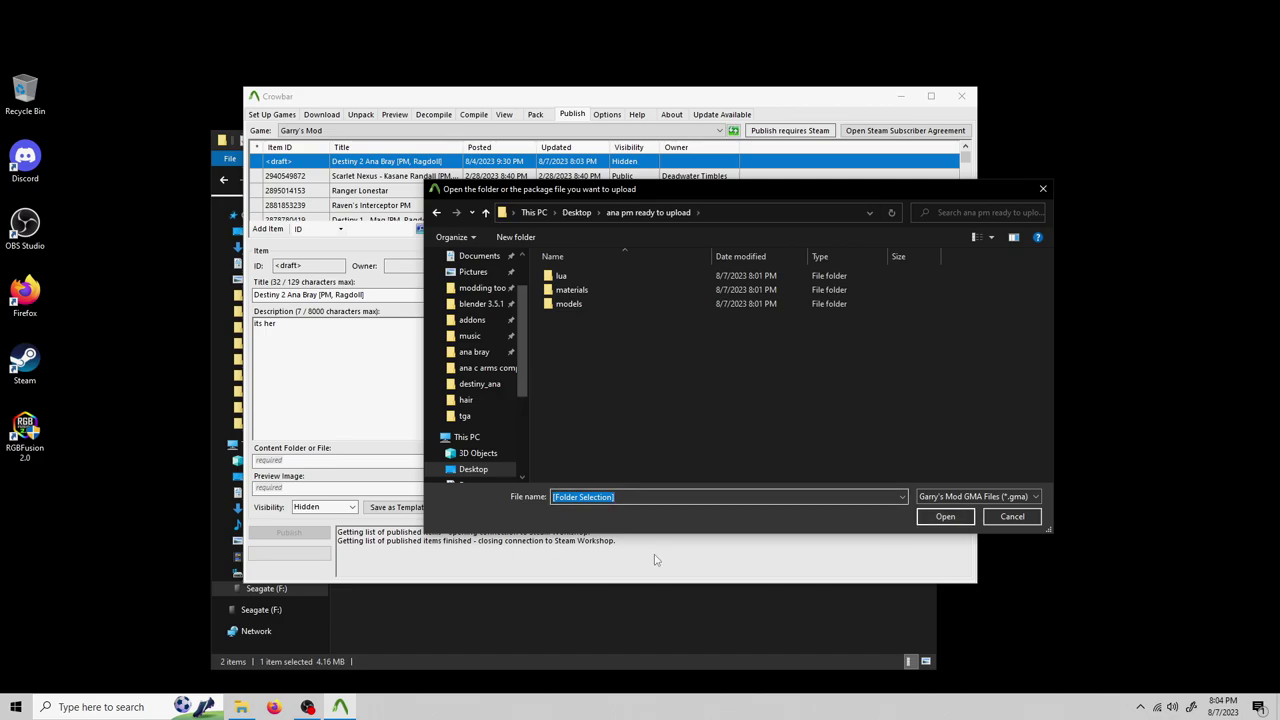
{"action": "left_click", "coordinate": [950, 517]}
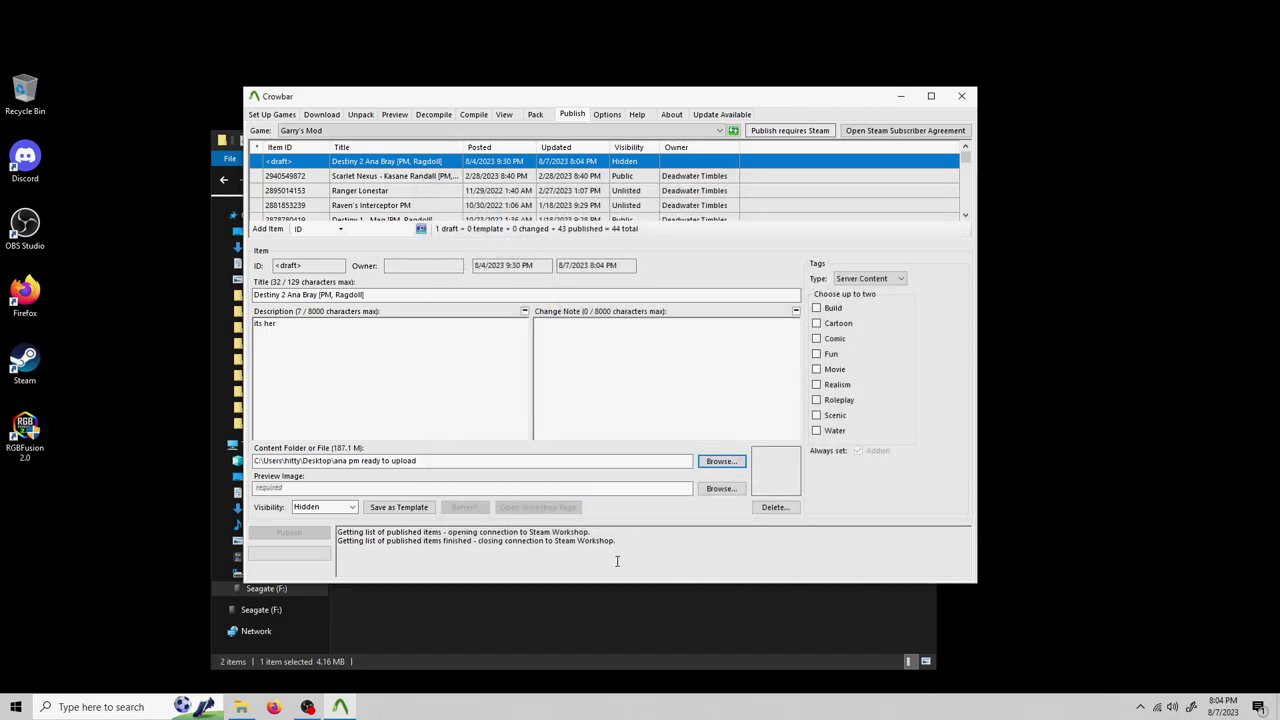
Step: Look over the draft's preview image requirement and the available visibility options
{"action": "left_click", "coordinate": [373, 487]}
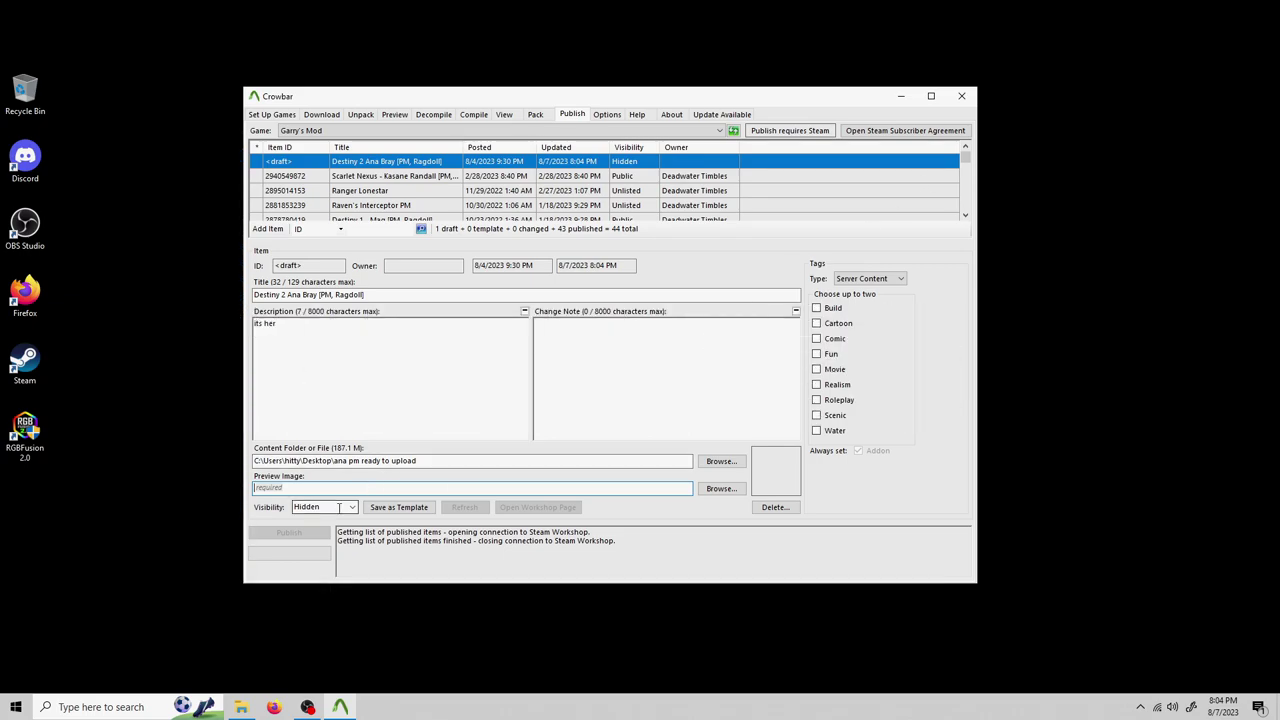
{"action": "left_click", "coordinate": [352, 507]}
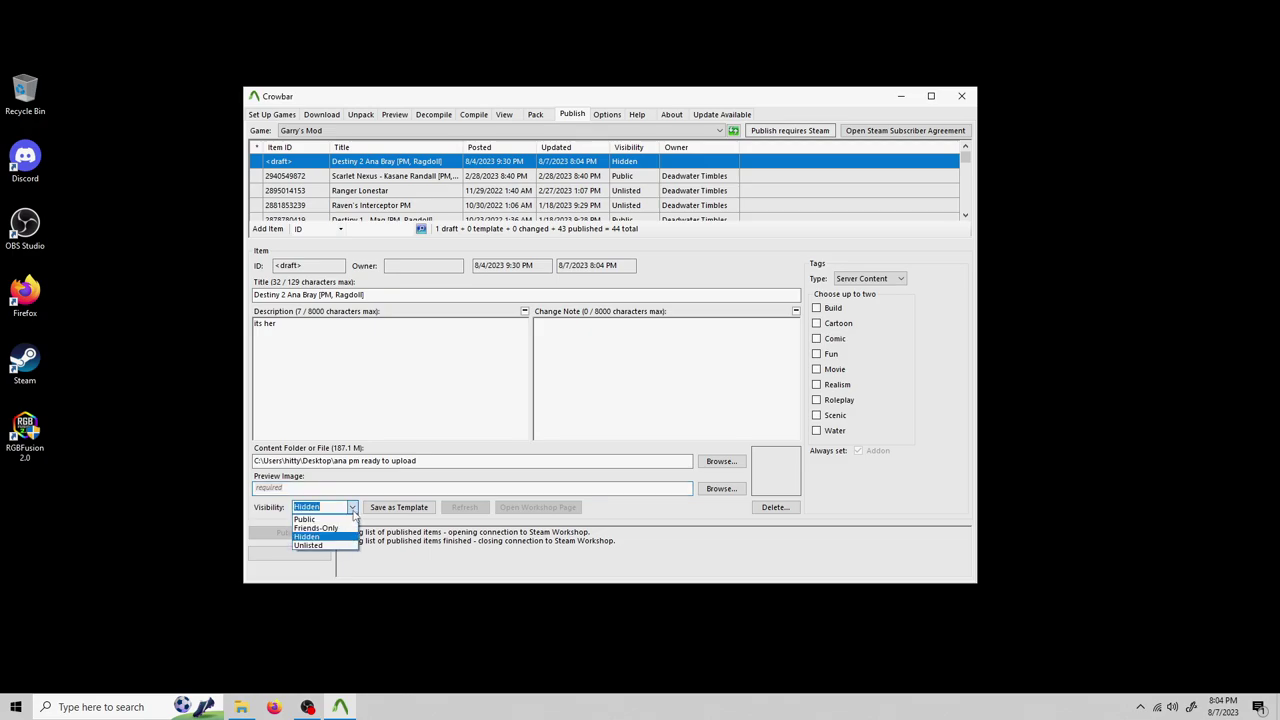
{"action": "left_click", "coordinate": [353, 510]}
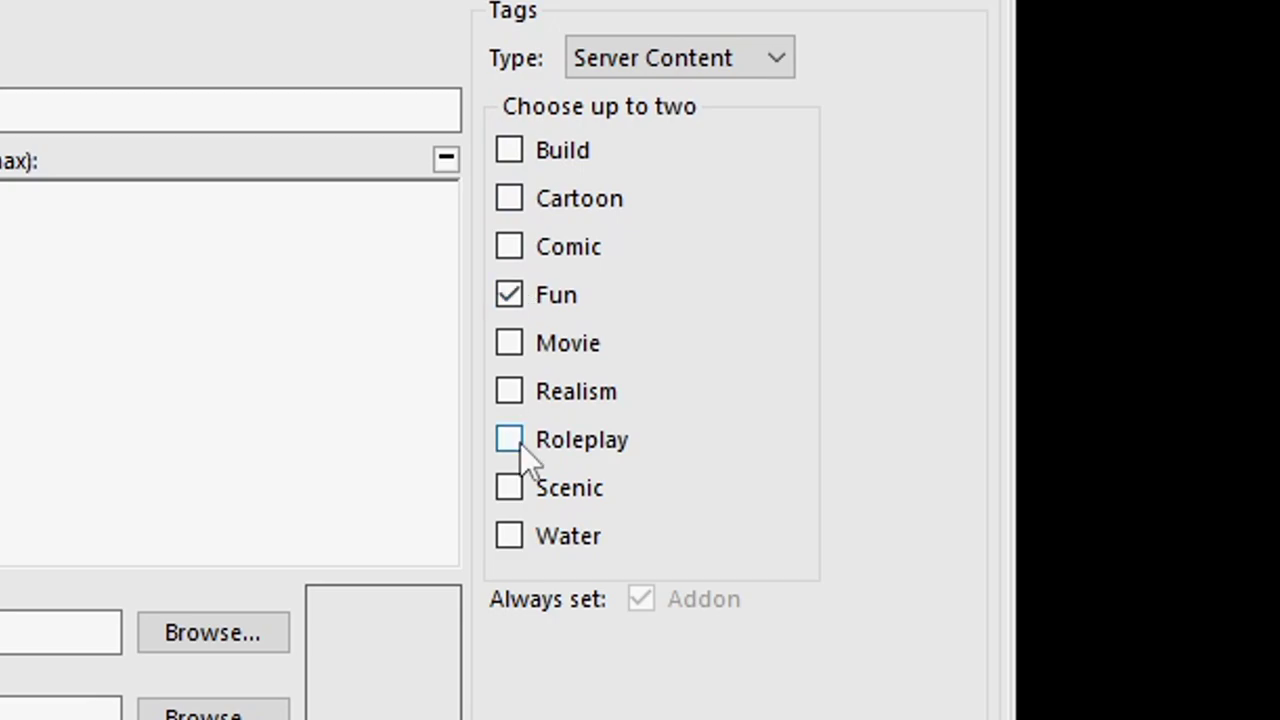
Step: Tag the draft item as Fun and Realism and open the list of addon types
{"action": "left_click", "coordinate": [510, 396]}
{"action": "left_click", "coordinate": [712, 55]}
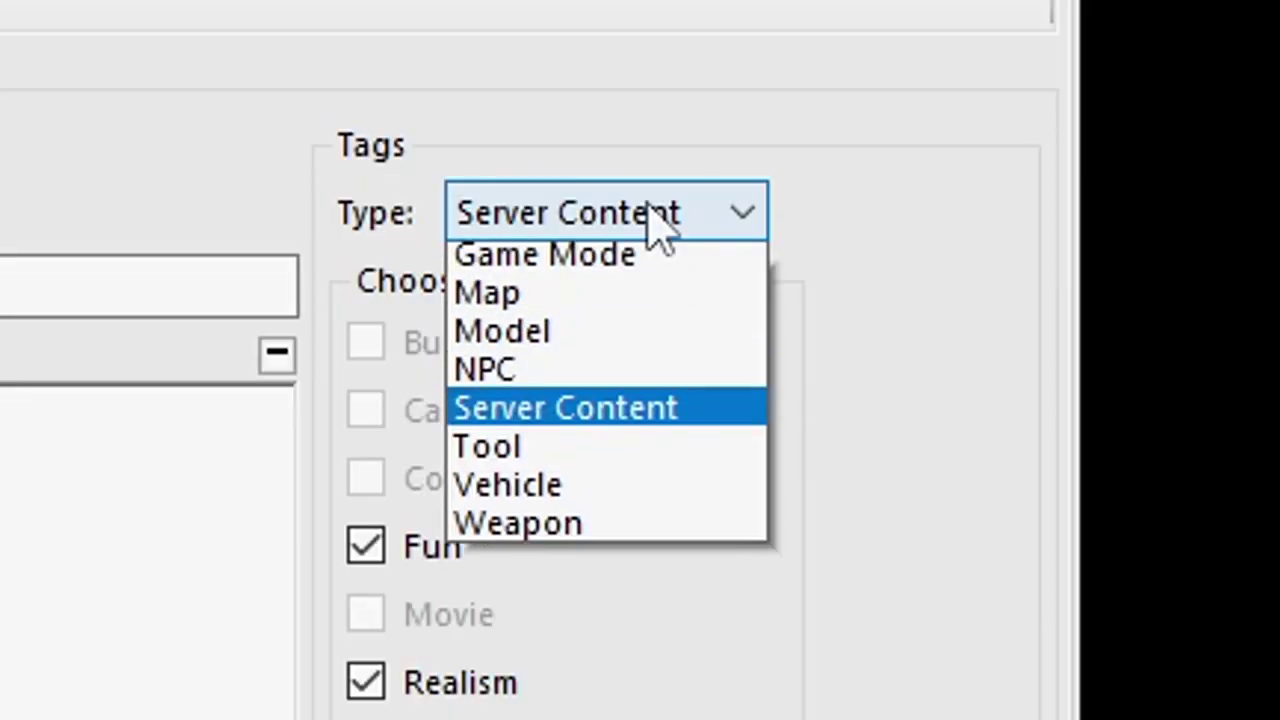
{"action": "left_click", "coordinate": [633, 177]}
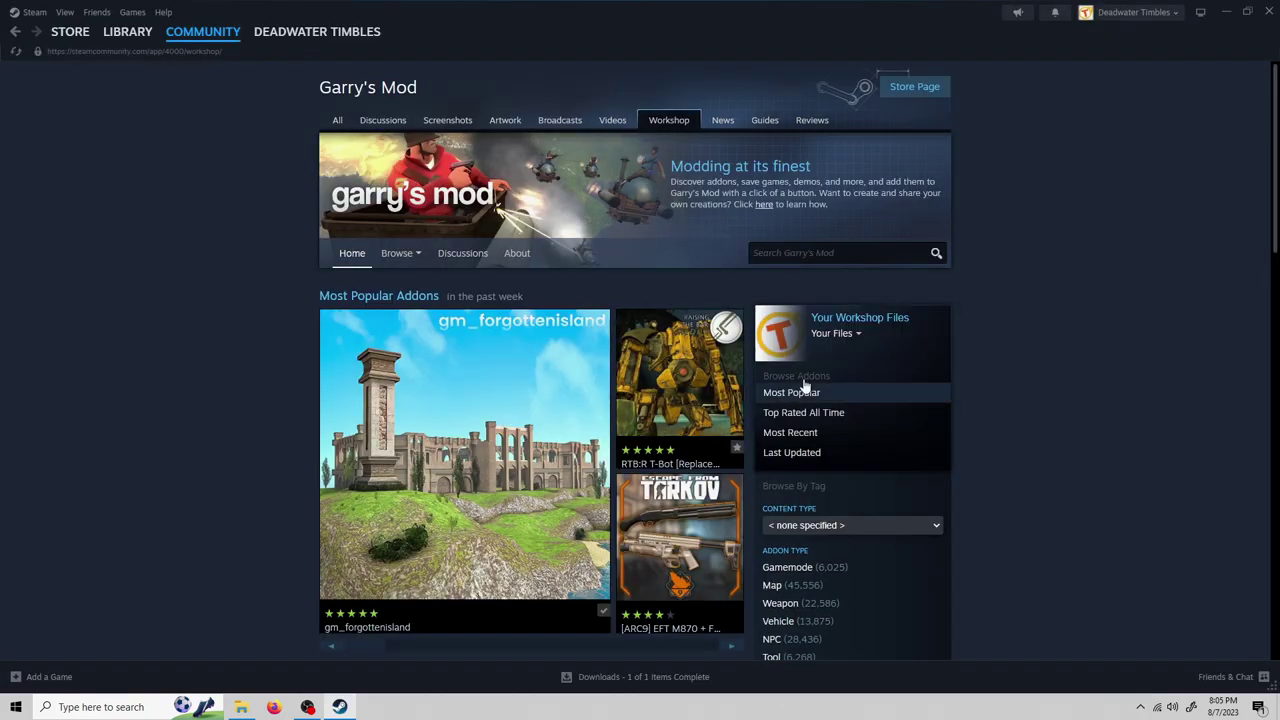
Step: Open the Scarlet Nexus addon from the account's own Garry's Mod workshop files in Steam and read its description and owner controls
{"action": "left_click", "coordinate": [825, 321]}
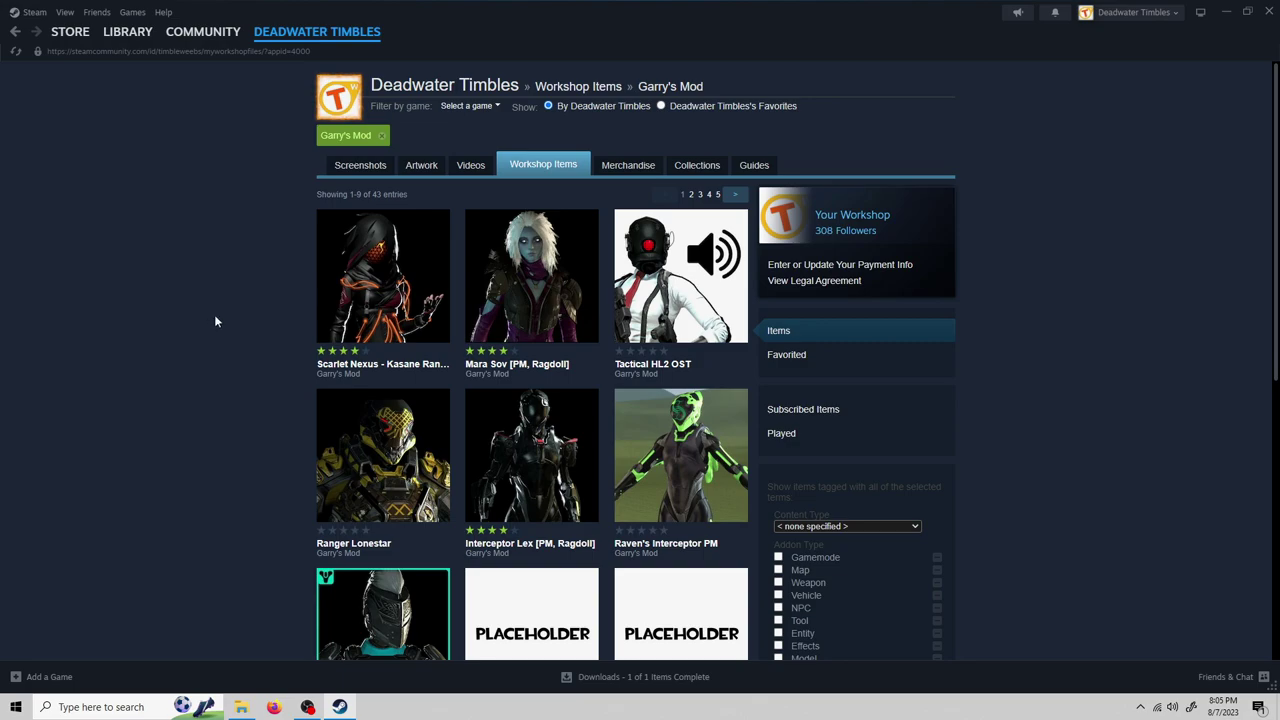
{"action": "left_click", "coordinate": [346, 285]}
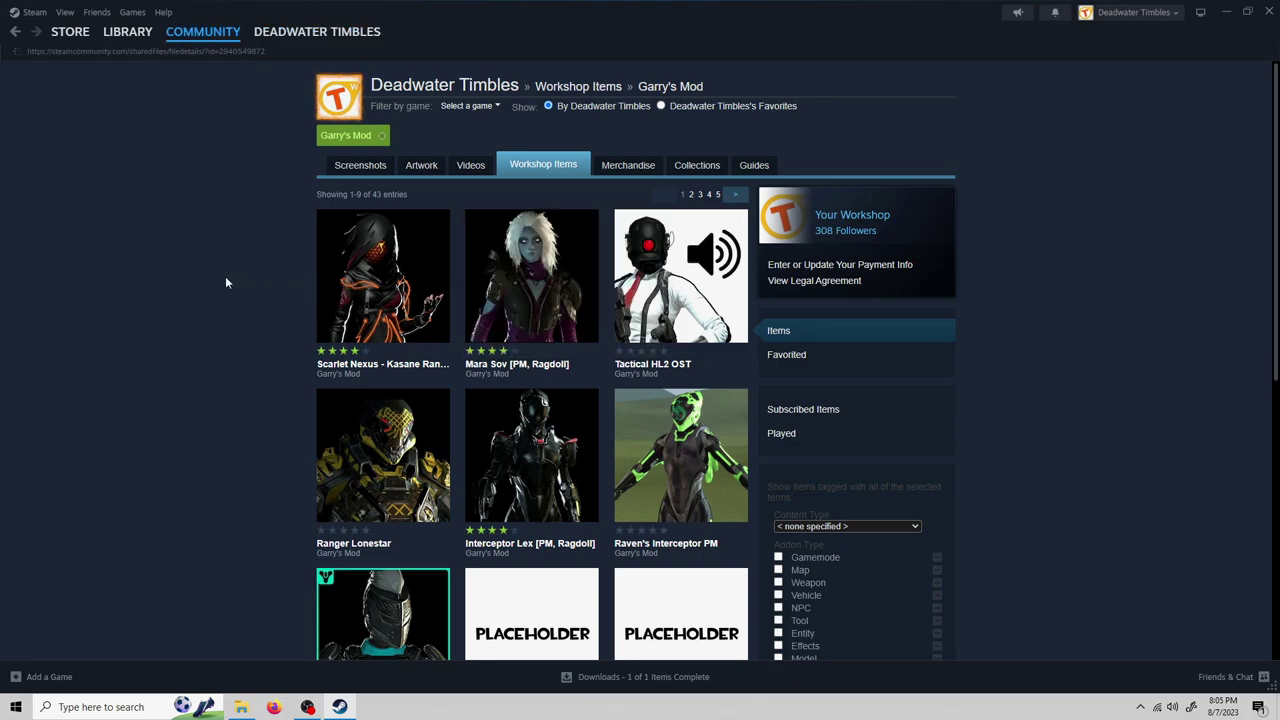
{"action": "scroll", "coordinate": [224, 276], "scroll_direction": "down", "scroll_amount": 5}
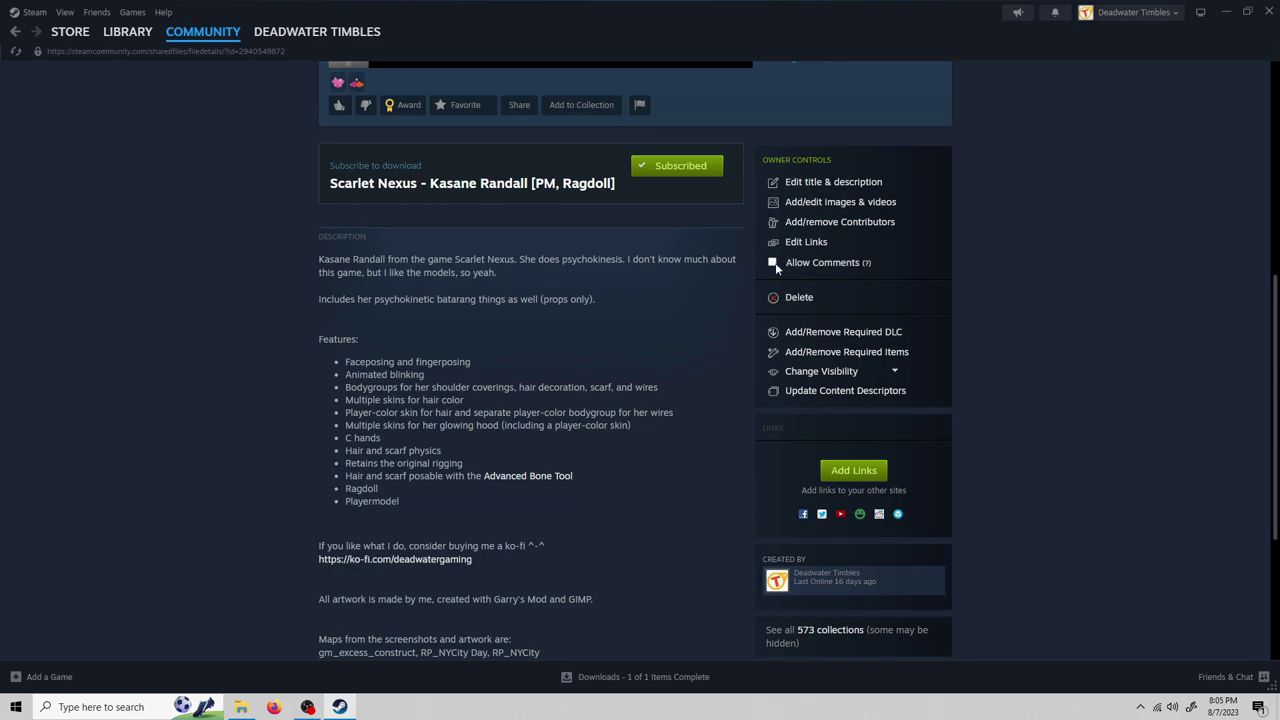
{"action": "scroll", "coordinate": [623, 276], "scroll_direction": "down", "scroll_amount": 3}
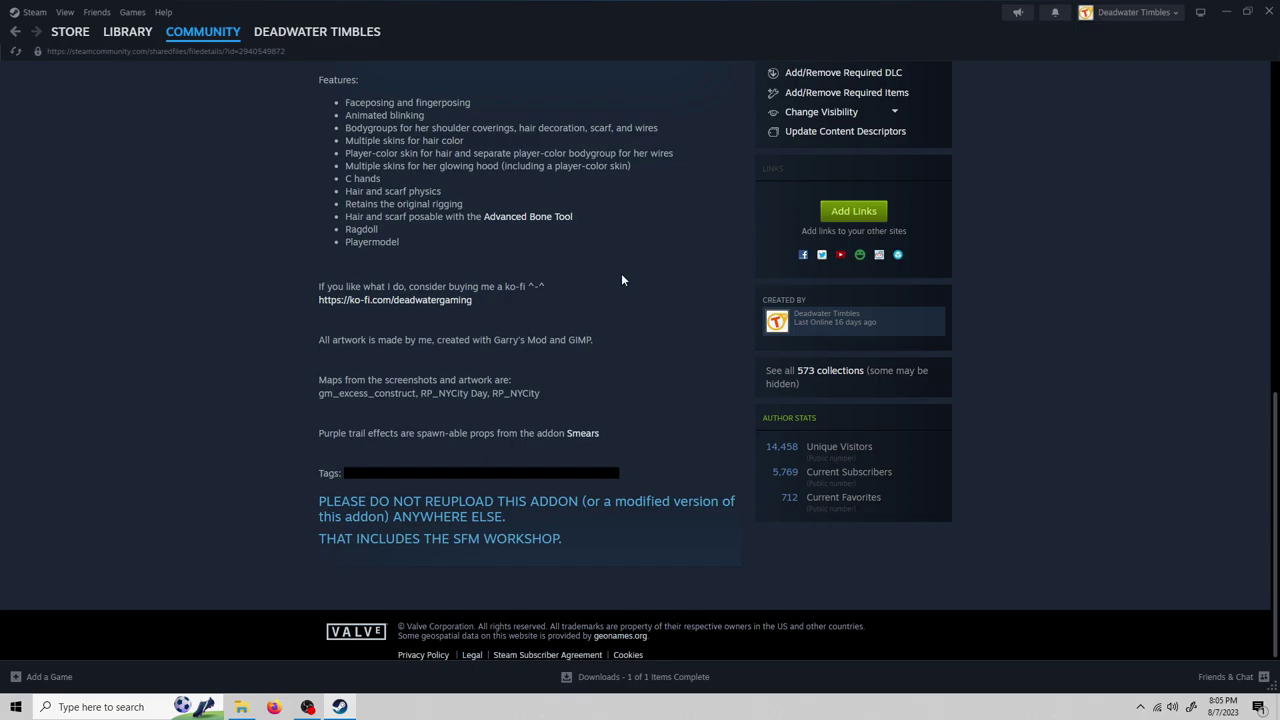
{"action": "scroll", "coordinate": [621, 278], "scroll_direction": "up", "scroll_amount": 4}
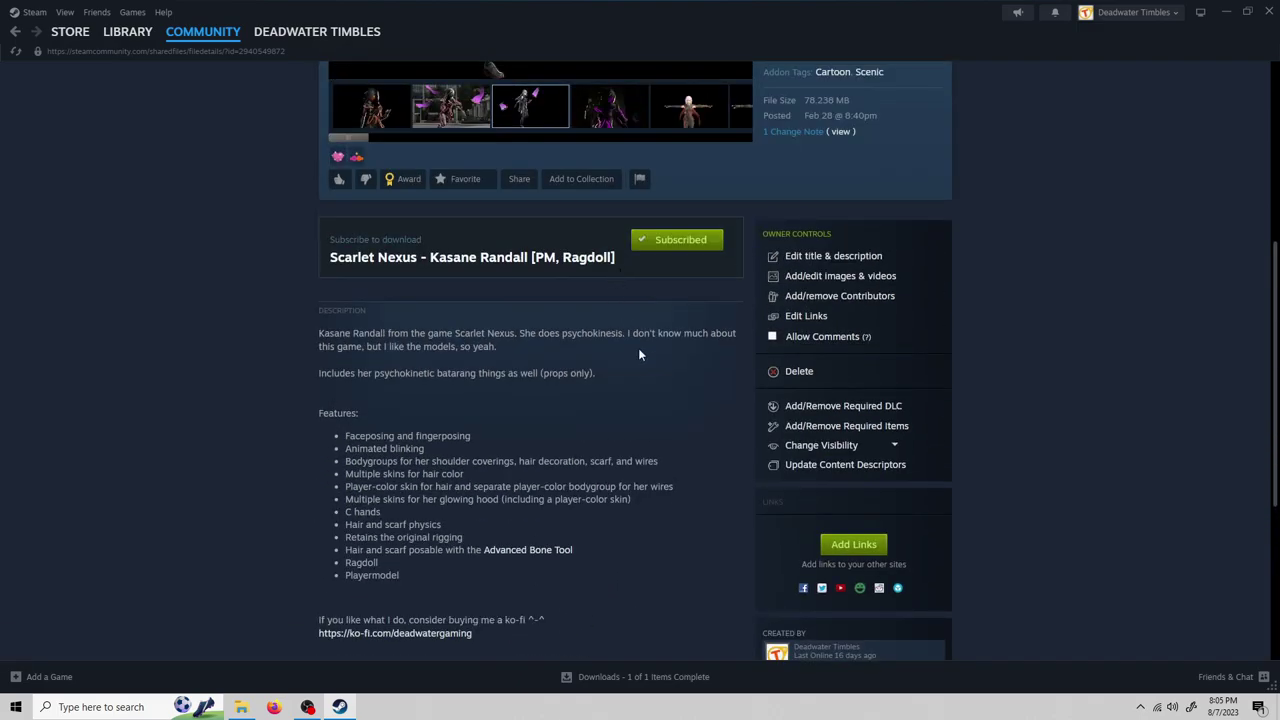
{"action": "scroll", "coordinate": [617, 385], "scroll_direction": "down", "scroll_amount": 1}
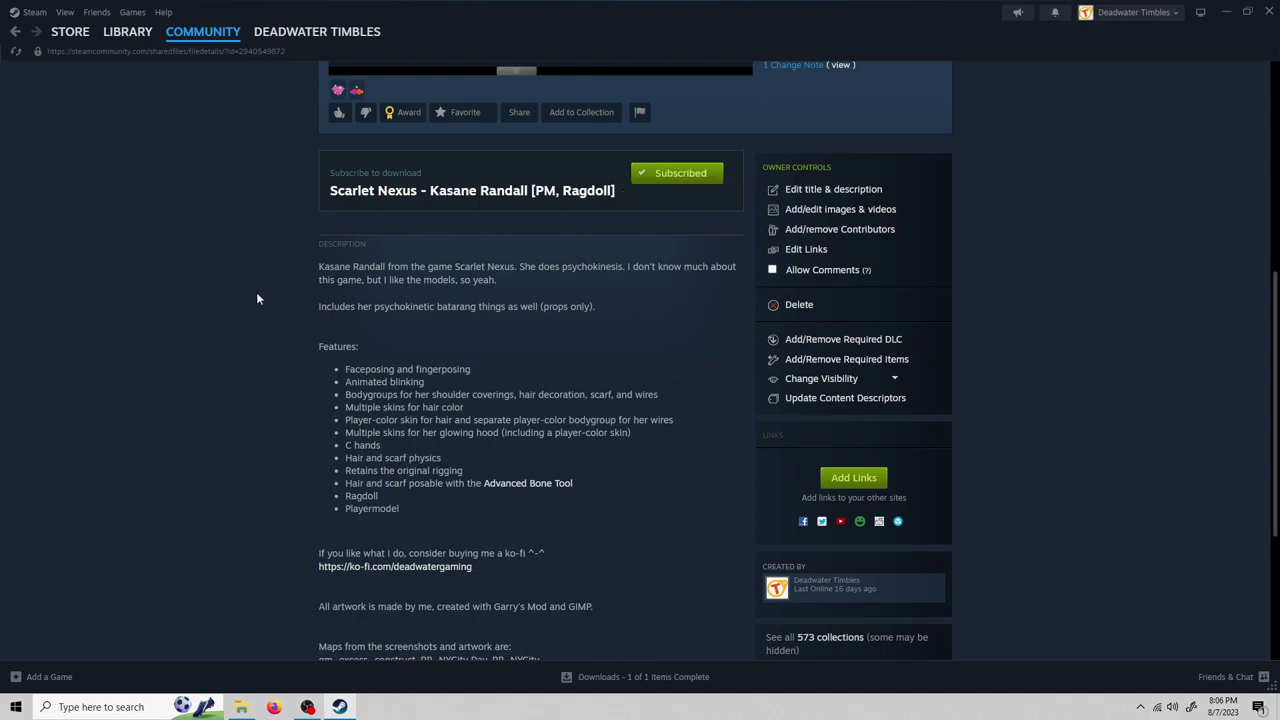
Step: Review the Scarlet Nexus addon page's preview images and its visibility choices
{"action": "scroll", "coordinate": [1000, 383], "scroll_direction": "up", "scroll_amount": 4}
{"action": "scroll", "coordinate": [1000, 383], "scroll_direction": "down", "scroll_amount": 1}
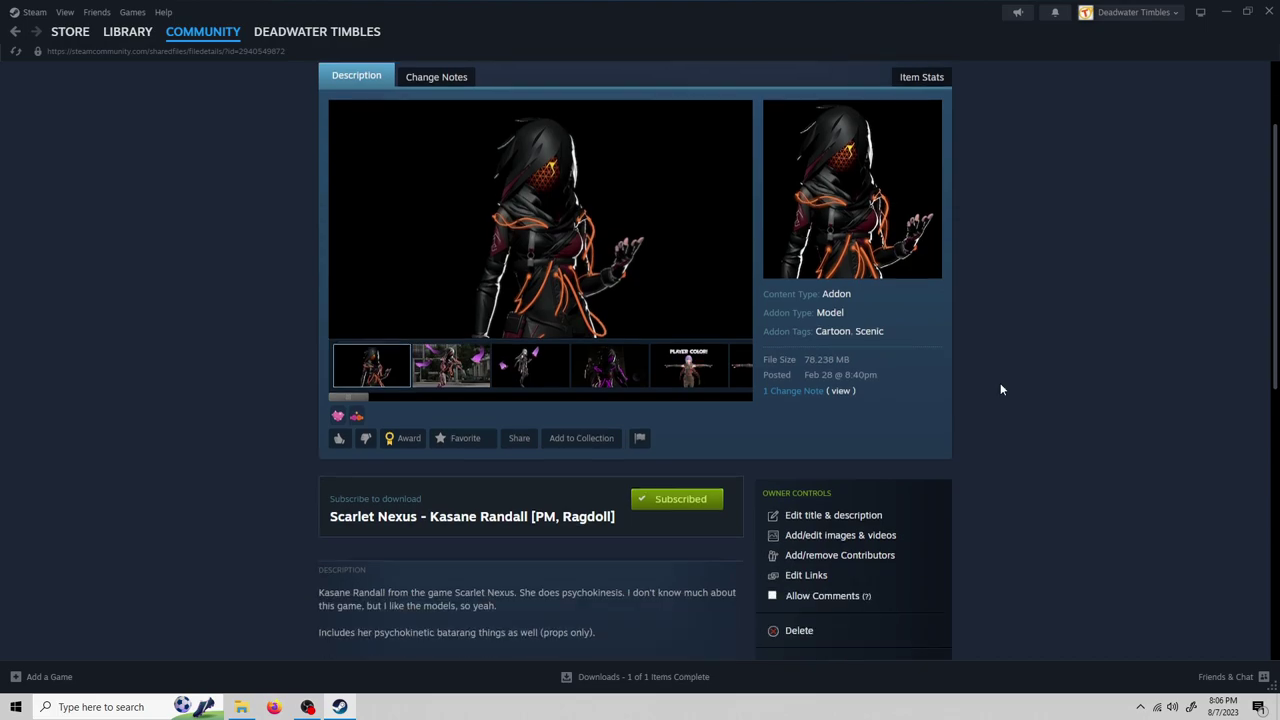
{"action": "scroll", "coordinate": [998, 390], "scroll_direction": "down", "scroll_amount": 2}
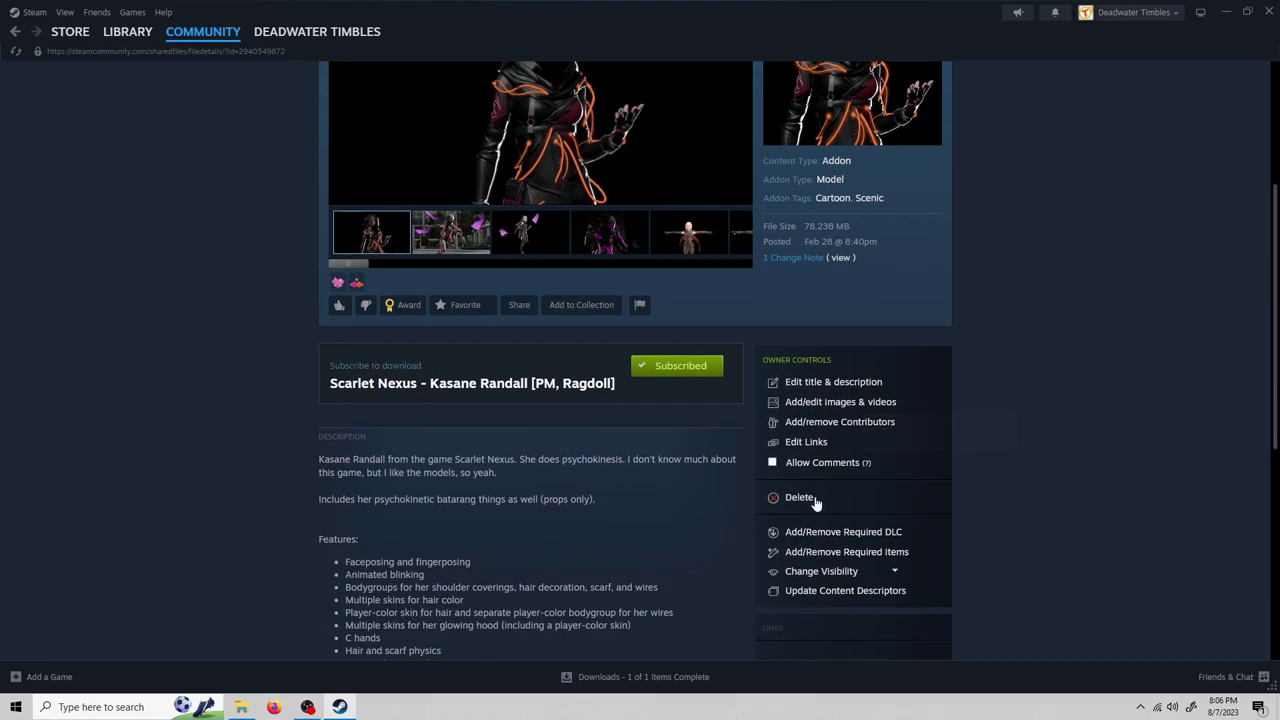
{"action": "left_click", "coordinate": [832, 574]}
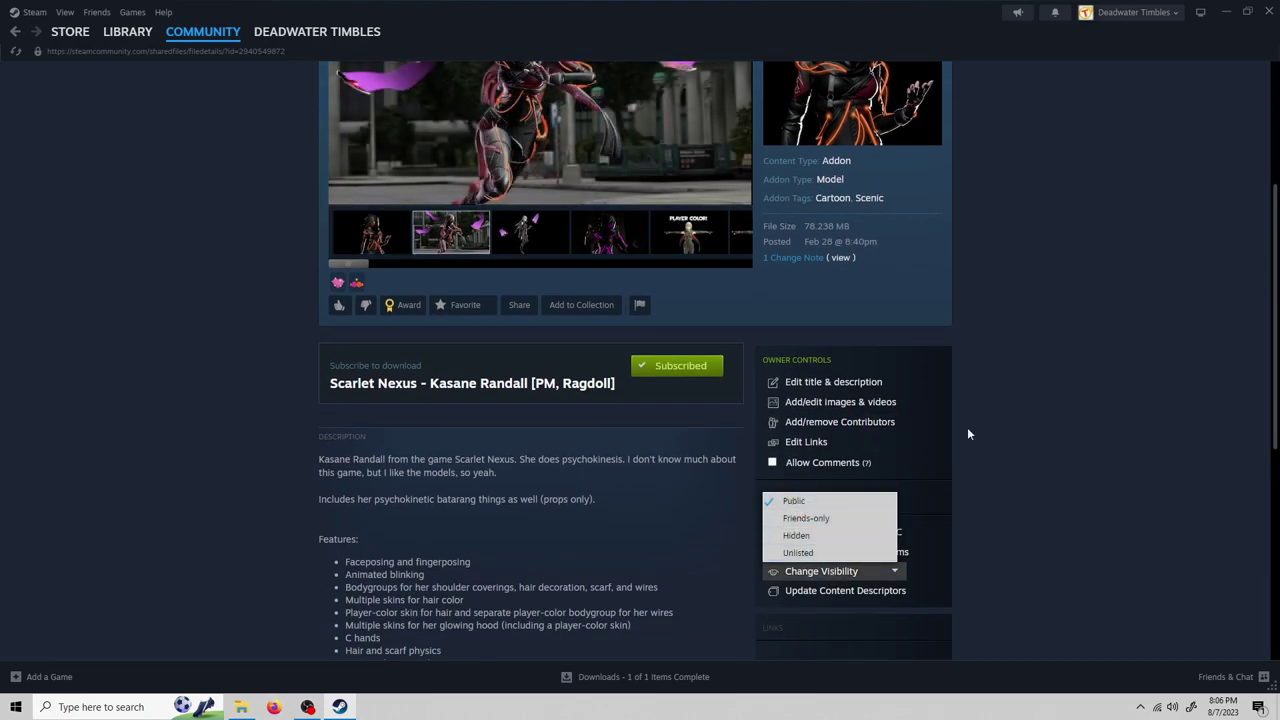
{"action": "scroll", "coordinate": [945, 485], "scroll_direction": "up", "scroll_amount": 1}
{"action": "scroll", "coordinate": [945, 485], "scroll_direction": "down", "scroll_amount": 1}
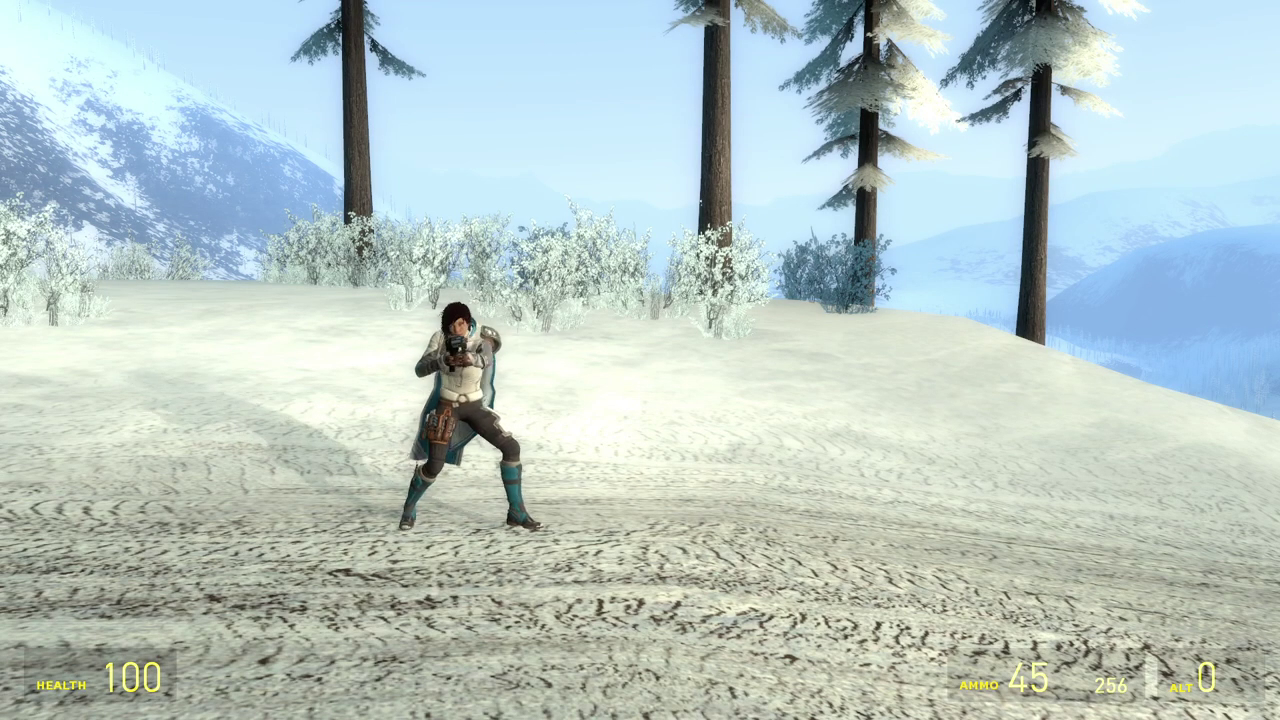
Step: Examine the Ana Bray player model in third person in Garry's Mod while moving around and changing weapons
{"action": "key", "text": "w"}
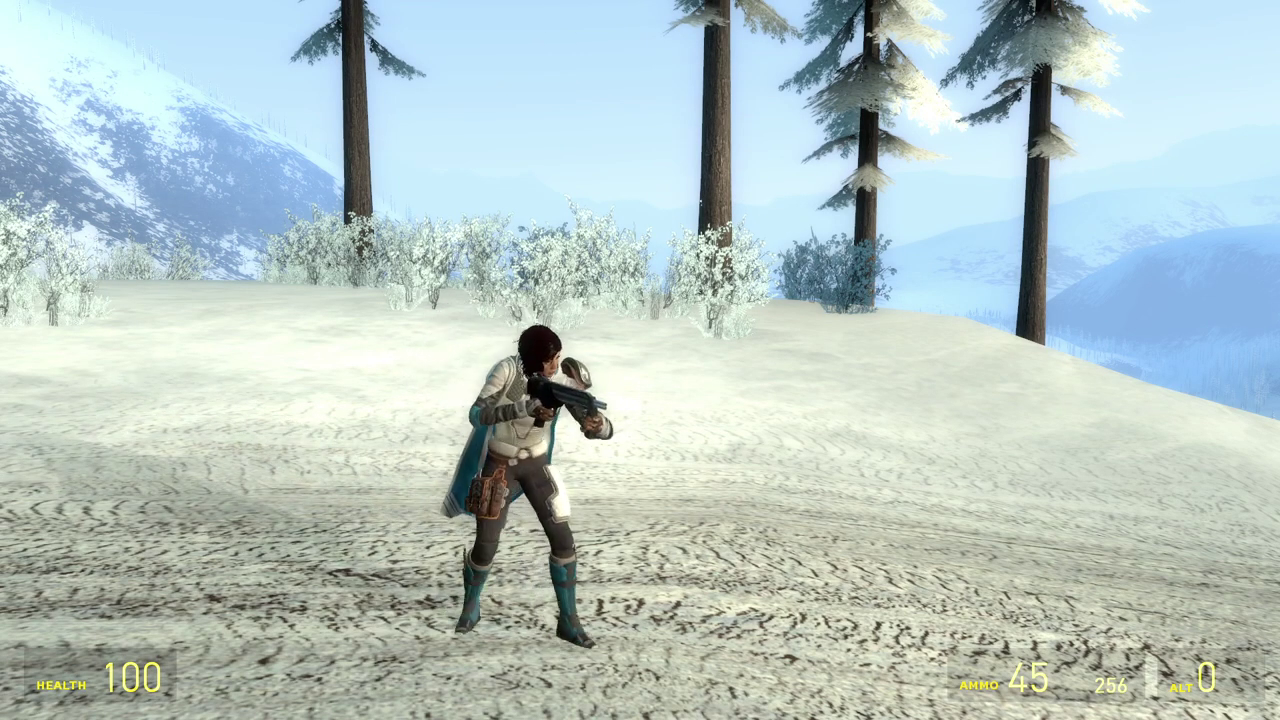
{"action": "key", "text": "a"}
{"action": "scroll", "coordinate": [640, 360], "scroll_direction": "up", "scroll_amount": 1}
{"action": "left_click", "coordinate": [640, 360]}
{"action": "key", "text": "d"}
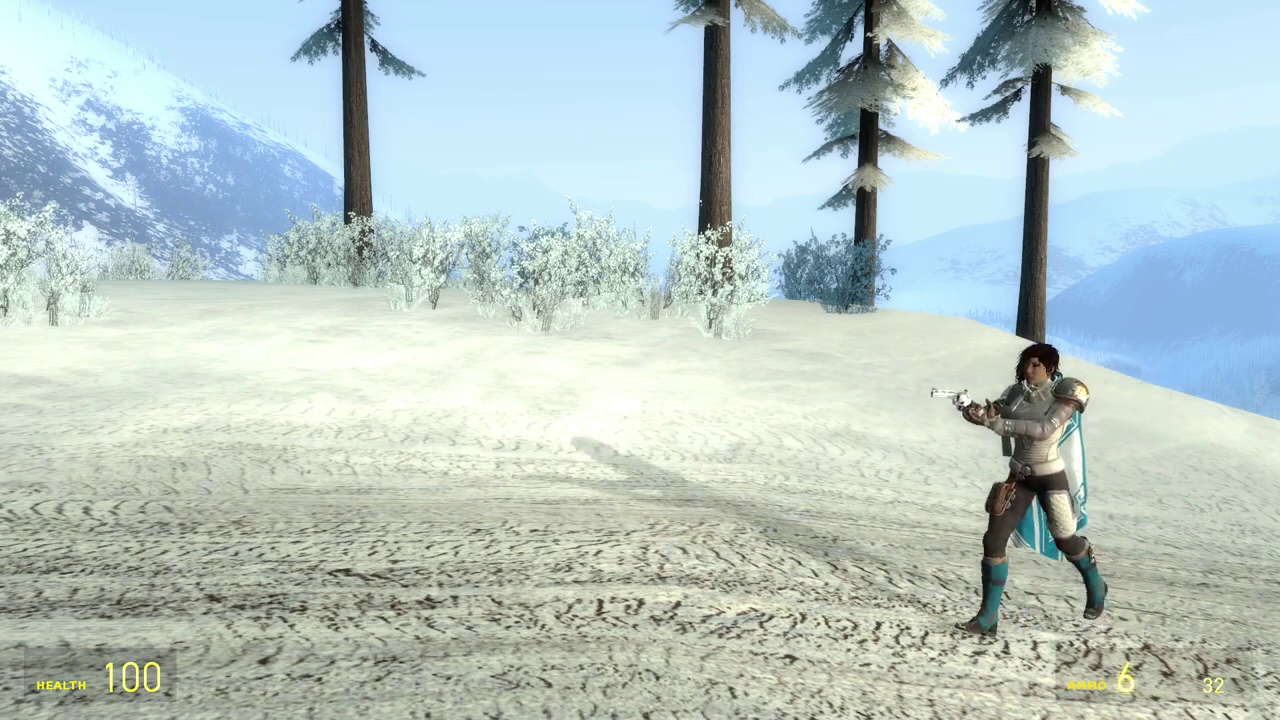
{"action": "key", "text": "a"}
{"action": "key", "text": "s"}
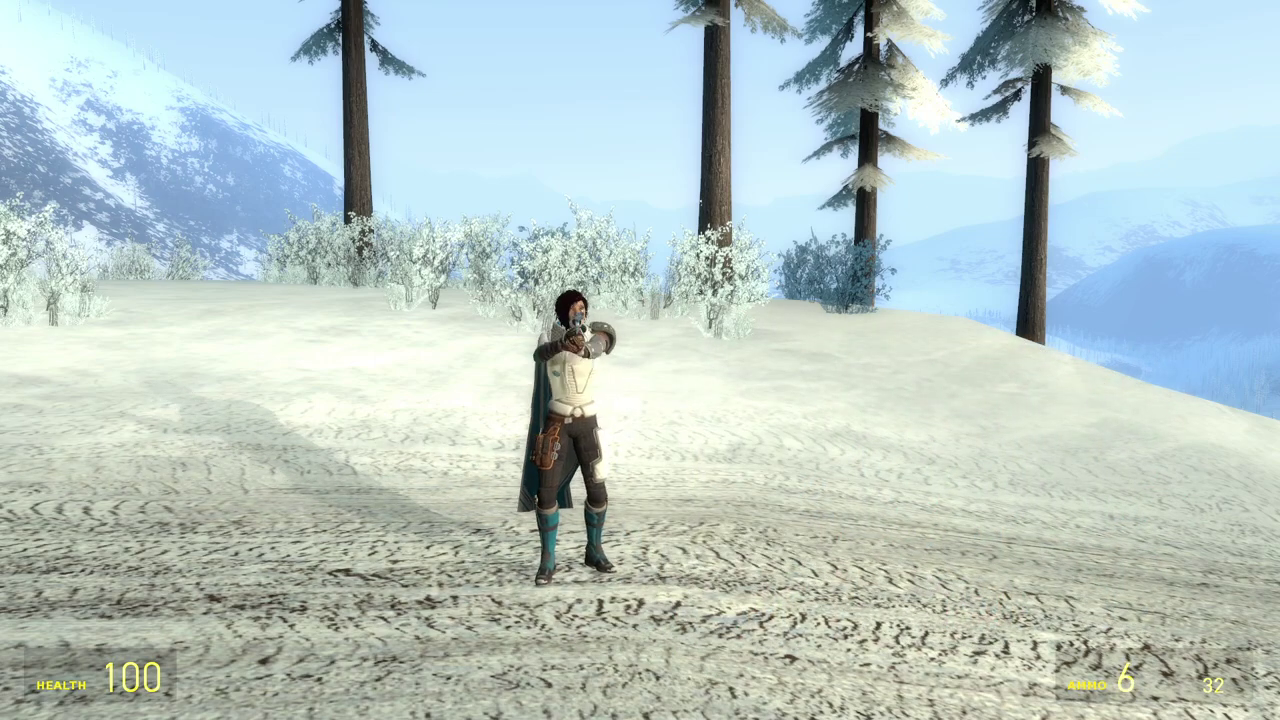
{"action": "key", "text": "d"}
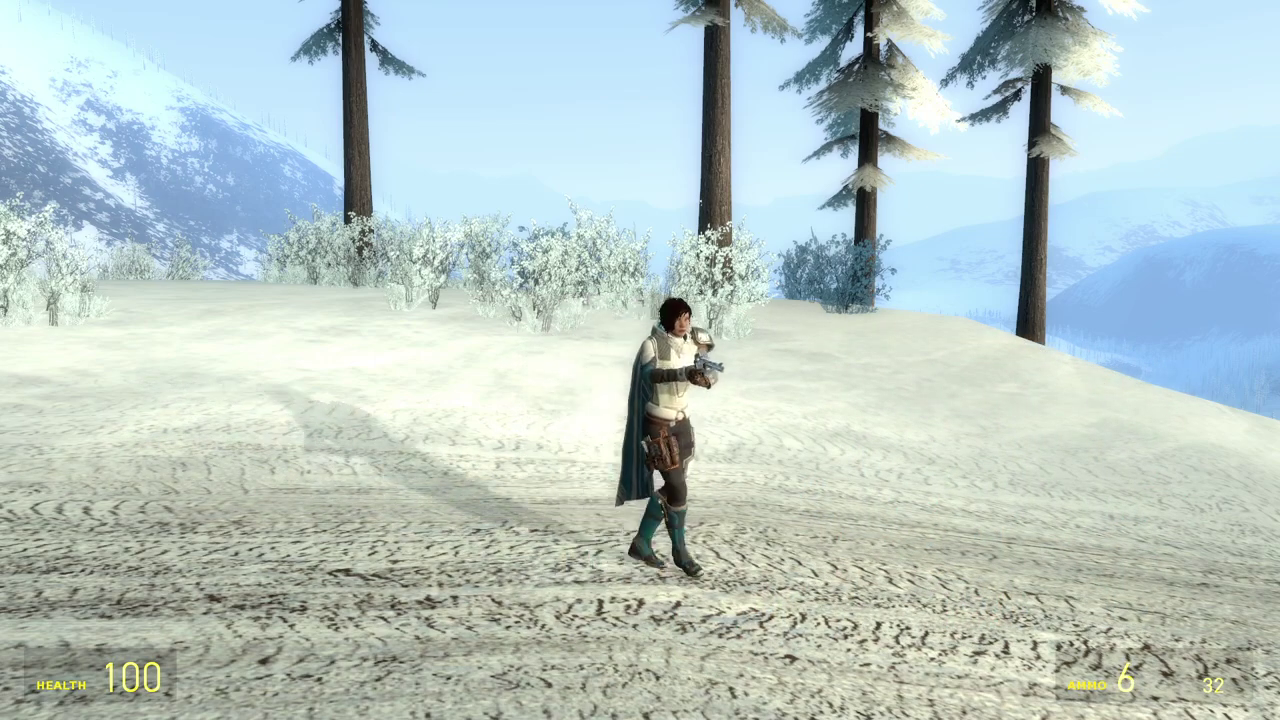
Step: Run the Ana Bray model around with the revolver to examine its front, back and cape in third person
{"action": "key", "text": "a"}
{"action": "key", "text": "a"}
{"action": "key", "text": "w"}
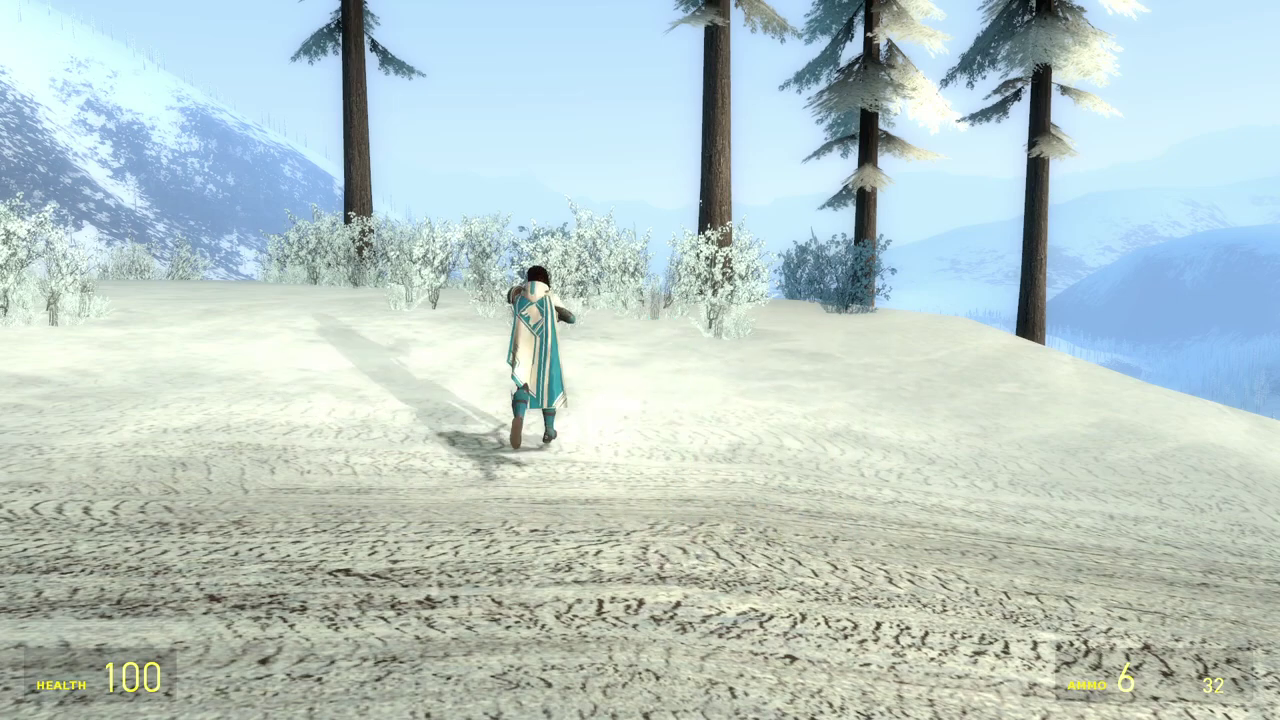
{"action": "key", "text": "d"}
{"action": "key", "text": "s"}
{"action": "key", "text": "s"}
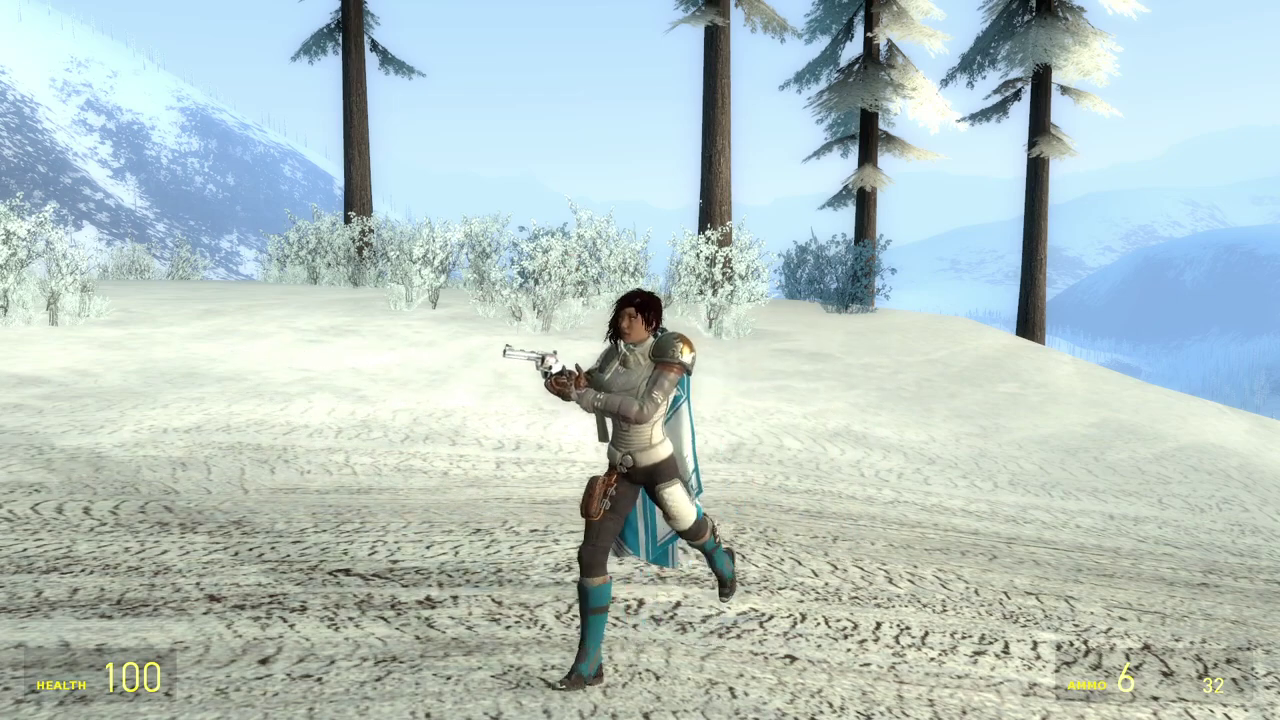
Step: Switch to the pistol and fire it repeatedly while moving to check the model's aiming and shooting poses
{"action": "key", "text": "2"}
{"action": "key", "text": "a"}
{"action": "key", "text": "w"}
{"action": "left_click", "coordinate": [640, 360]}
{"action": "left_click", "coordinate": [640, 360]}
{"action": "left_click", "coordinate": [640, 360]}
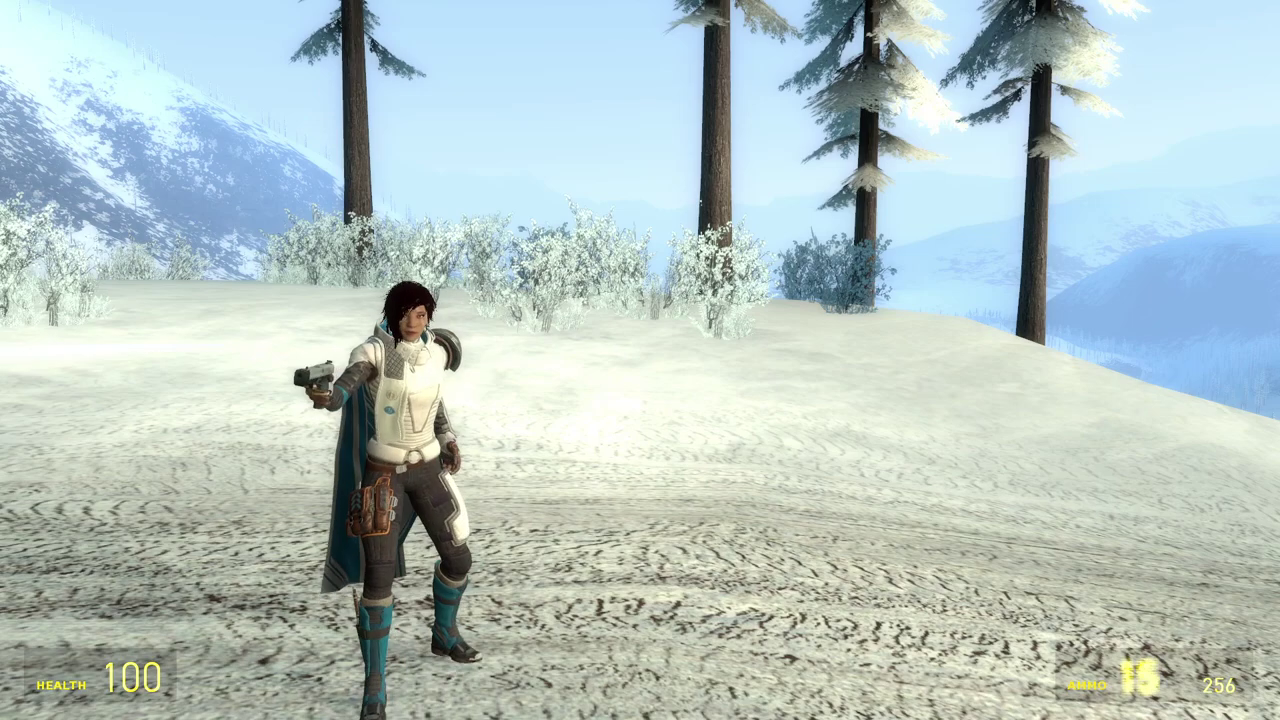
{"action": "left_click", "coordinate": [640, 360]}
{"action": "left_click", "coordinate": [640, 360]}
{"action": "key", "text": "d"}
{"action": "key", "text": "w"}
{"action": "left_click", "coordinate": [640, 360]}
{"action": "left_click", "coordinate": [640, 360]}
{"action": "left_click", "coordinate": [640, 360]}
{"action": "left_click", "coordinate": [640, 360]}
{"action": "key", "text": "s"}
{"action": "key", "text": "a"}
{"action": "key", "text": "w"}
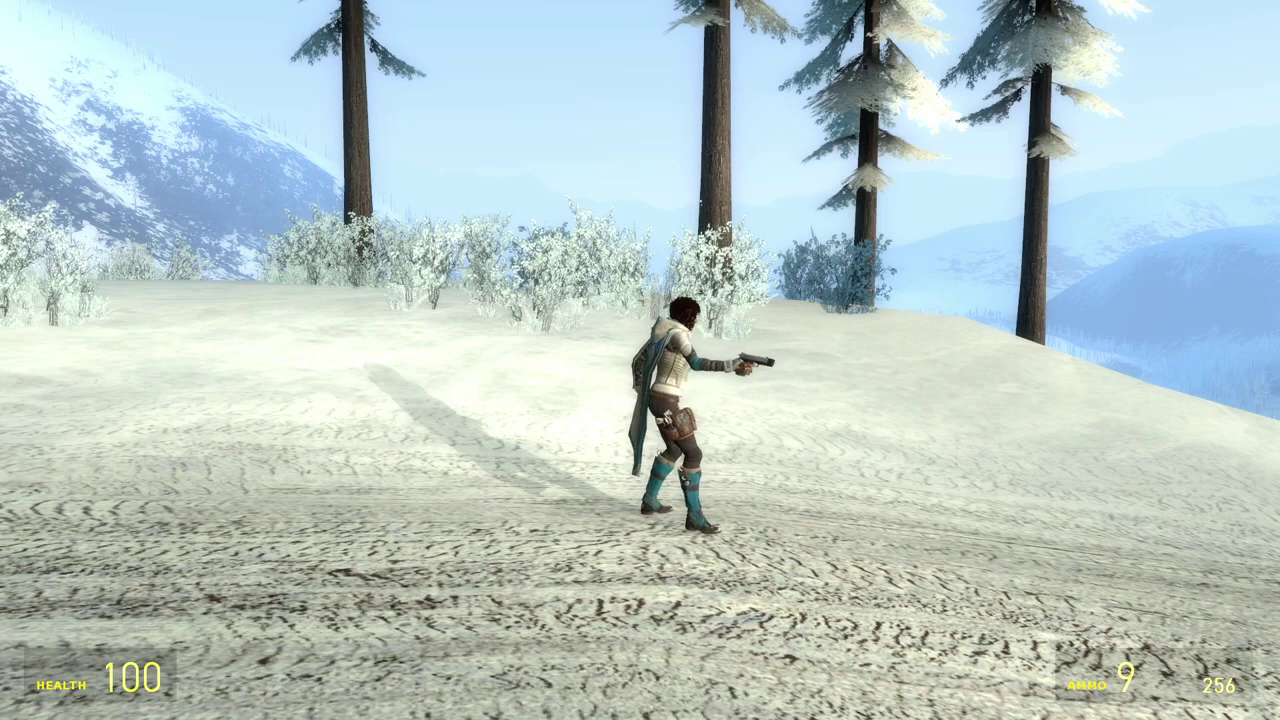
Step: Switch to the rocket launcher and fire it at the ground beside the model
{"action": "scroll", "coordinate": [640, 360], "scroll_direction": "up", "scroll_amount": 3}
{"action": "left_click", "coordinate": [640, 360]}
{"action": "key", "text": "s"}
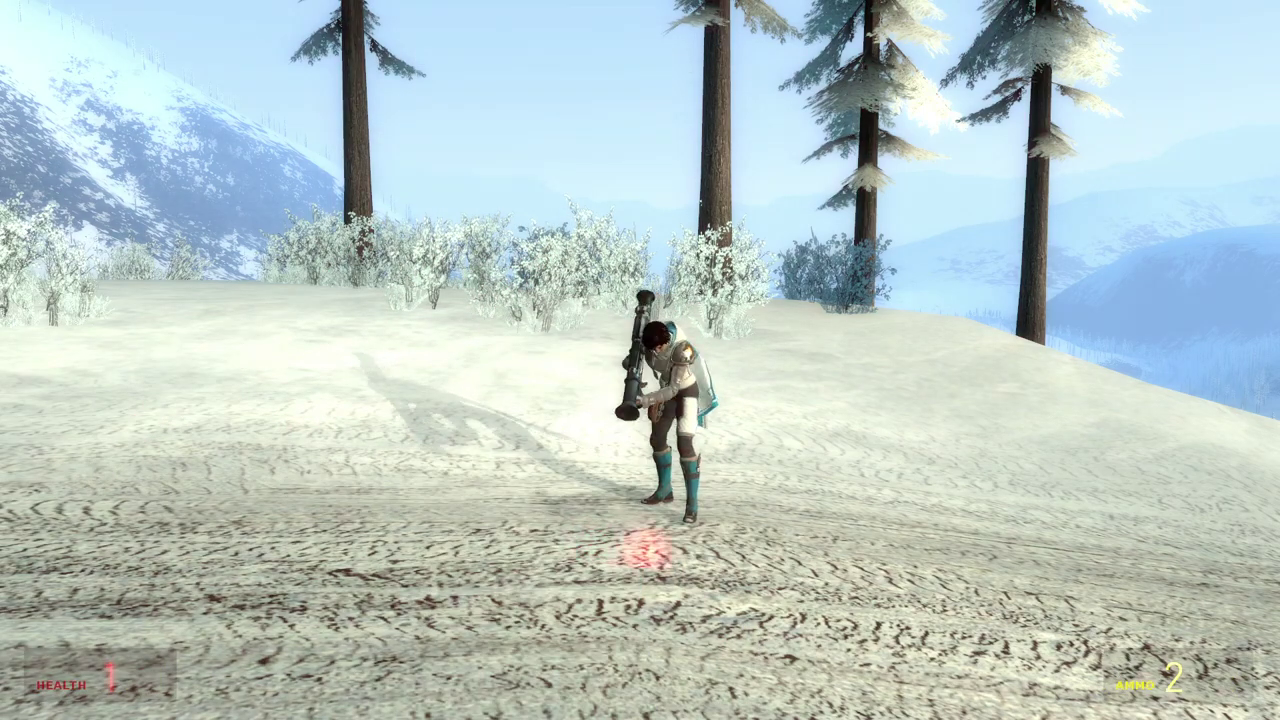
{"action": "left_click", "coordinate": [640, 360]}
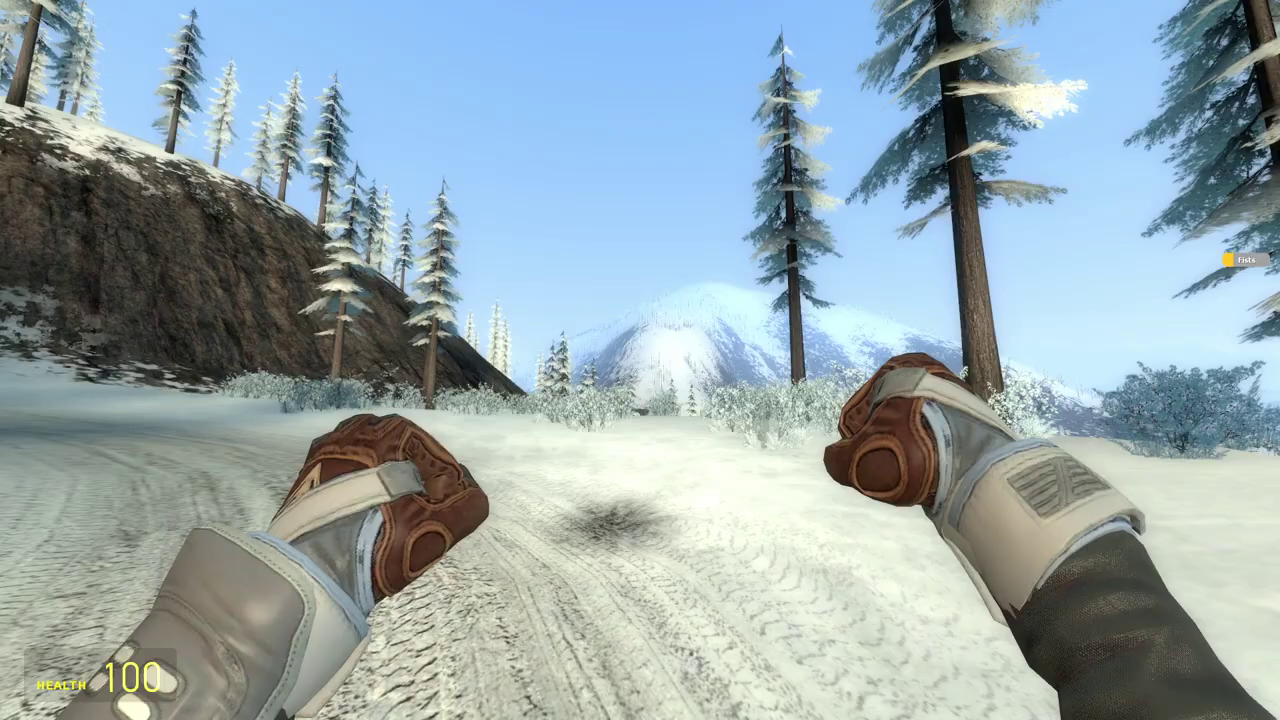
Step: Examine the custom c_arms in first person with the fists raised while walking across the snow
{"action": "left_click", "coordinate": [640, 360]}
{"action": "key", "text": "w"}
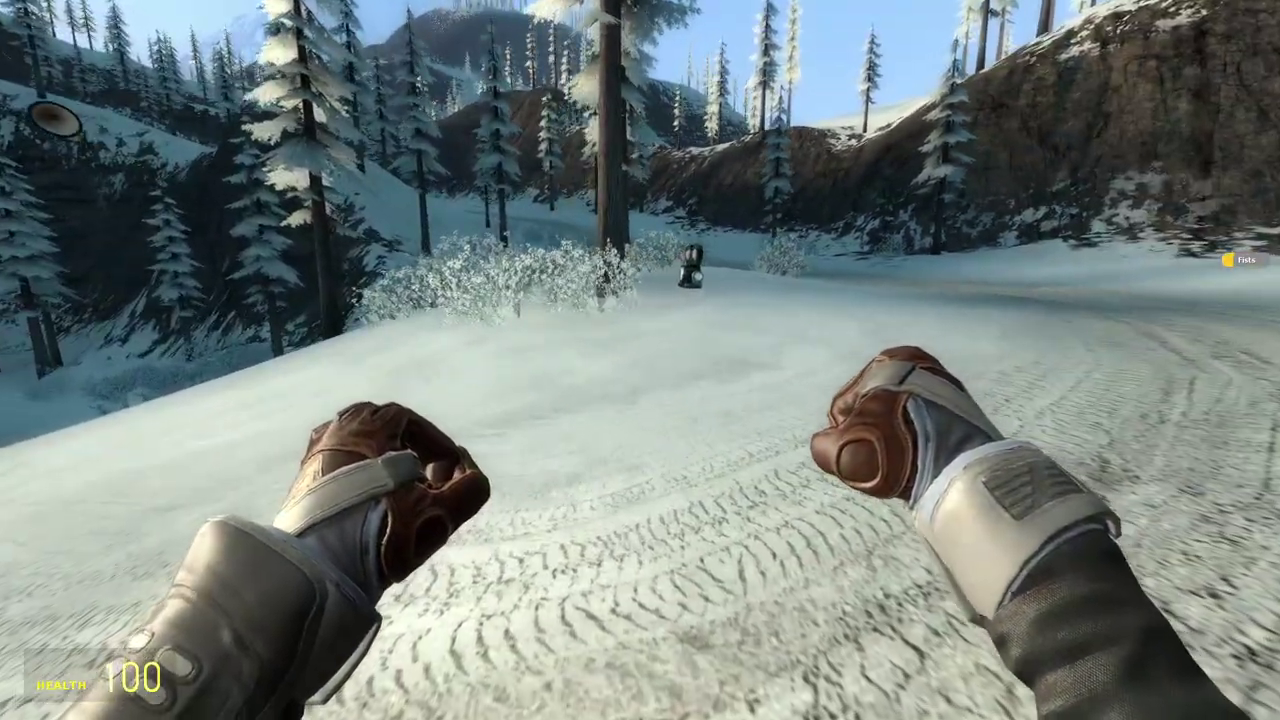
{"action": "key", "text": "w"}
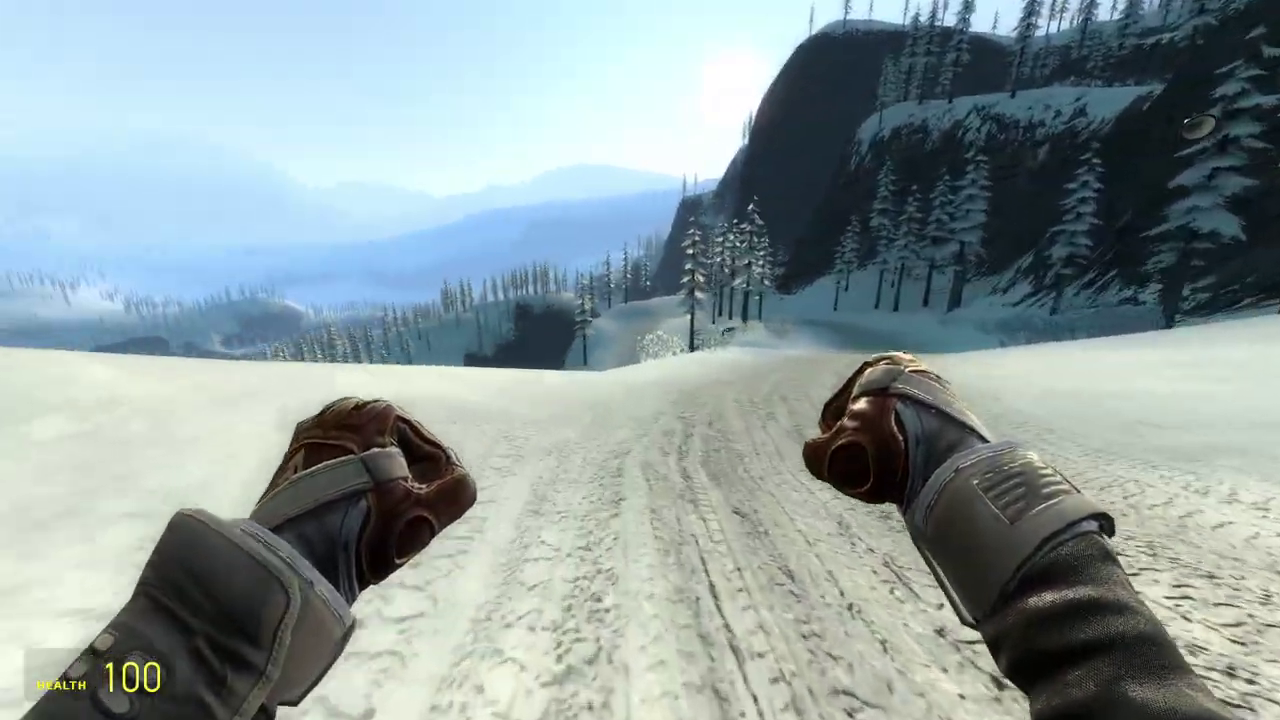